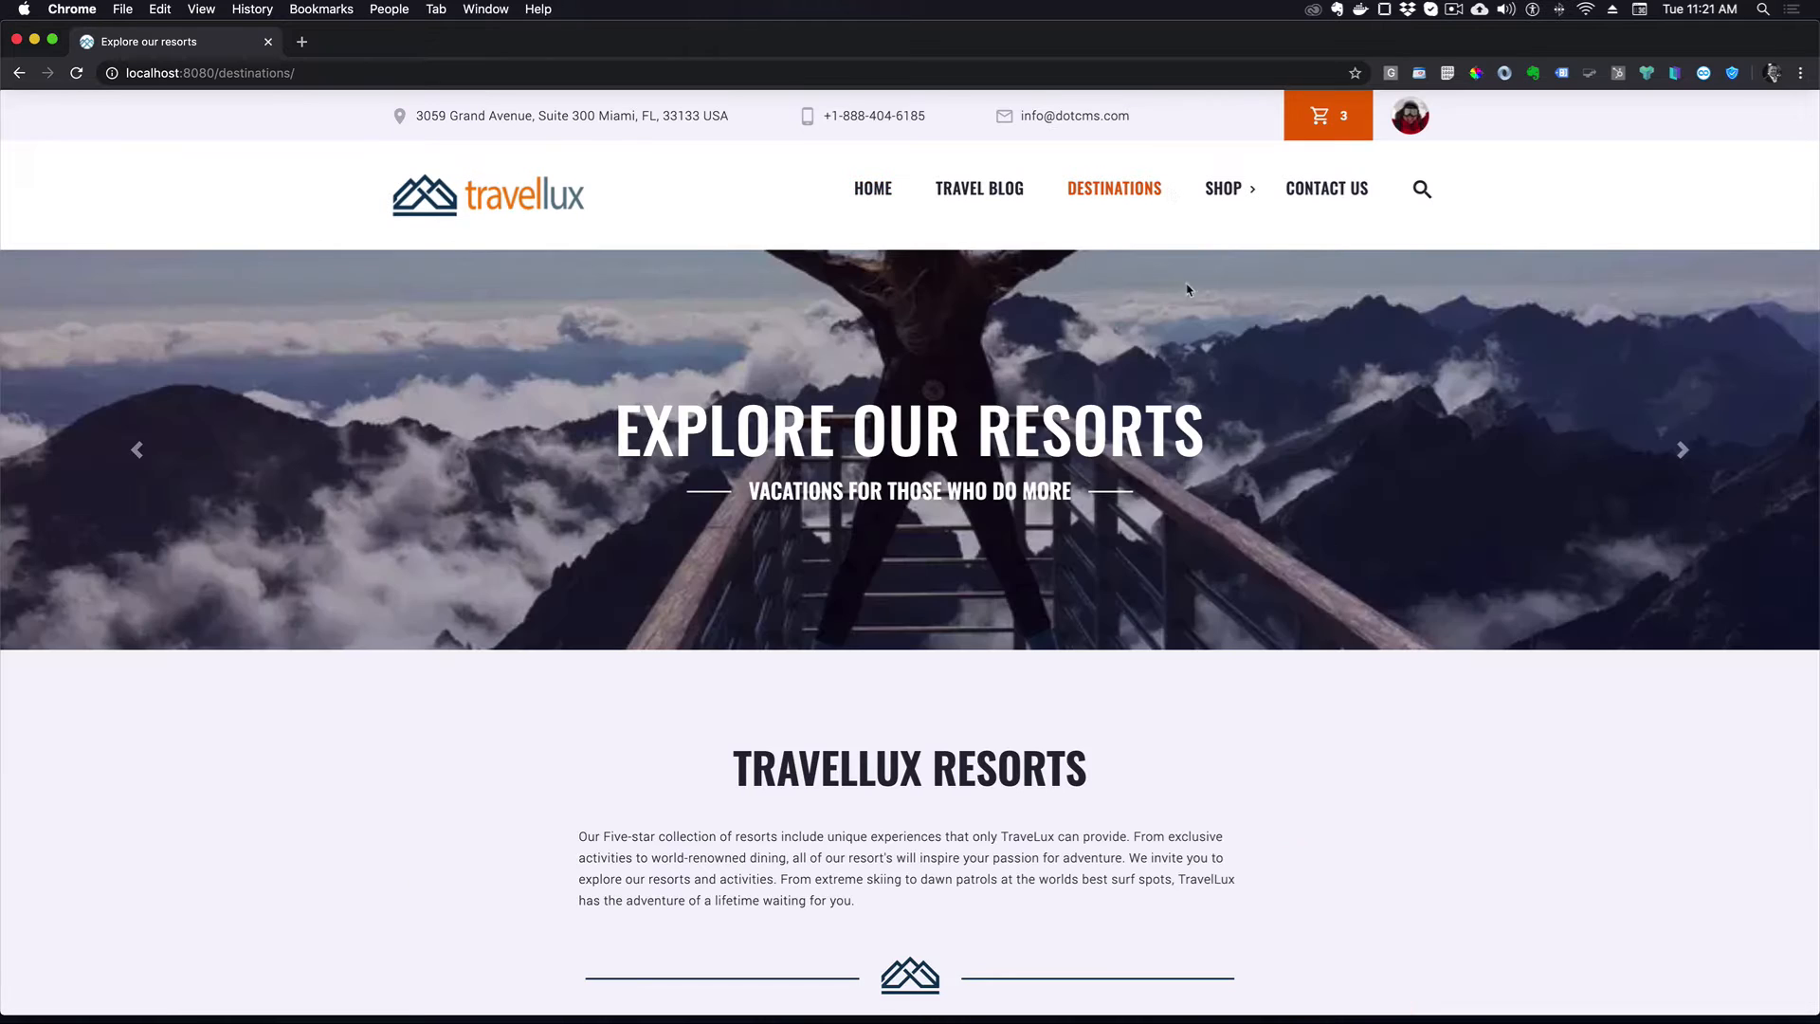
- Go to localhost:8080/admin and sign in to the dotCMS admin
scroll(1531, 464, "down", 3)
scroll(1528, 467, "down", 6)
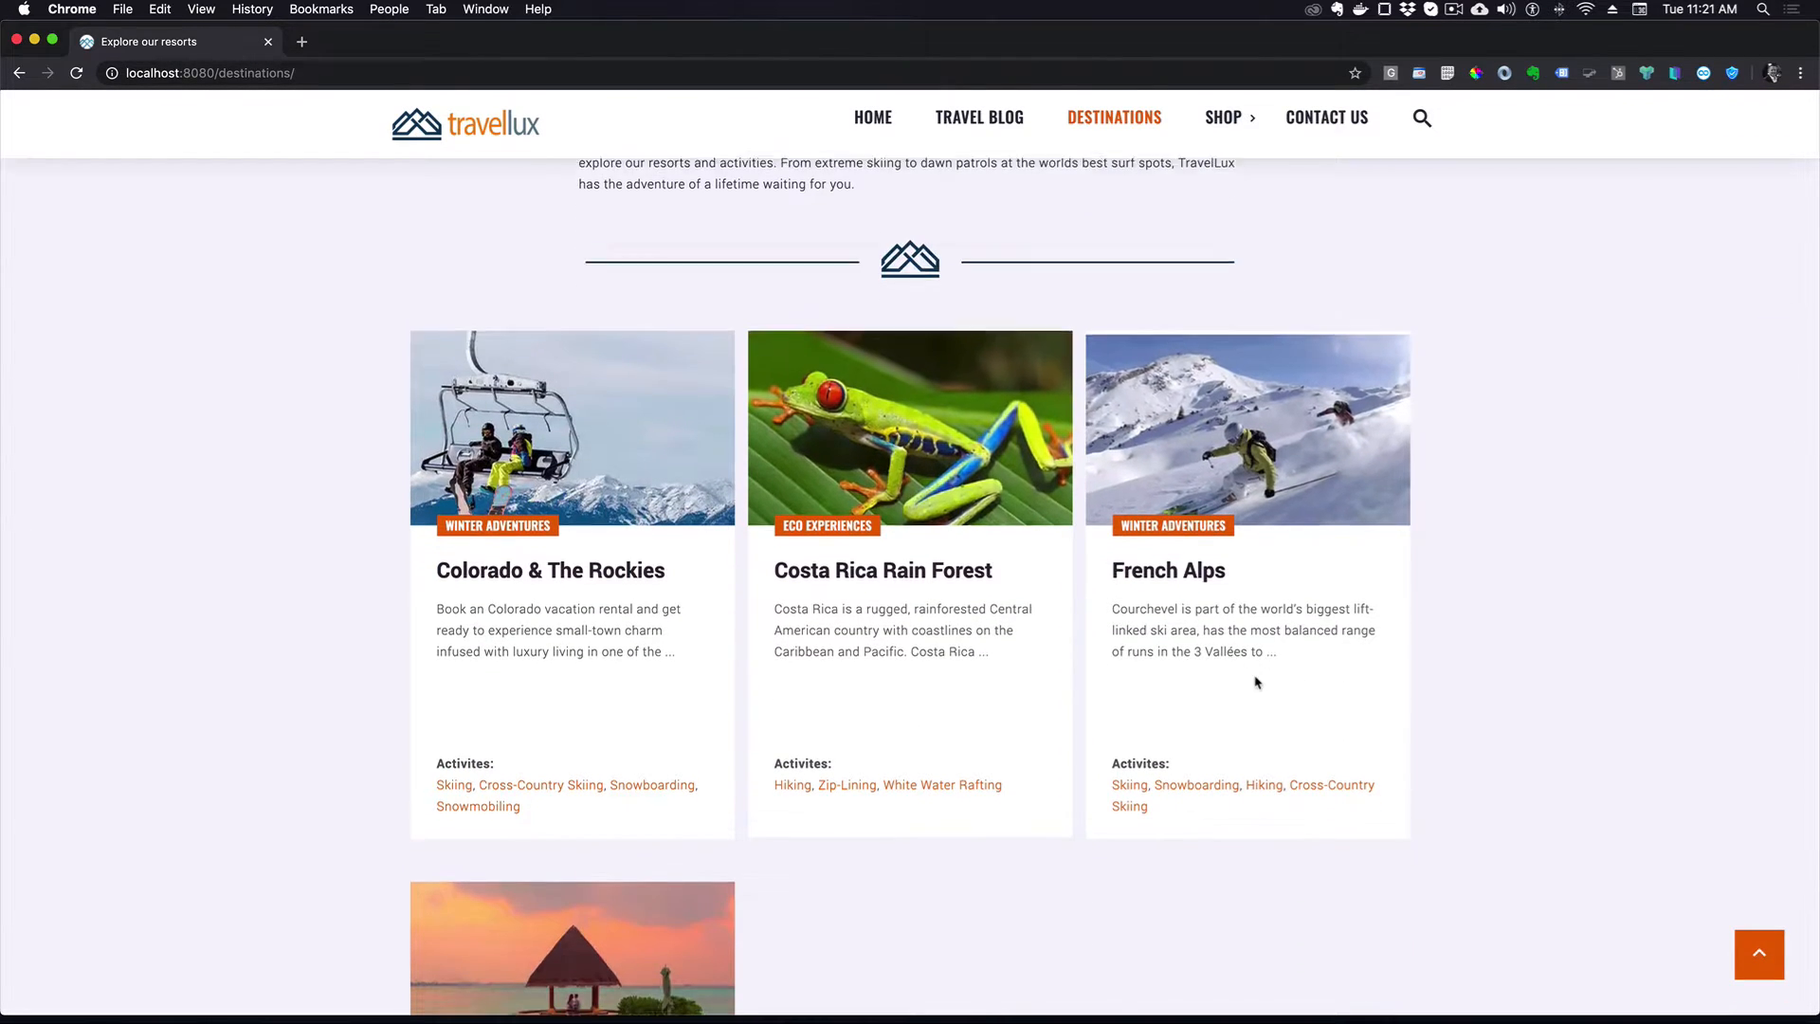
scroll(1257, 682, "down", 4)
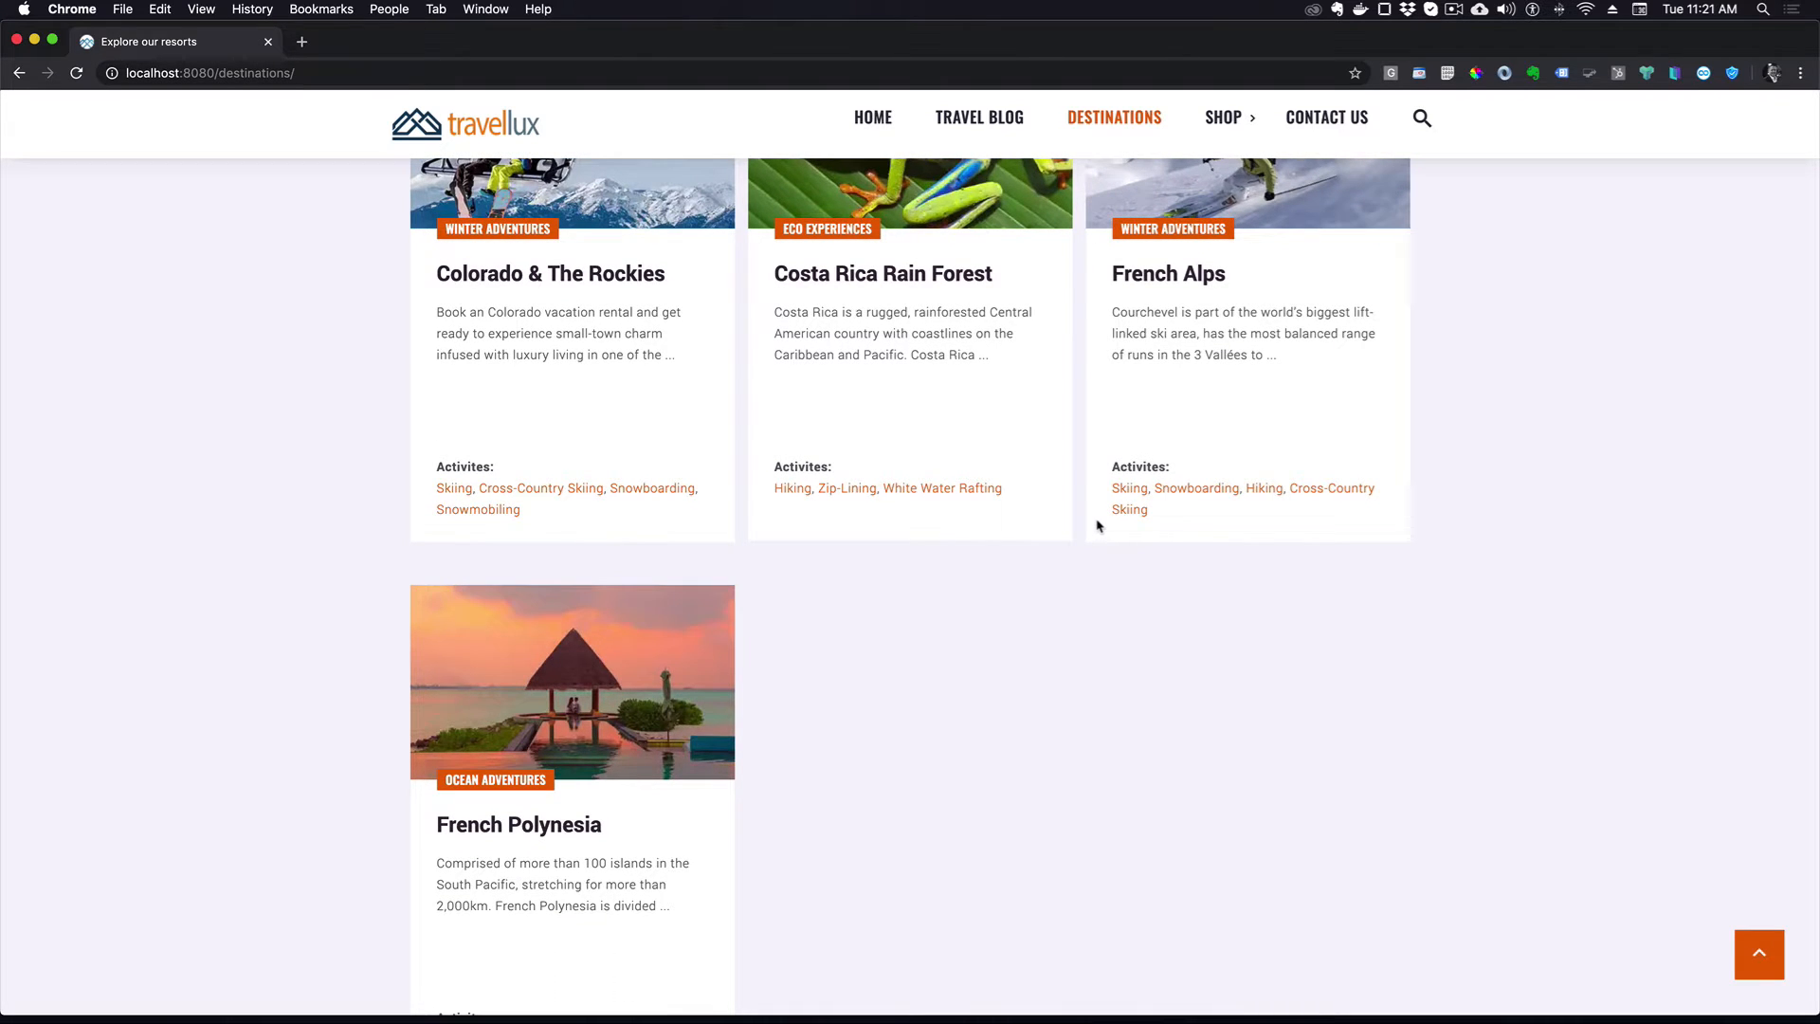
left_click(226, 73)
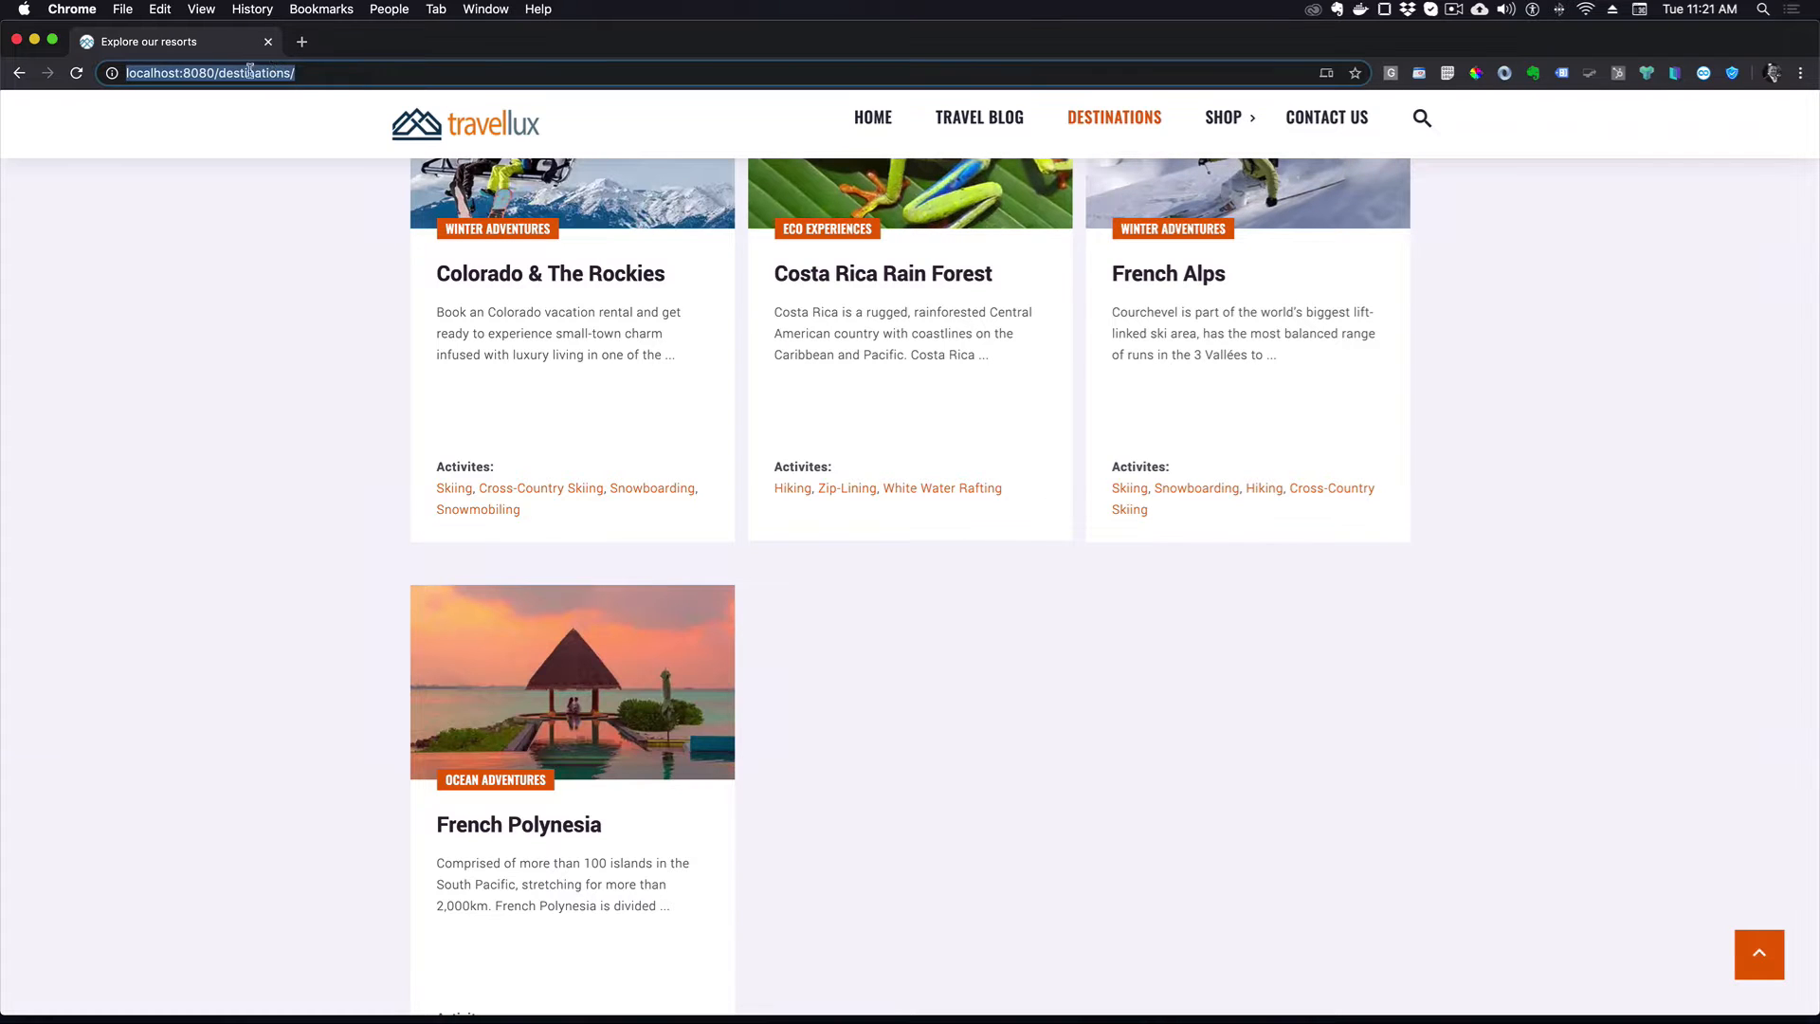
left_click(225, 73)
left_click_drag(221, 73, 856, 151)
type("adm")
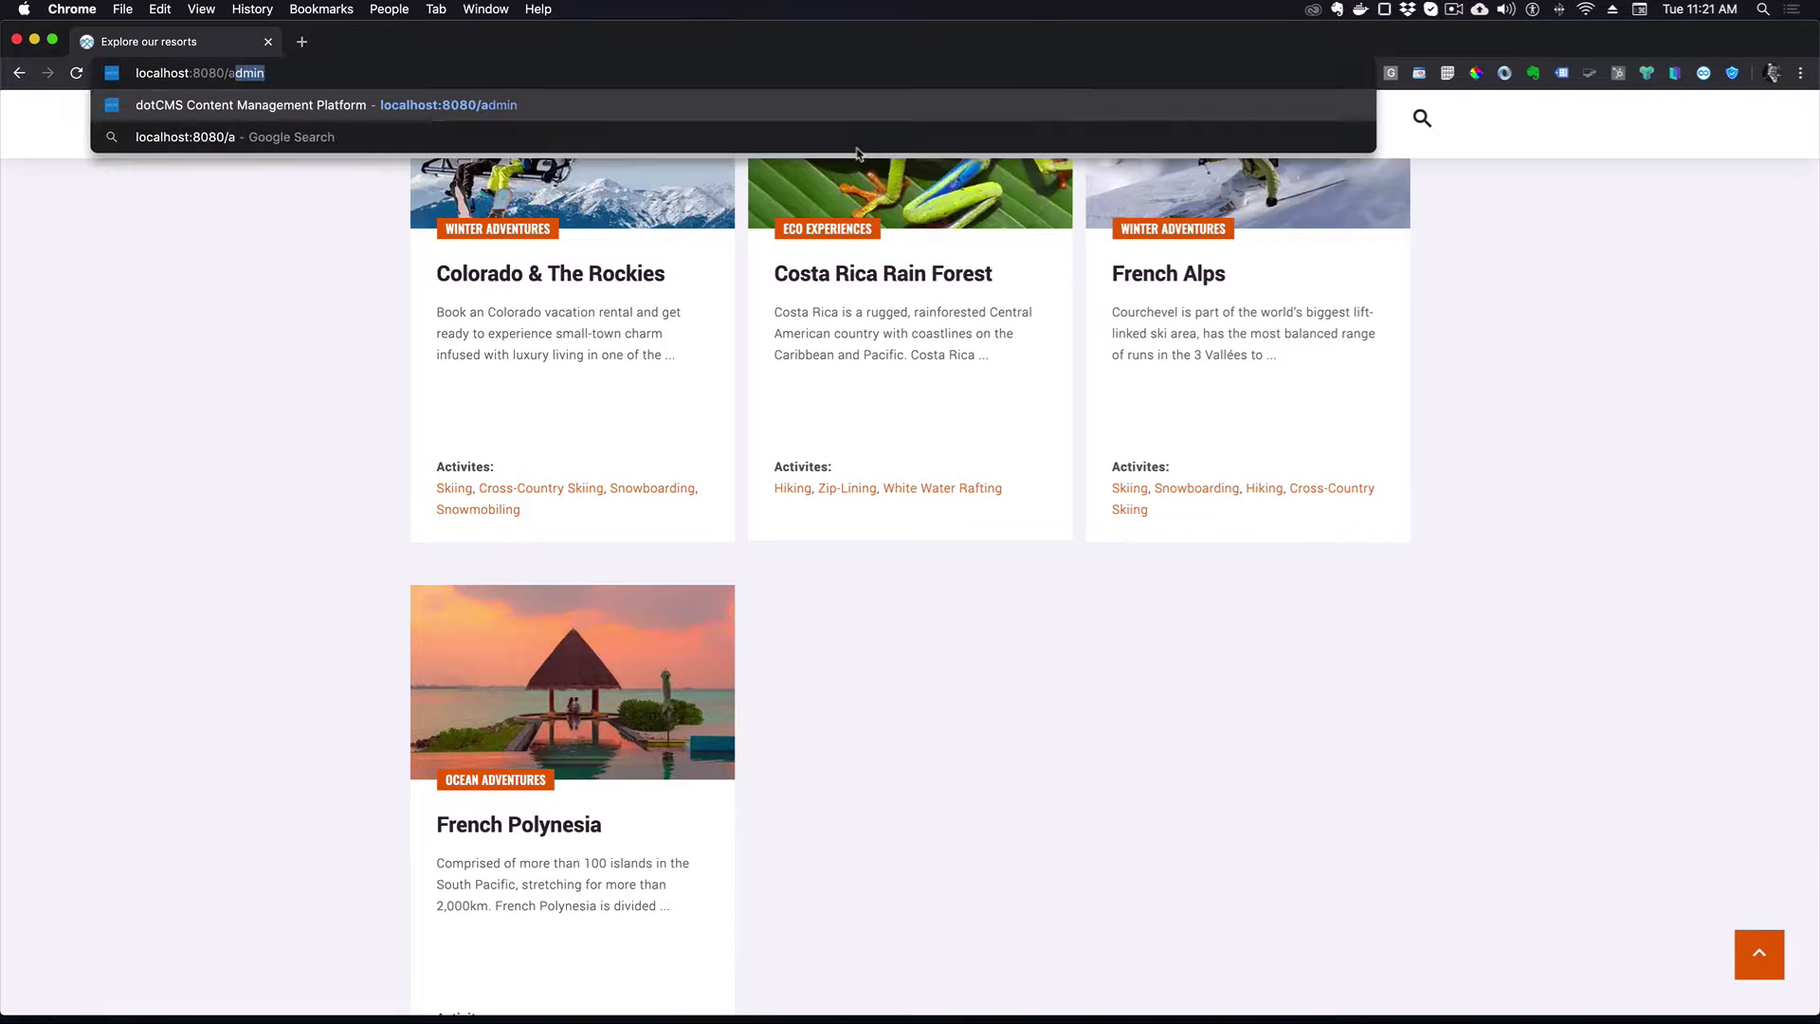
key("Return")
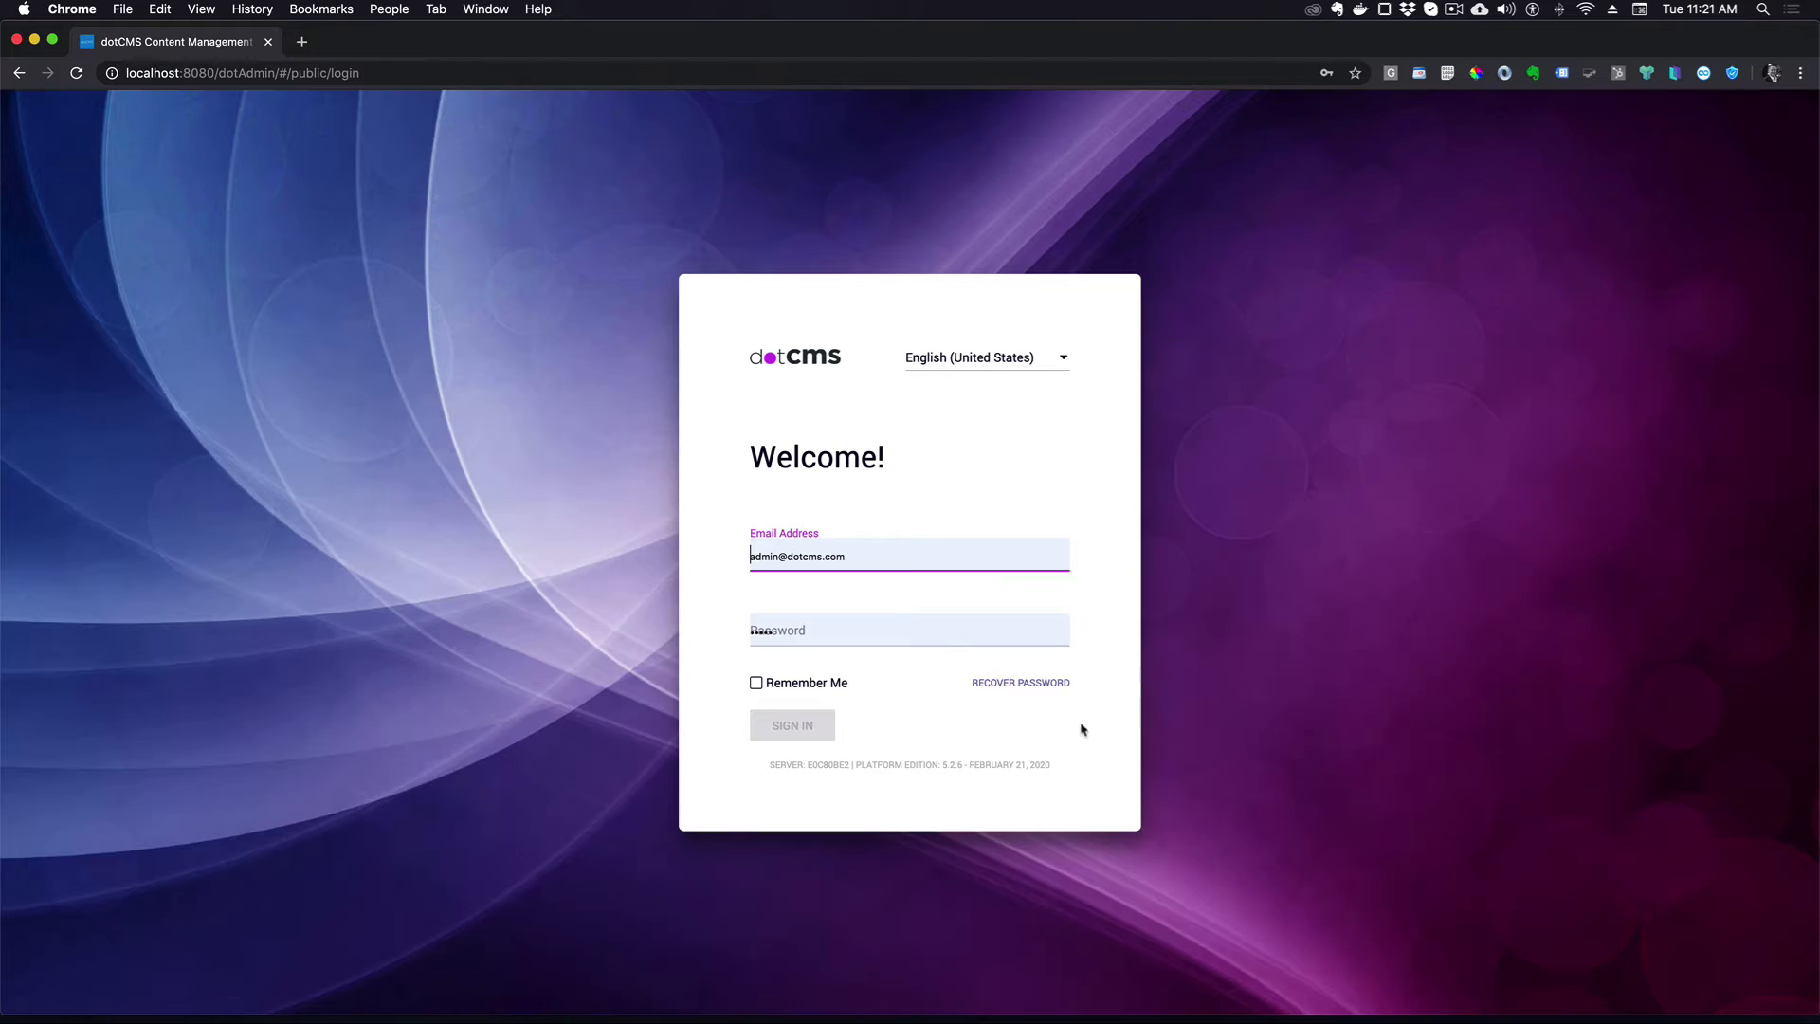
left_click(773, 723)
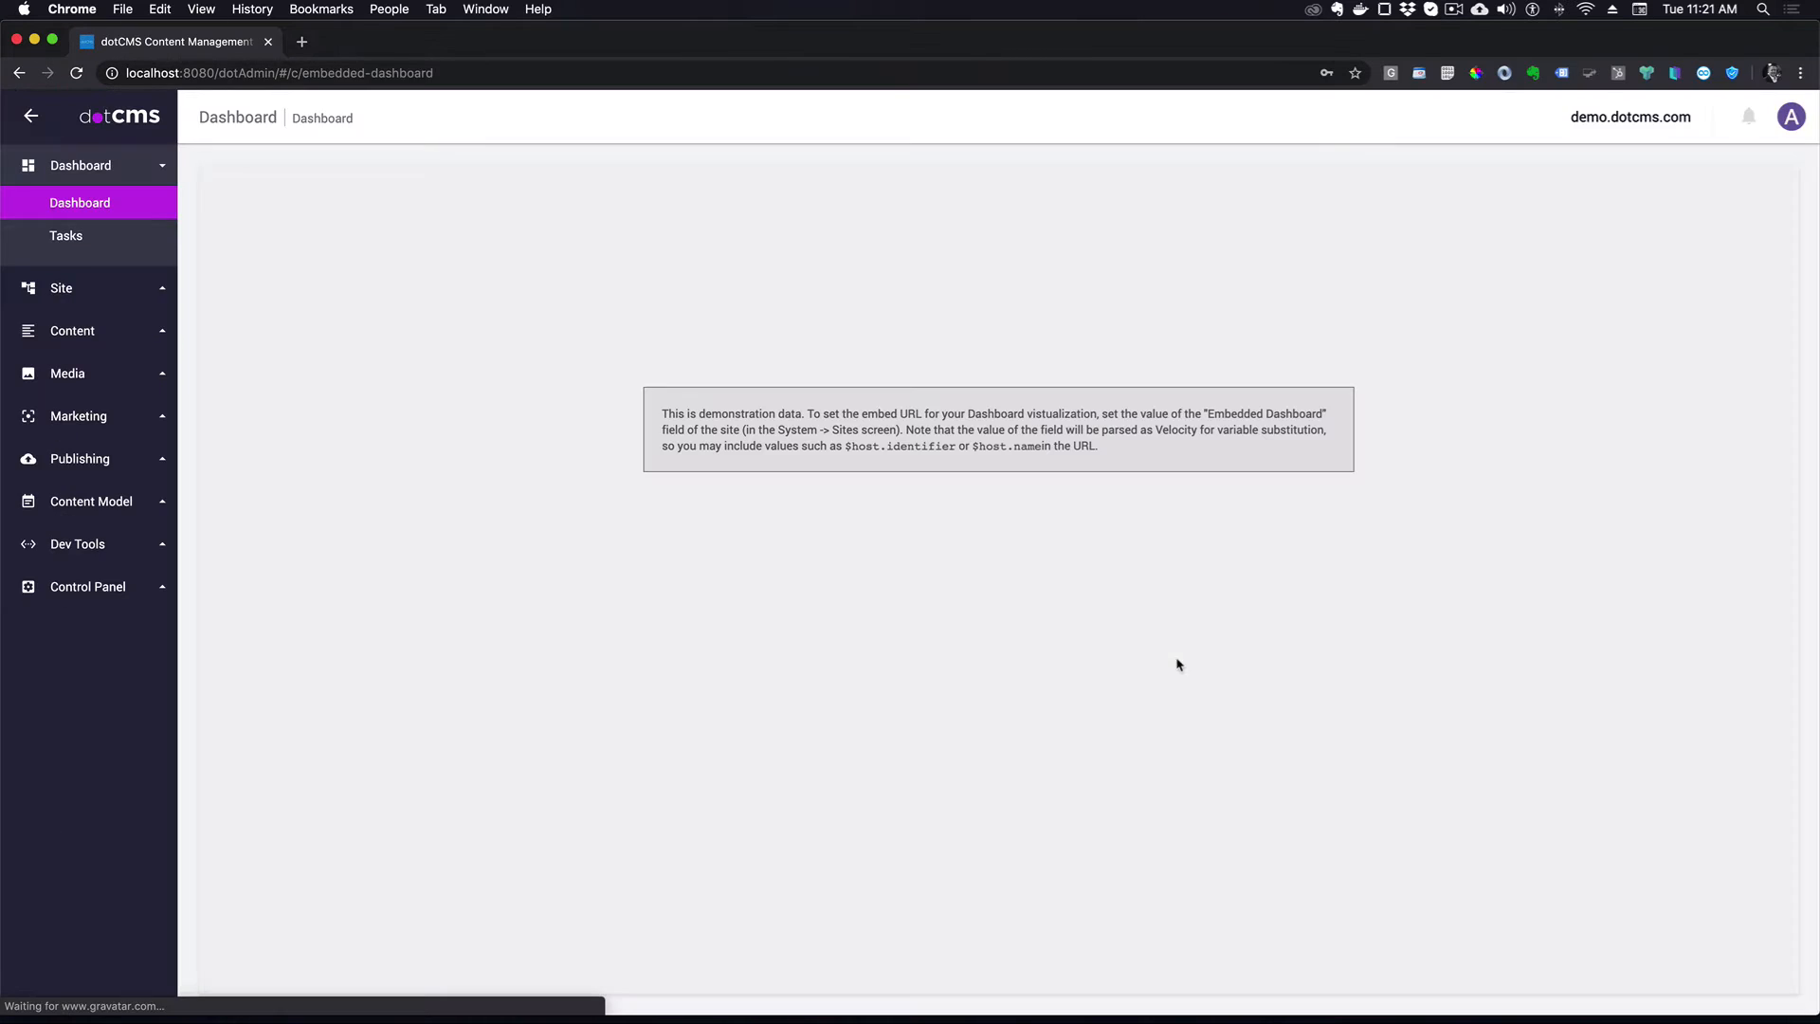
- Show the destinations folder's pages in the Site Browser and bring up its actions menu
left_click(99, 278)
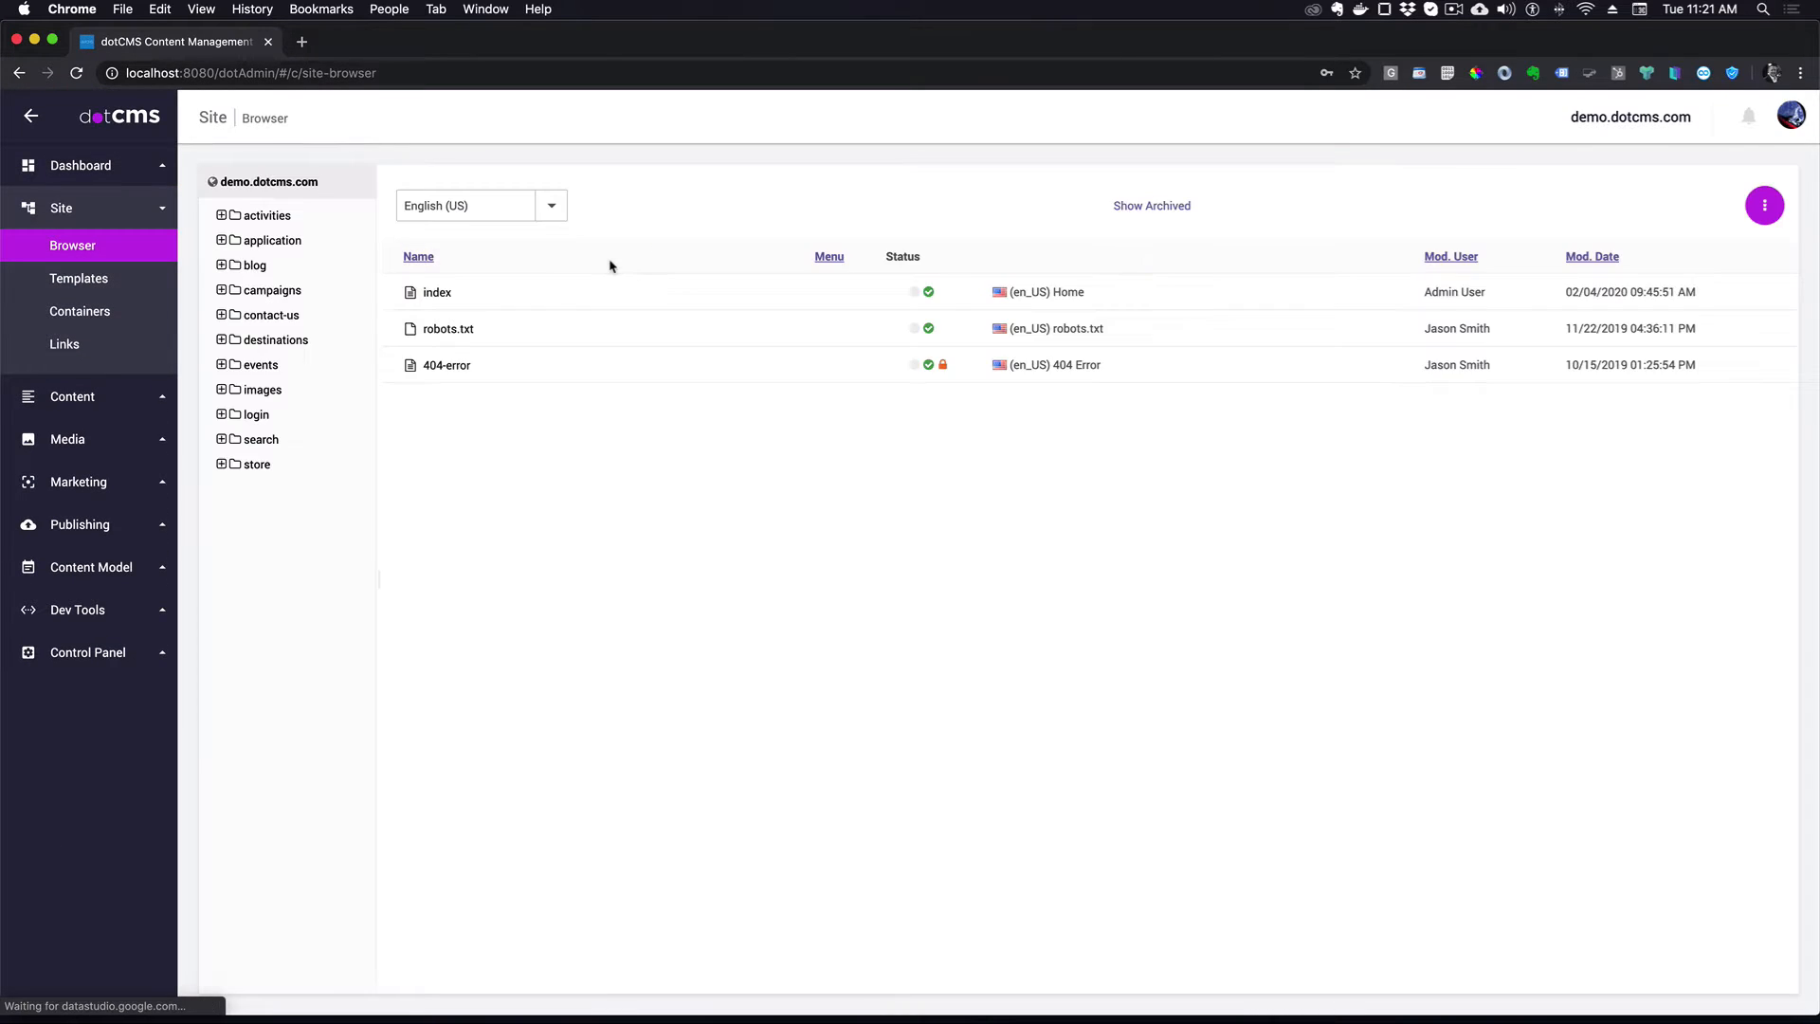
left_click(275, 339)
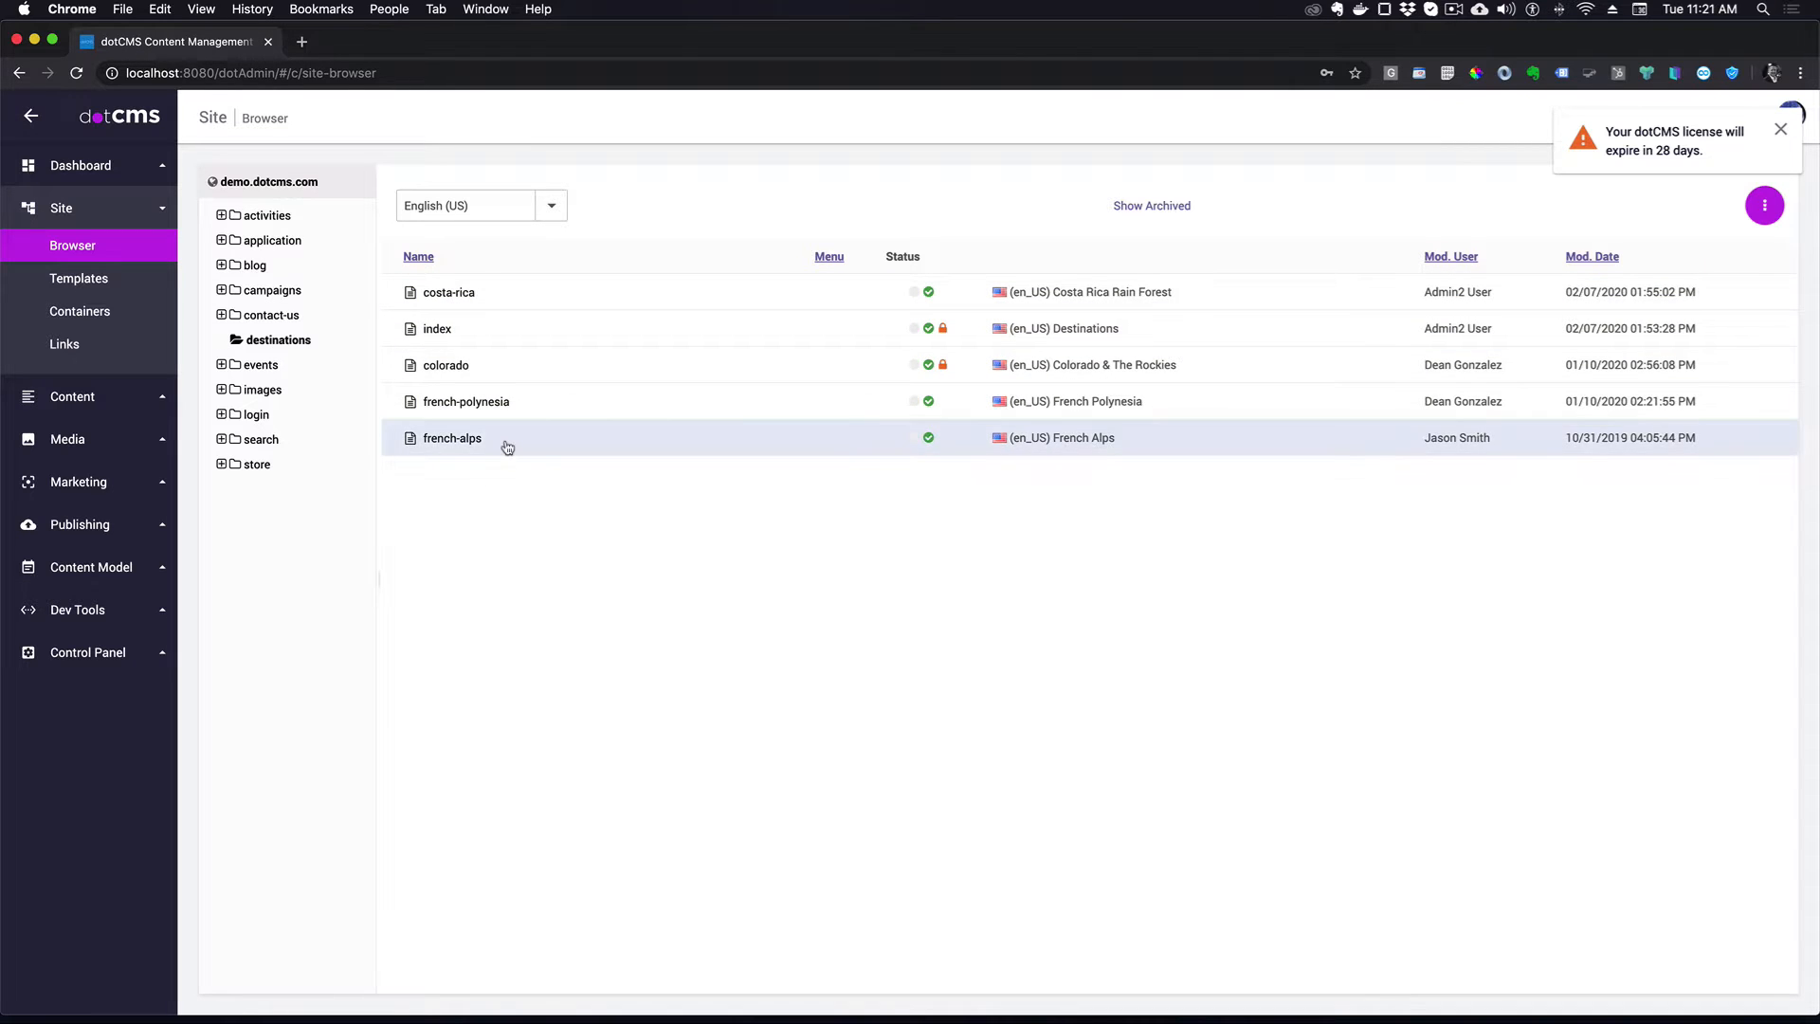
right_click(280, 340)
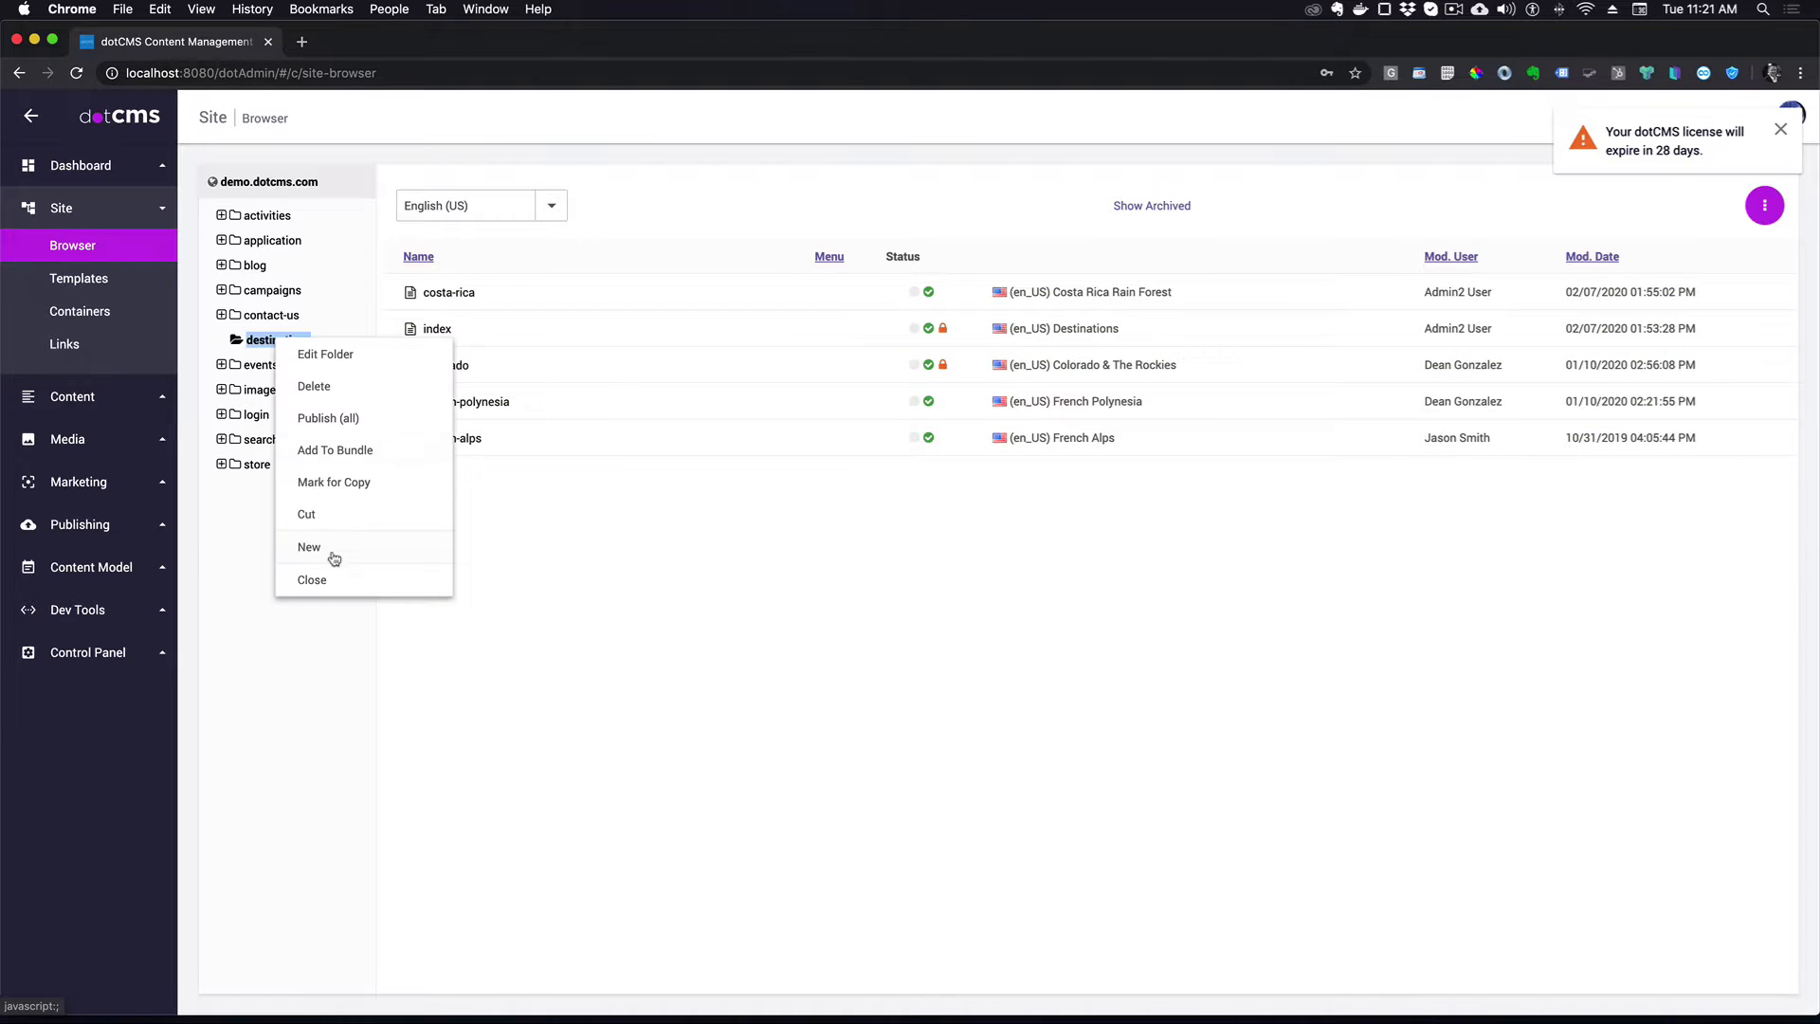
- Create a standard Page titled Tanzania in the destinations folder and publish it
mouse_move(328, 550)
left_click(384, 606)
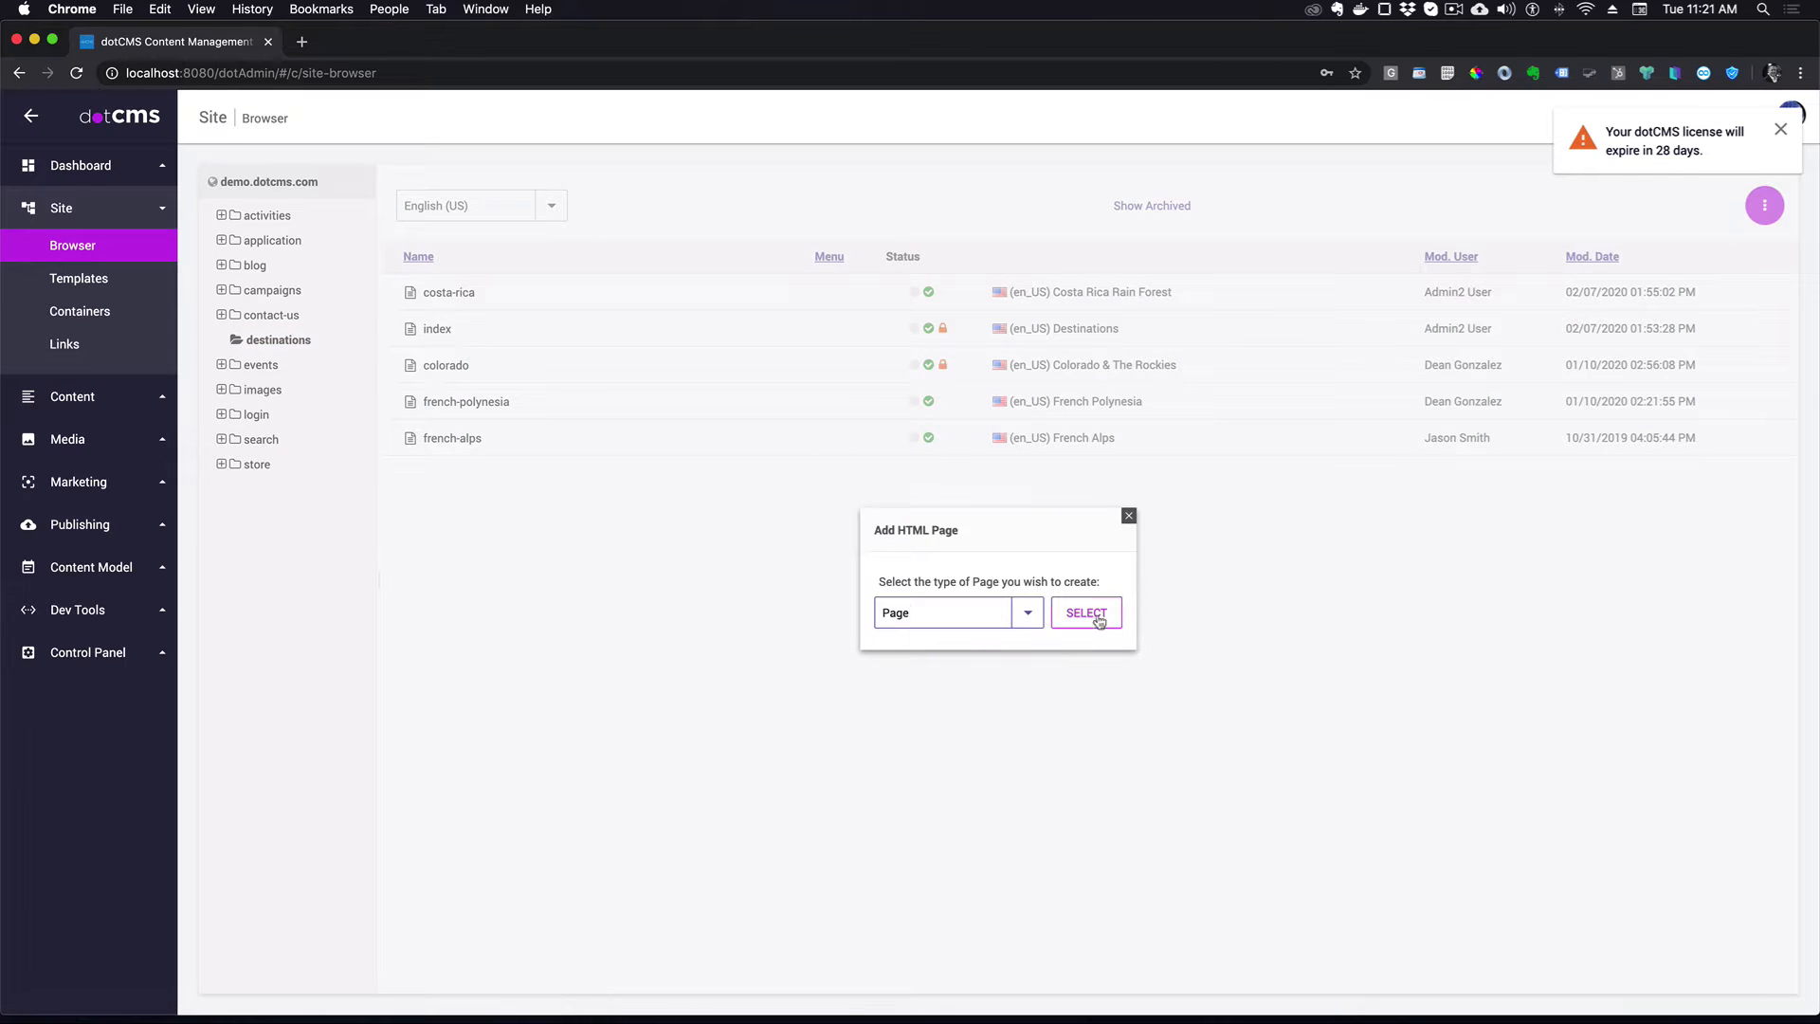
left_click(1092, 615)
left_click(459, 390)
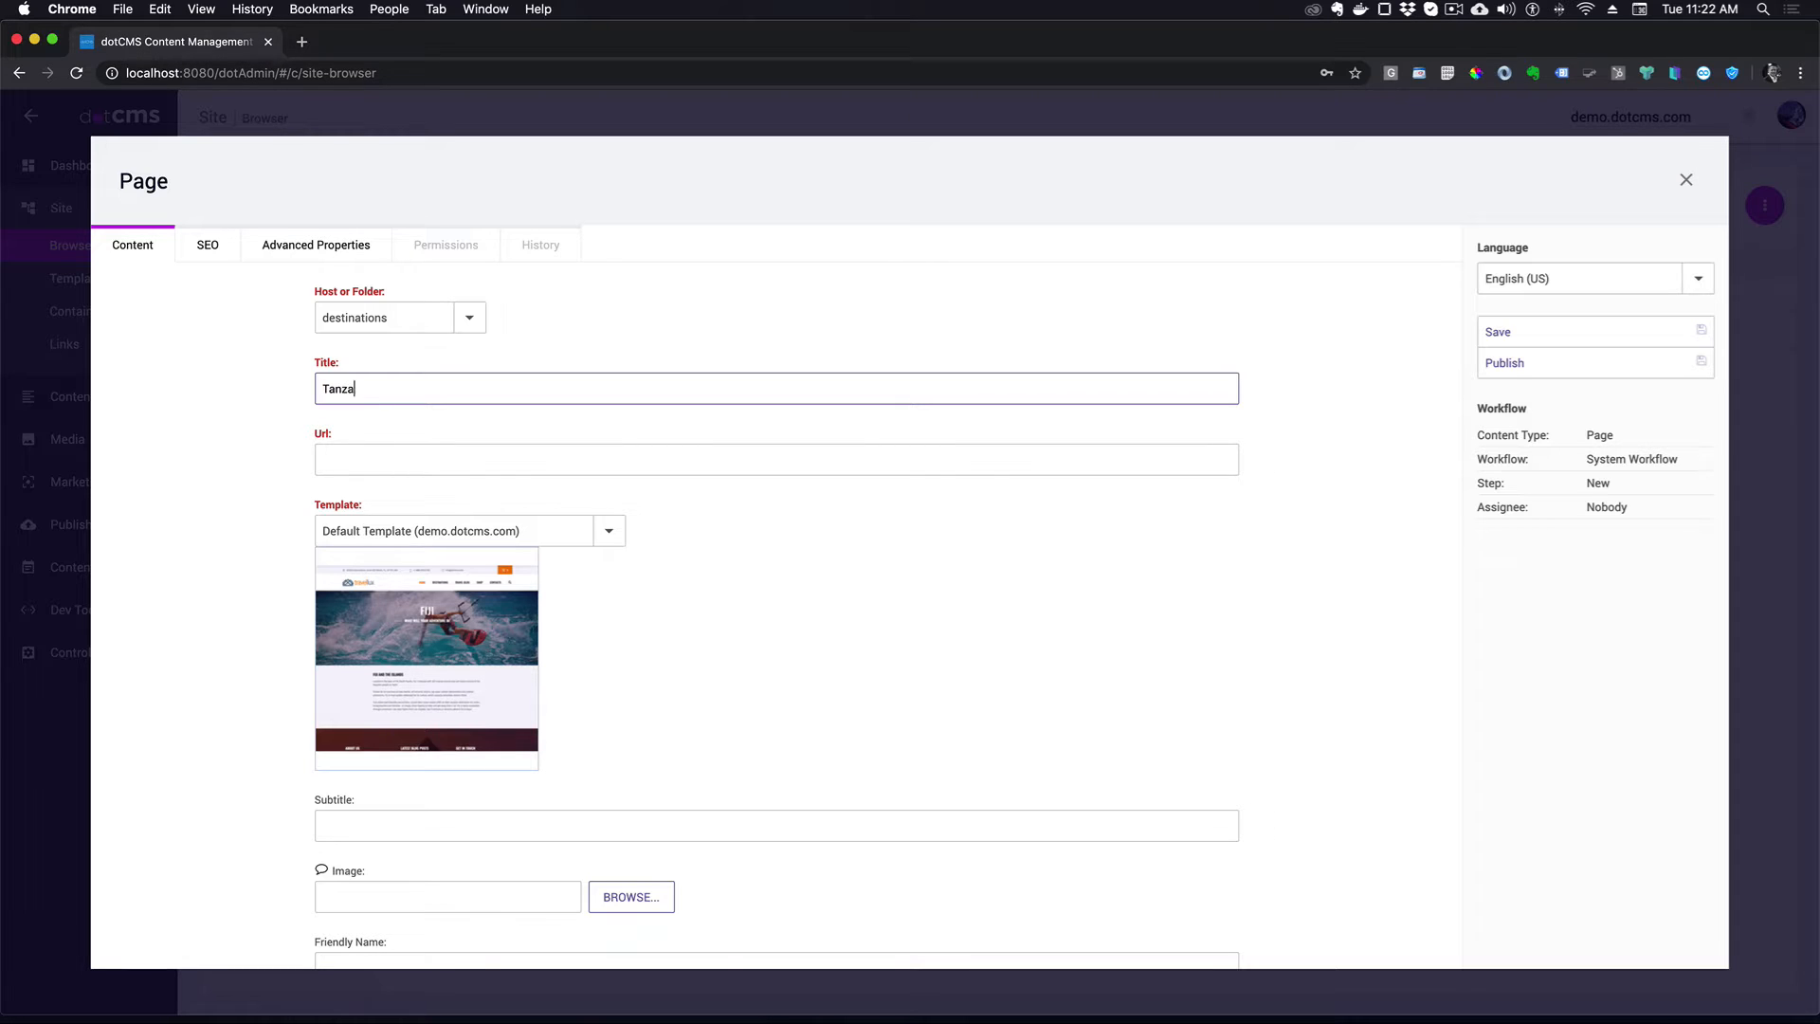
left_click(1405, 475)
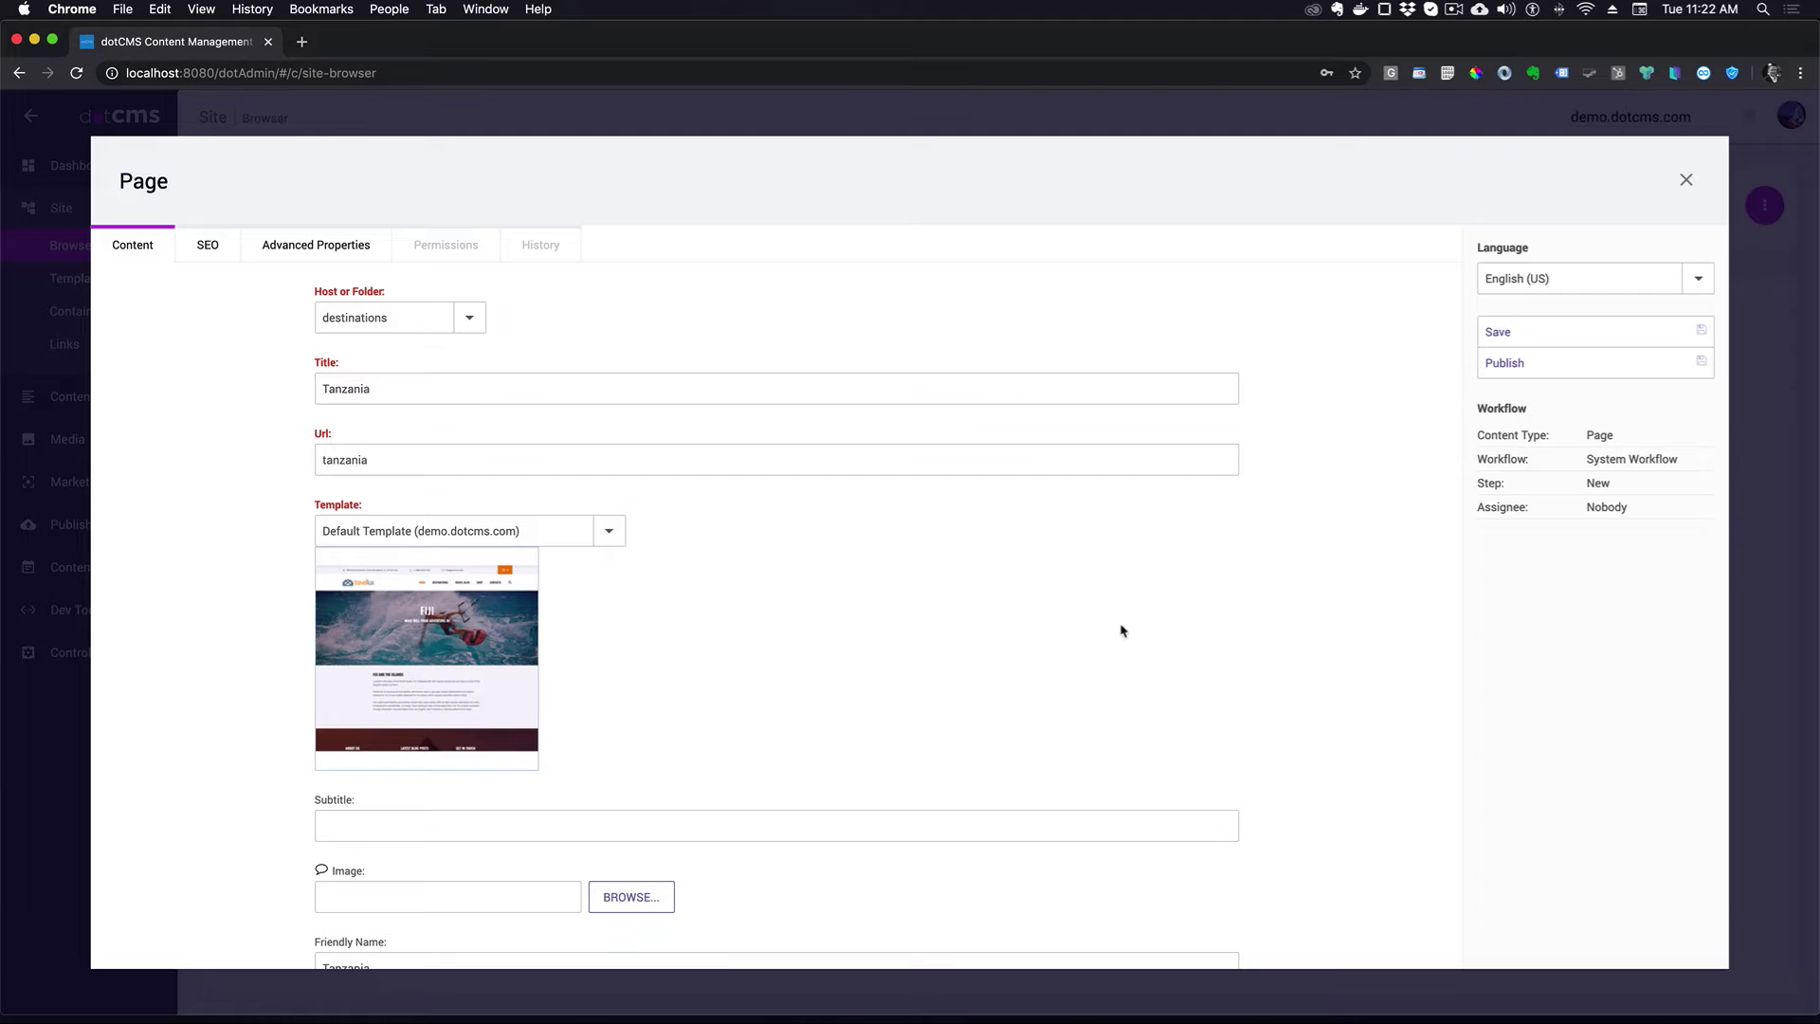
scroll(931, 770, "down", 3)
scroll(711, 593, "up", 3)
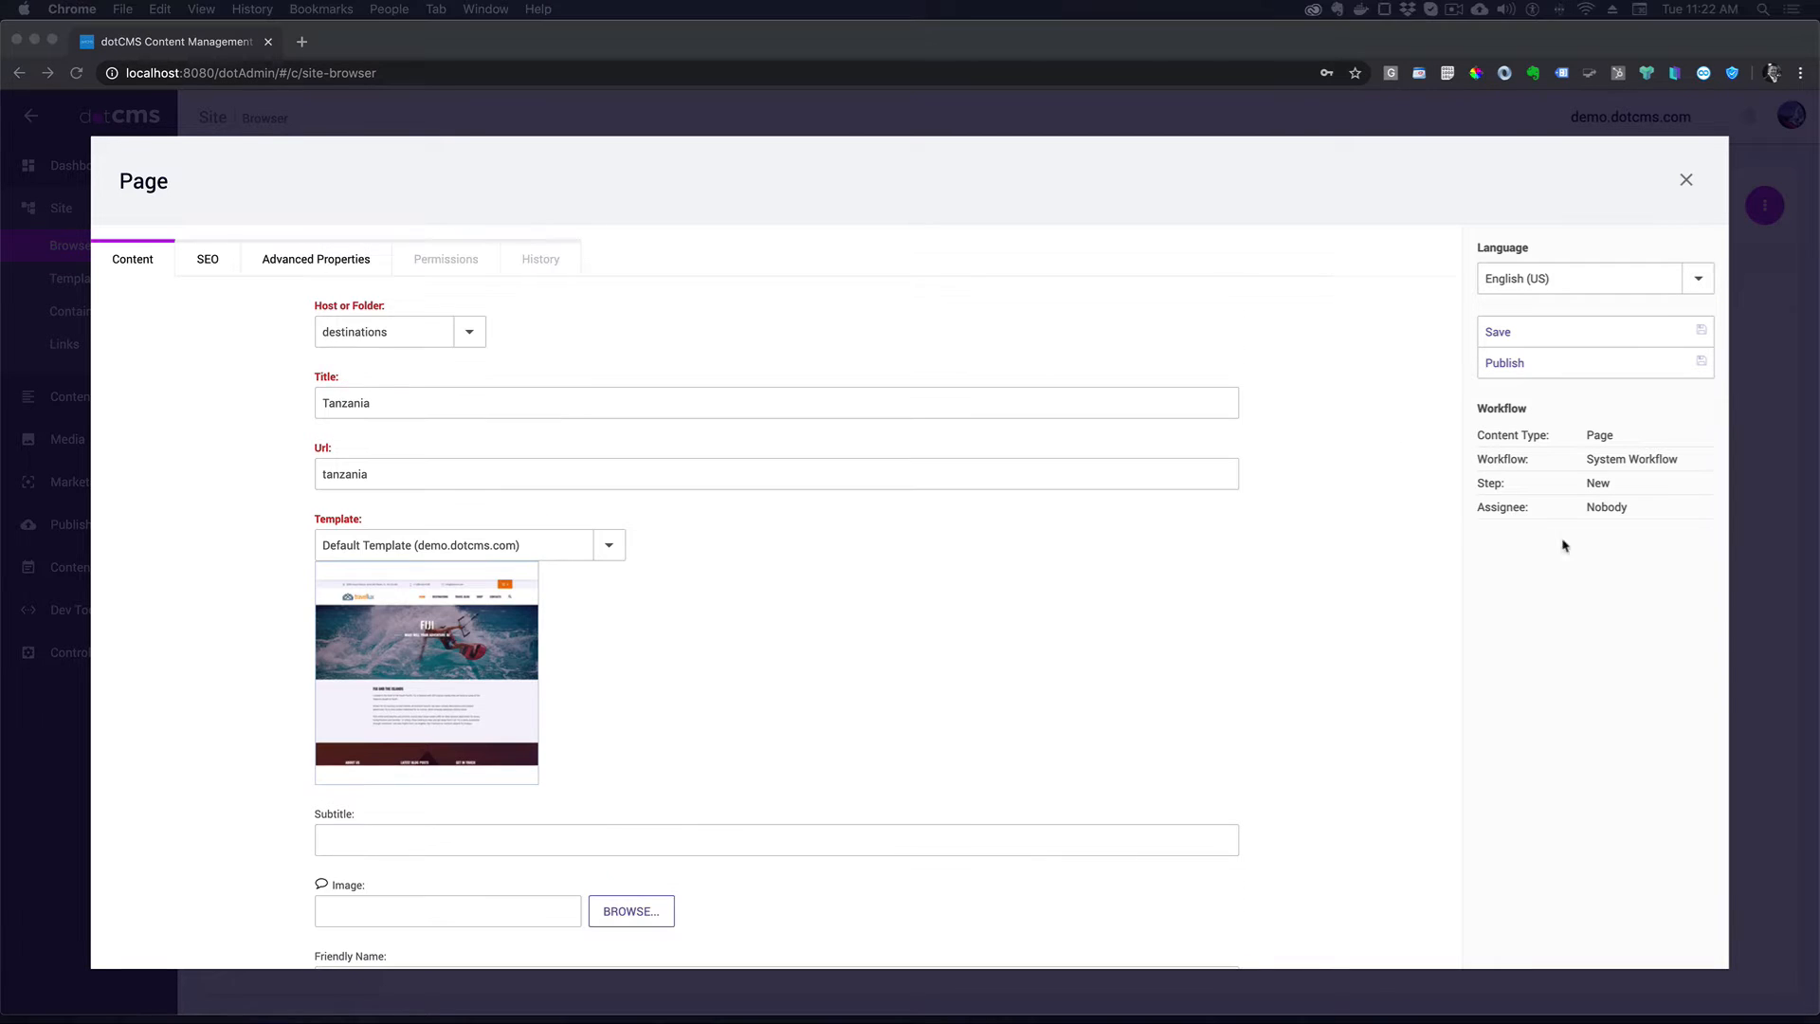
left_click(1527, 368)
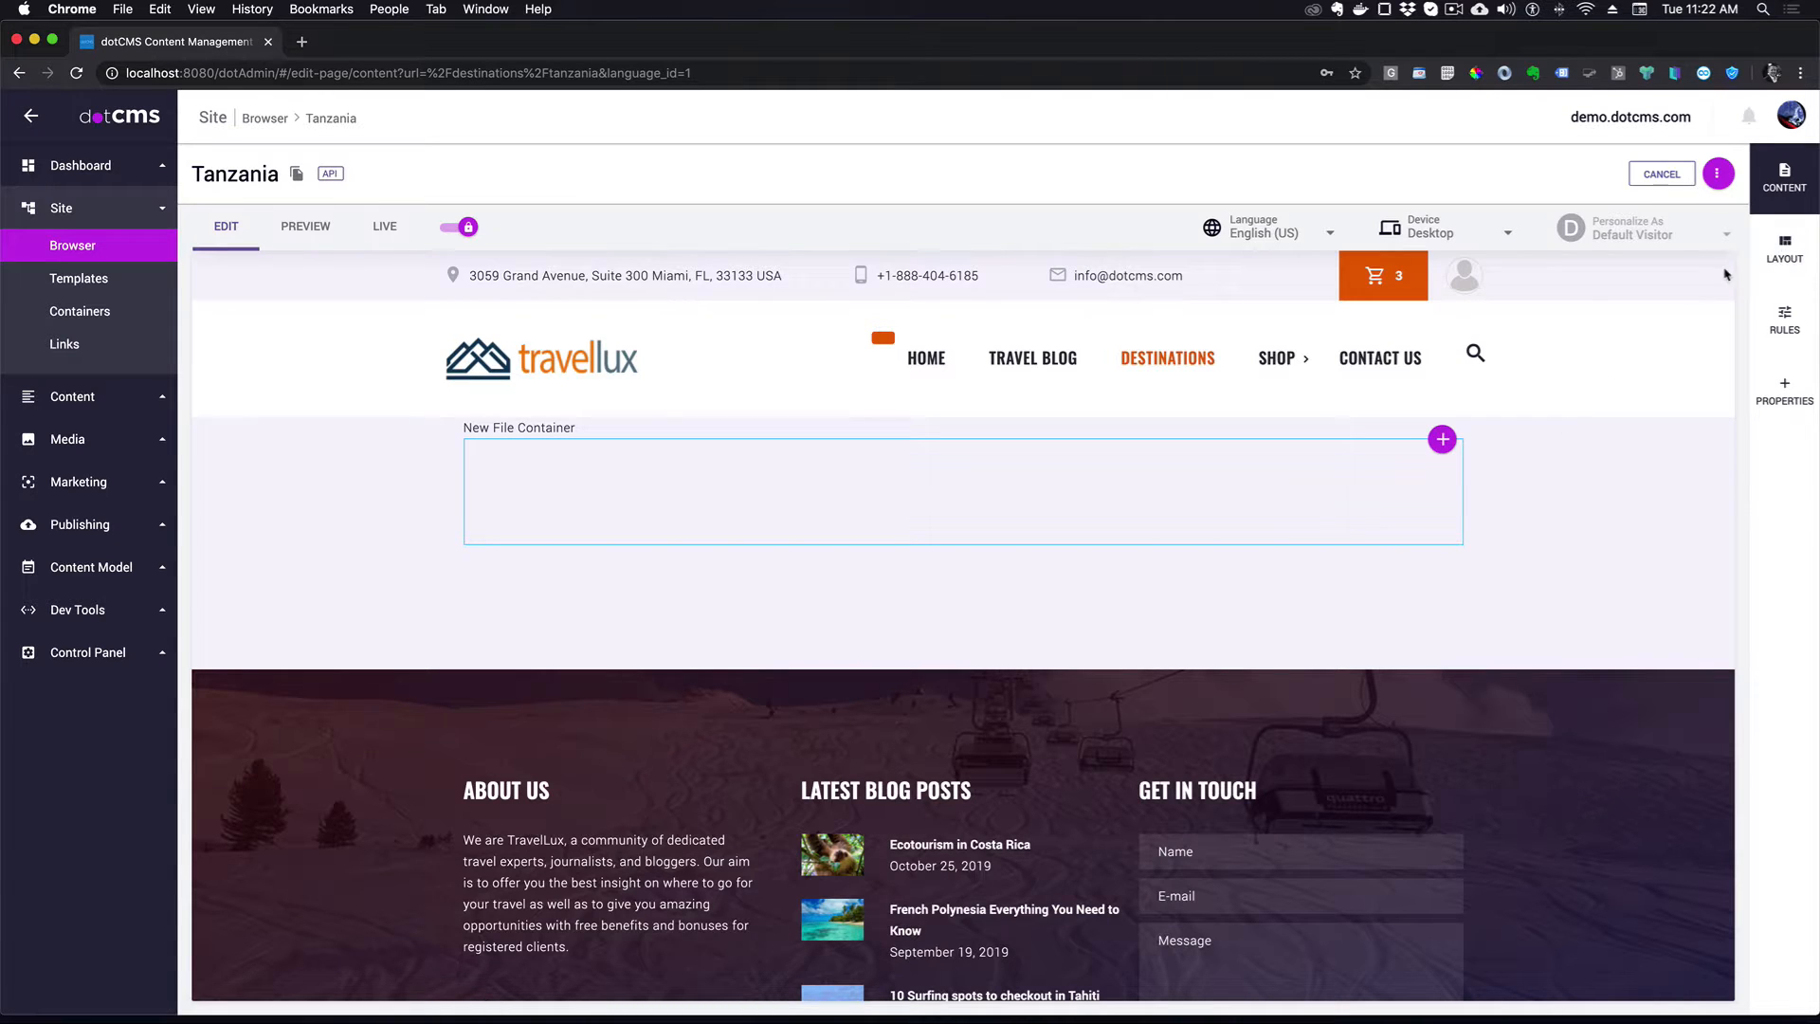
- Add a new layout row split into two resized columns
left_click(1787, 248)
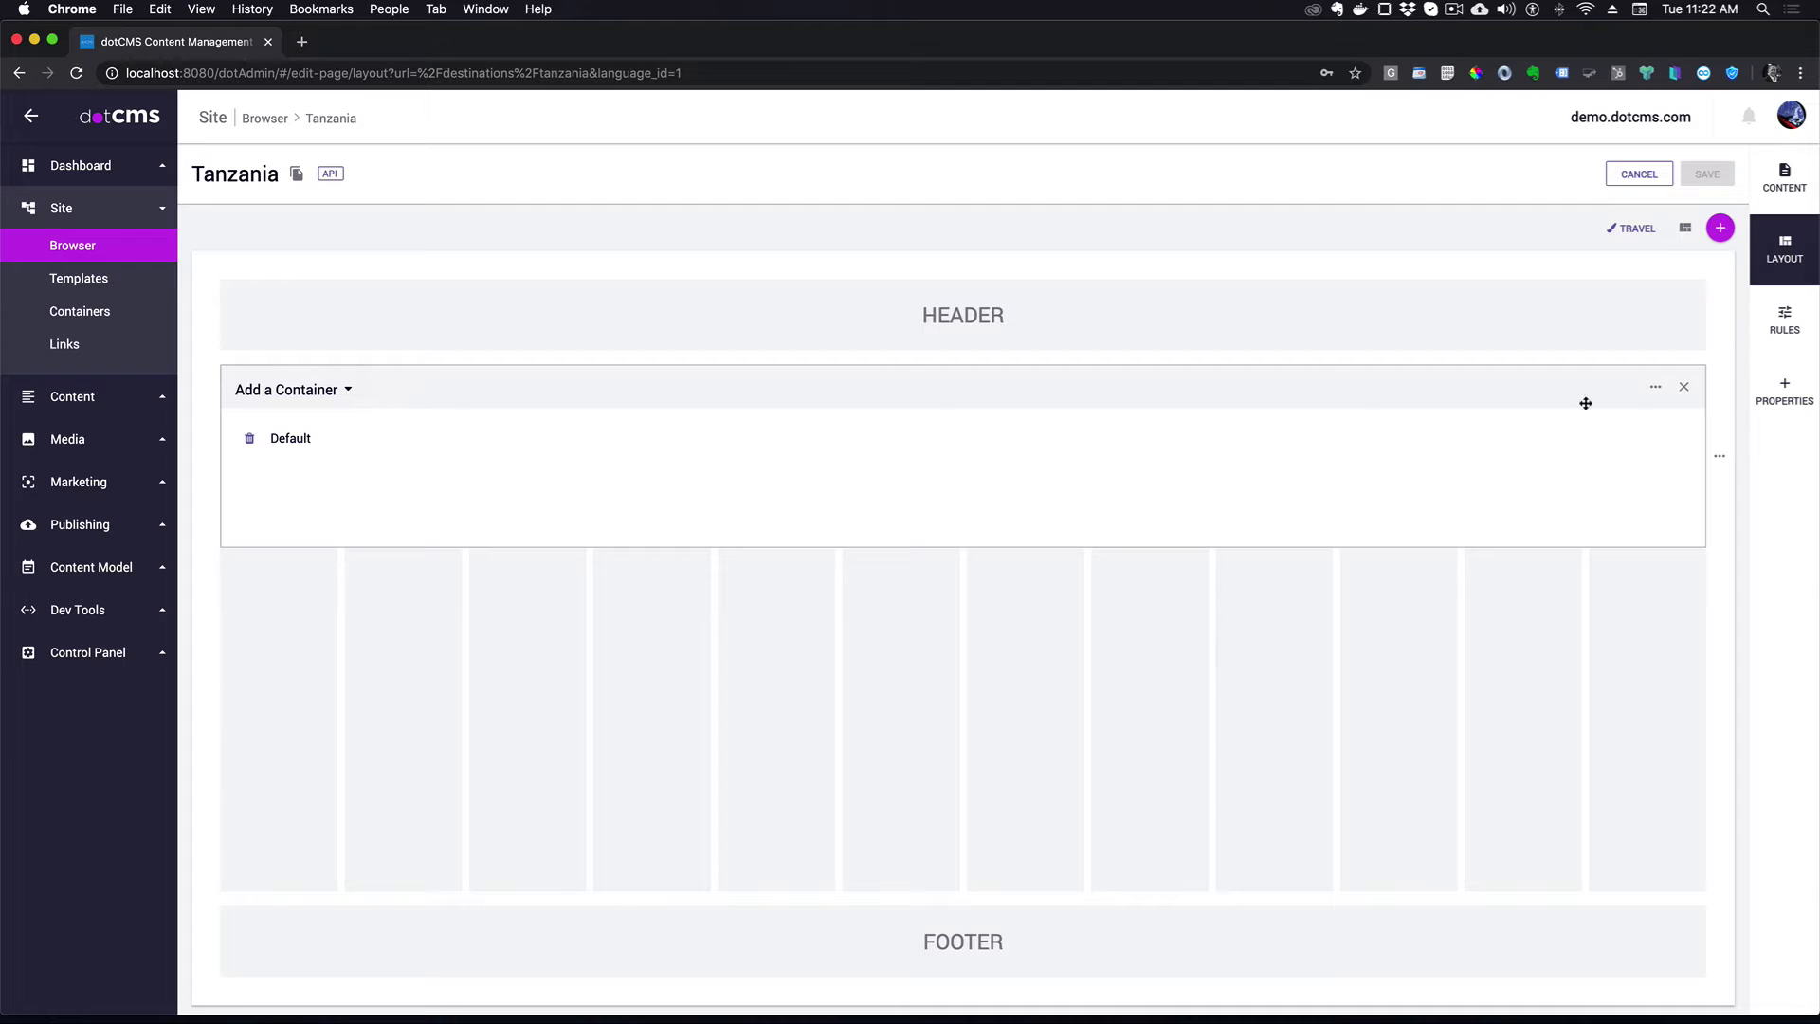
left_click(1720, 228)
left_click_drag(585, 658, 1250, 650)
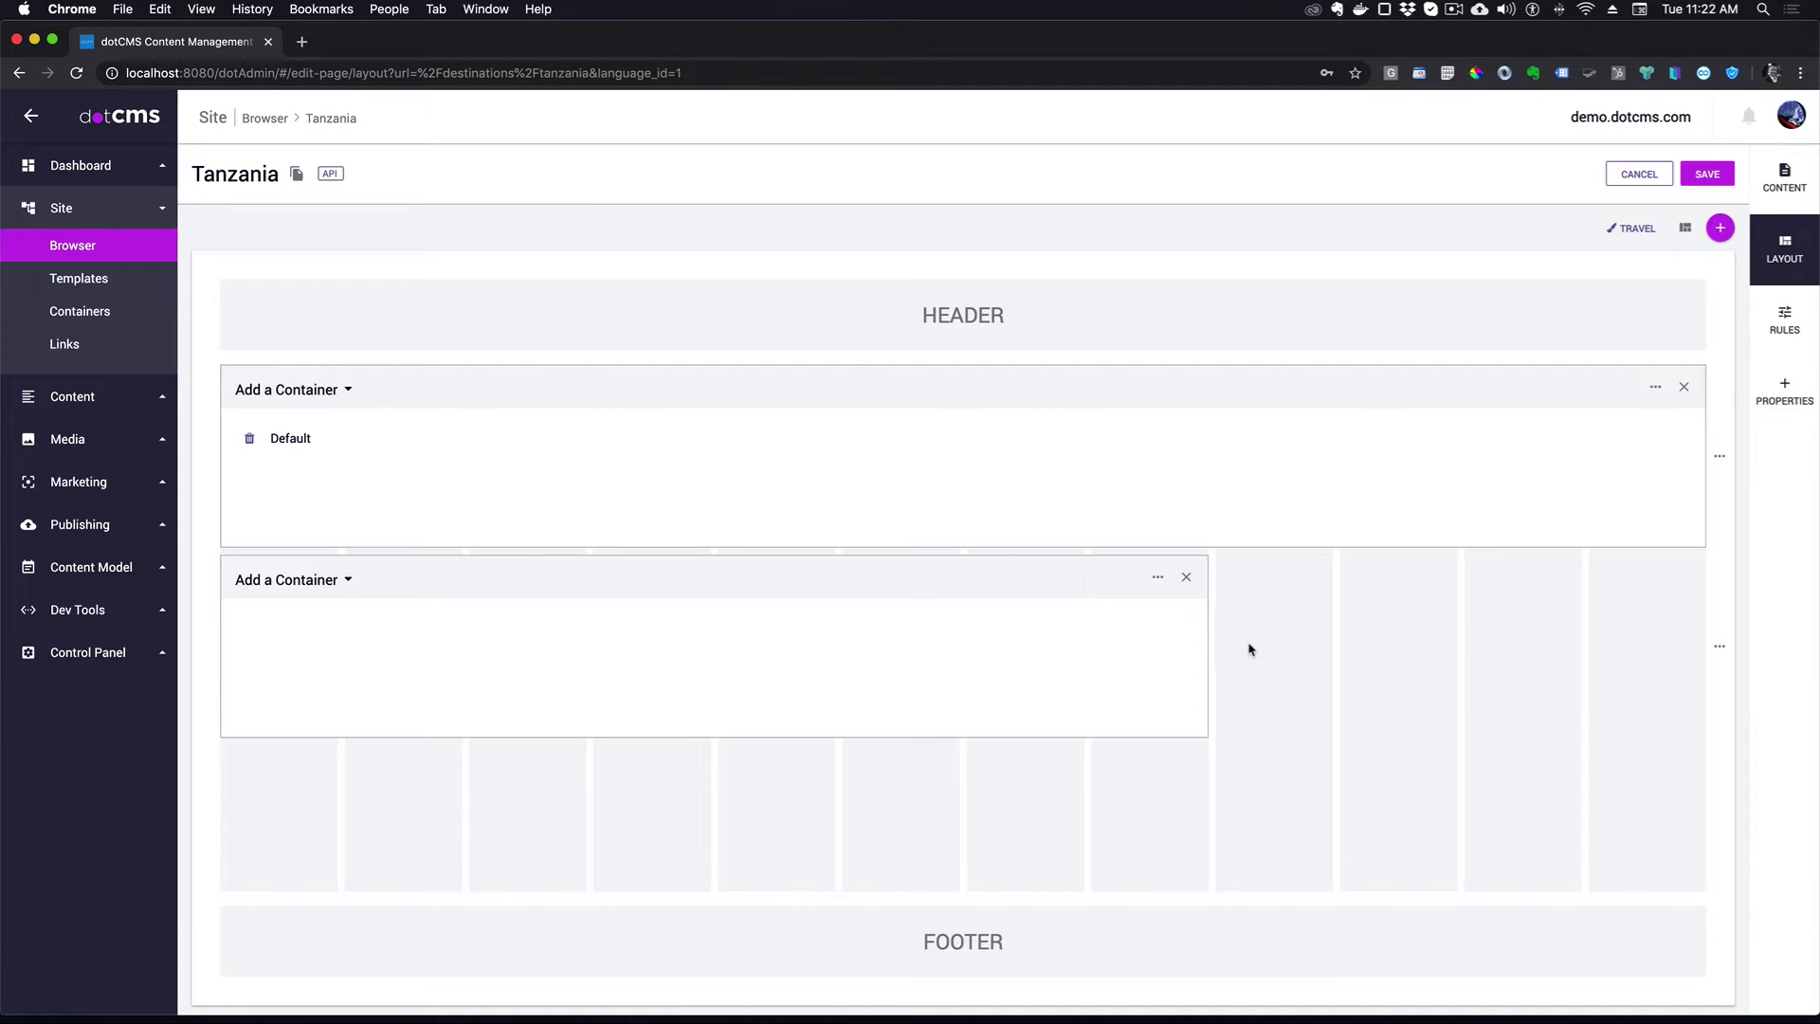
left_click(1718, 228)
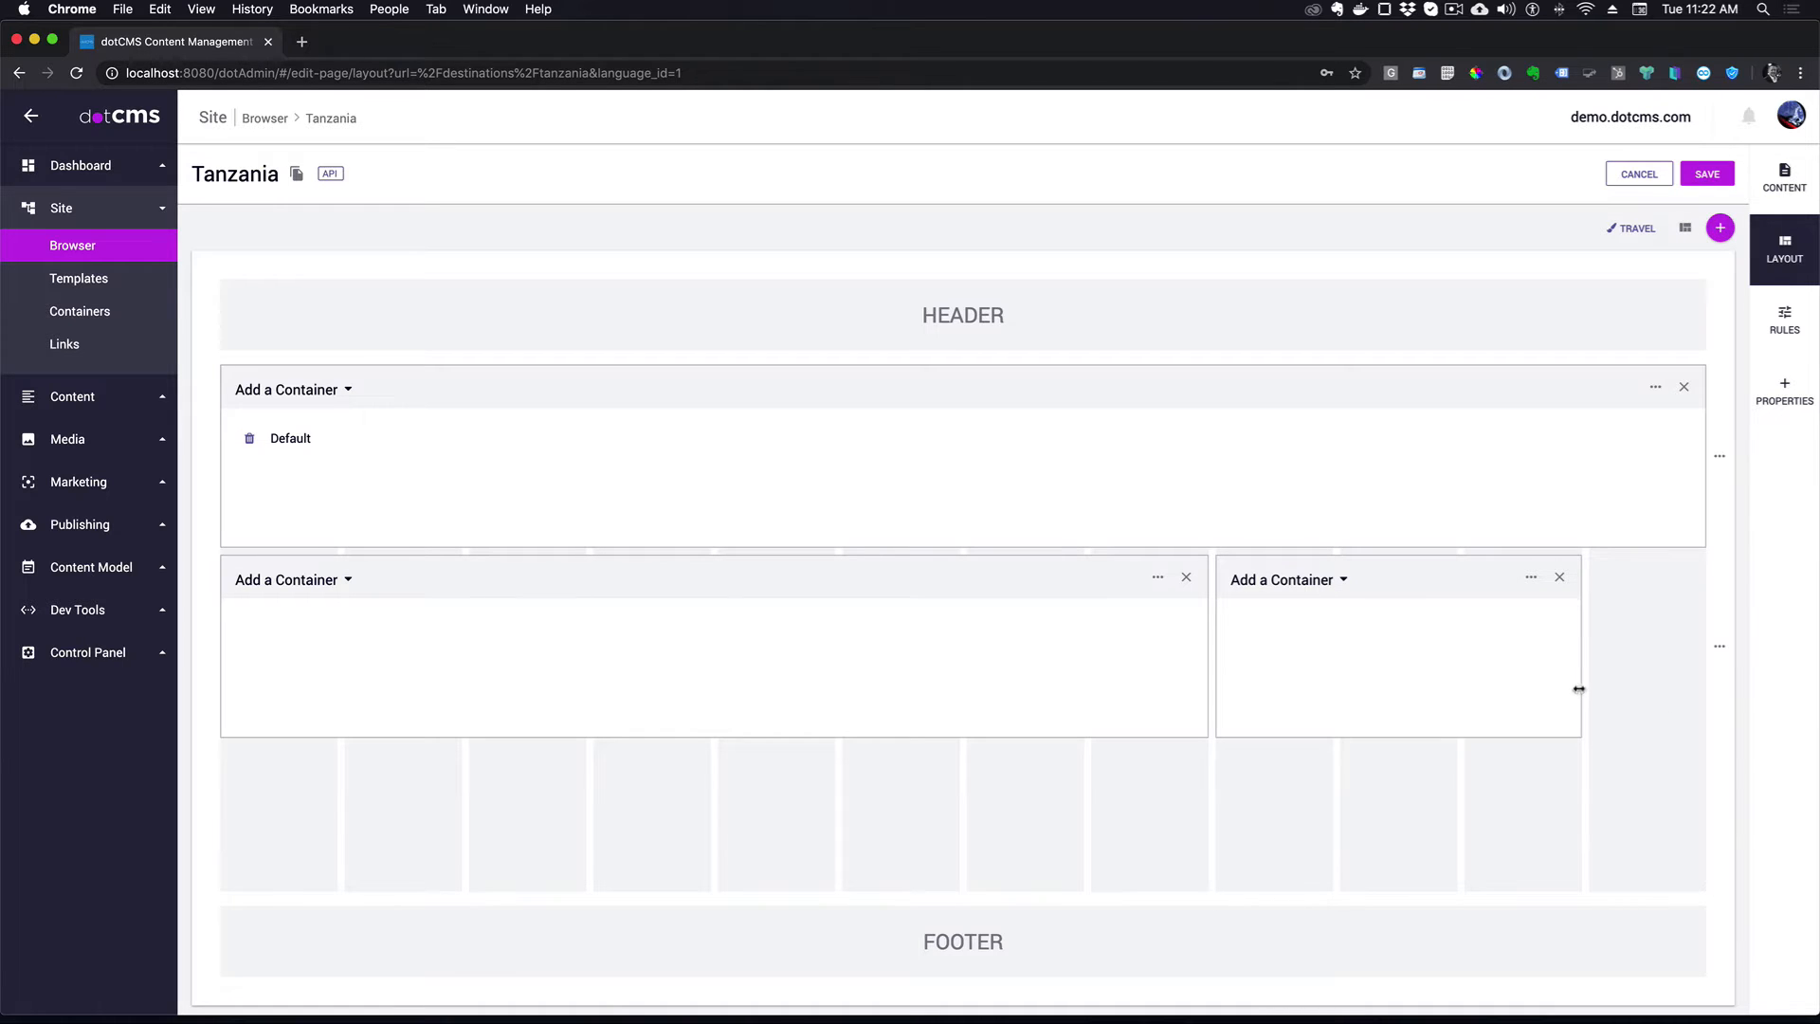
left_click_drag(1580, 686, 1654, 681)
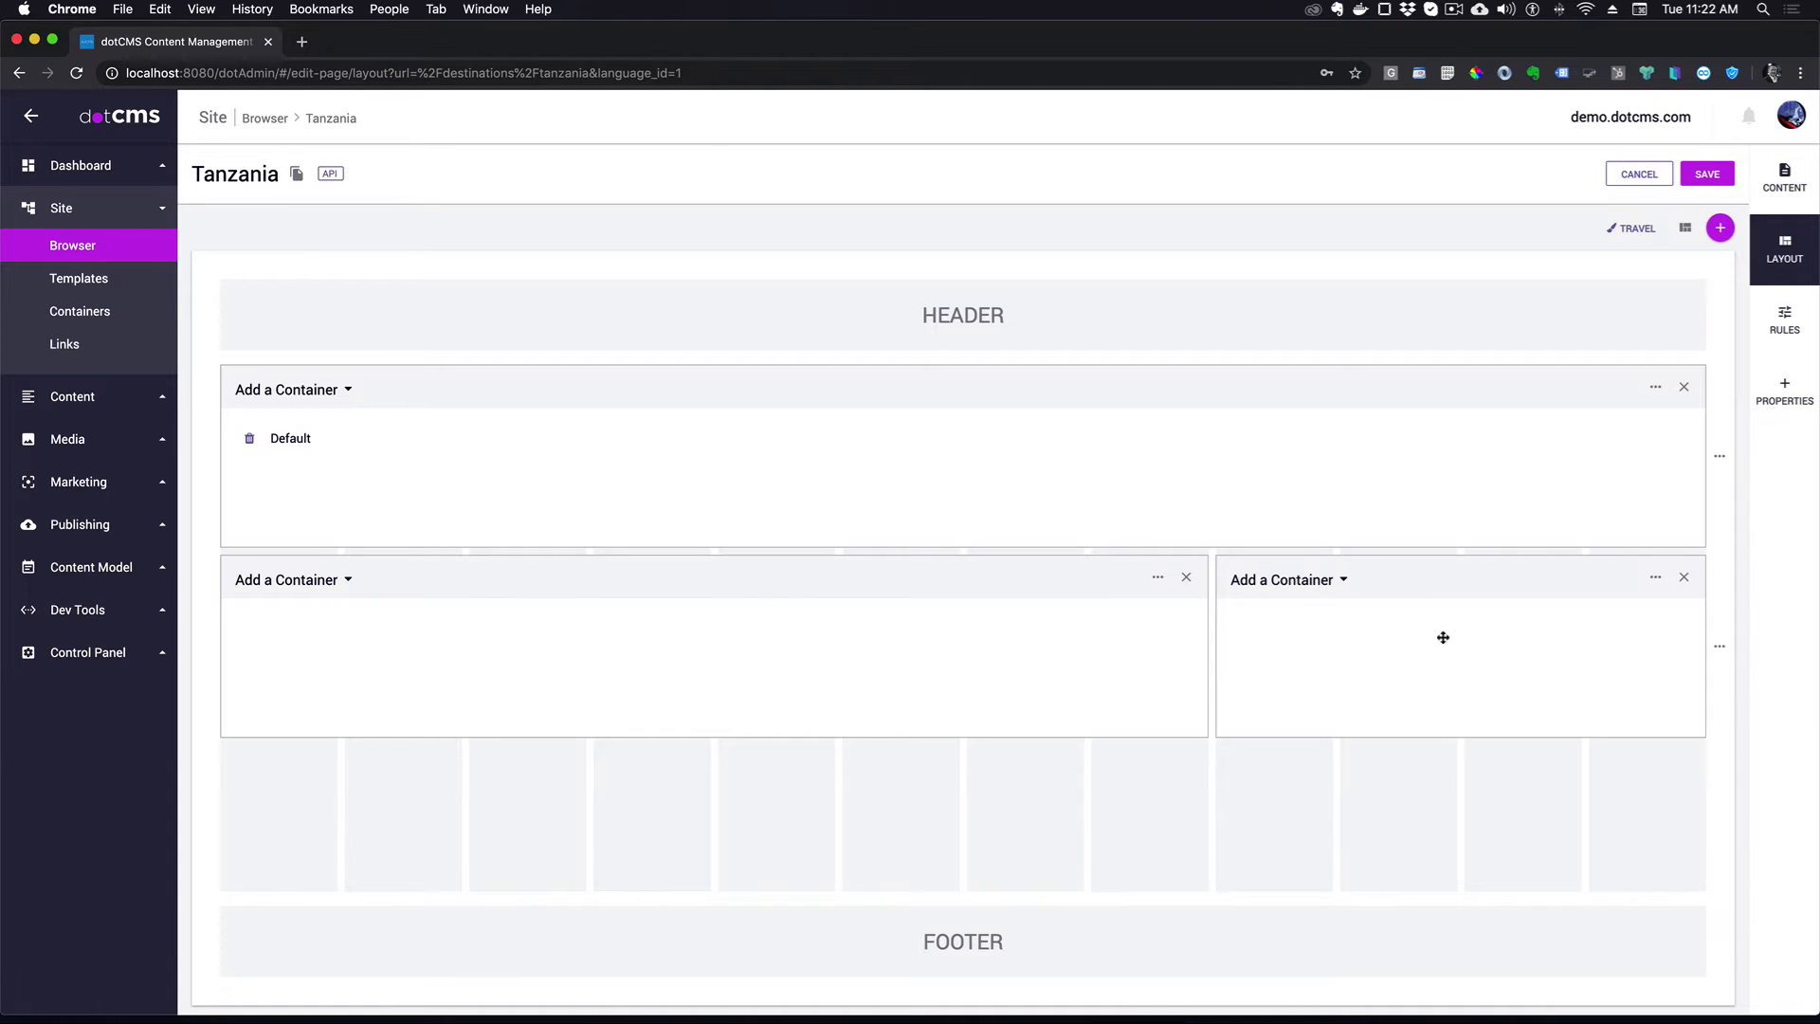
- Put a Default container in each column and save the layout
left_click(347, 589)
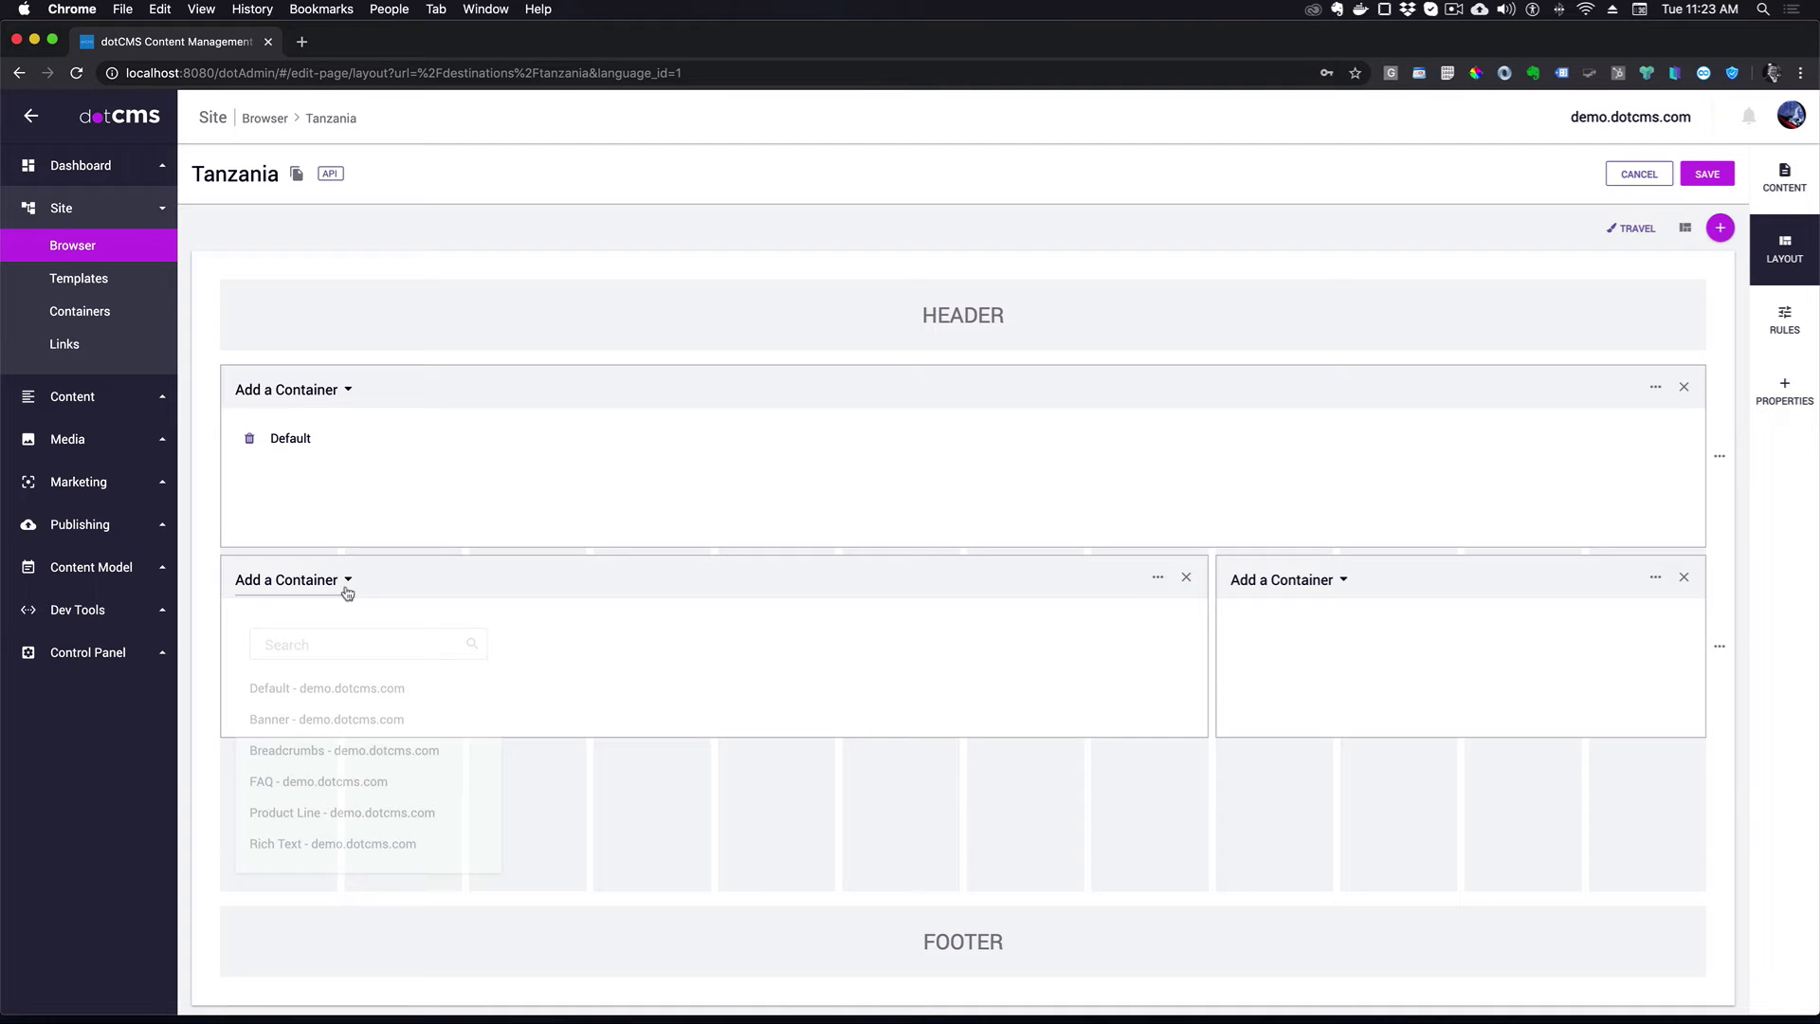
left_click(345, 682)
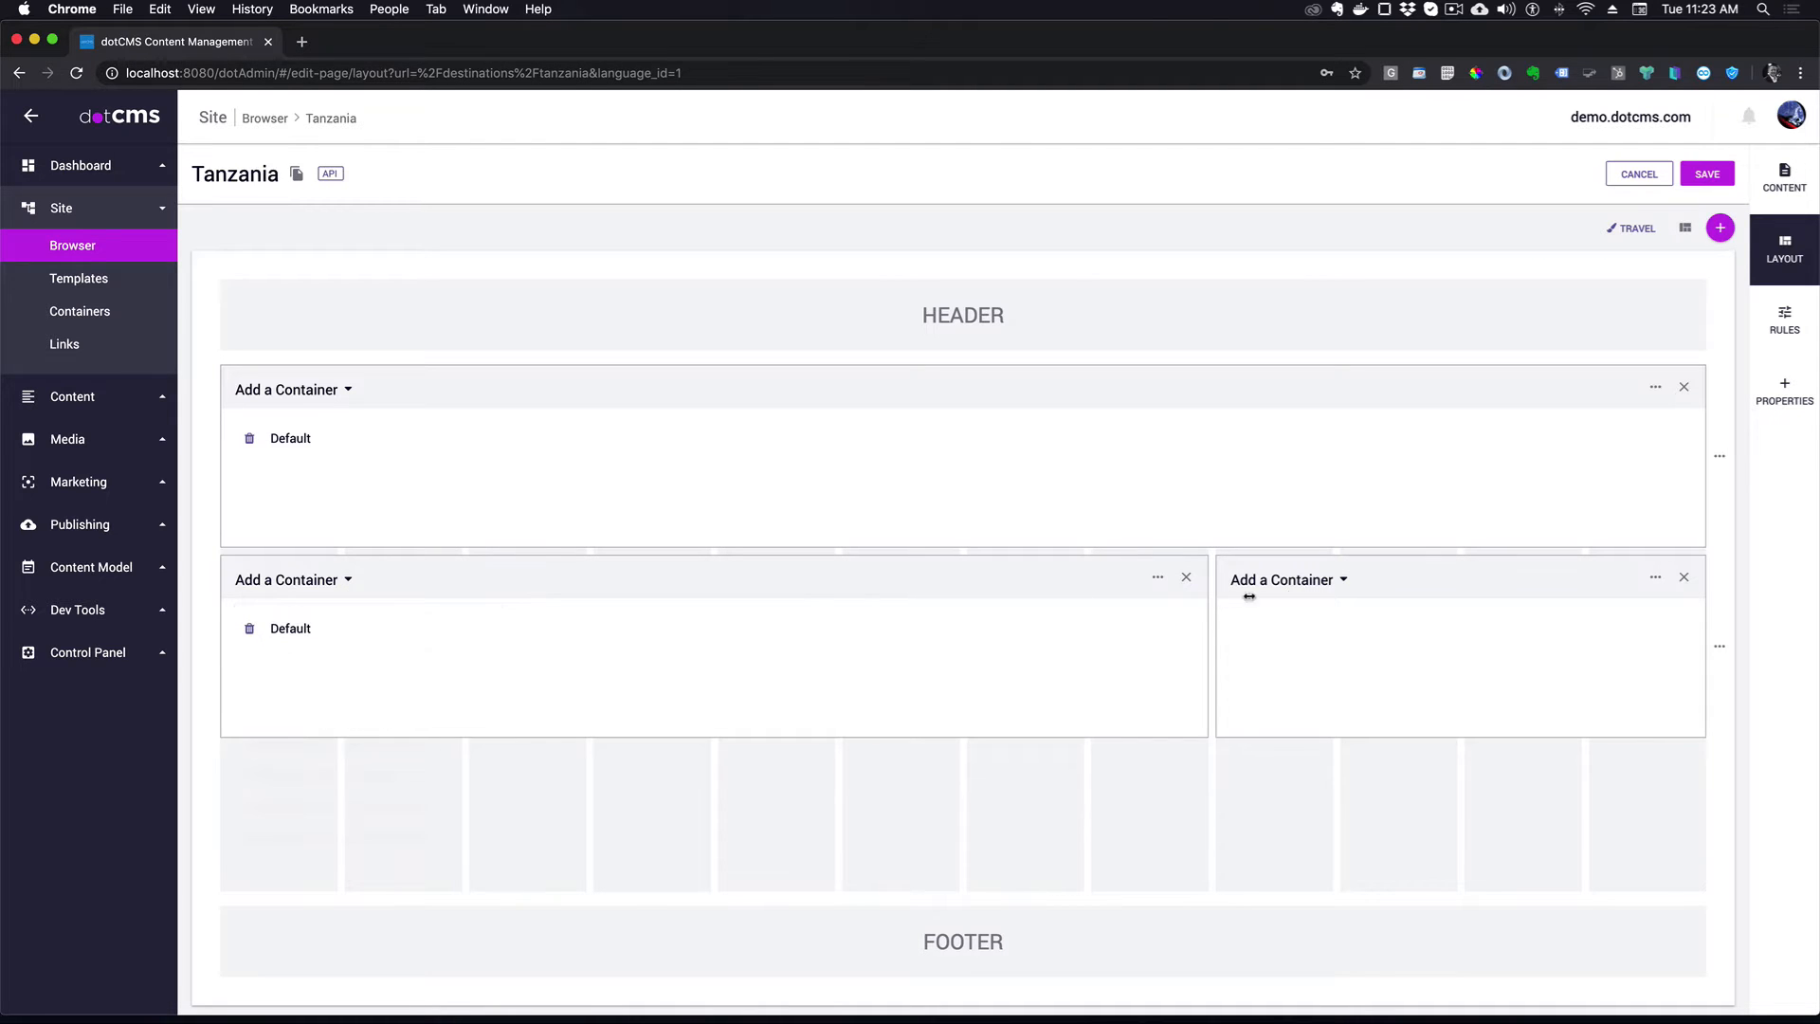
left_click(1341, 596)
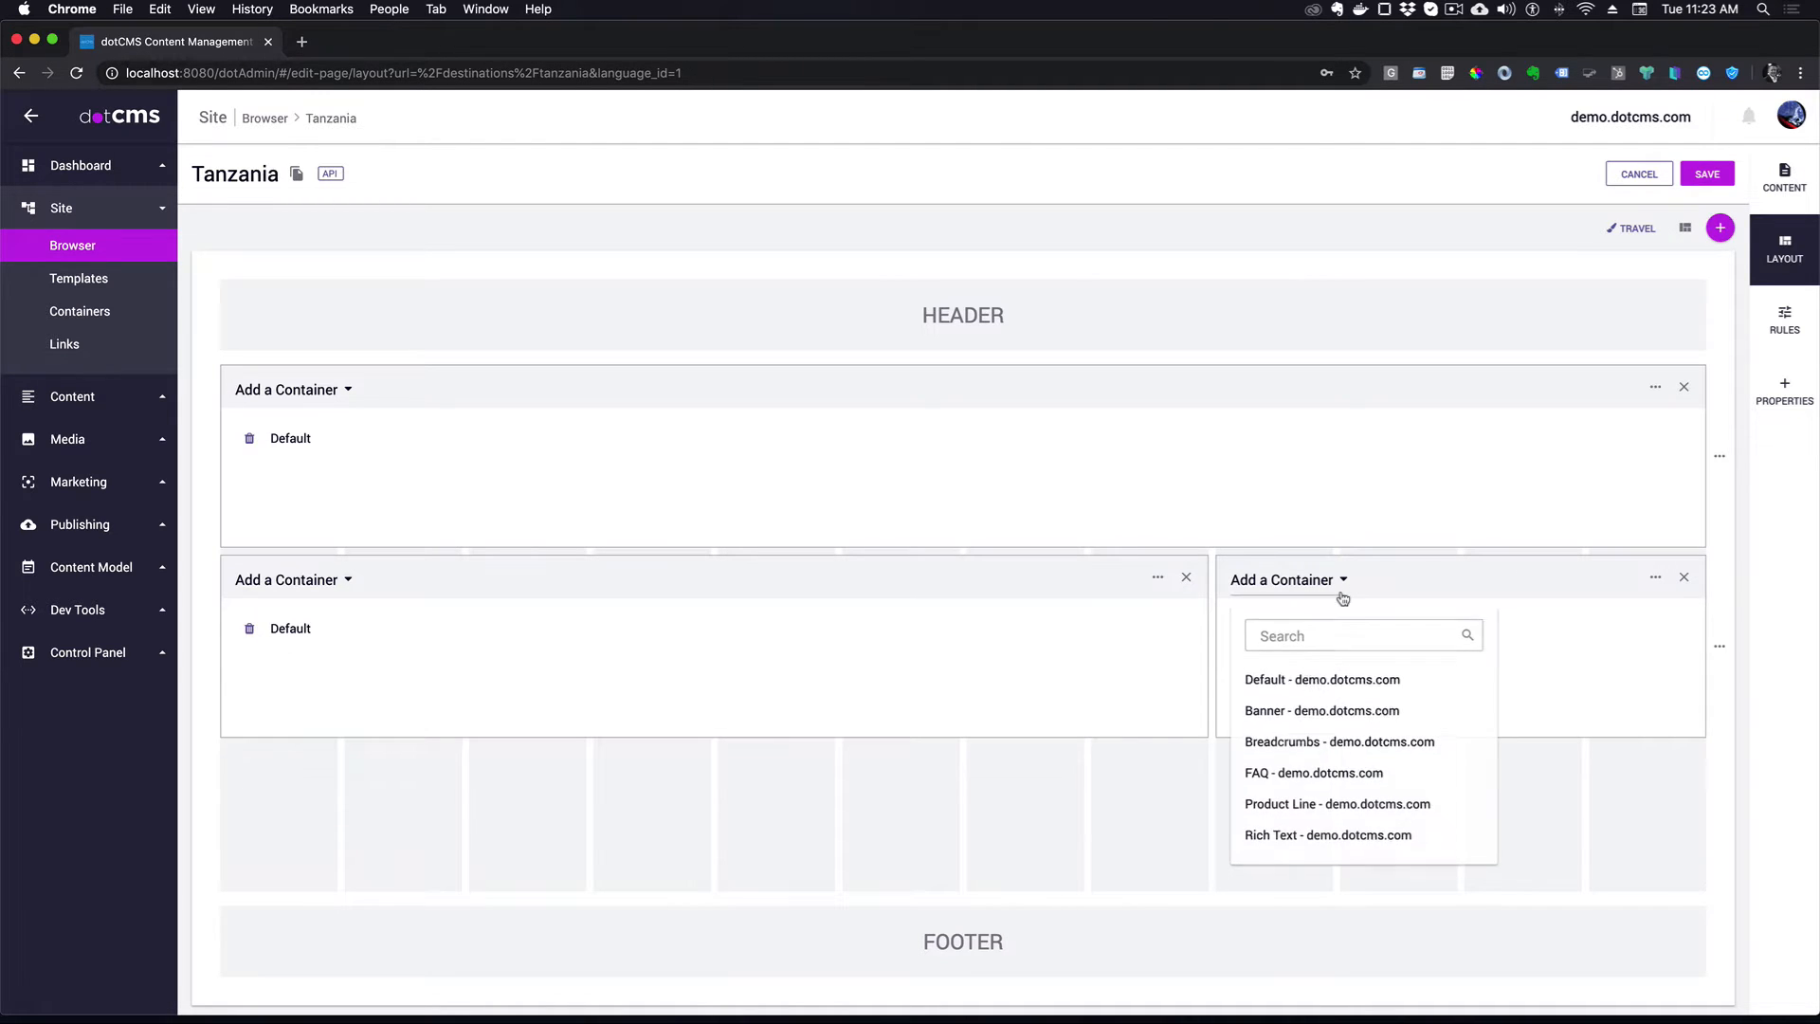
left_click(1308, 679)
left_click(1710, 177)
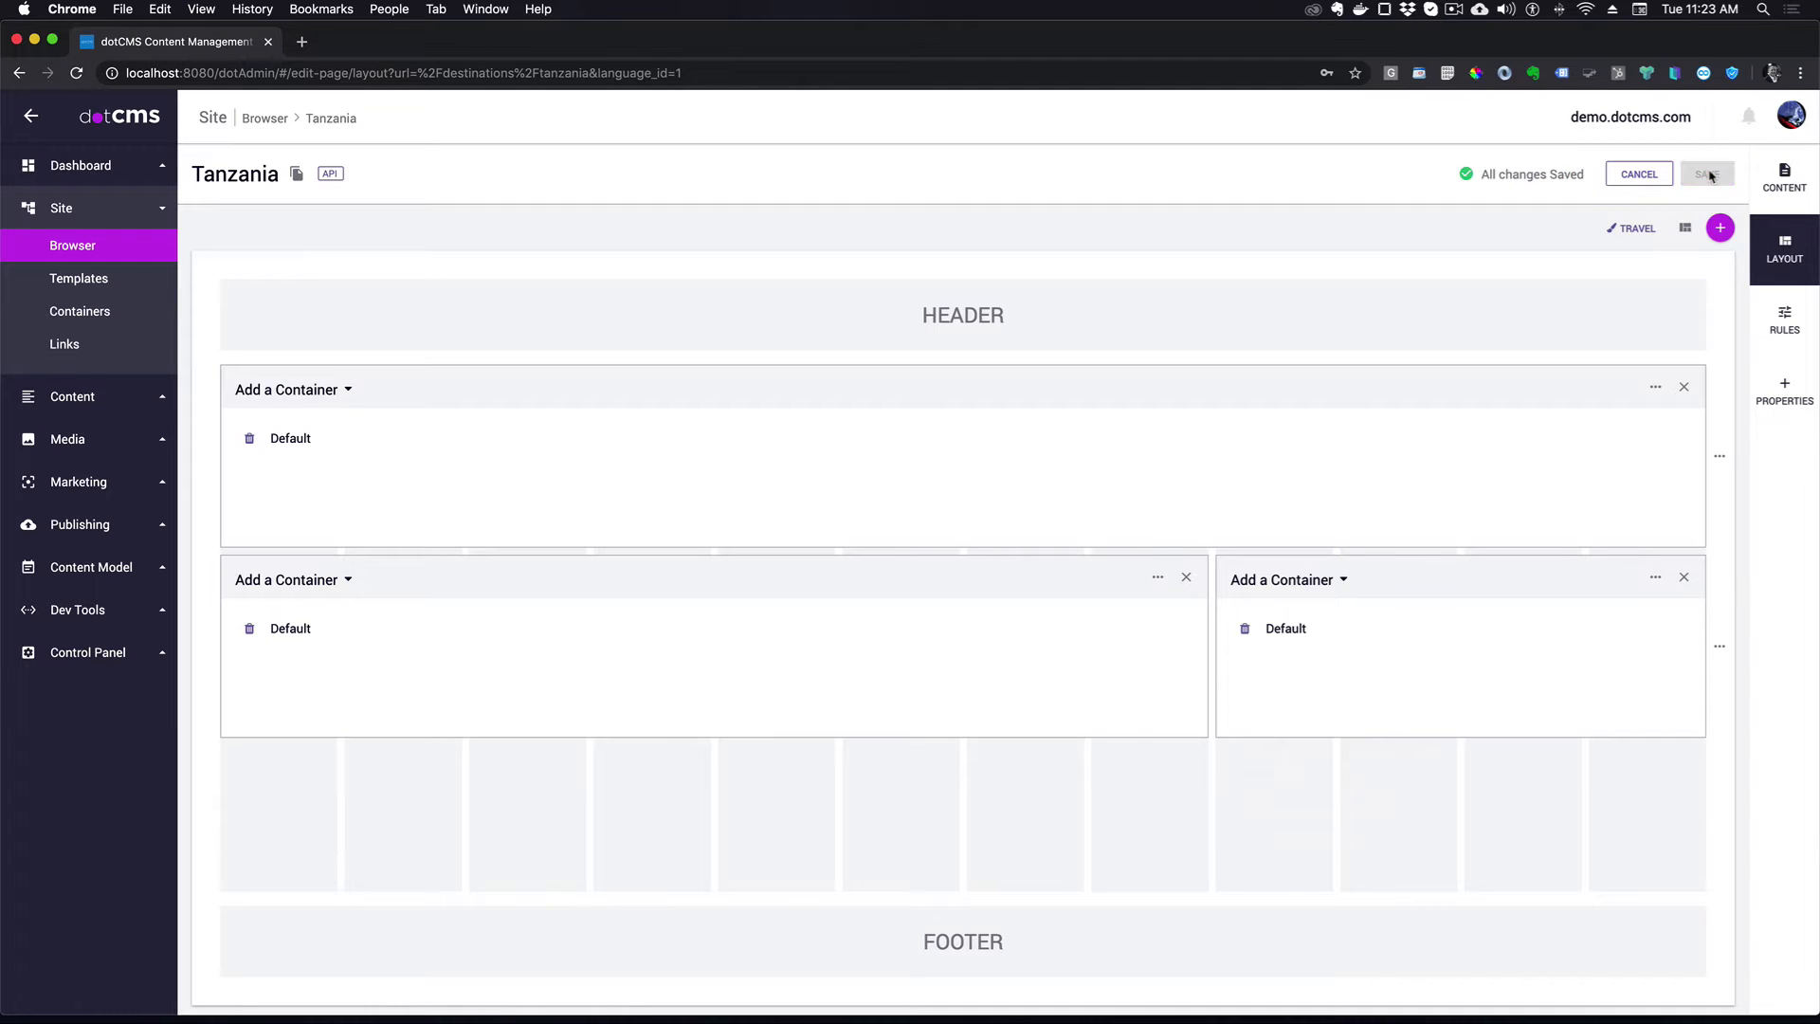
left_click(1784, 181)
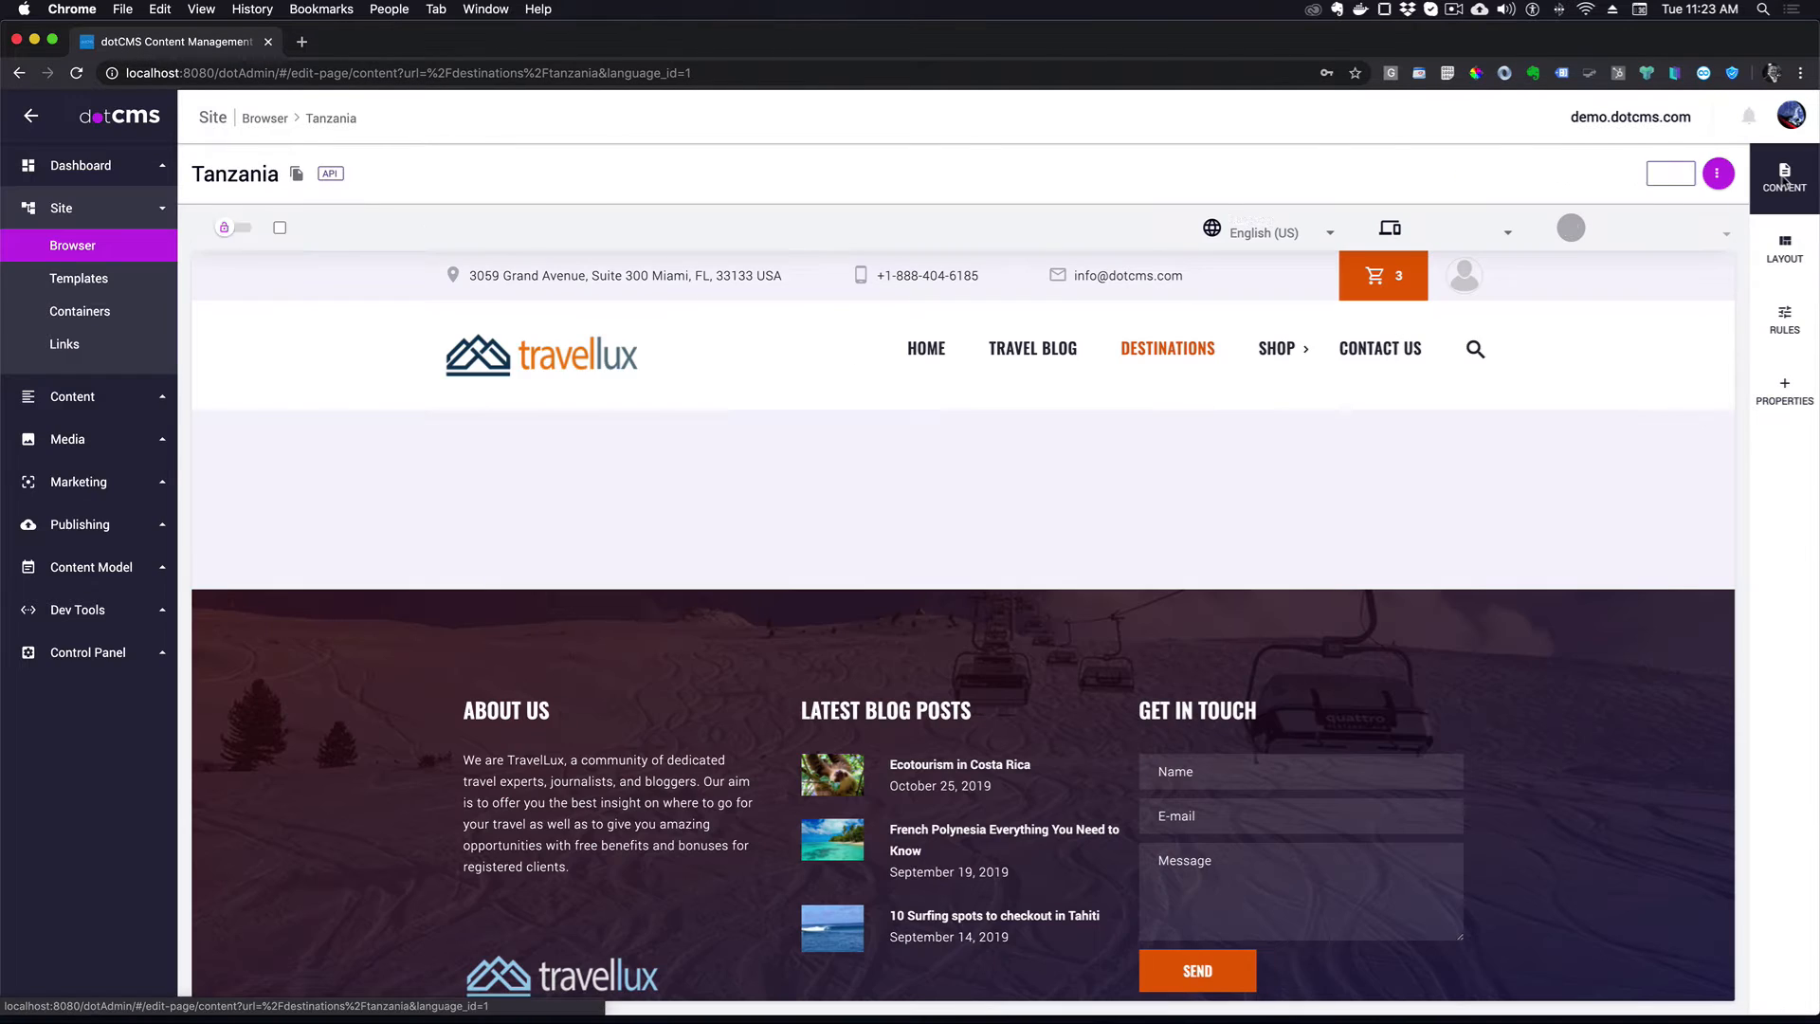
- In edit mode, add content to the top container and start a new content item
left_click(226, 227)
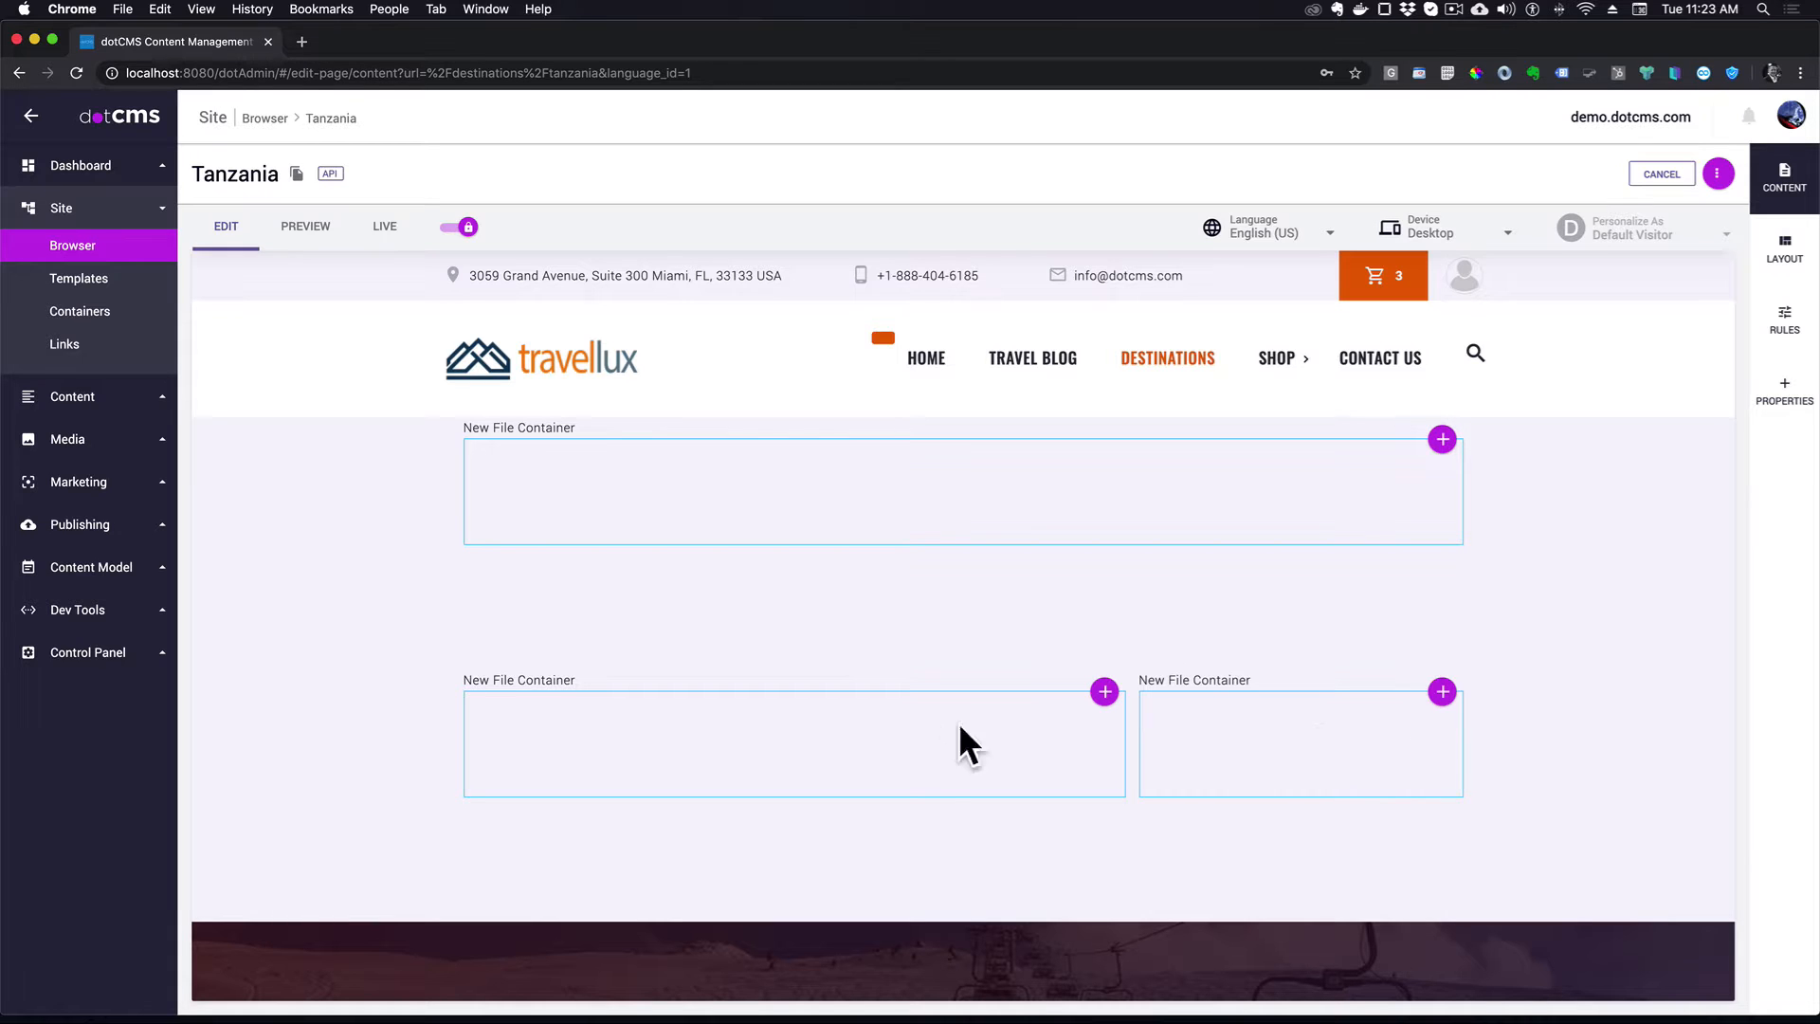
left_click(1443, 440)
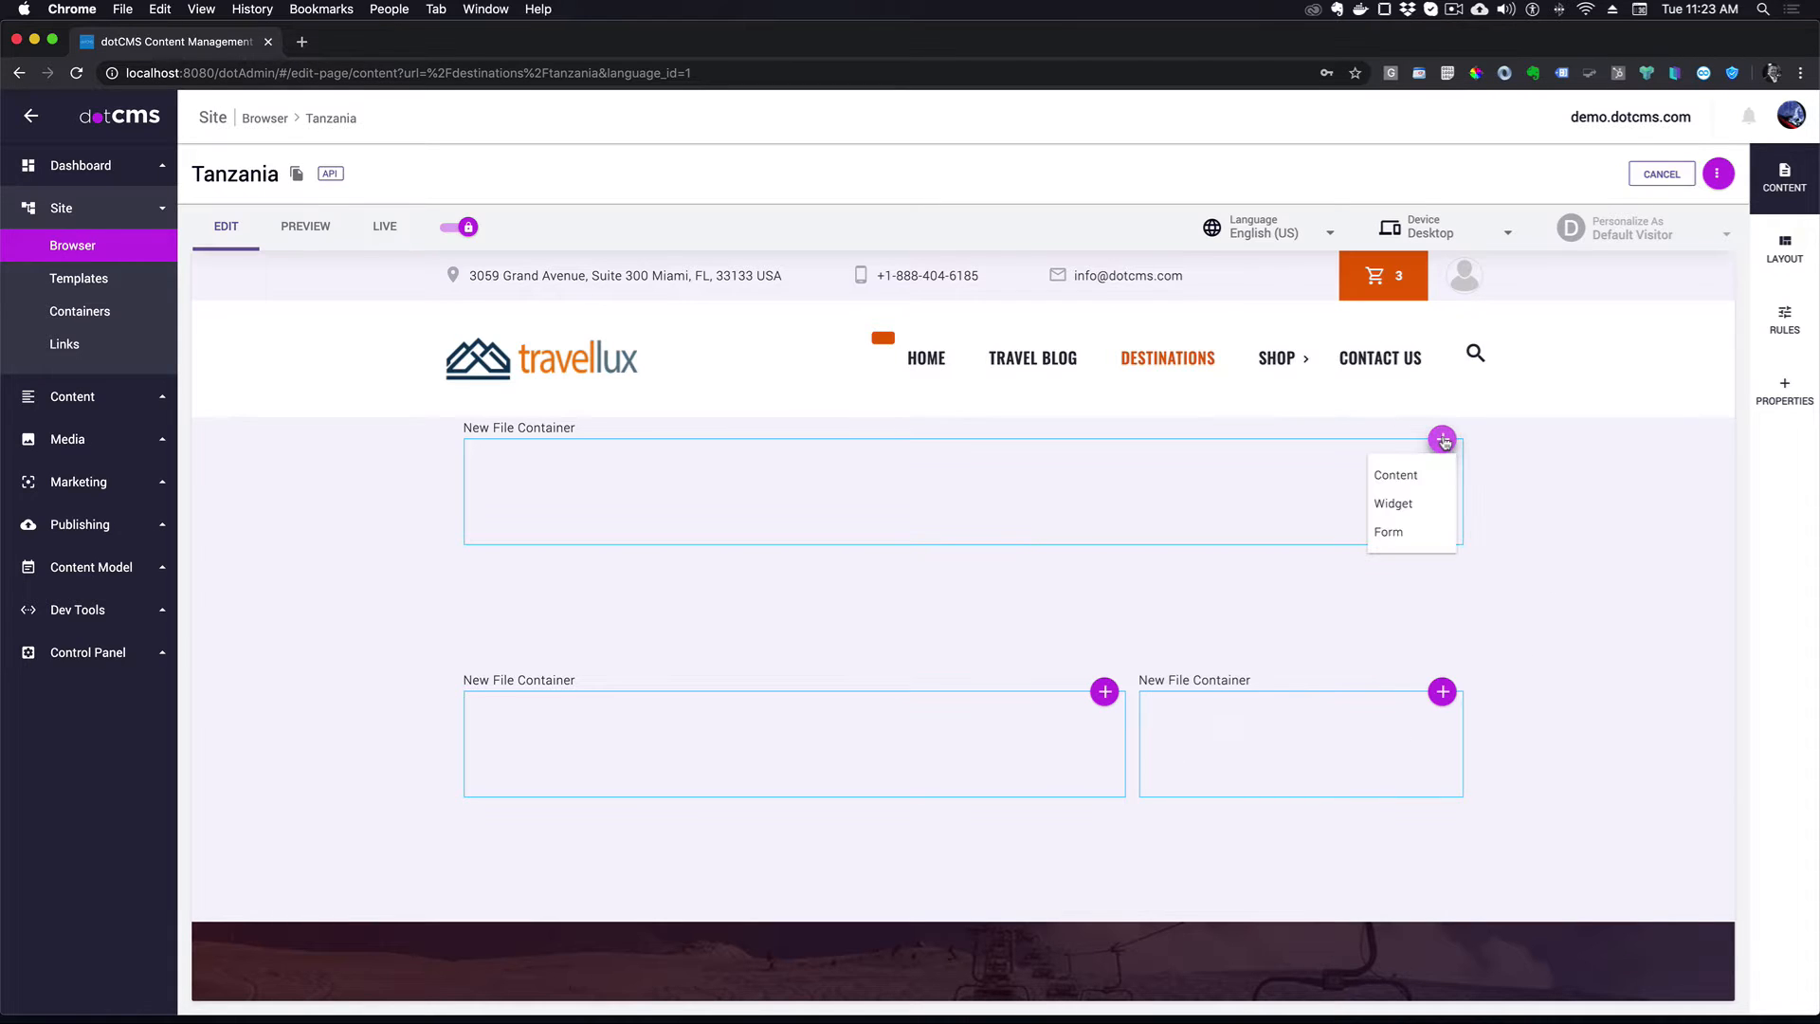
left_click(1406, 479)
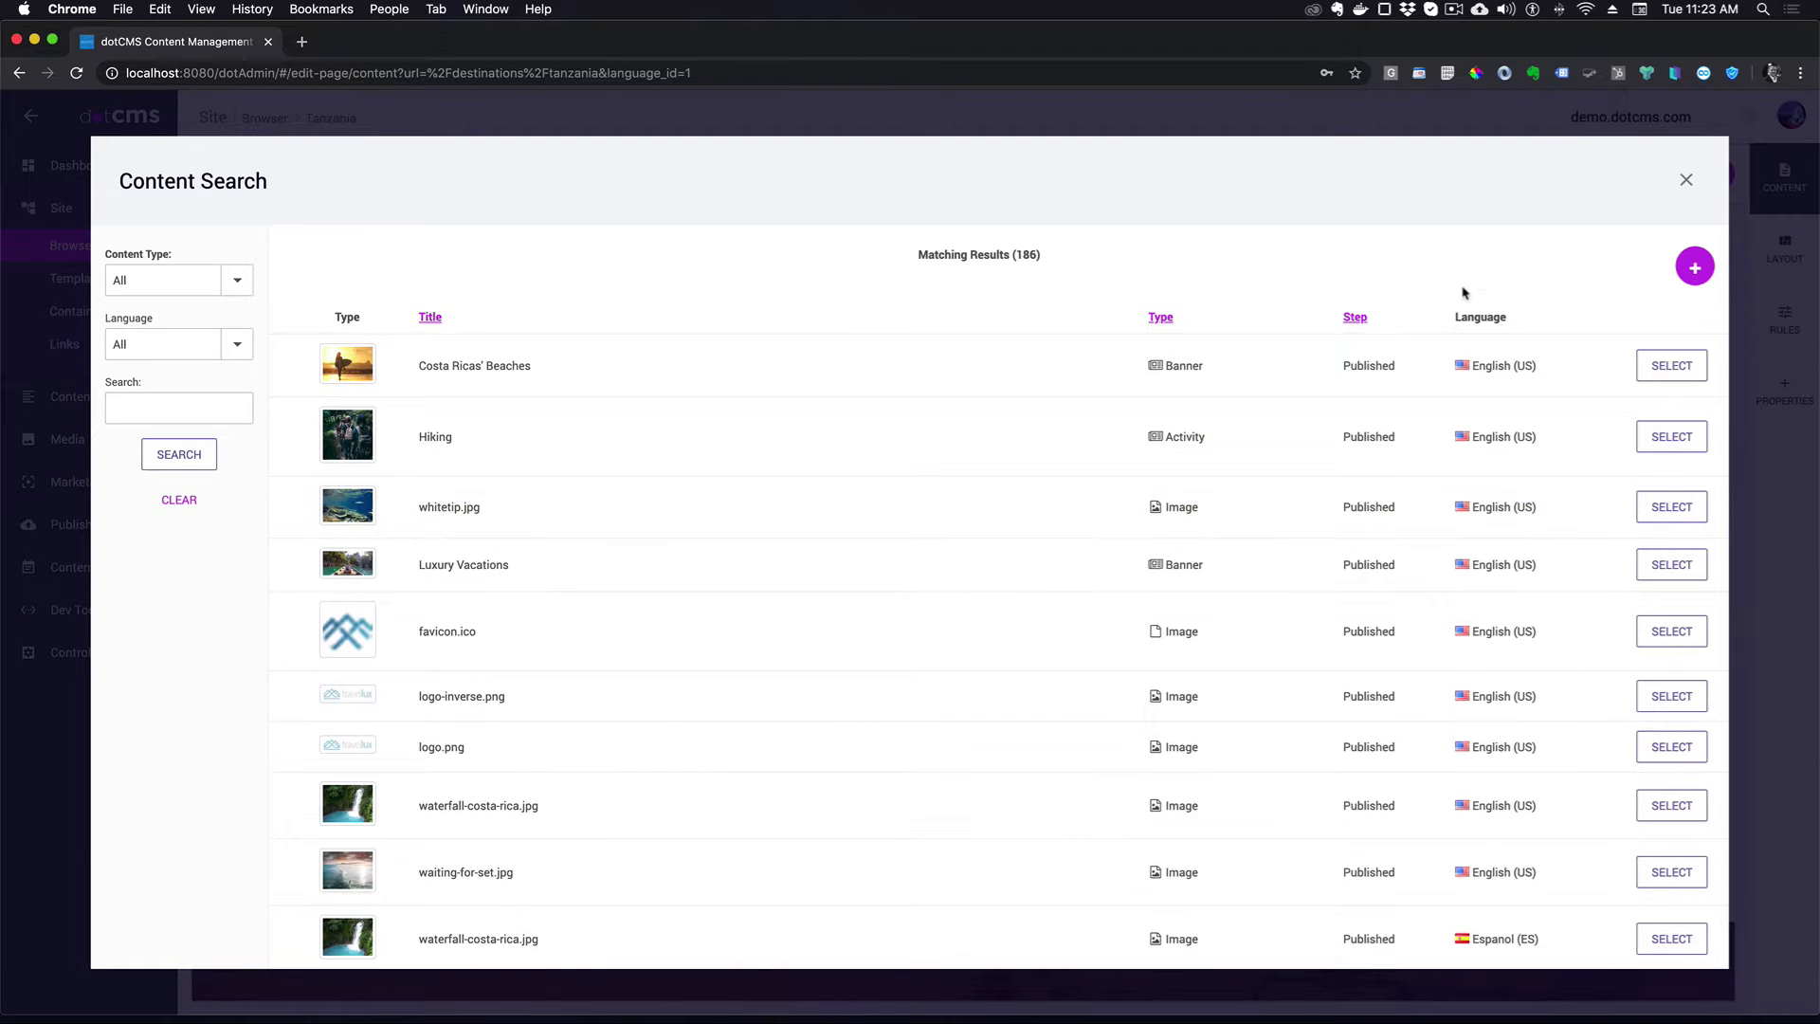
left_click(1695, 267)
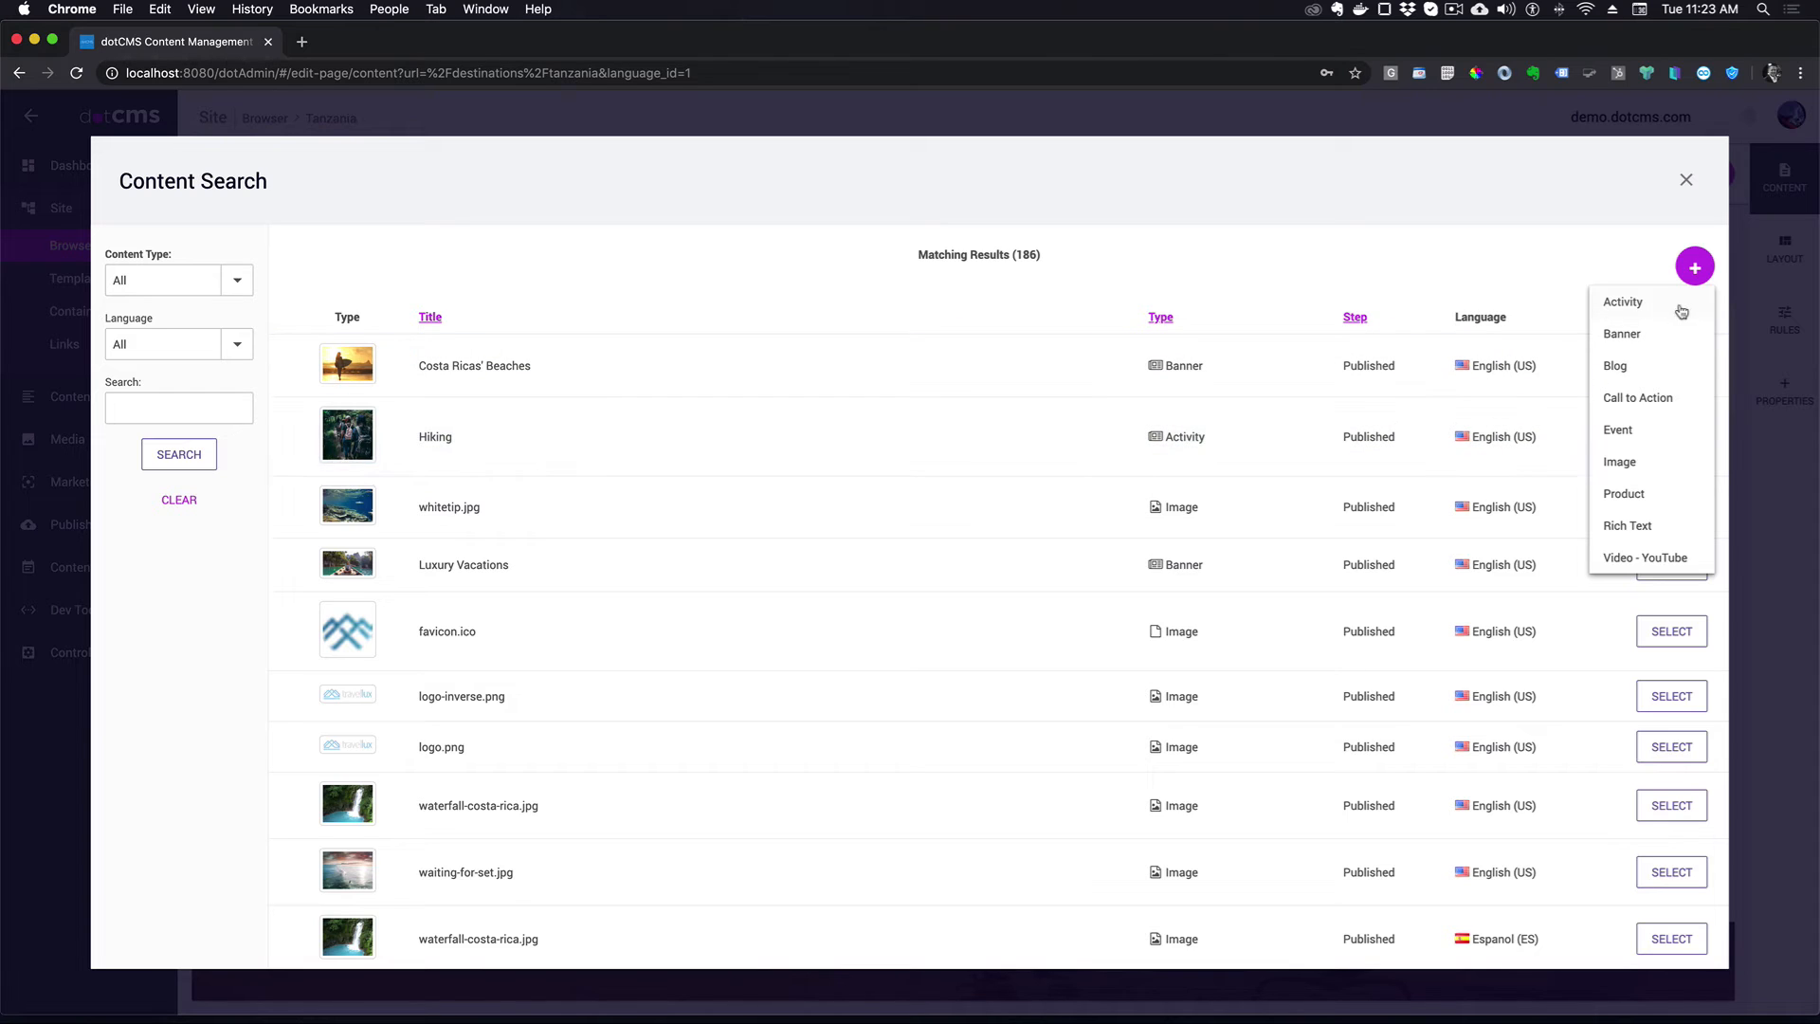
- Create a new Banner with Serengeti_Elephants.jpg as its image
left_click(1622, 334)
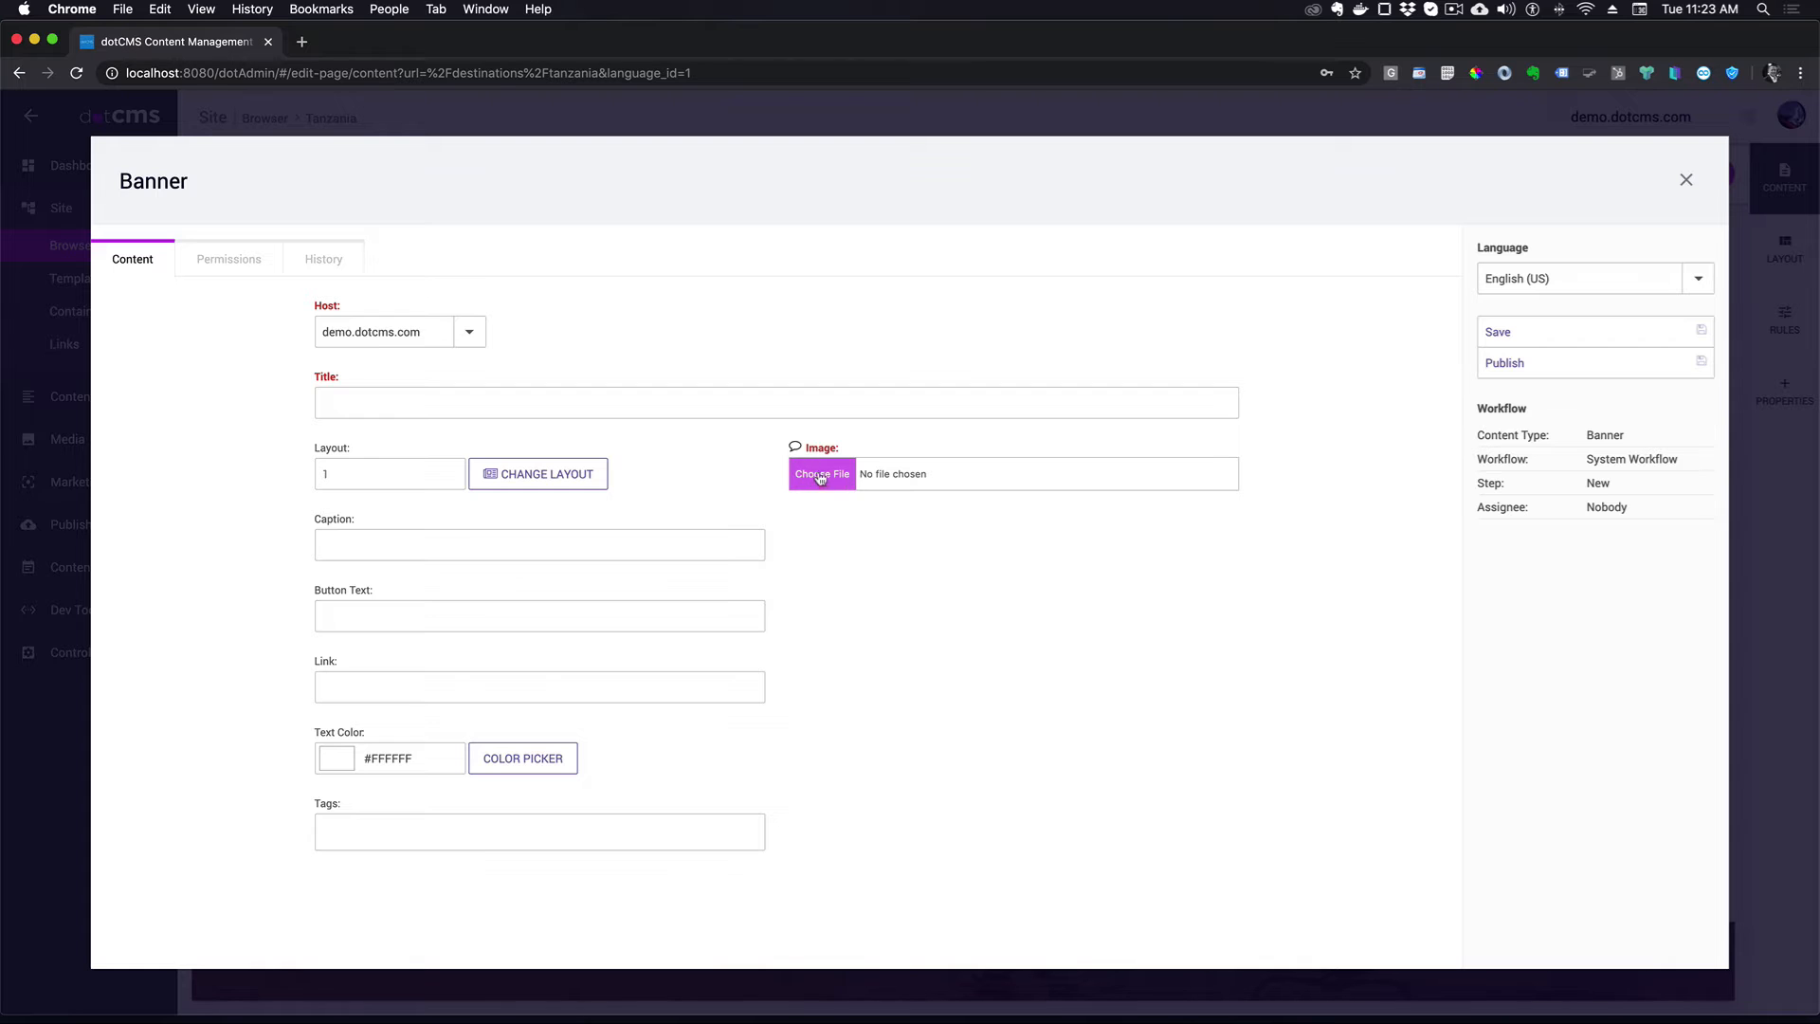
left_click(822, 474)
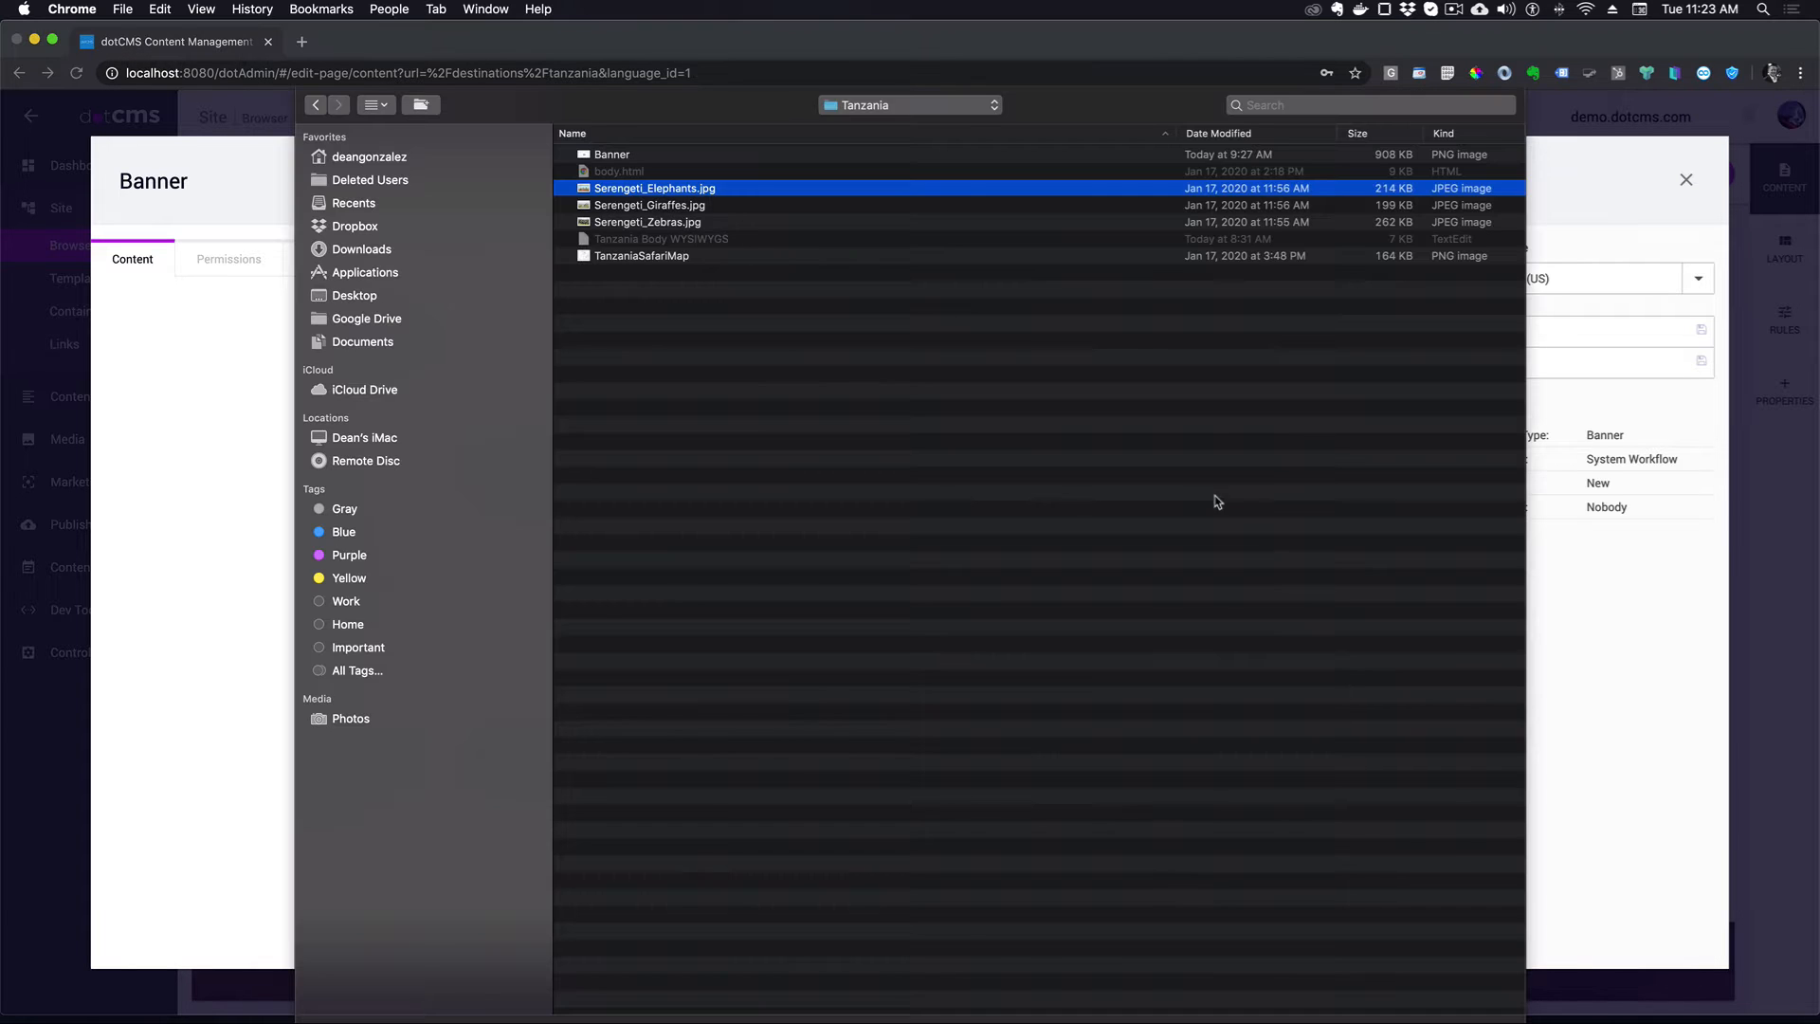
double_click(716, 194)
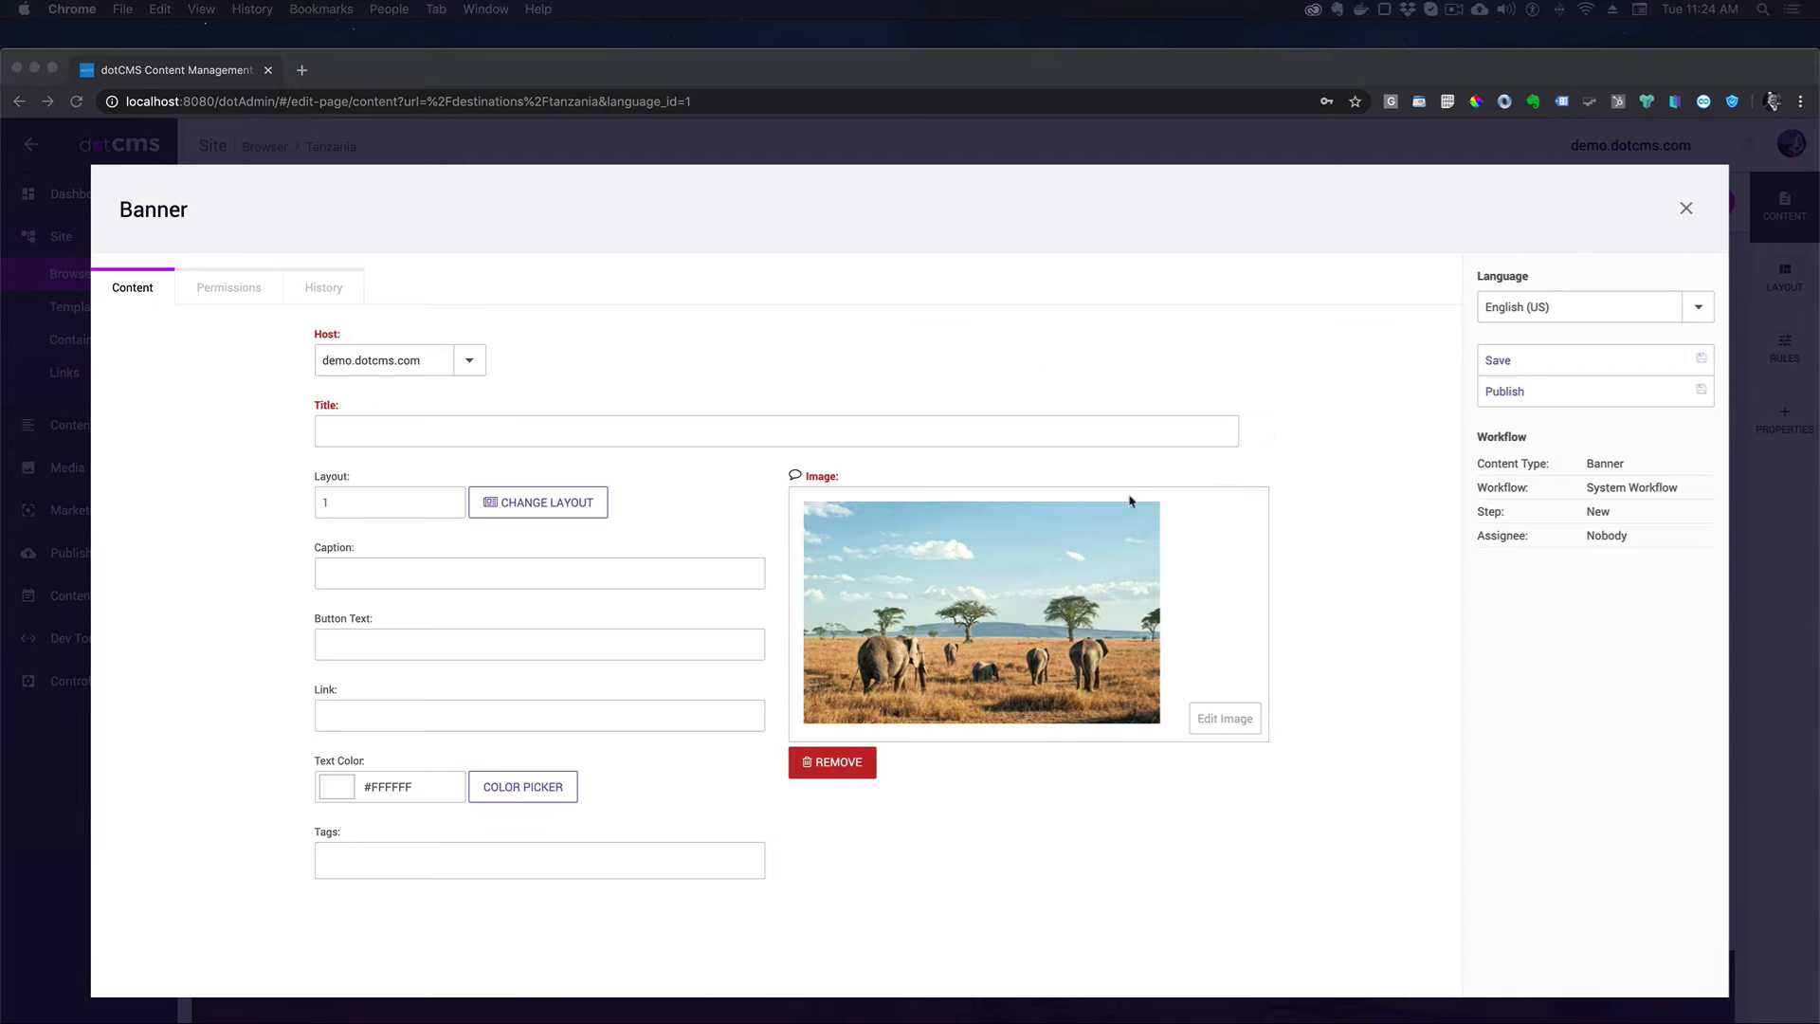
- Paste the '8-Day Tanzania Safari Adventure' title, the caption and 'Get a free Quote' button text
left_click(448, 429)
type("8-Day Tanzania Safari Adventure")
left_click(391, 569)
key("super+v")
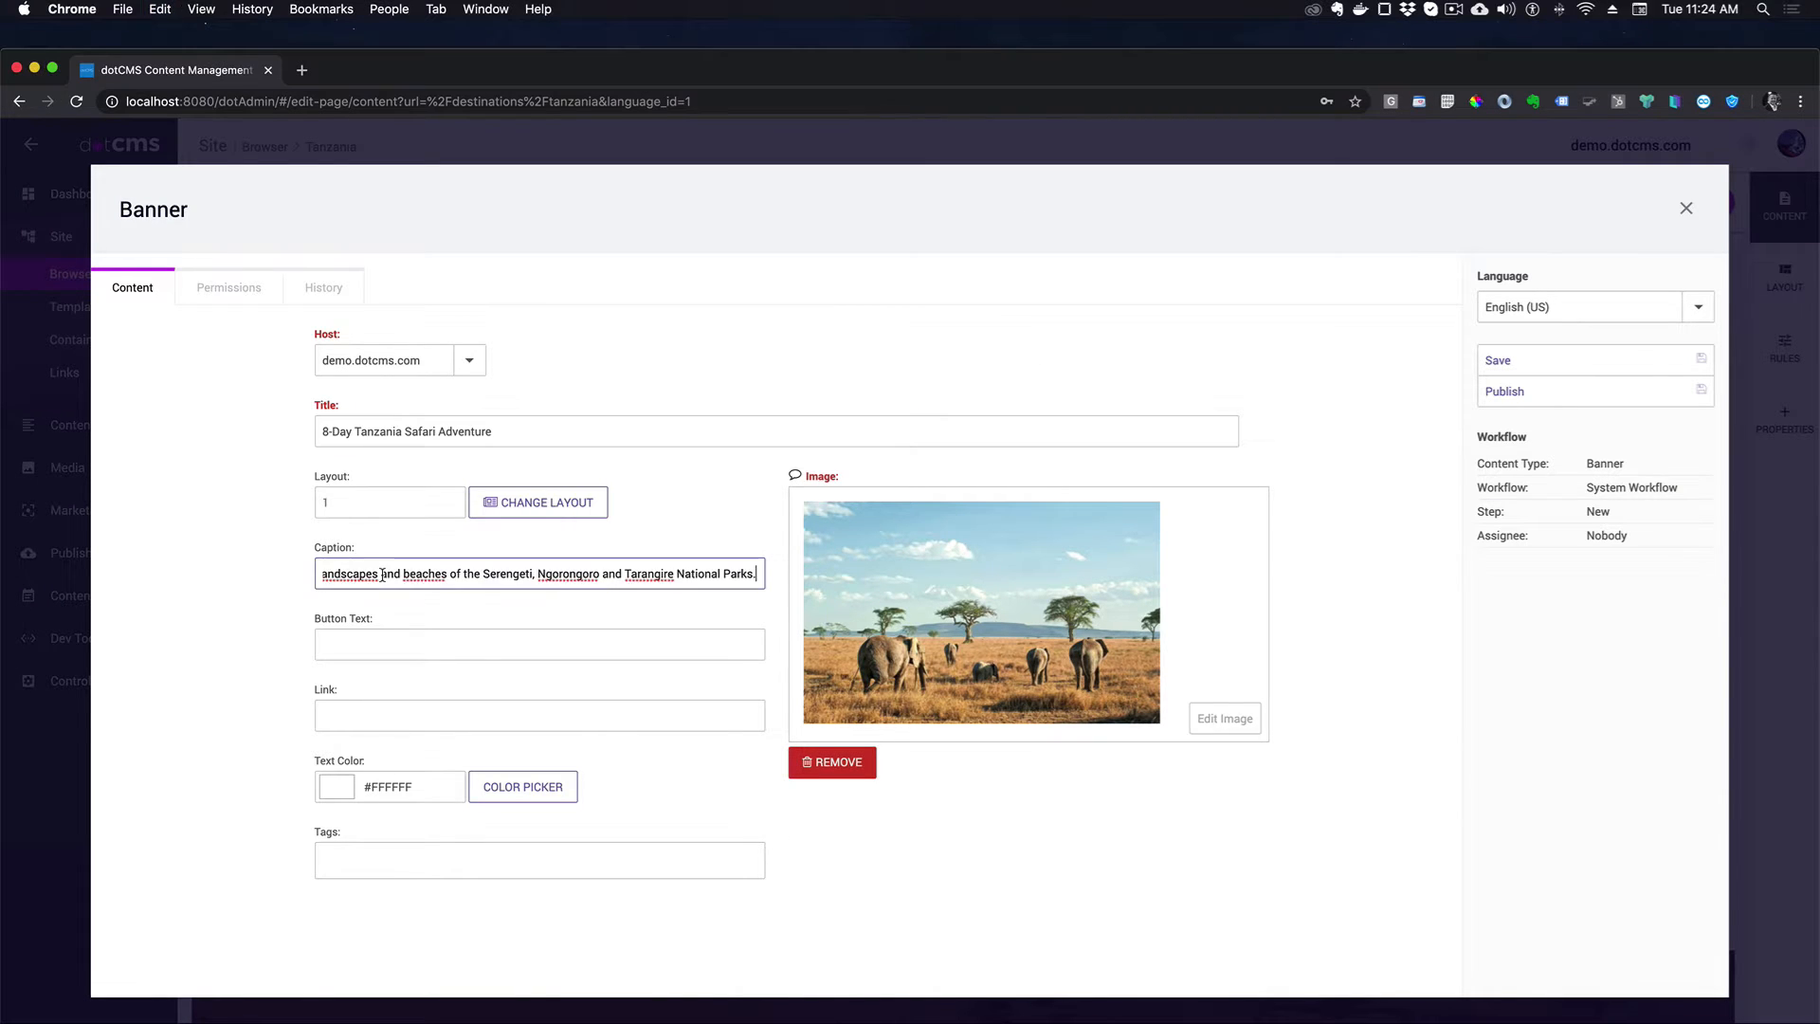
key("super+Tab")
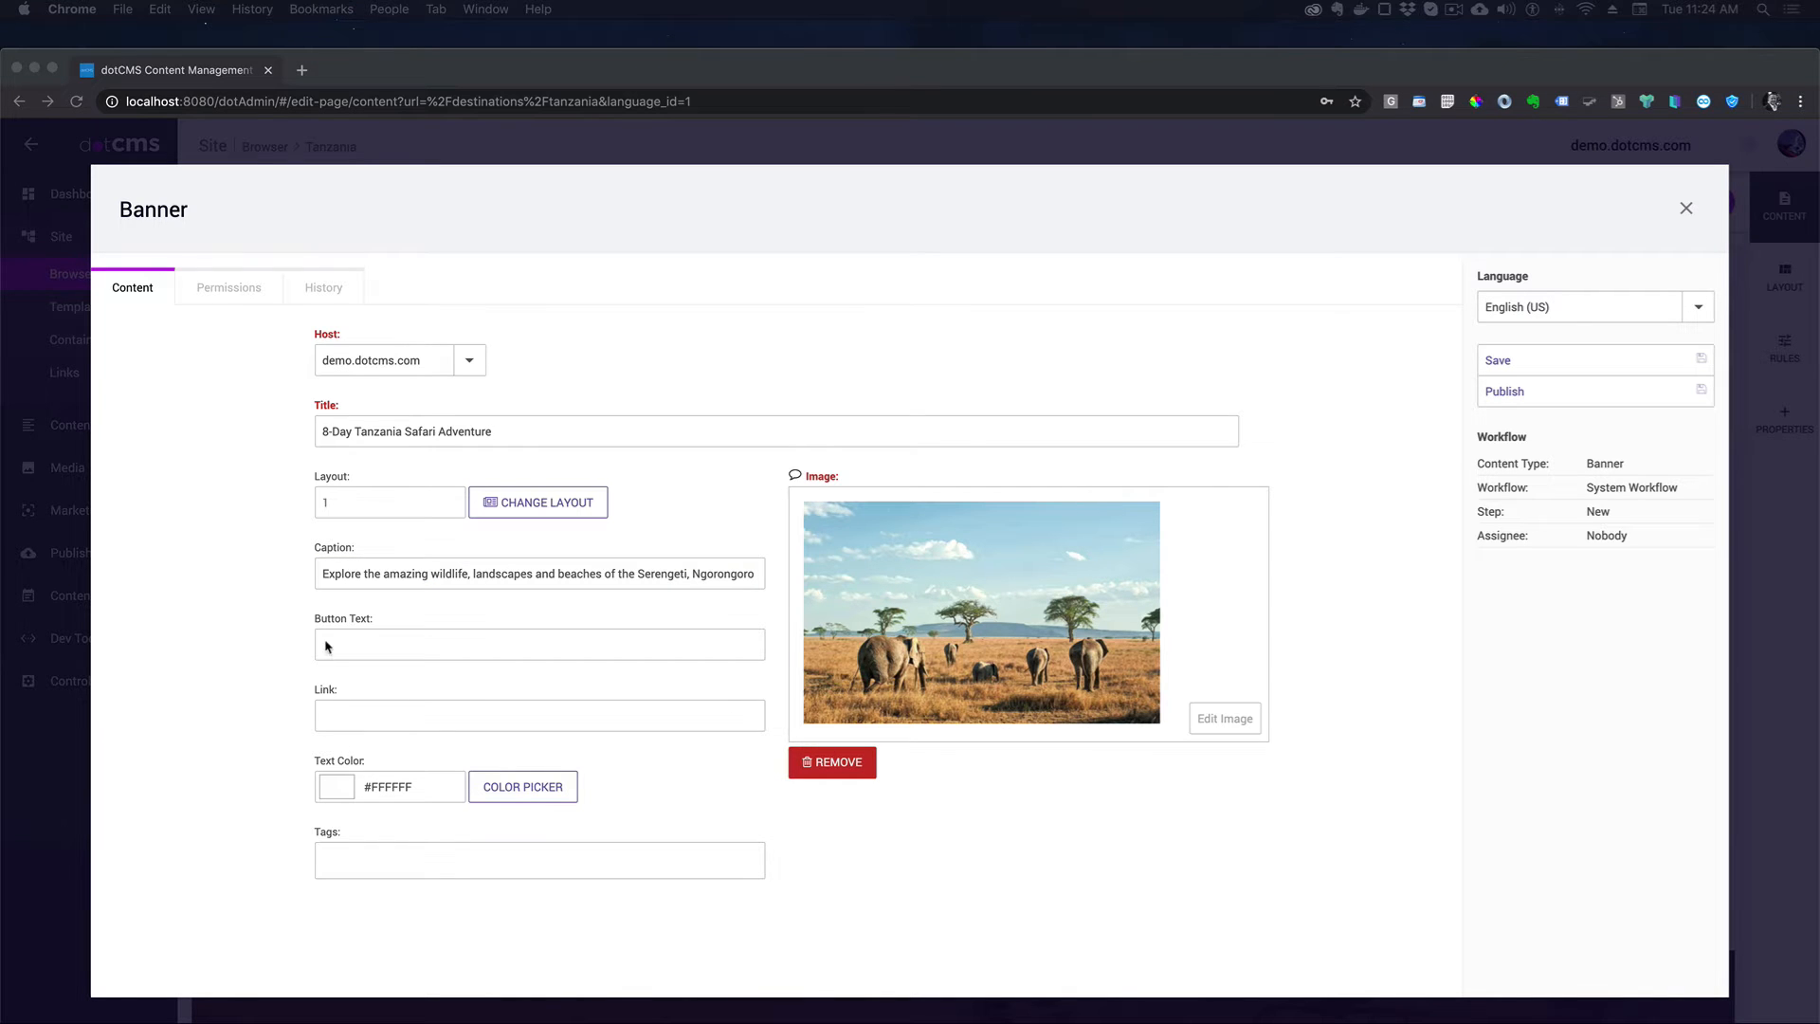
left_click(355, 649)
type("Get a free Quote")
left_click(381, 716)
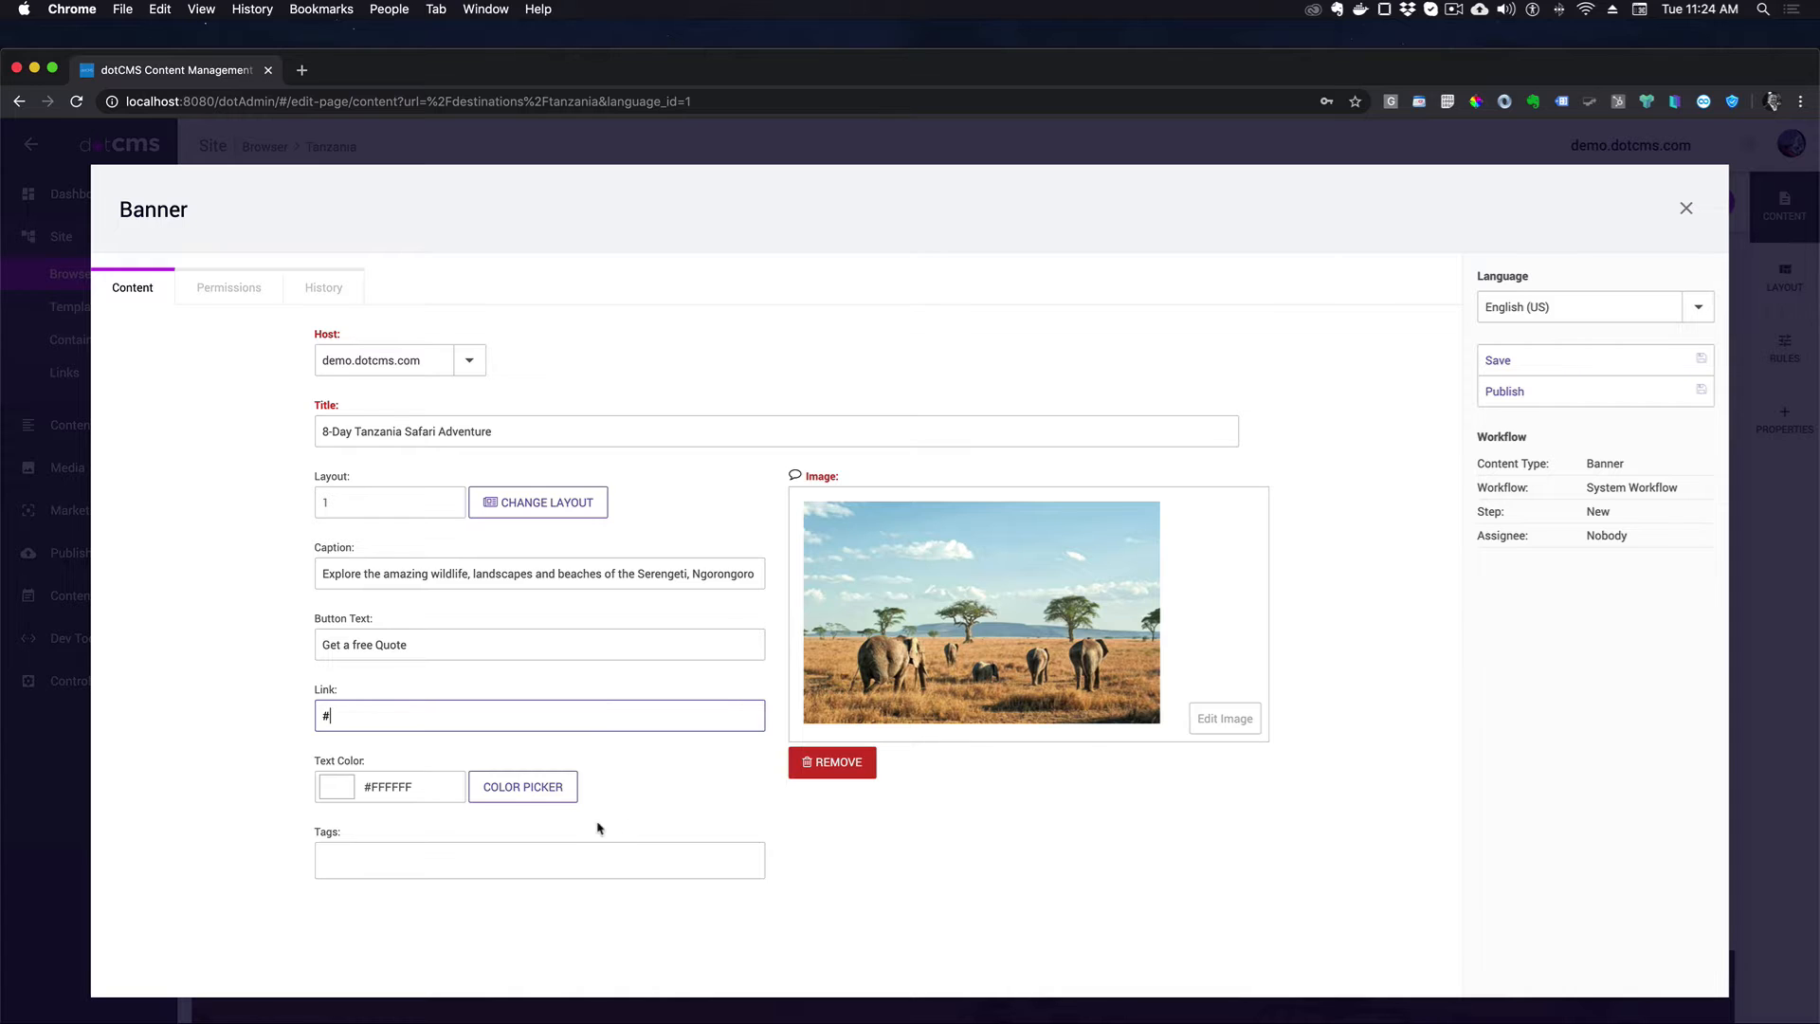
- Keep the white #FFFFFF text colour and add the tags Tanzania and Serengeti
left_click(529, 789)
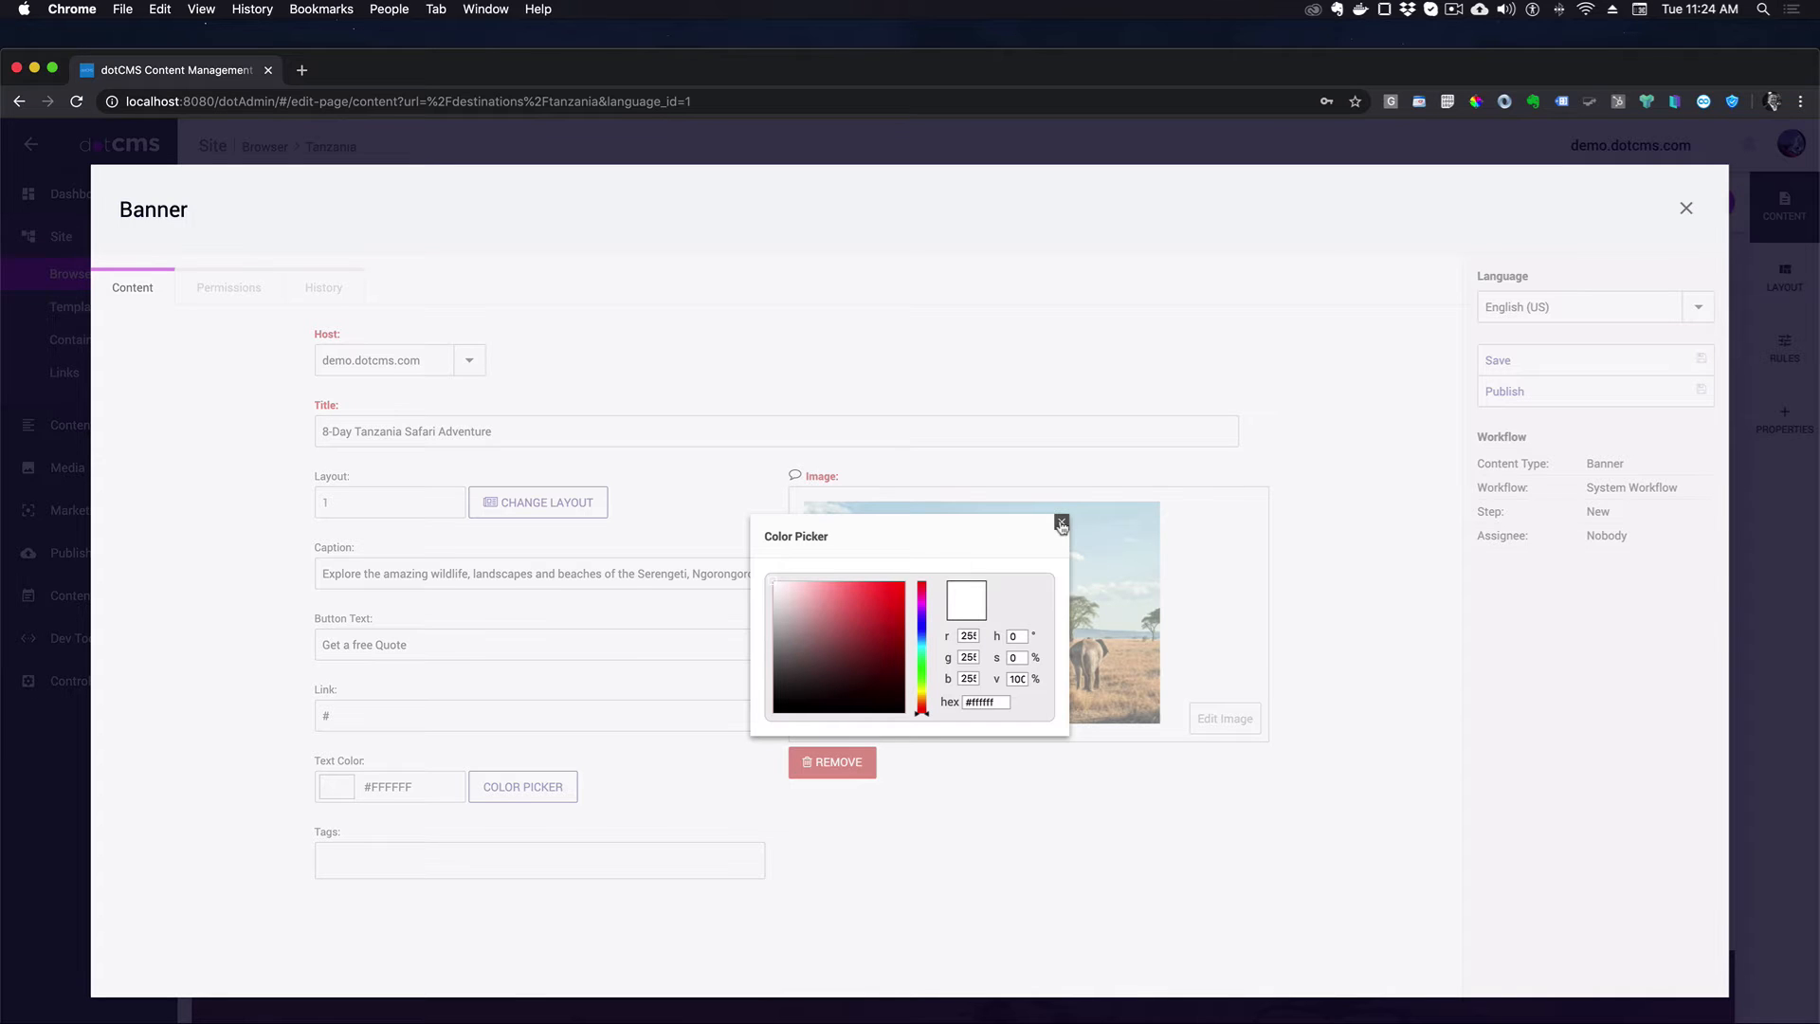
left_click(1062, 522)
left_click(426, 862)
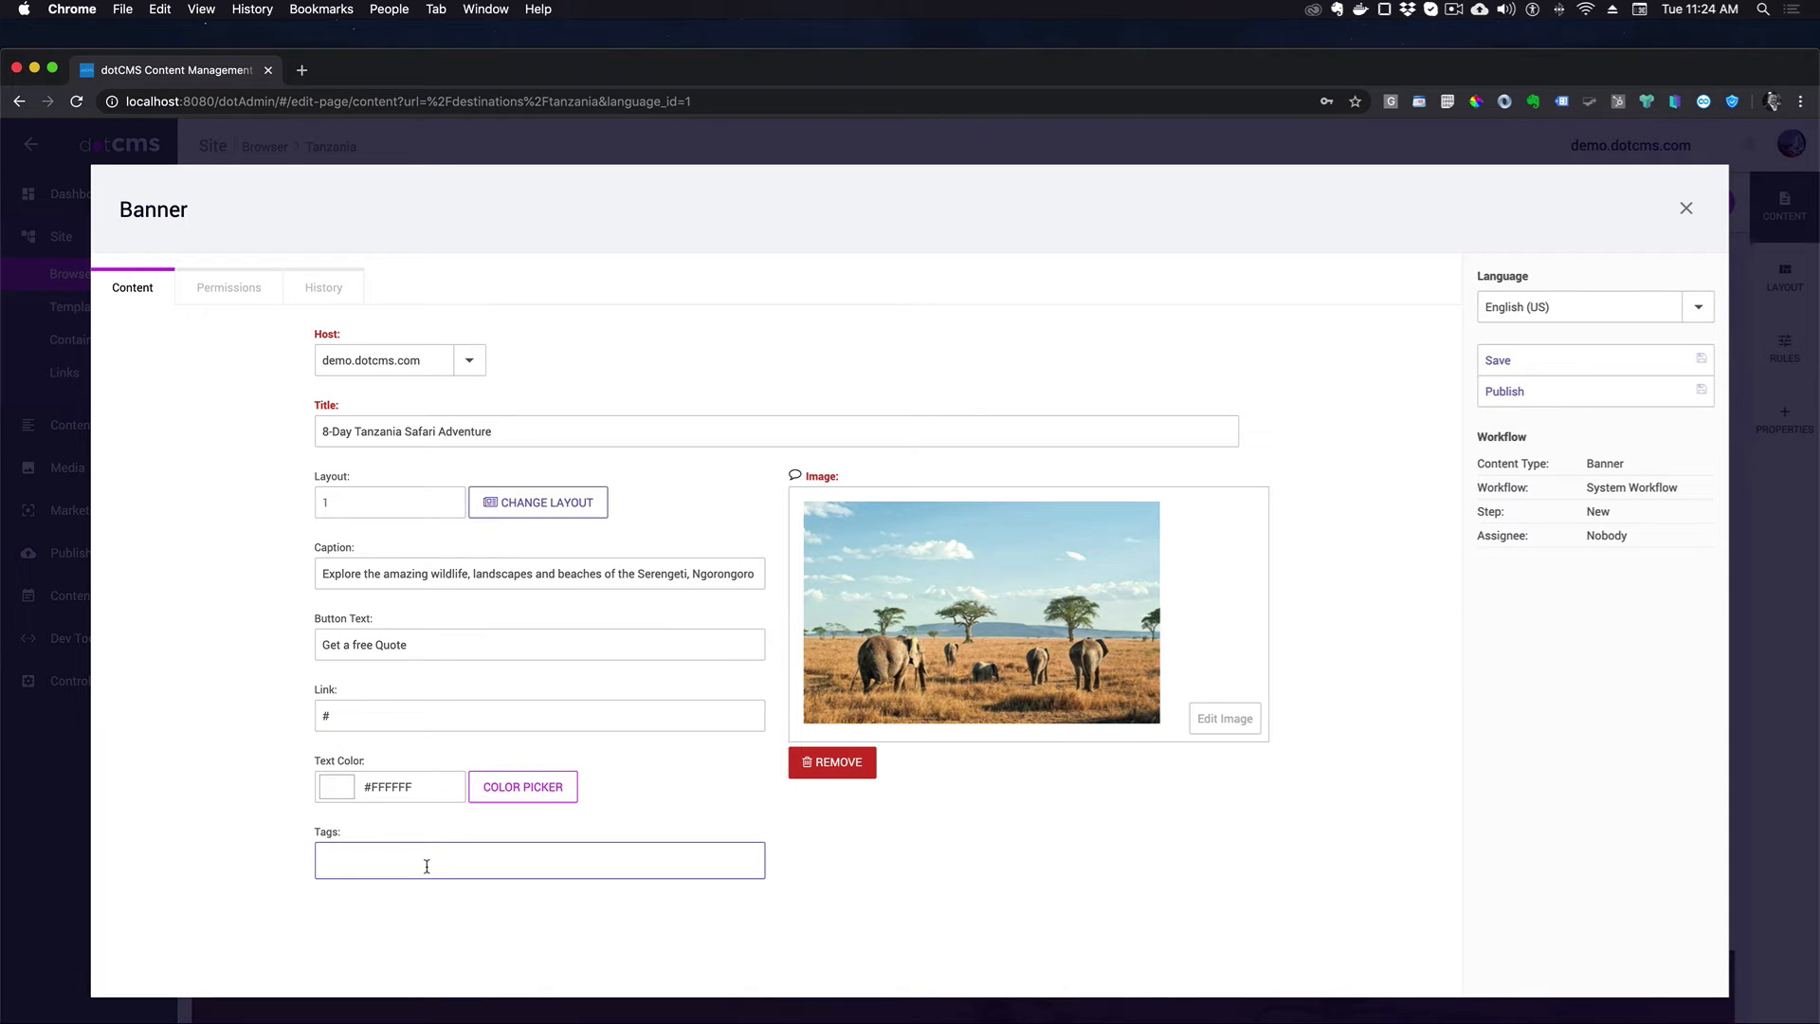
type("Tanza")
type("Sen")
key("BackSpace")
type("rengeti,")
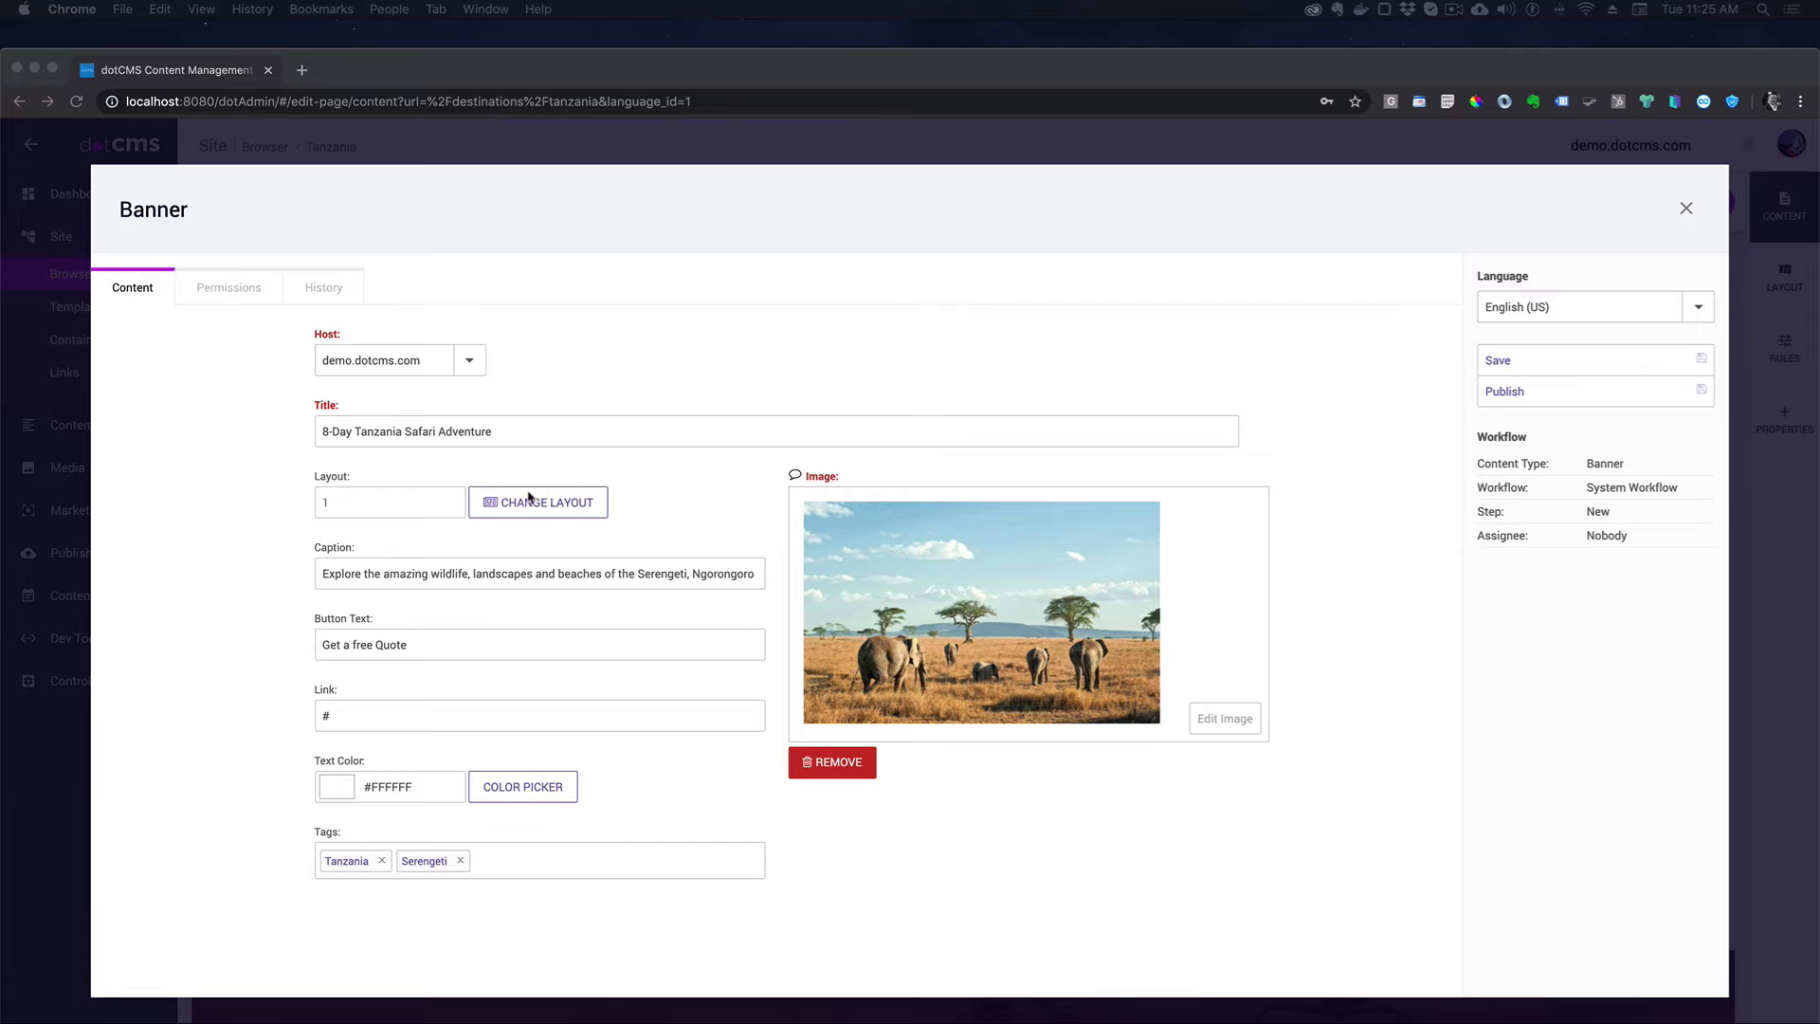
- Apply the first banner layout, publish the banner and close its editor
left_click(544, 509)
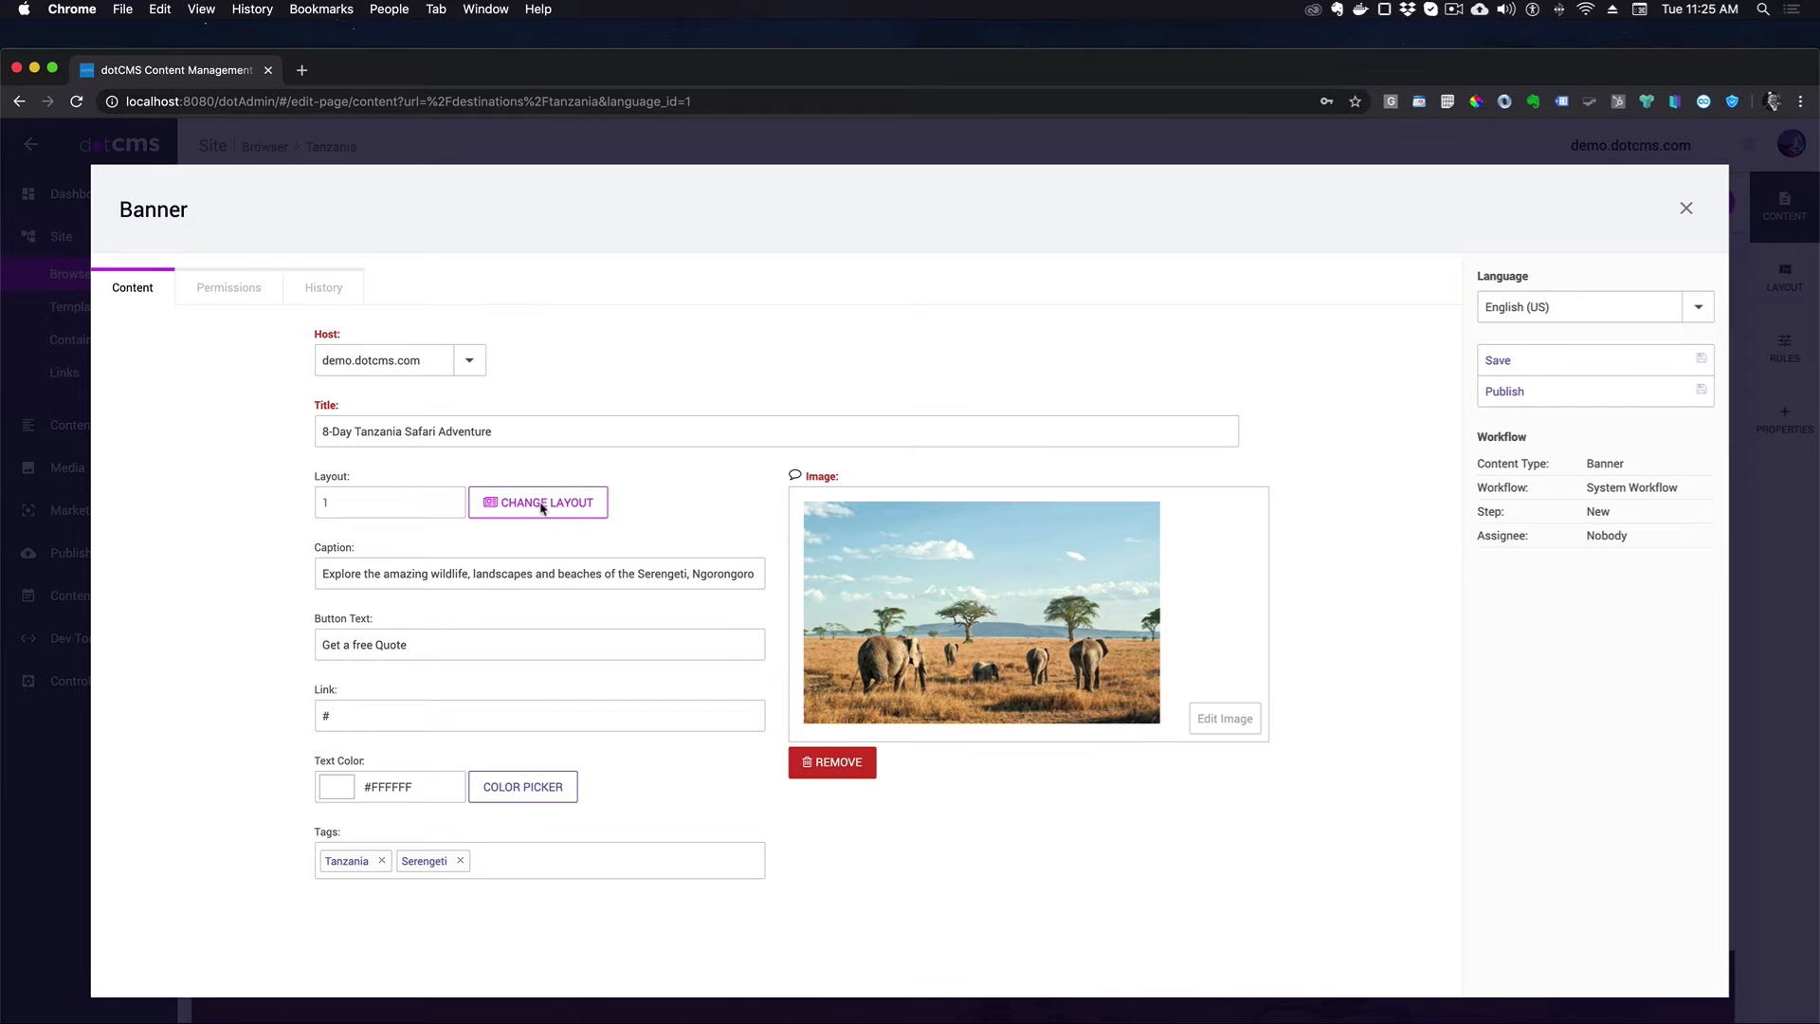
left_click(543, 508)
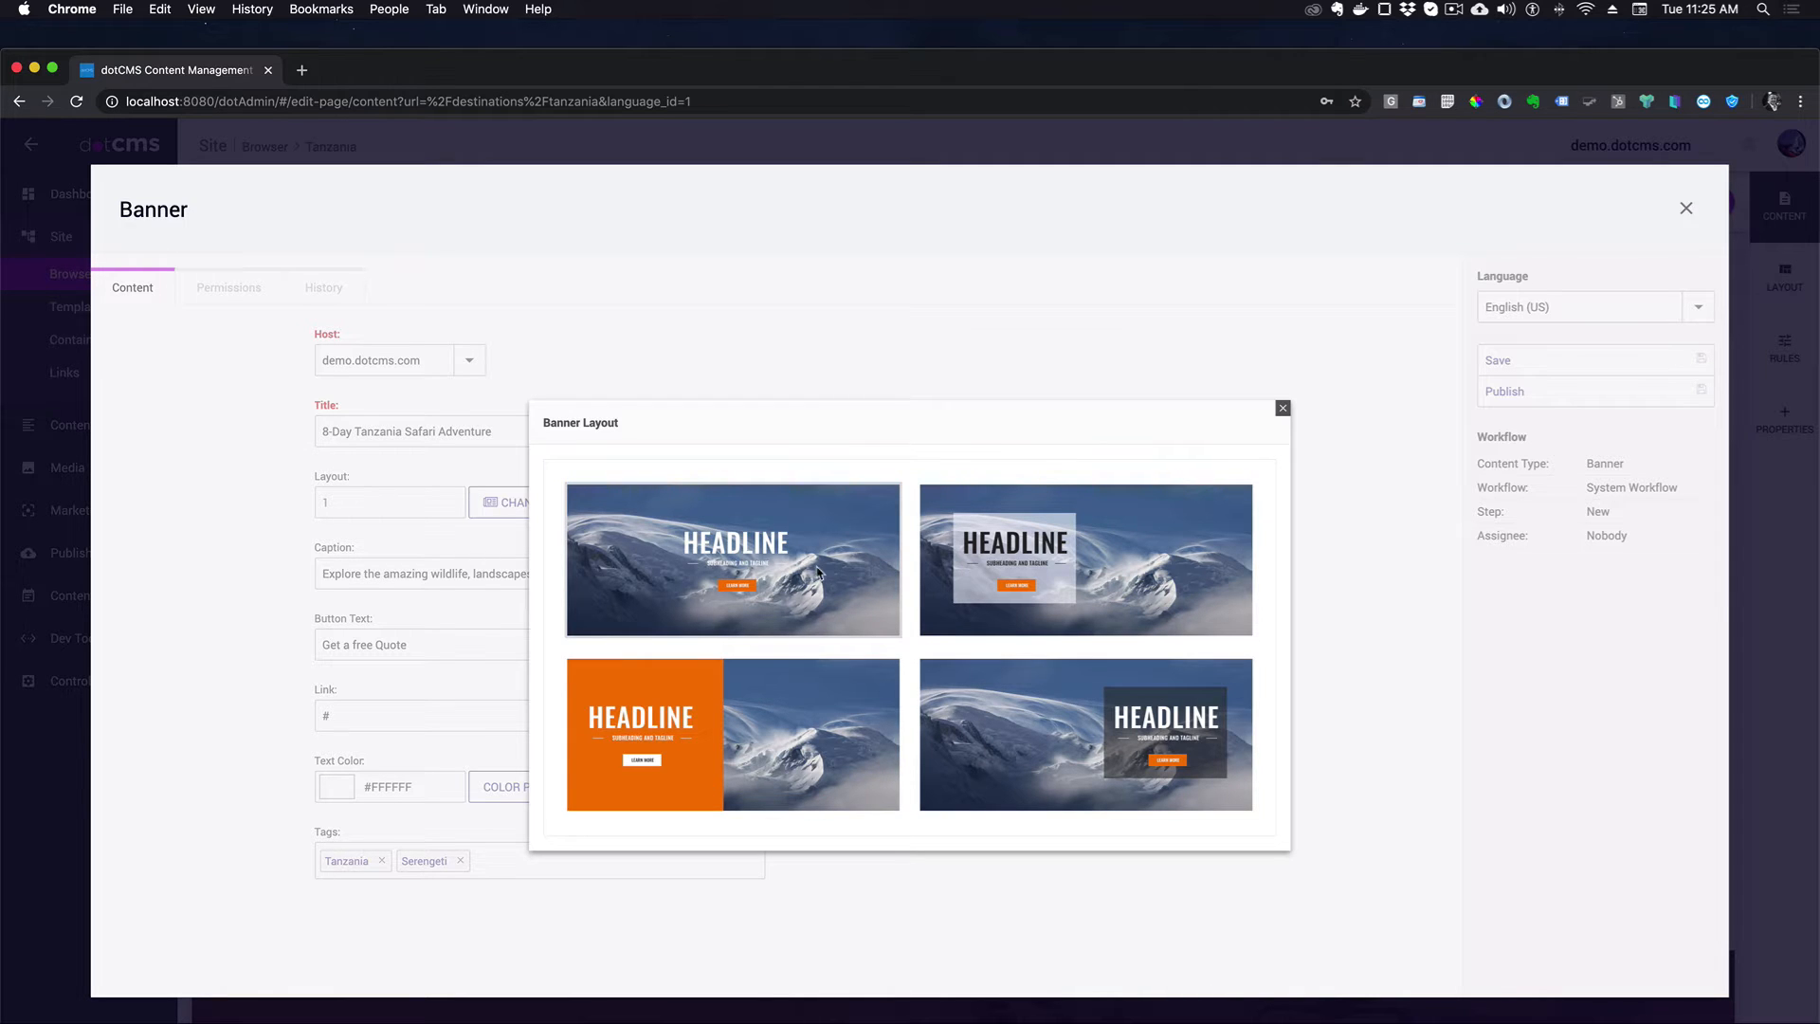
left_click(774, 572)
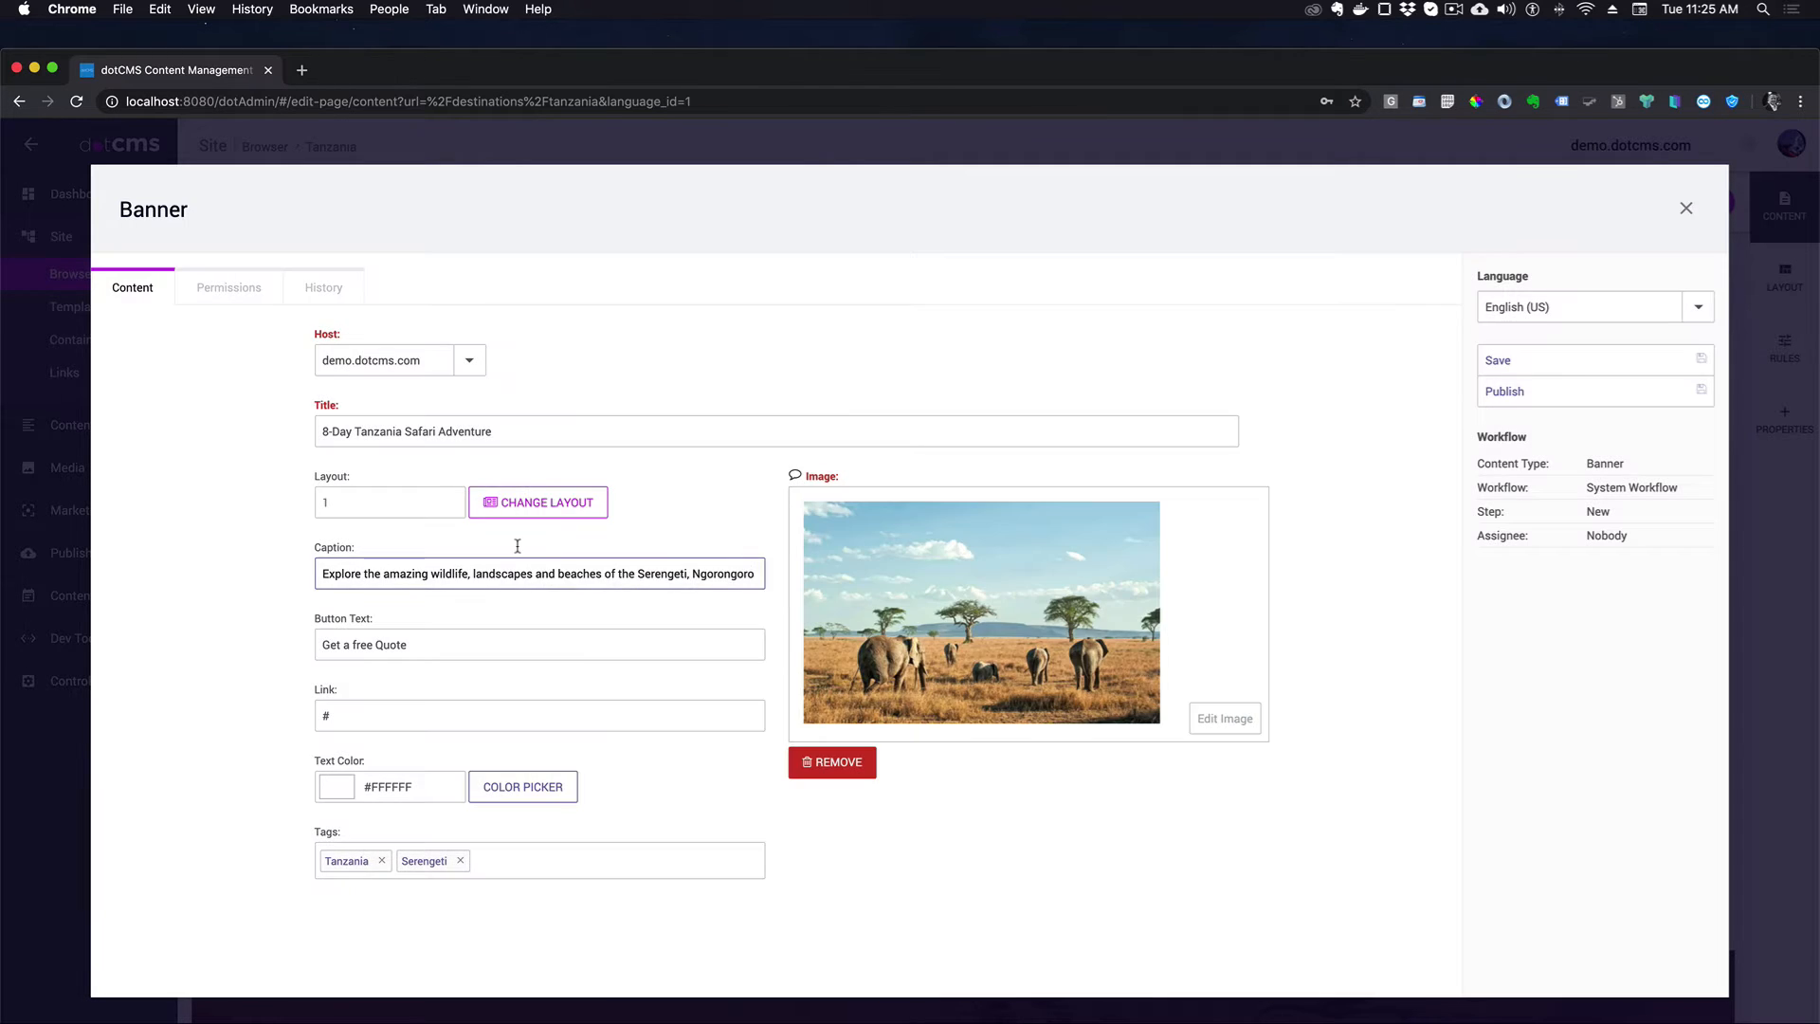
left_click(1541, 396)
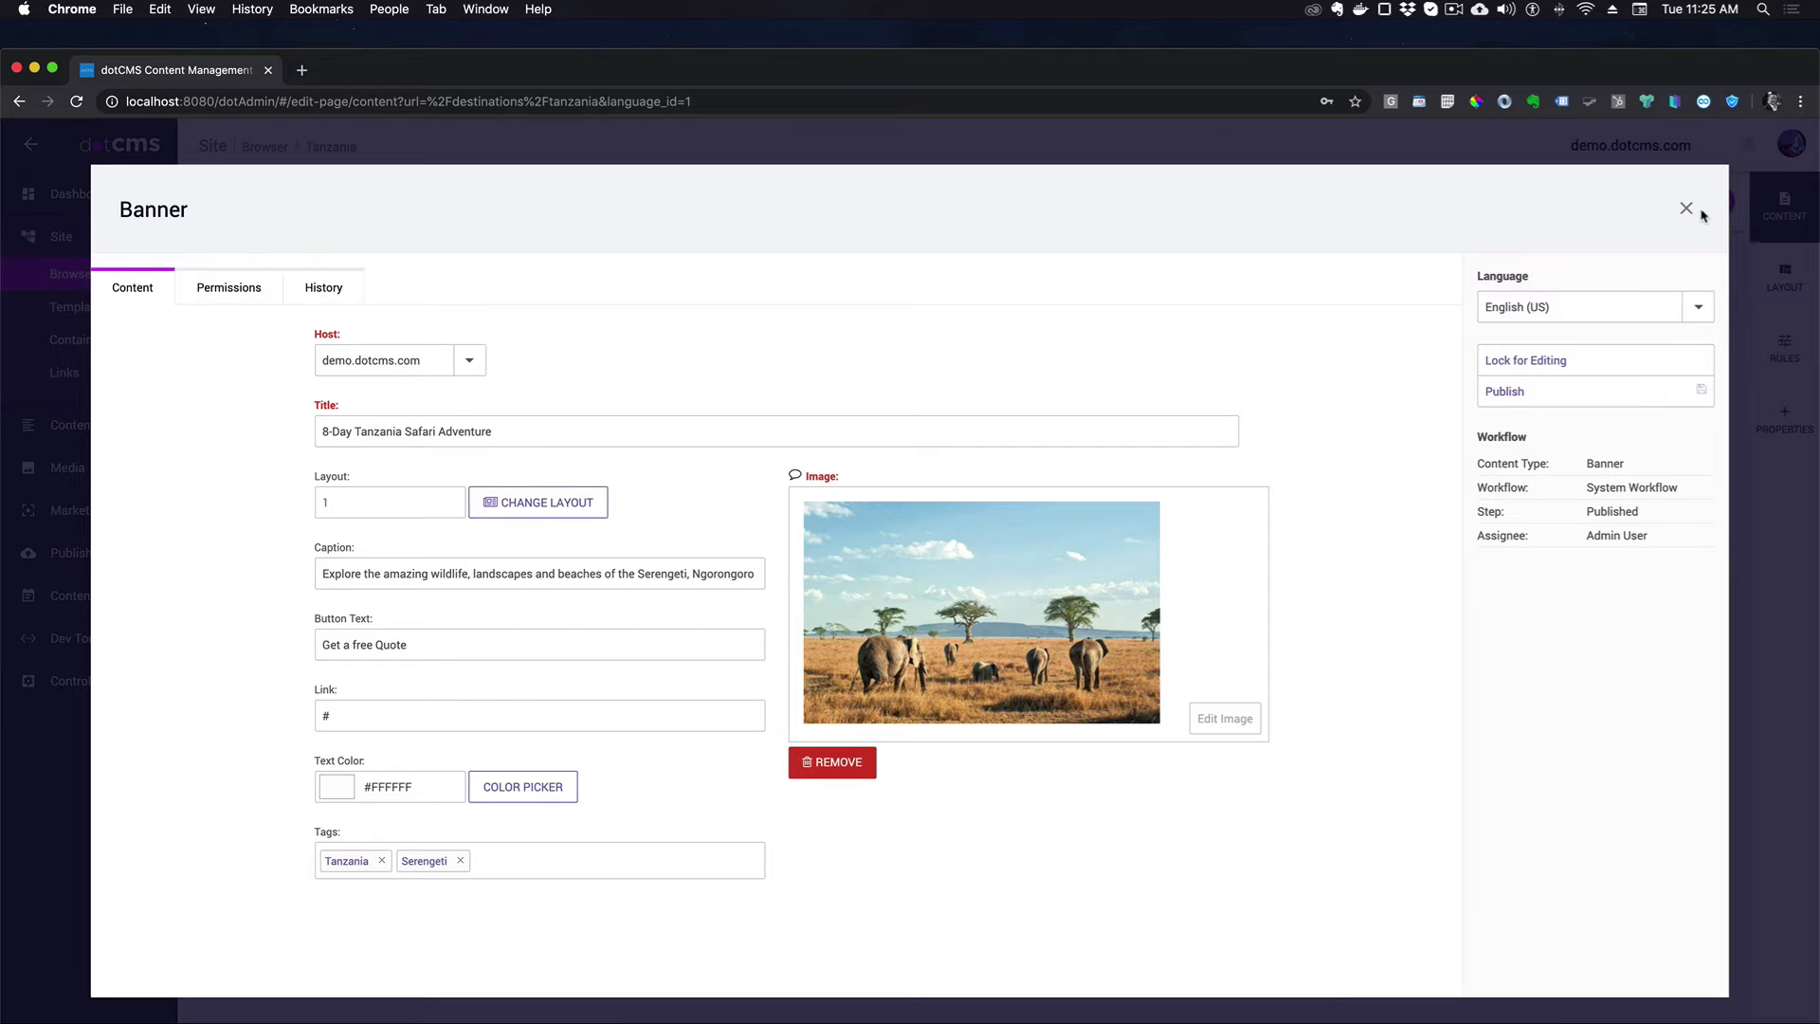
left_click(1687, 209)
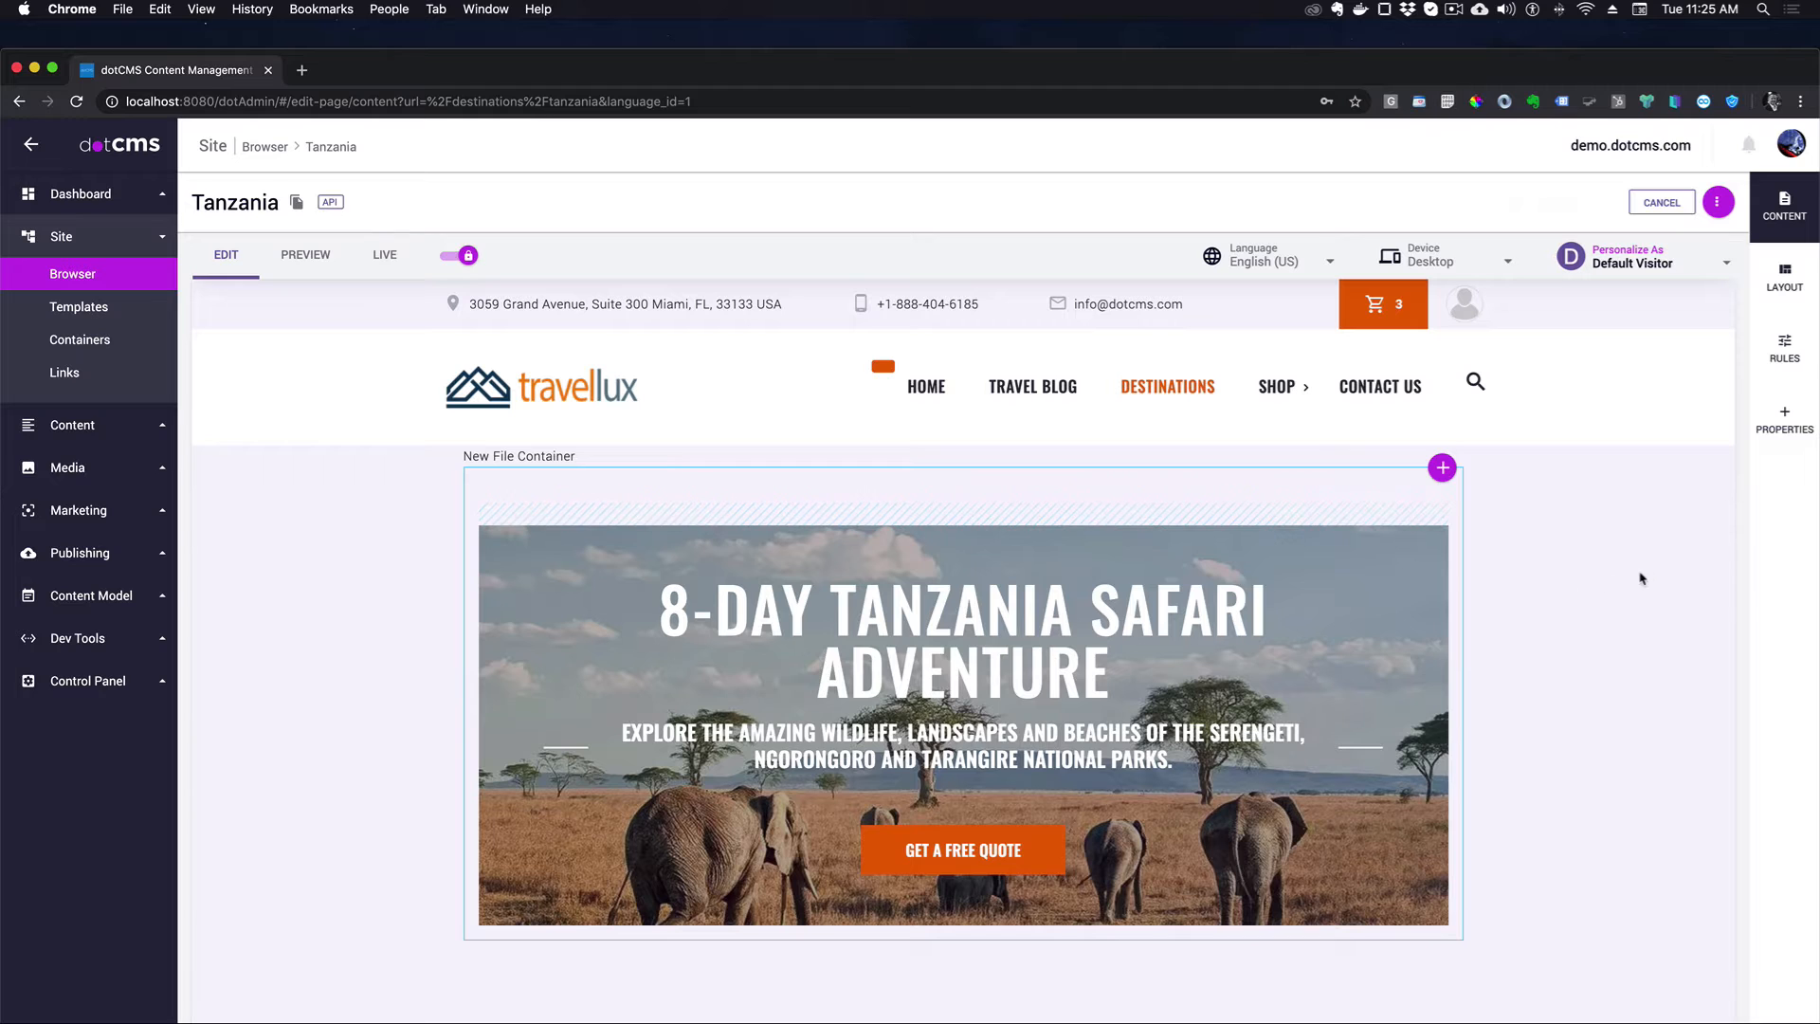
scroll(1438, 754, "down", 3)
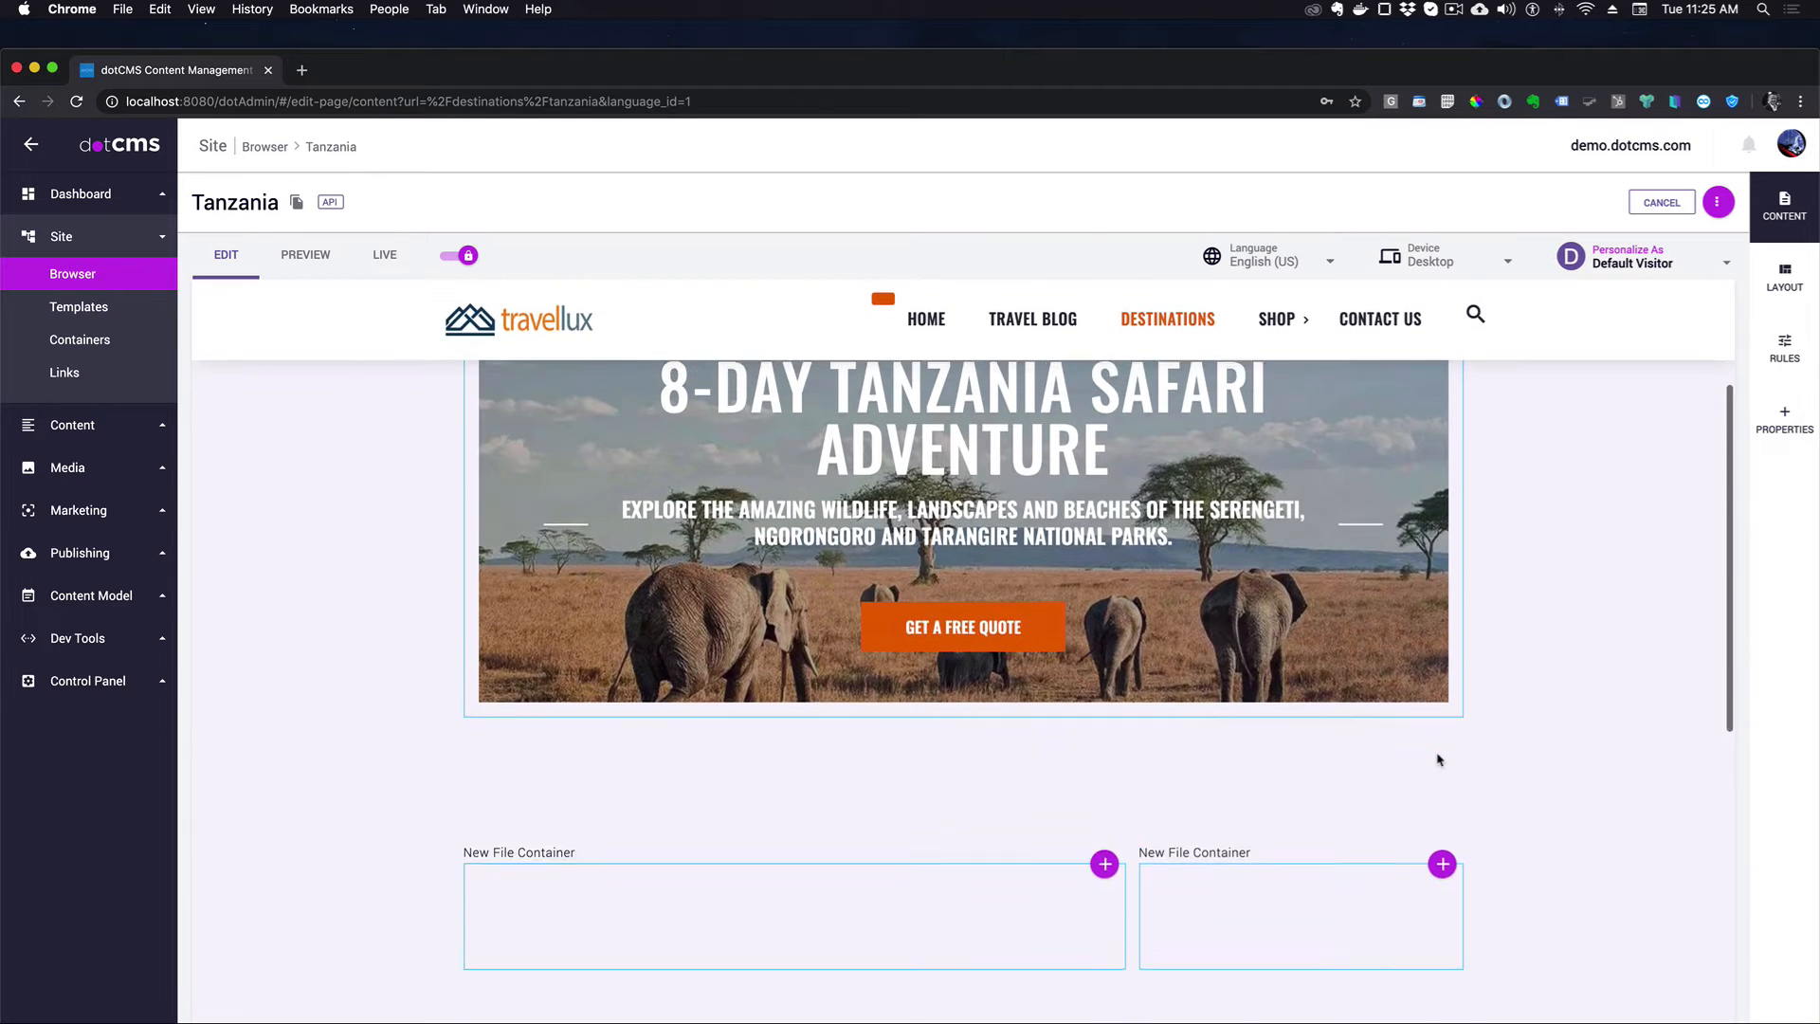
- Start a new Rich Text item in the first empty container
scroll(1439, 760, "up", 1)
scroll(1087, 643, "down", 5)
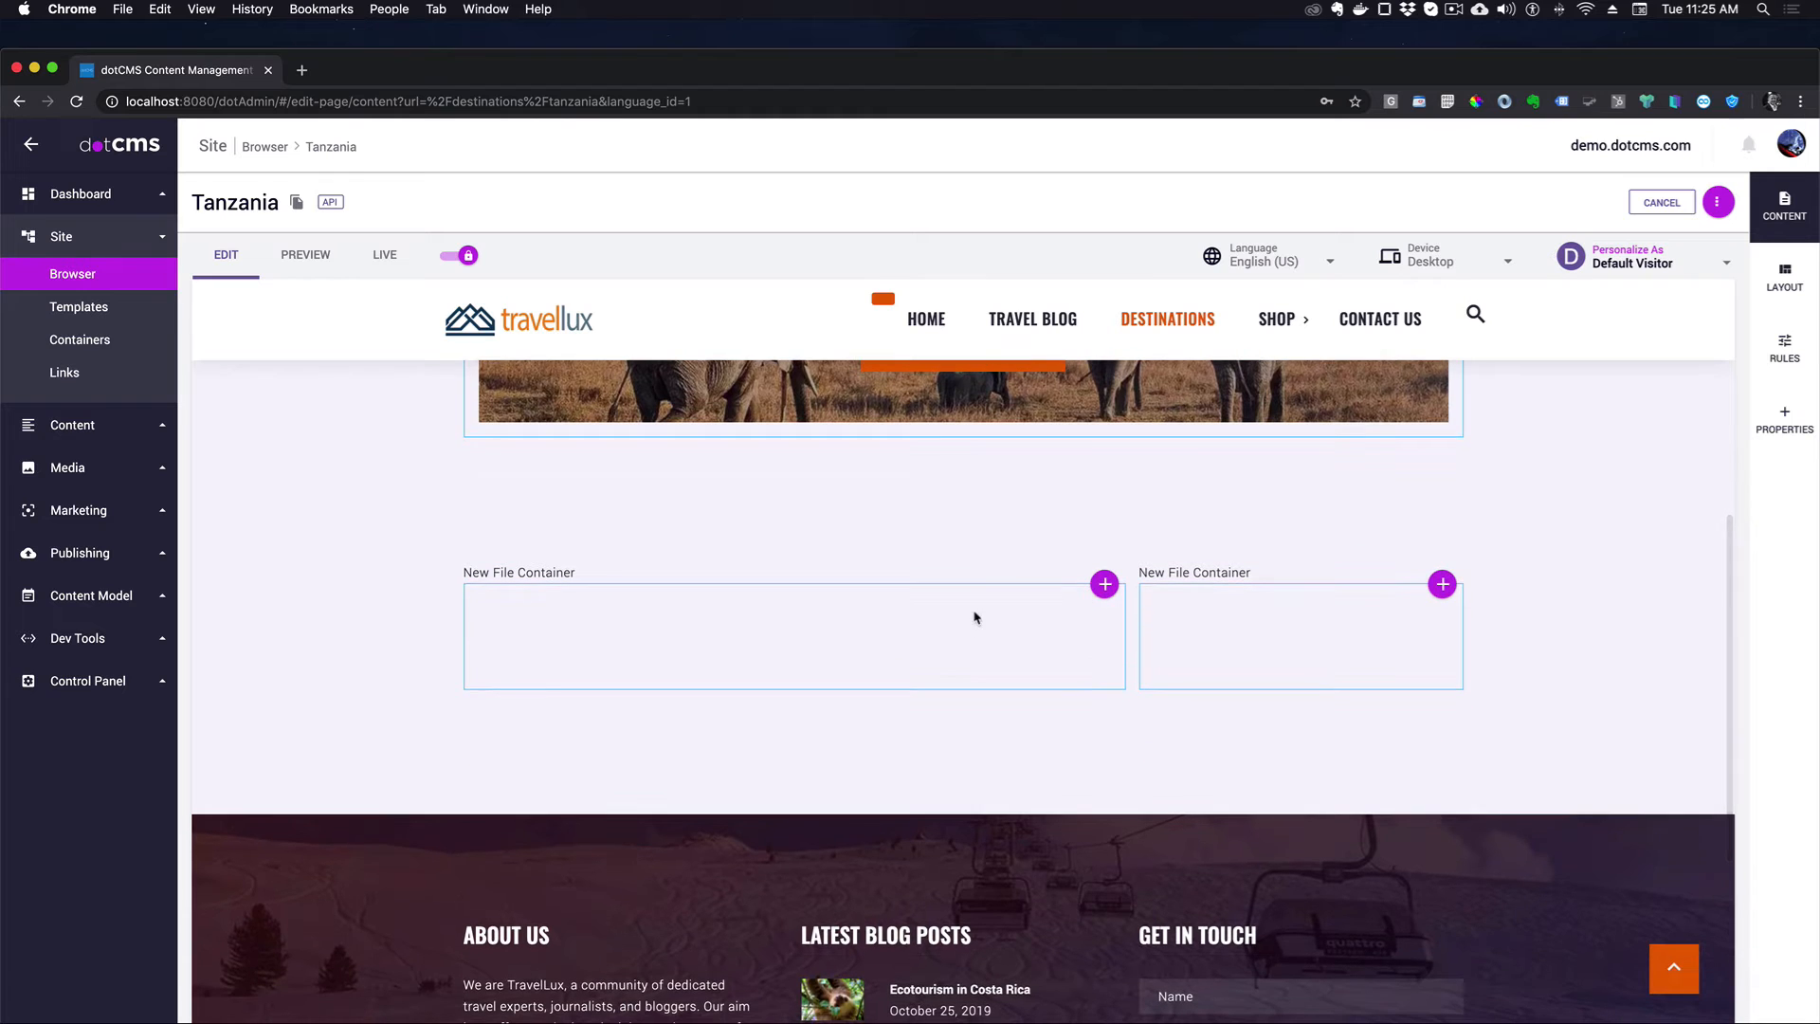
scroll(886, 635, "down", 1)
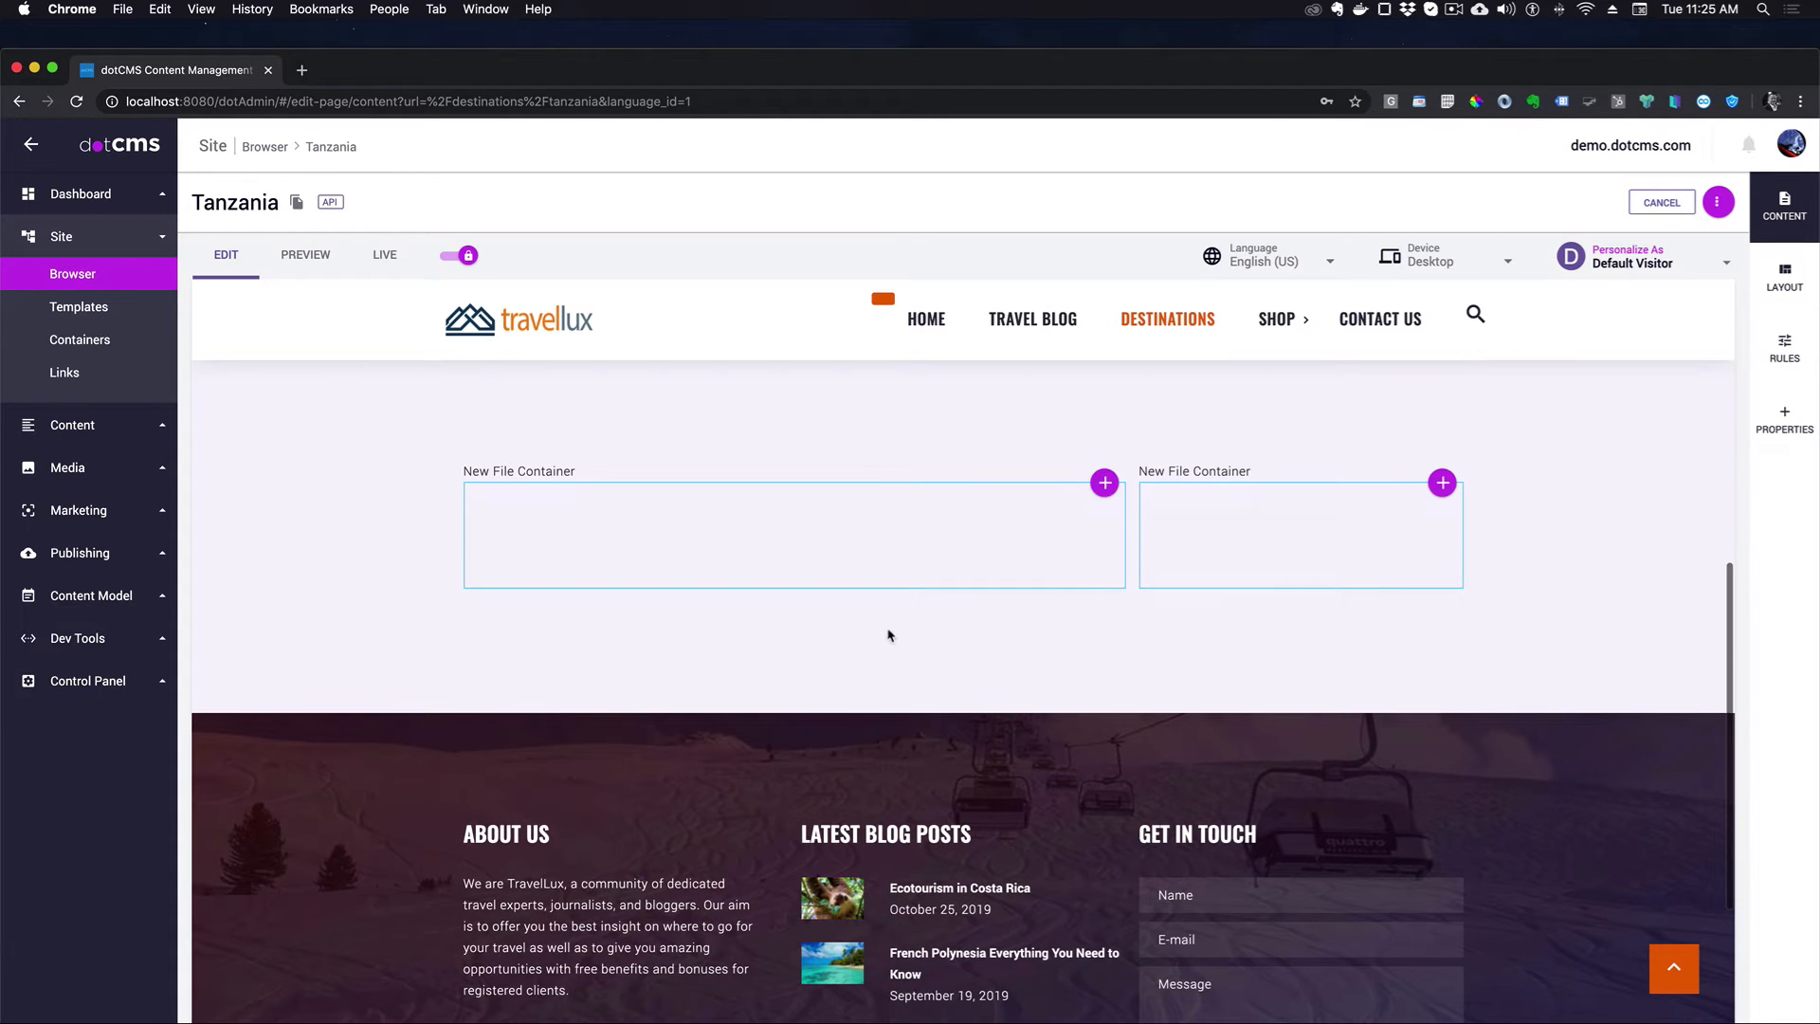
left_click(1104, 484)
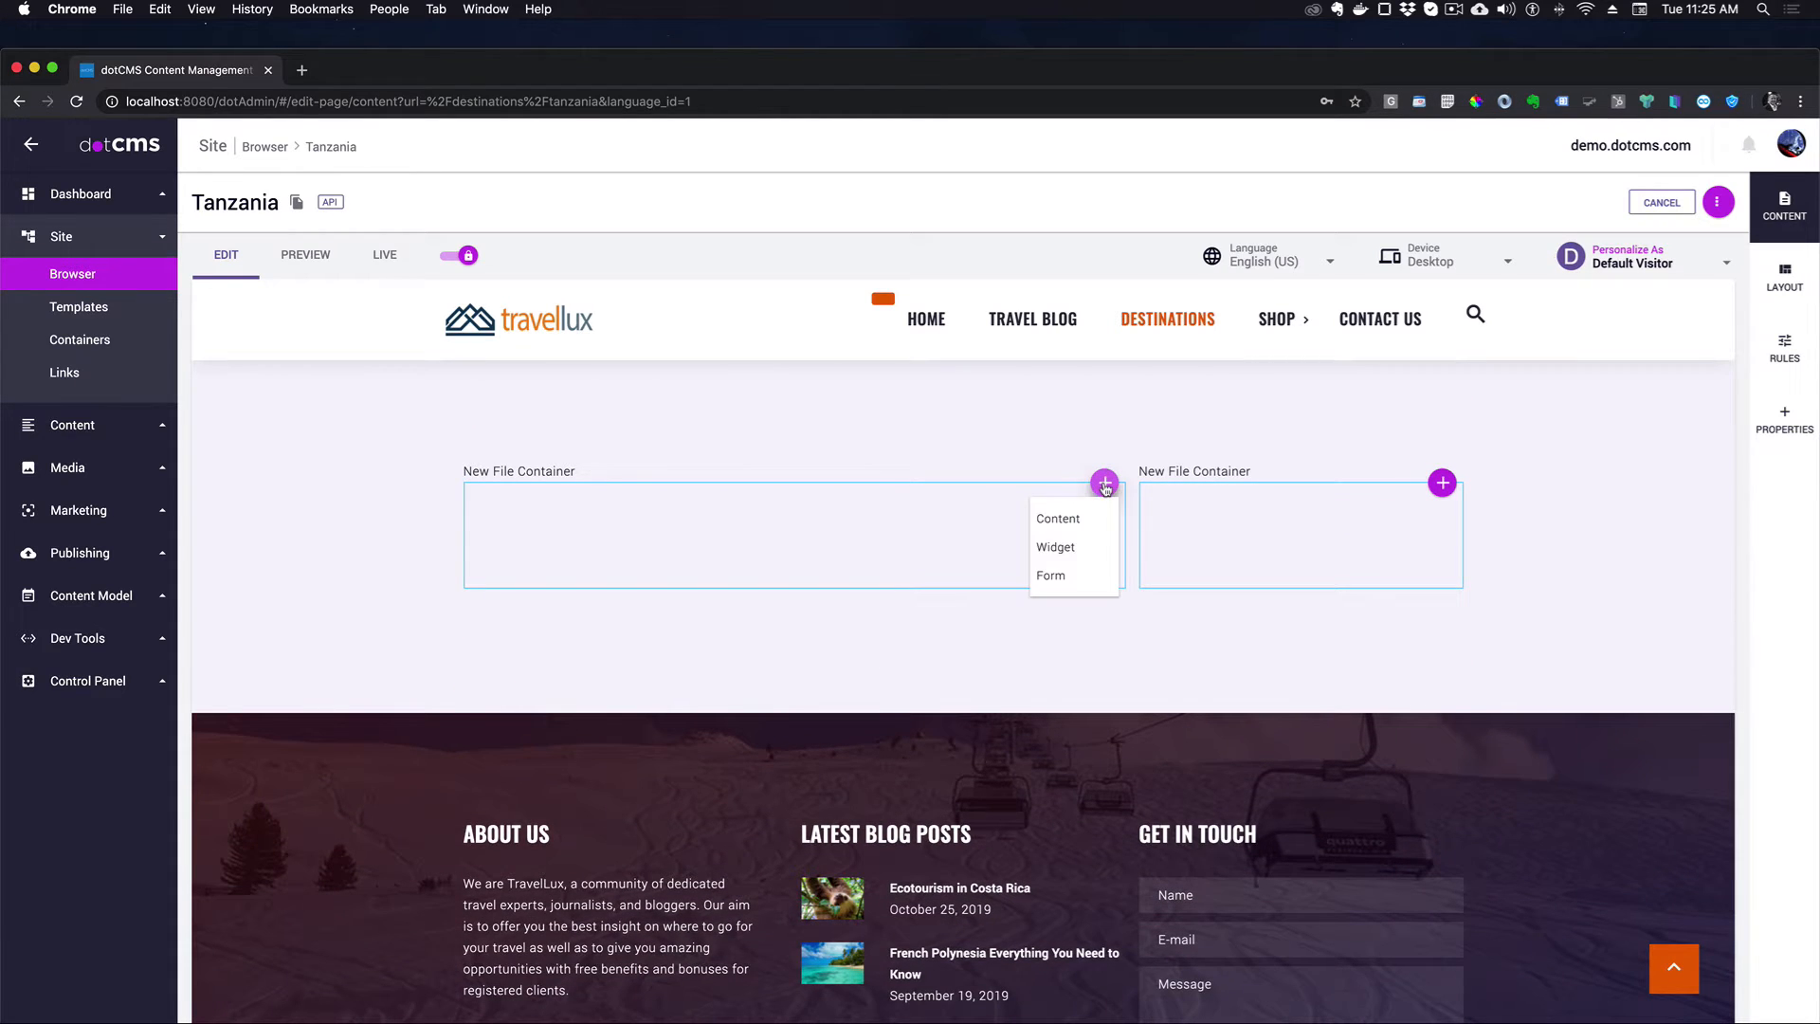
left_click(1068, 520)
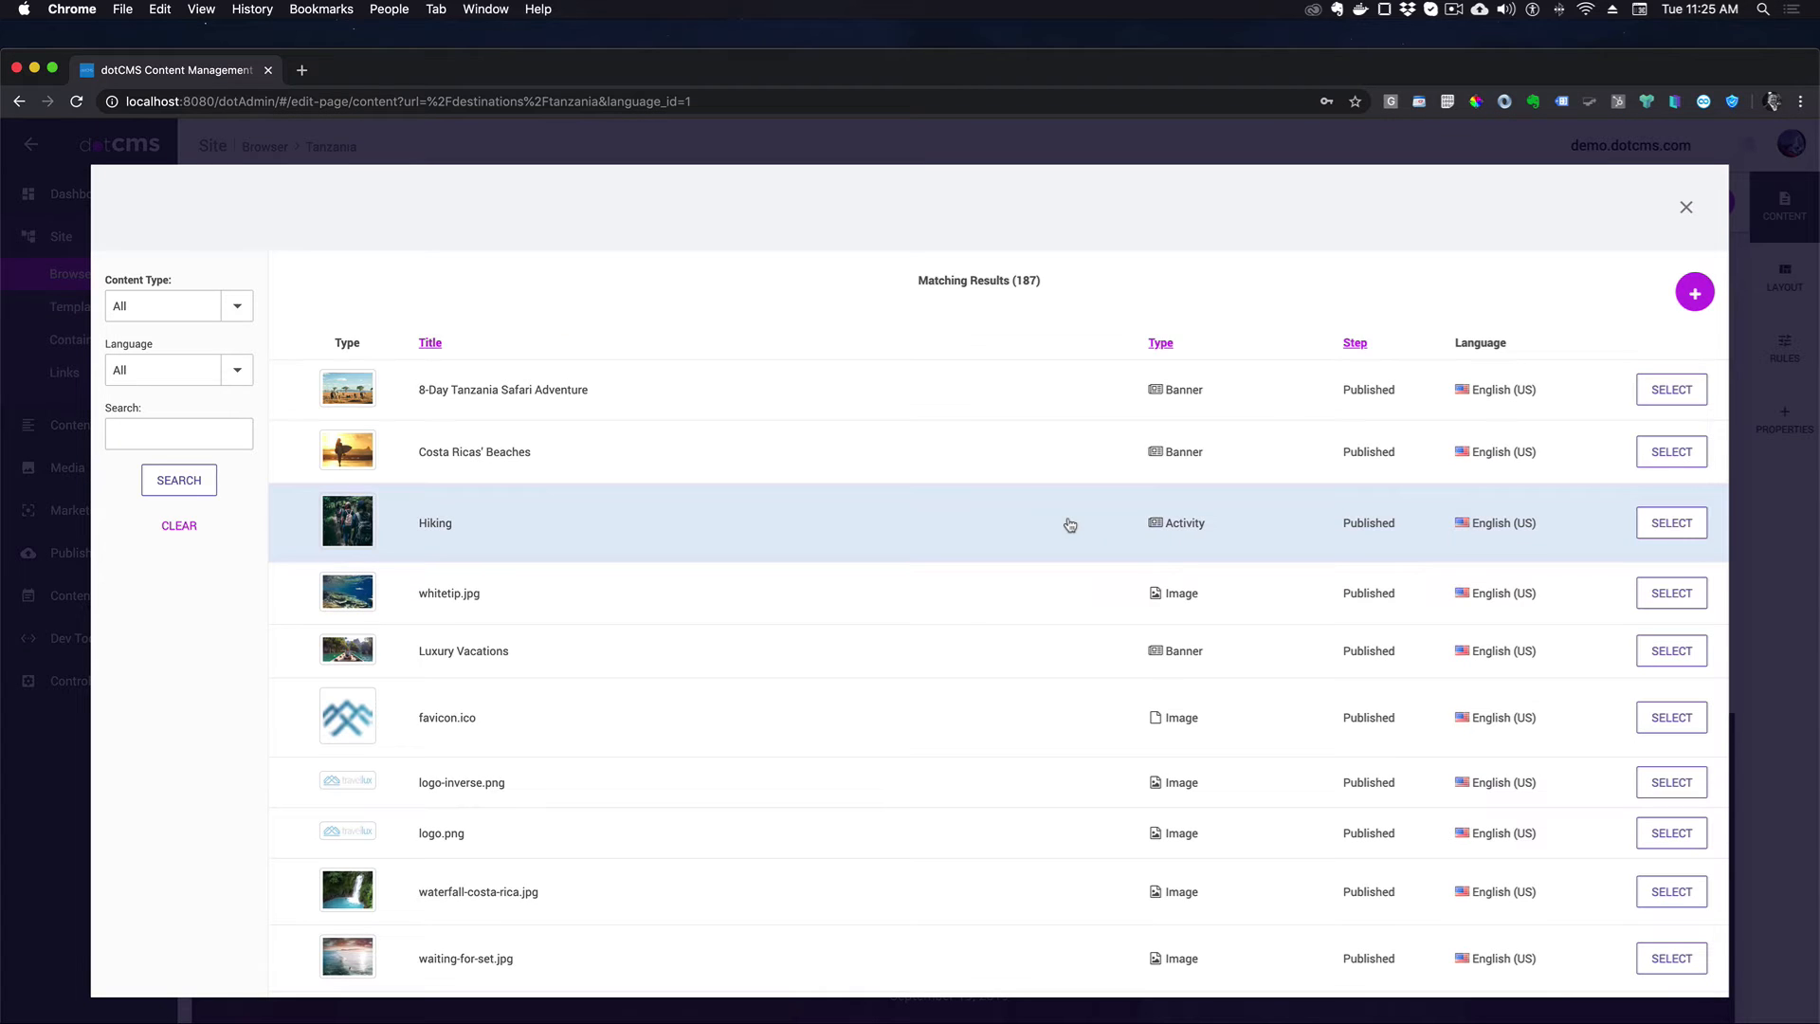
left_click(1704, 296)
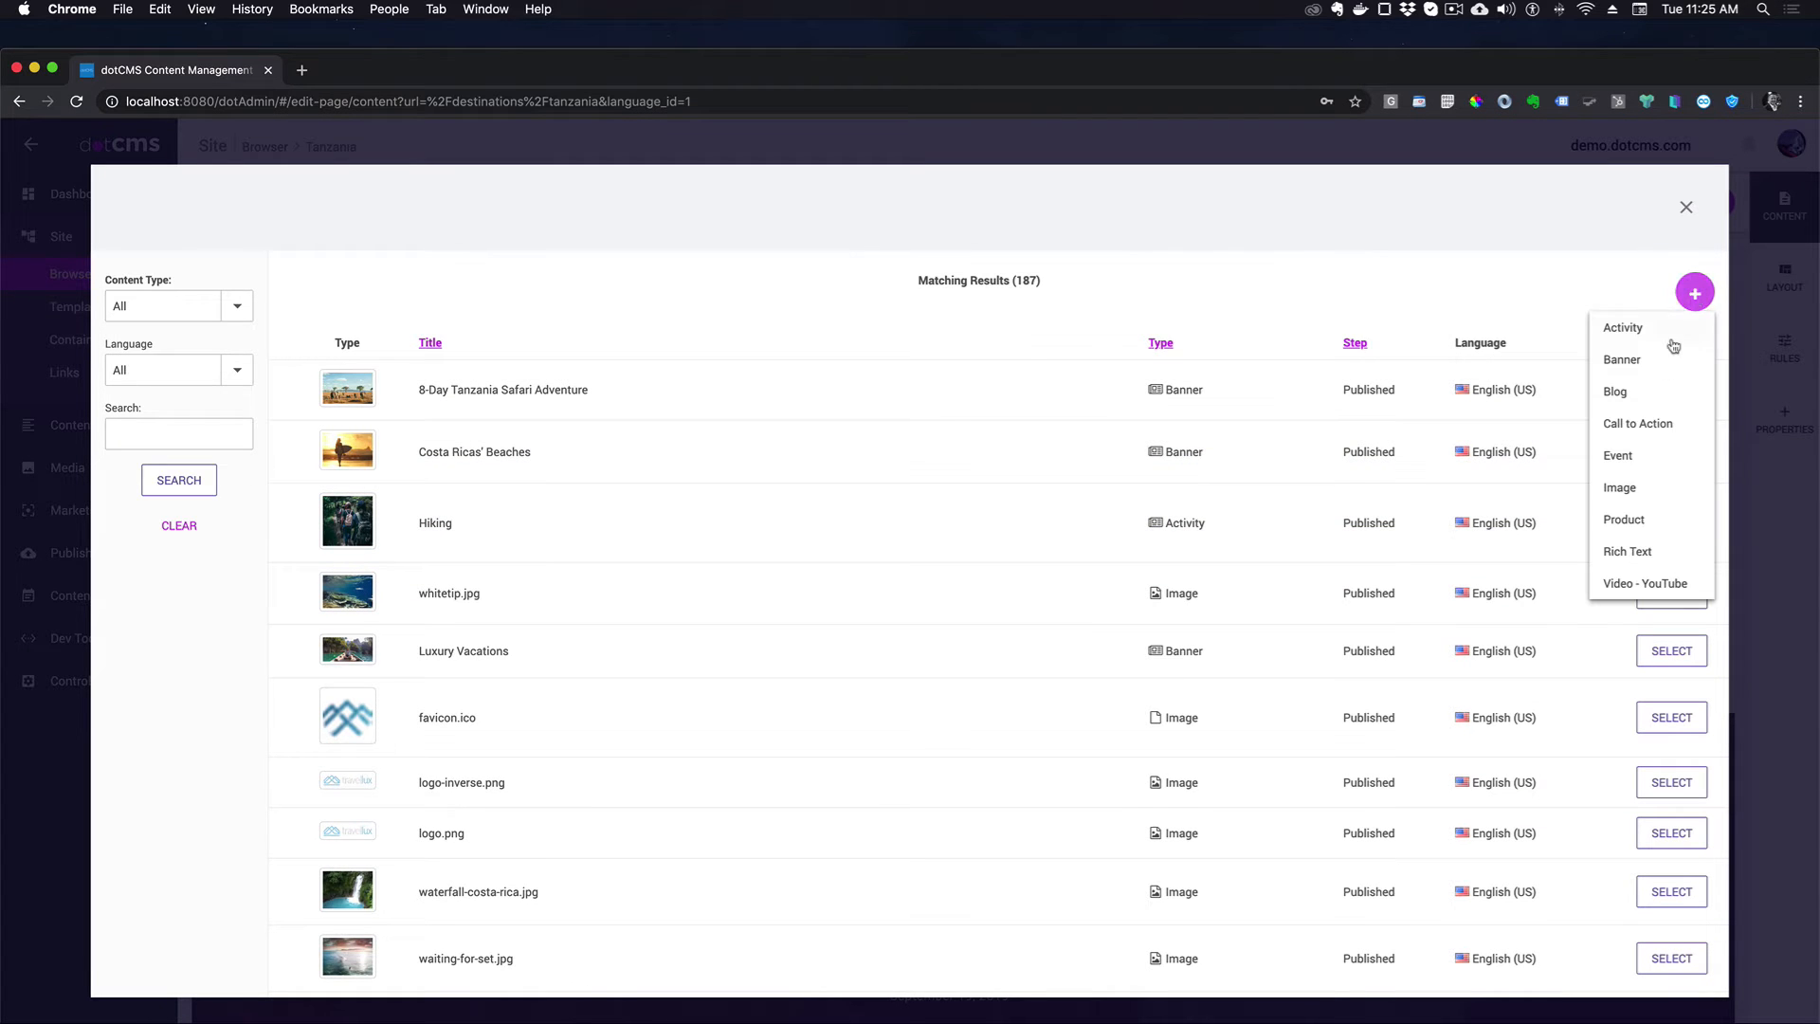
left_click(1662, 555)
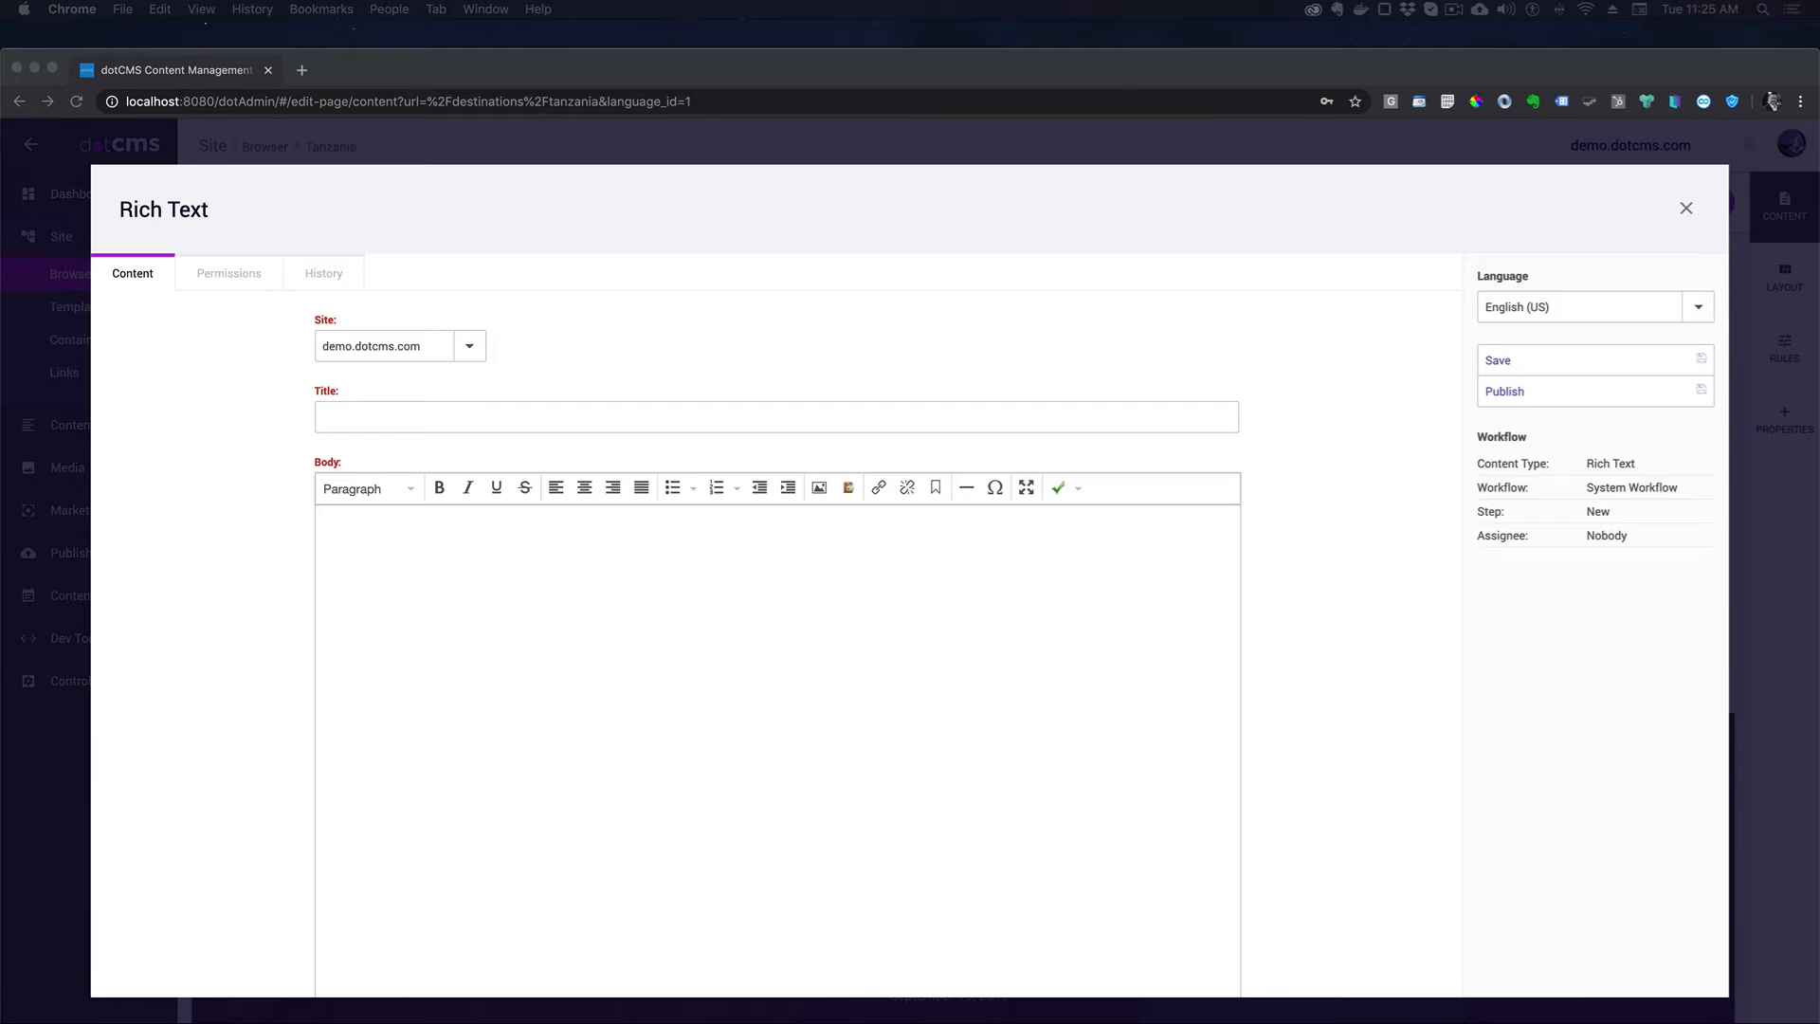
- Title it 'Tanzania Safari Overview', paste the OVERVIEW body, and publish it
left_click(396, 417)
type("Tanzania Safari Overview")
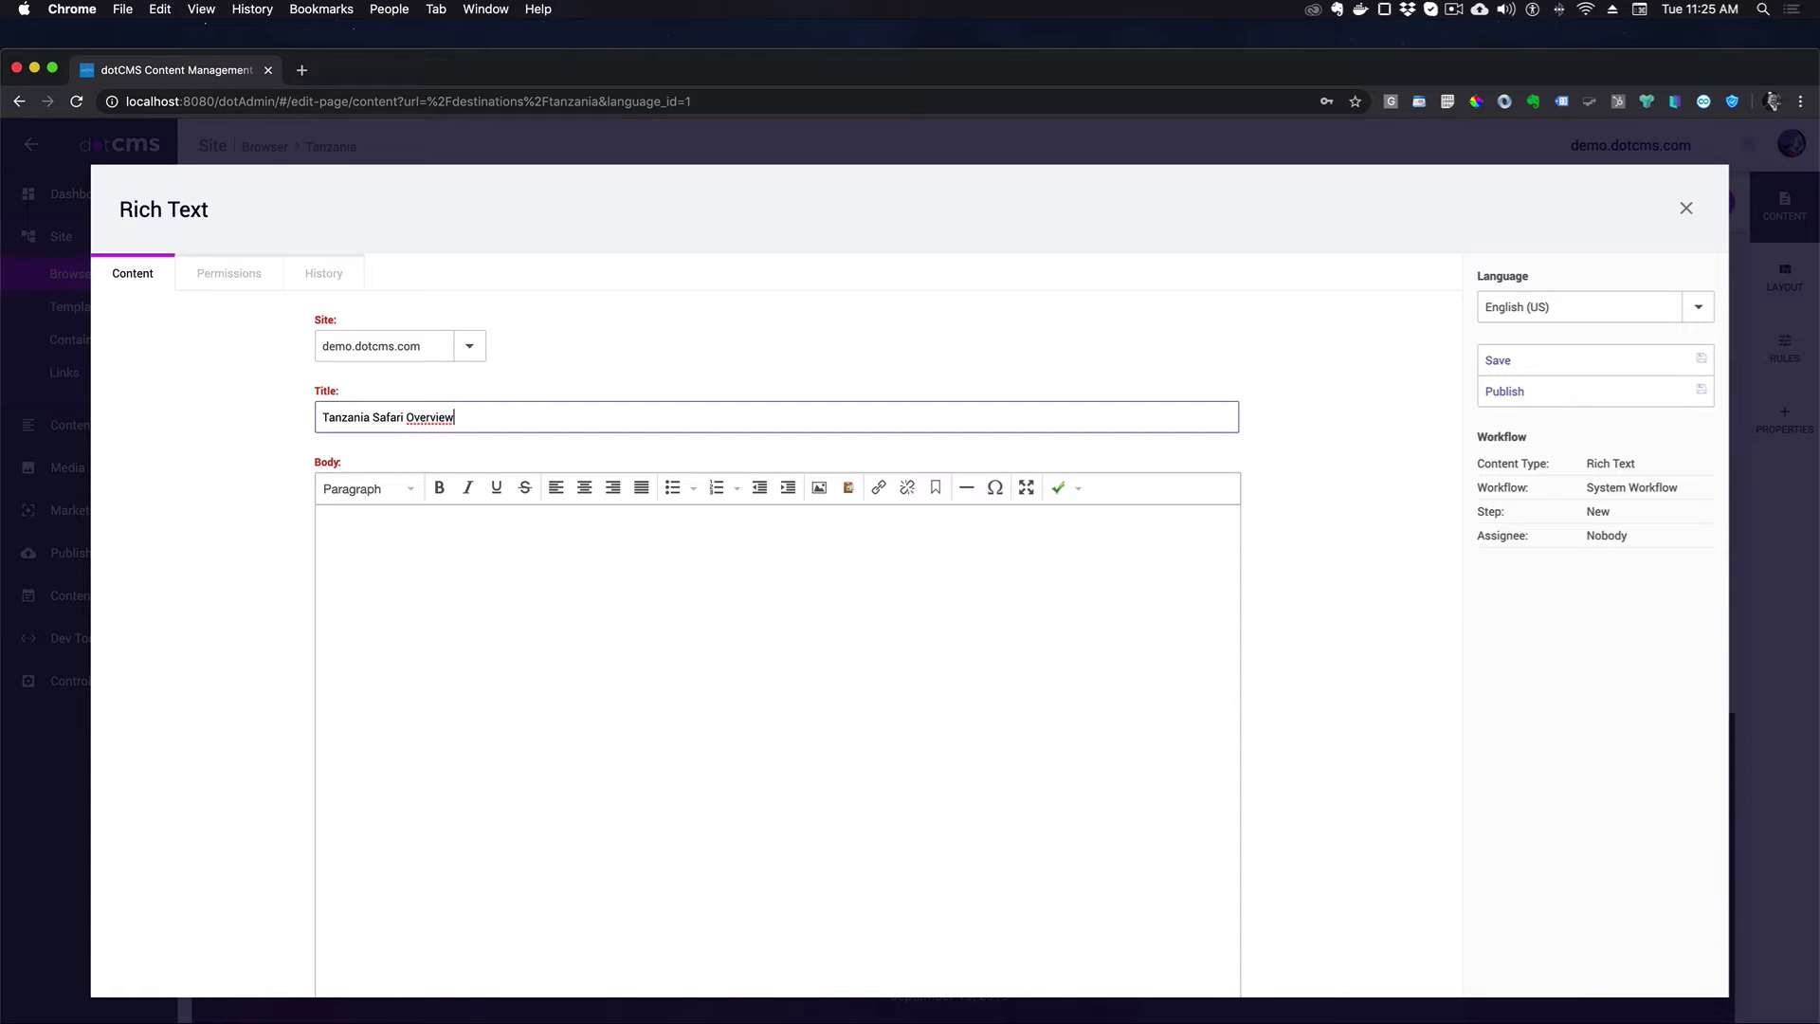
left_click(418, 553)
type("OVERVIEW This is one of our most popular tours as it allows you to spend a very reasonable amount of time in the Serengeti (2 nights) and still have the chance of exploring Ngorongoro and Manyara or Tarangire National Parks. You can either do the tour by land (circle itinerary) or fly back from the Serengeti to remove the backtracking. You can relax and stay 3 days in Zanzibar Island, enjoying the beaches and amazing landscapes.")
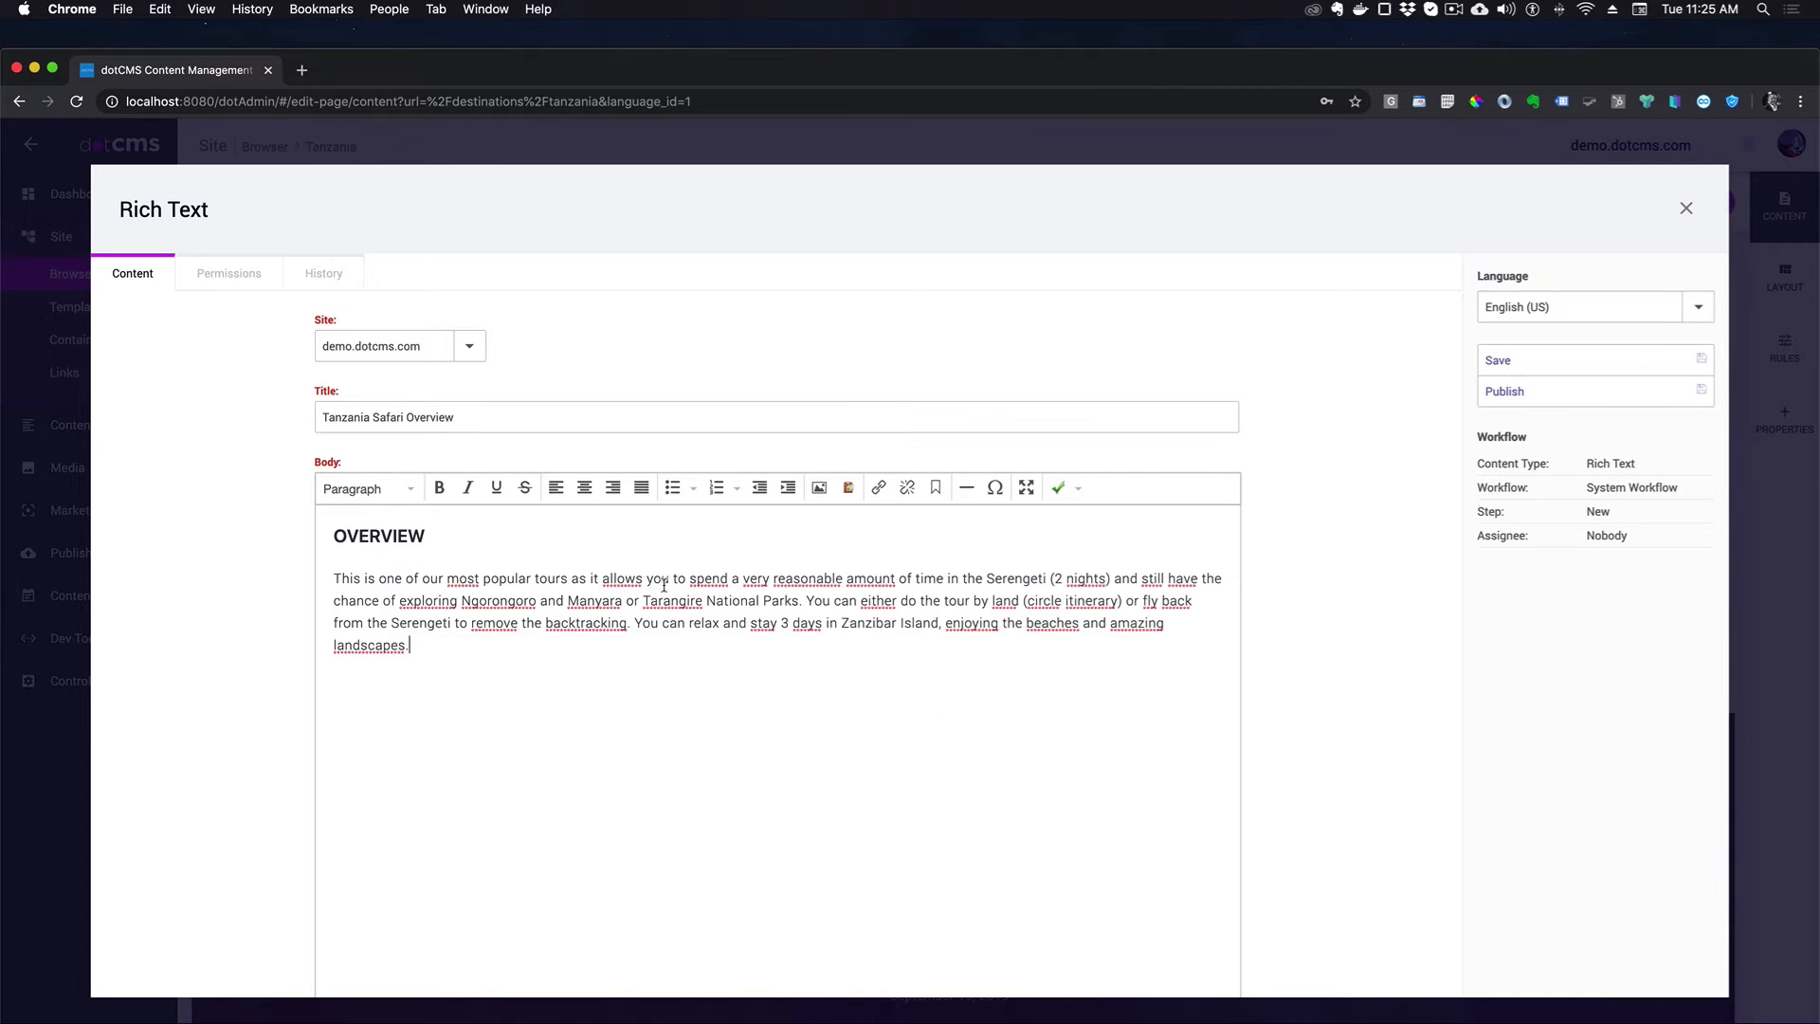
left_click(1585, 391)
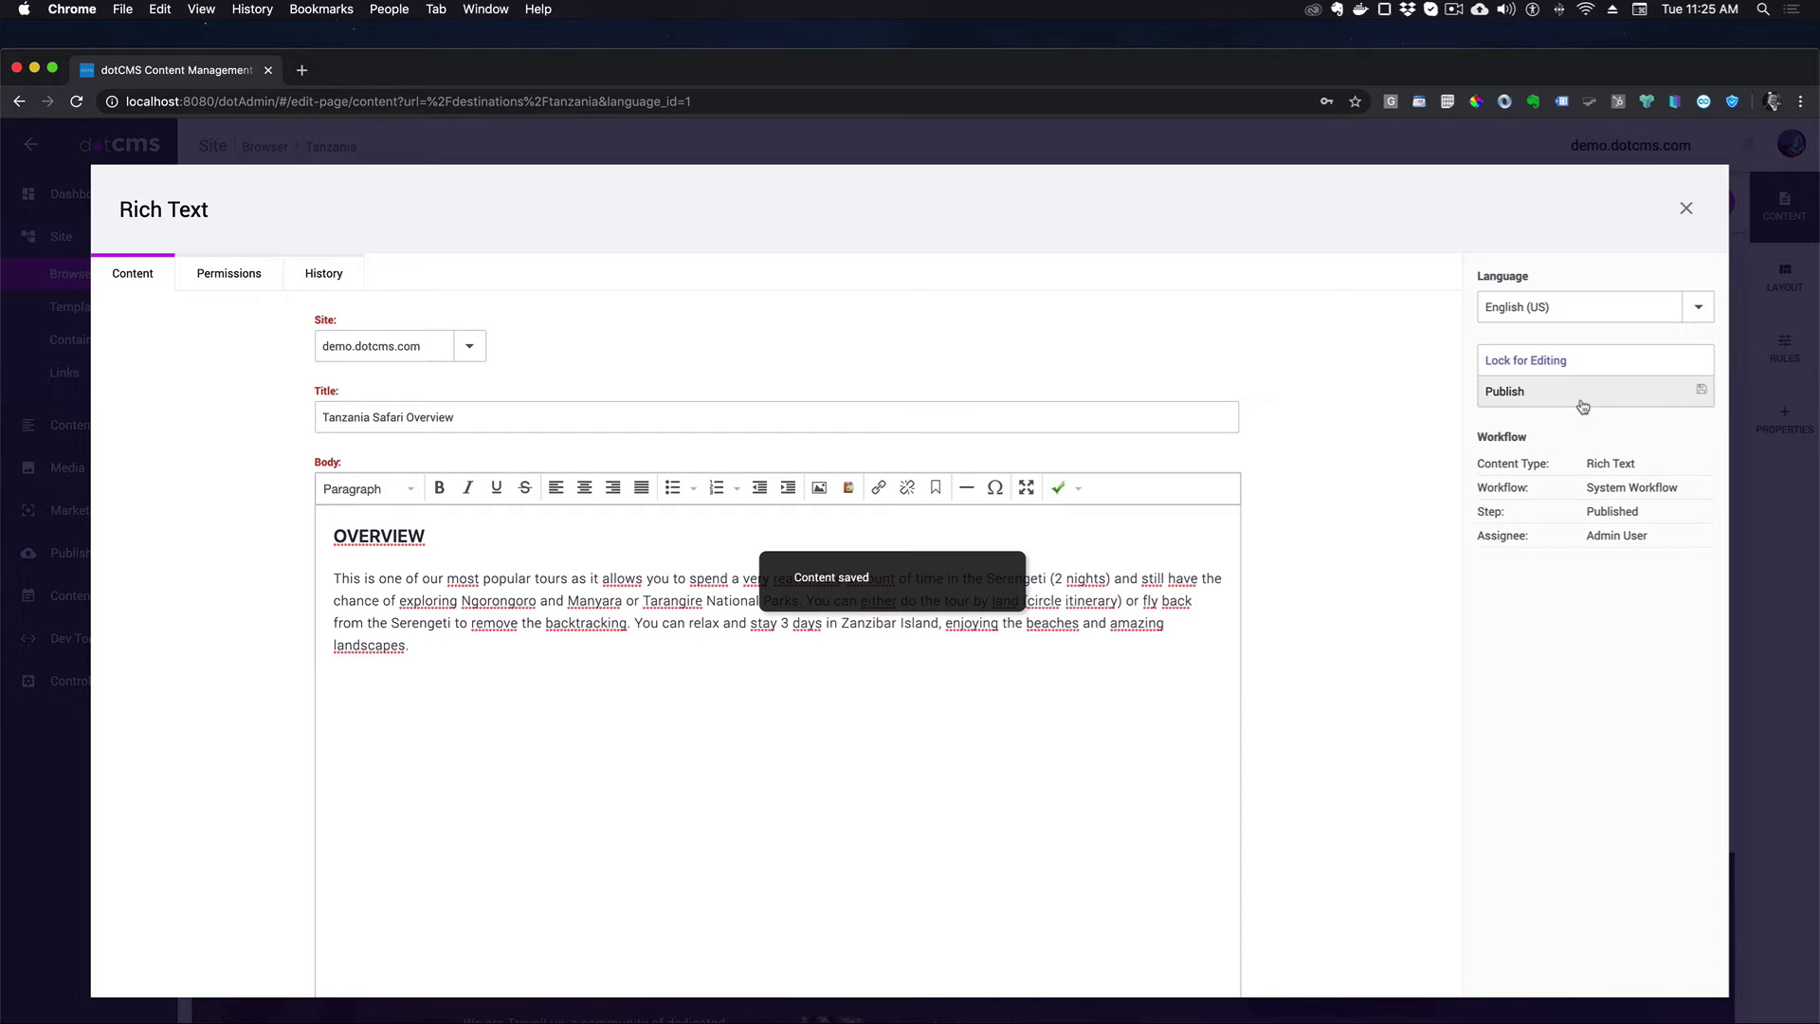
left_click(1686, 208)
left_click(1105, 483)
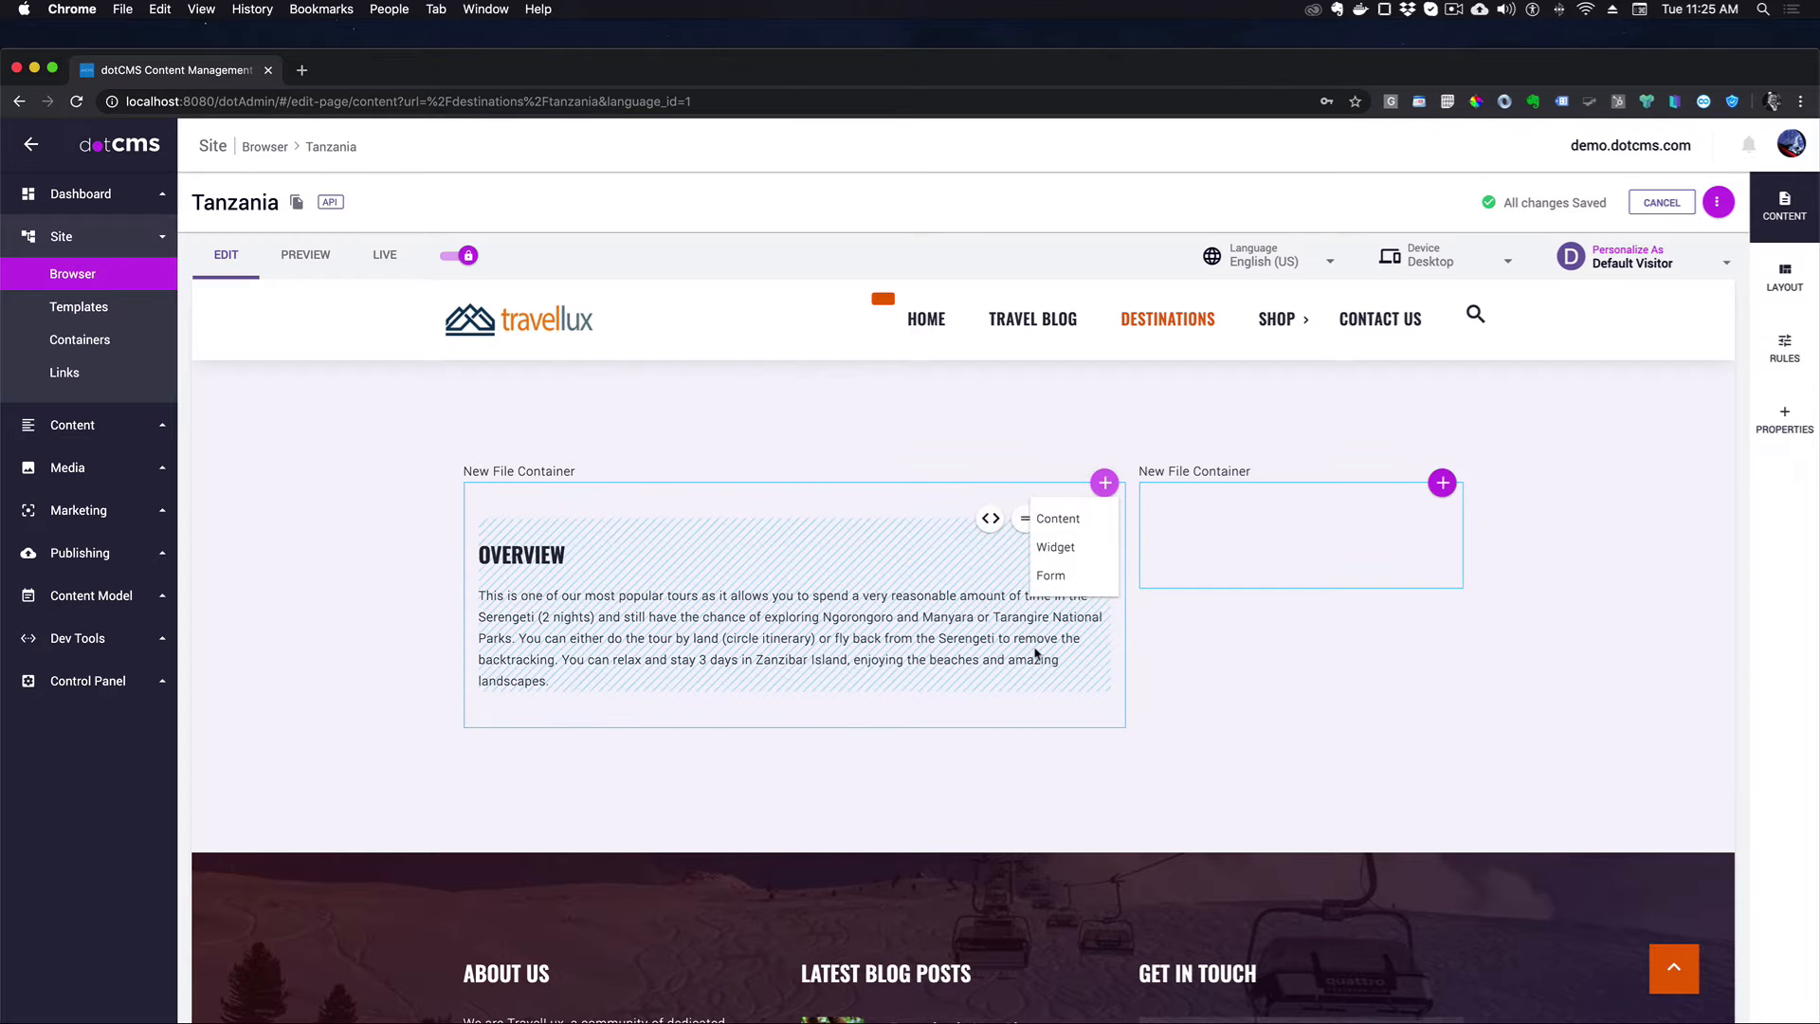
- Publish a Rich Text item 'Tanzania Route' containing the route map and itinerary table
left_click(1074, 520)
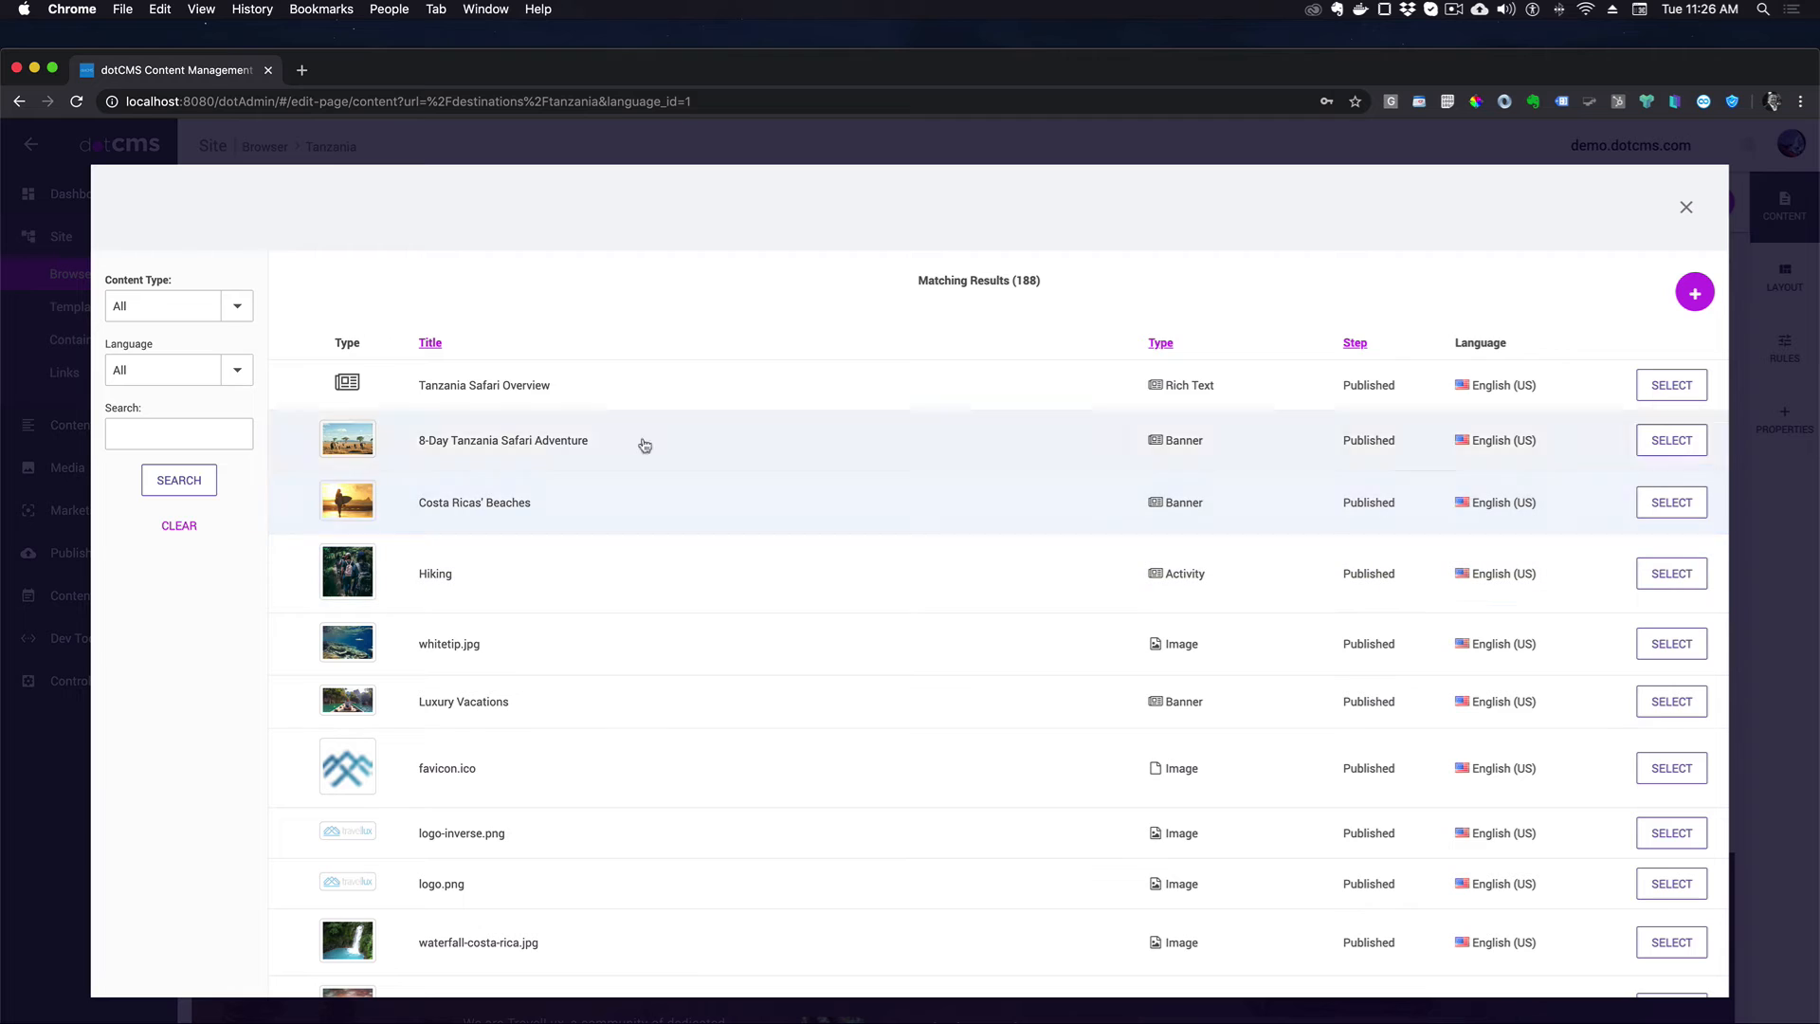
left_click(1696, 292)
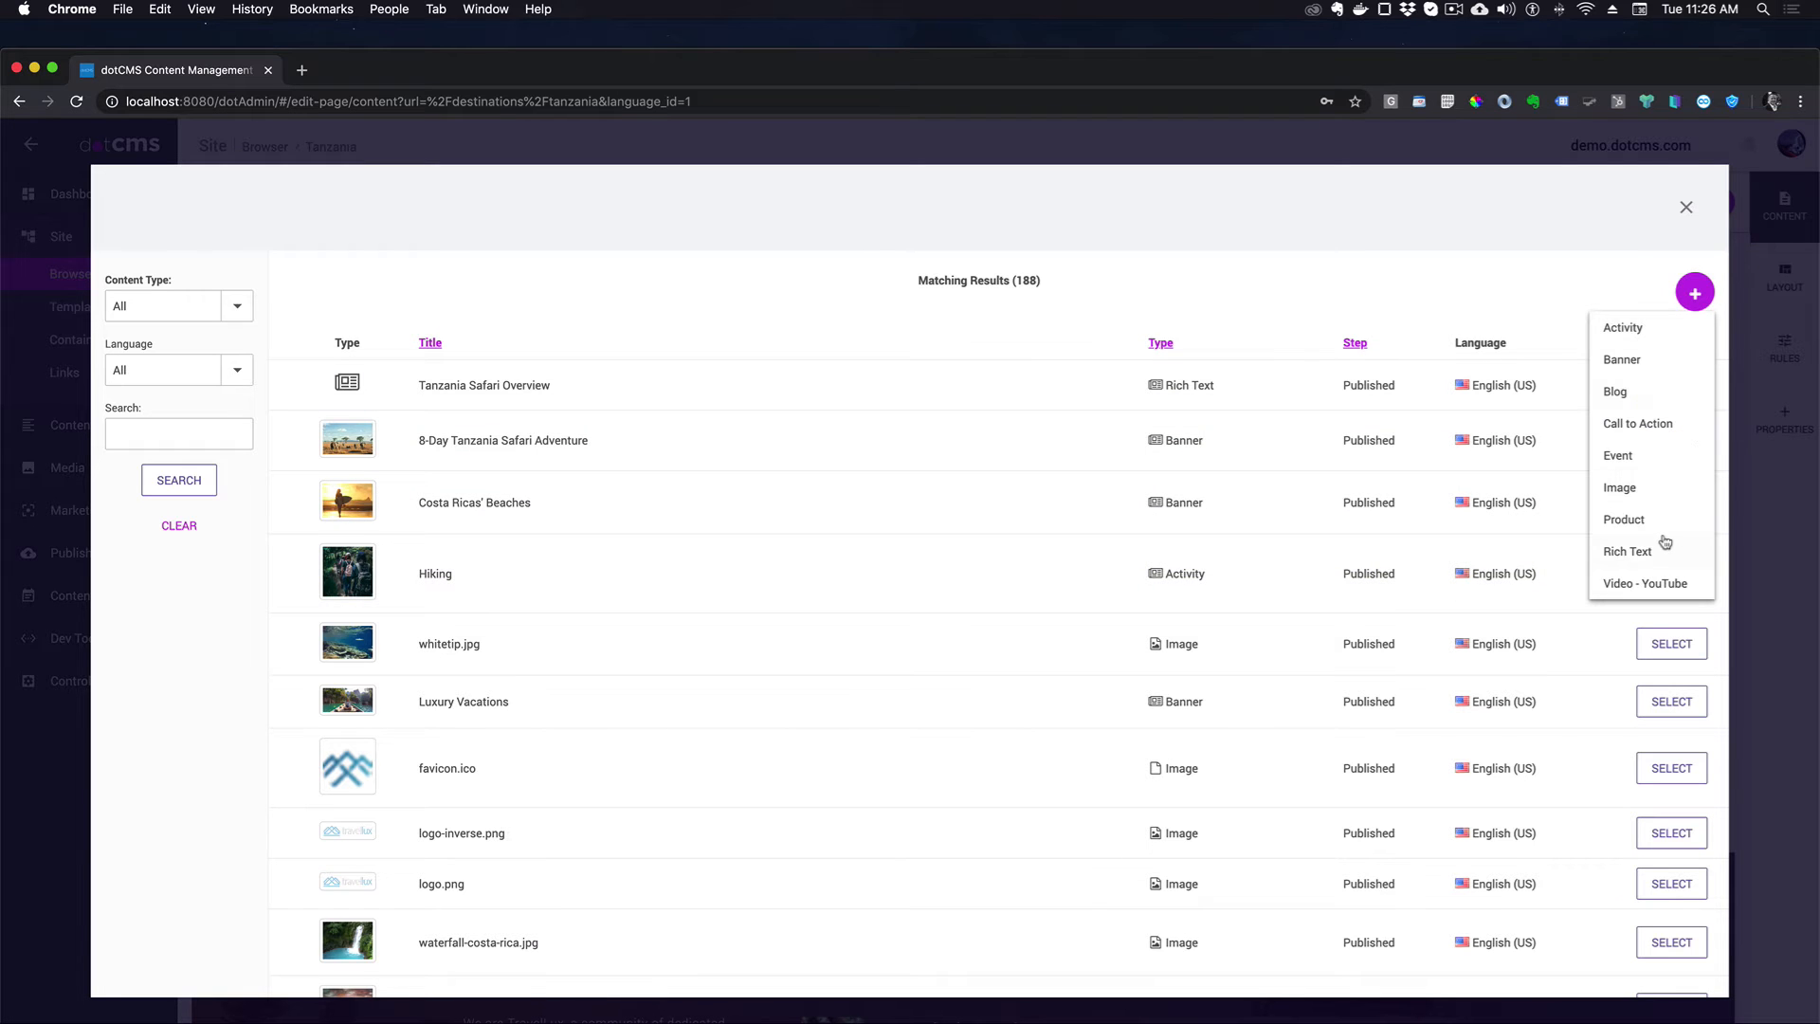
left_click(1631, 552)
left_click(430, 418)
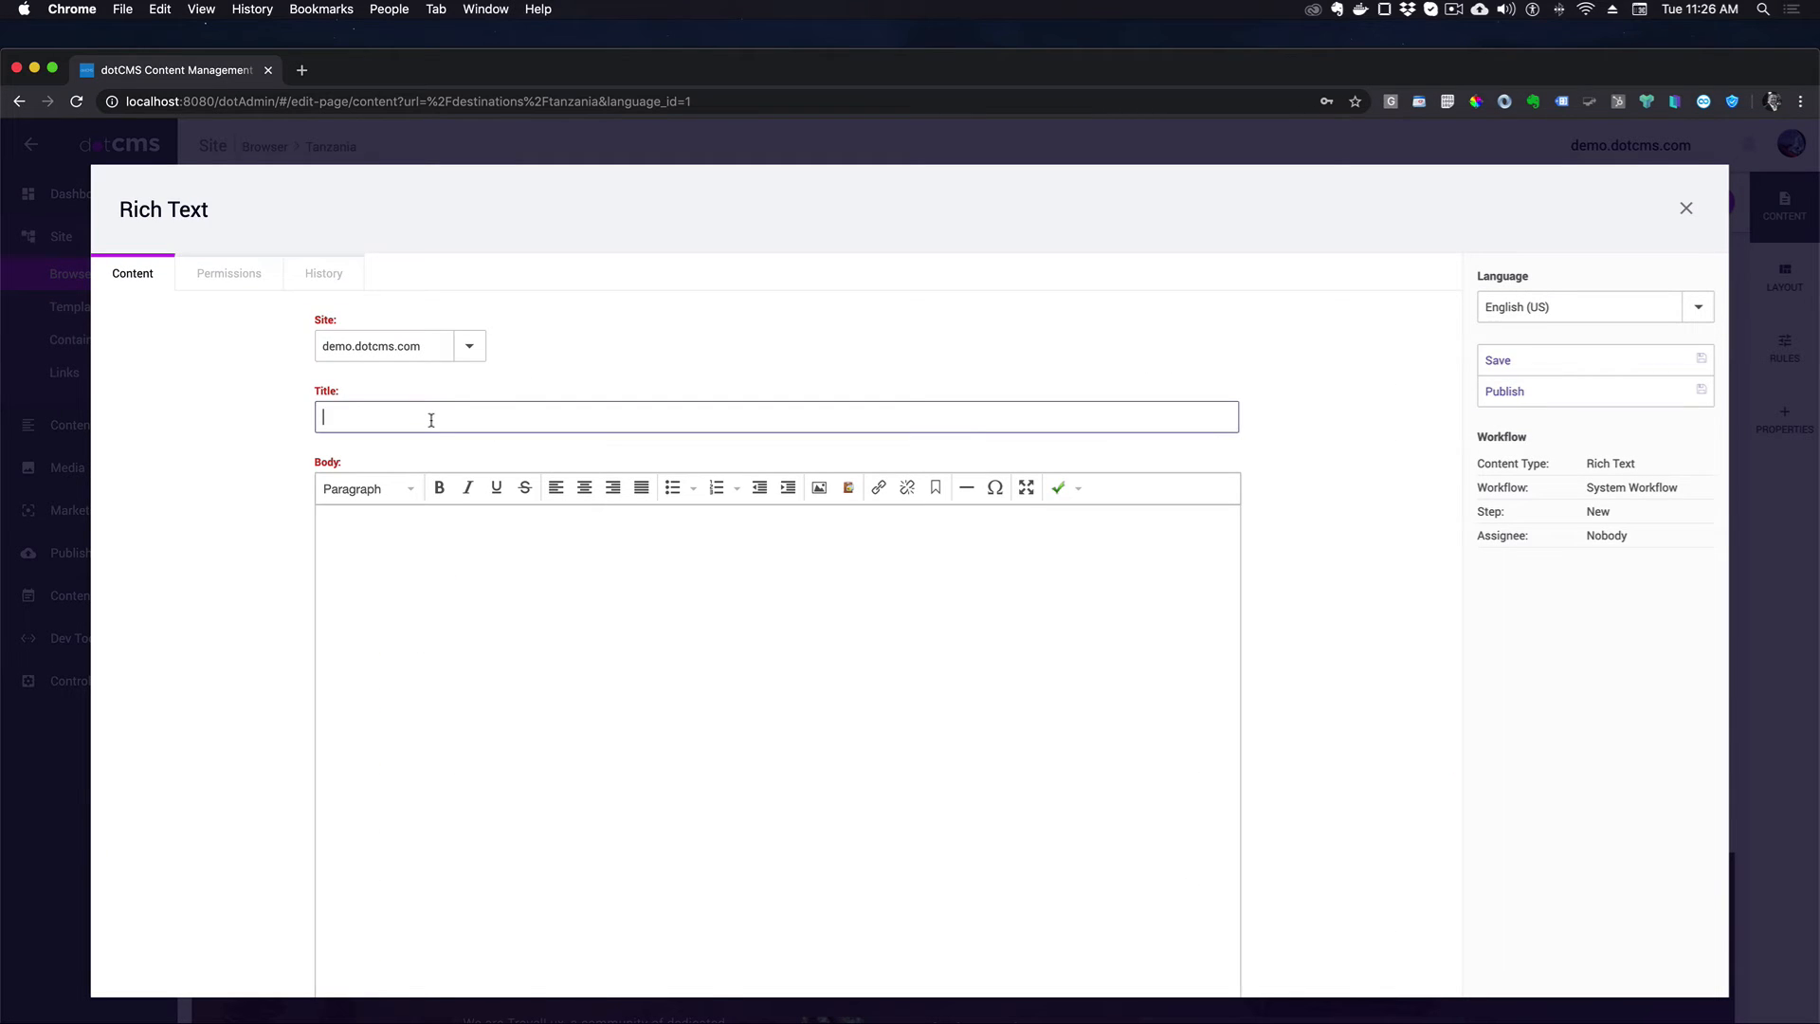
type("Tanzania Route")
key("super+Tab")
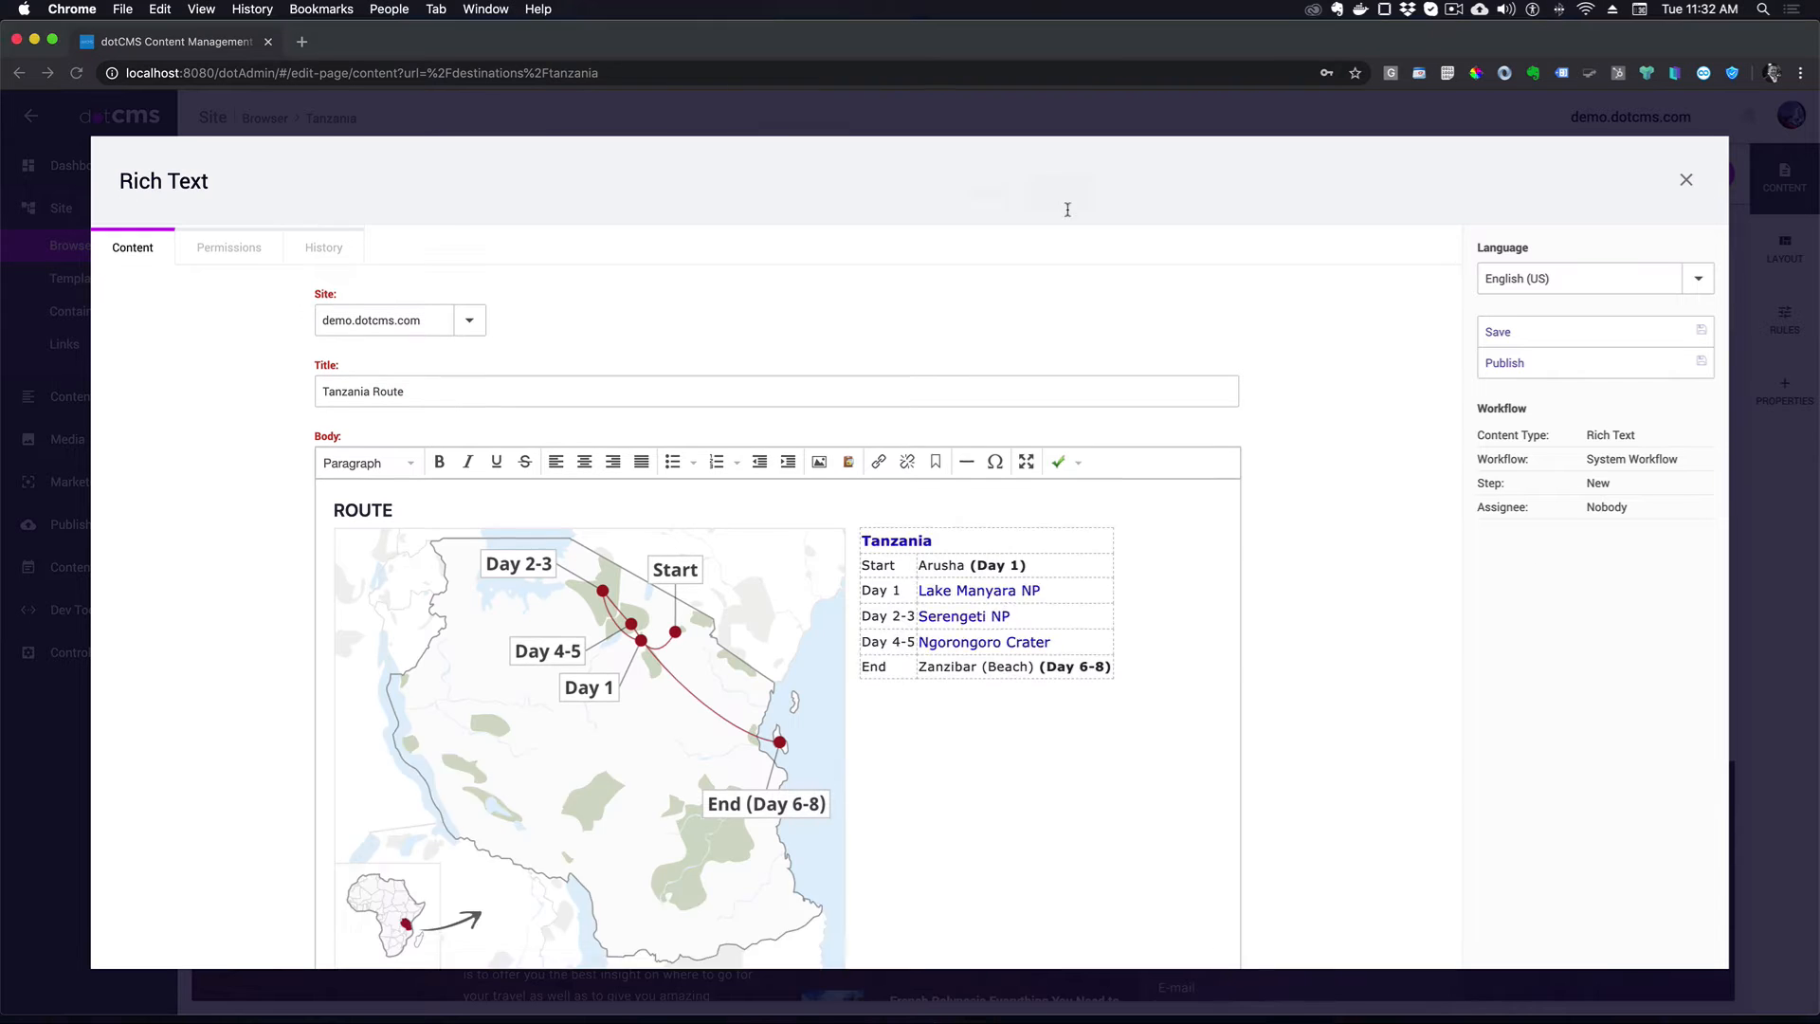
scroll(1165, 402, "down", 2)
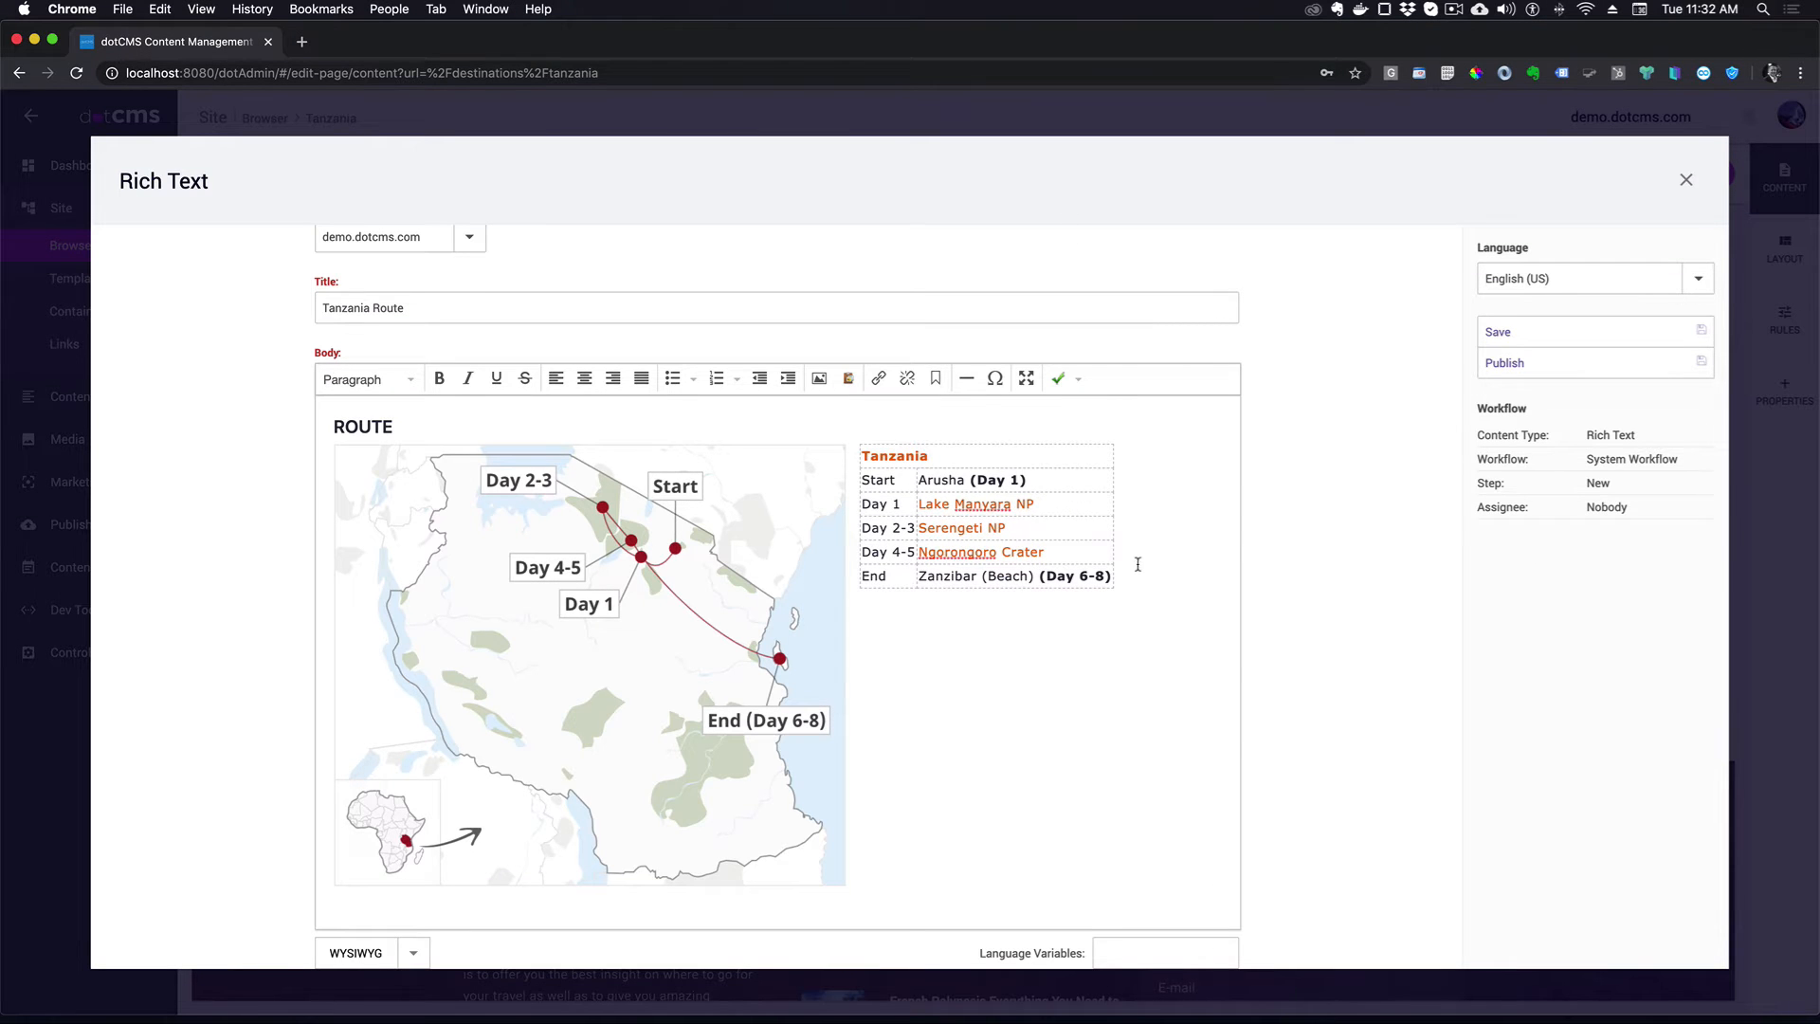
left_click(1521, 370)
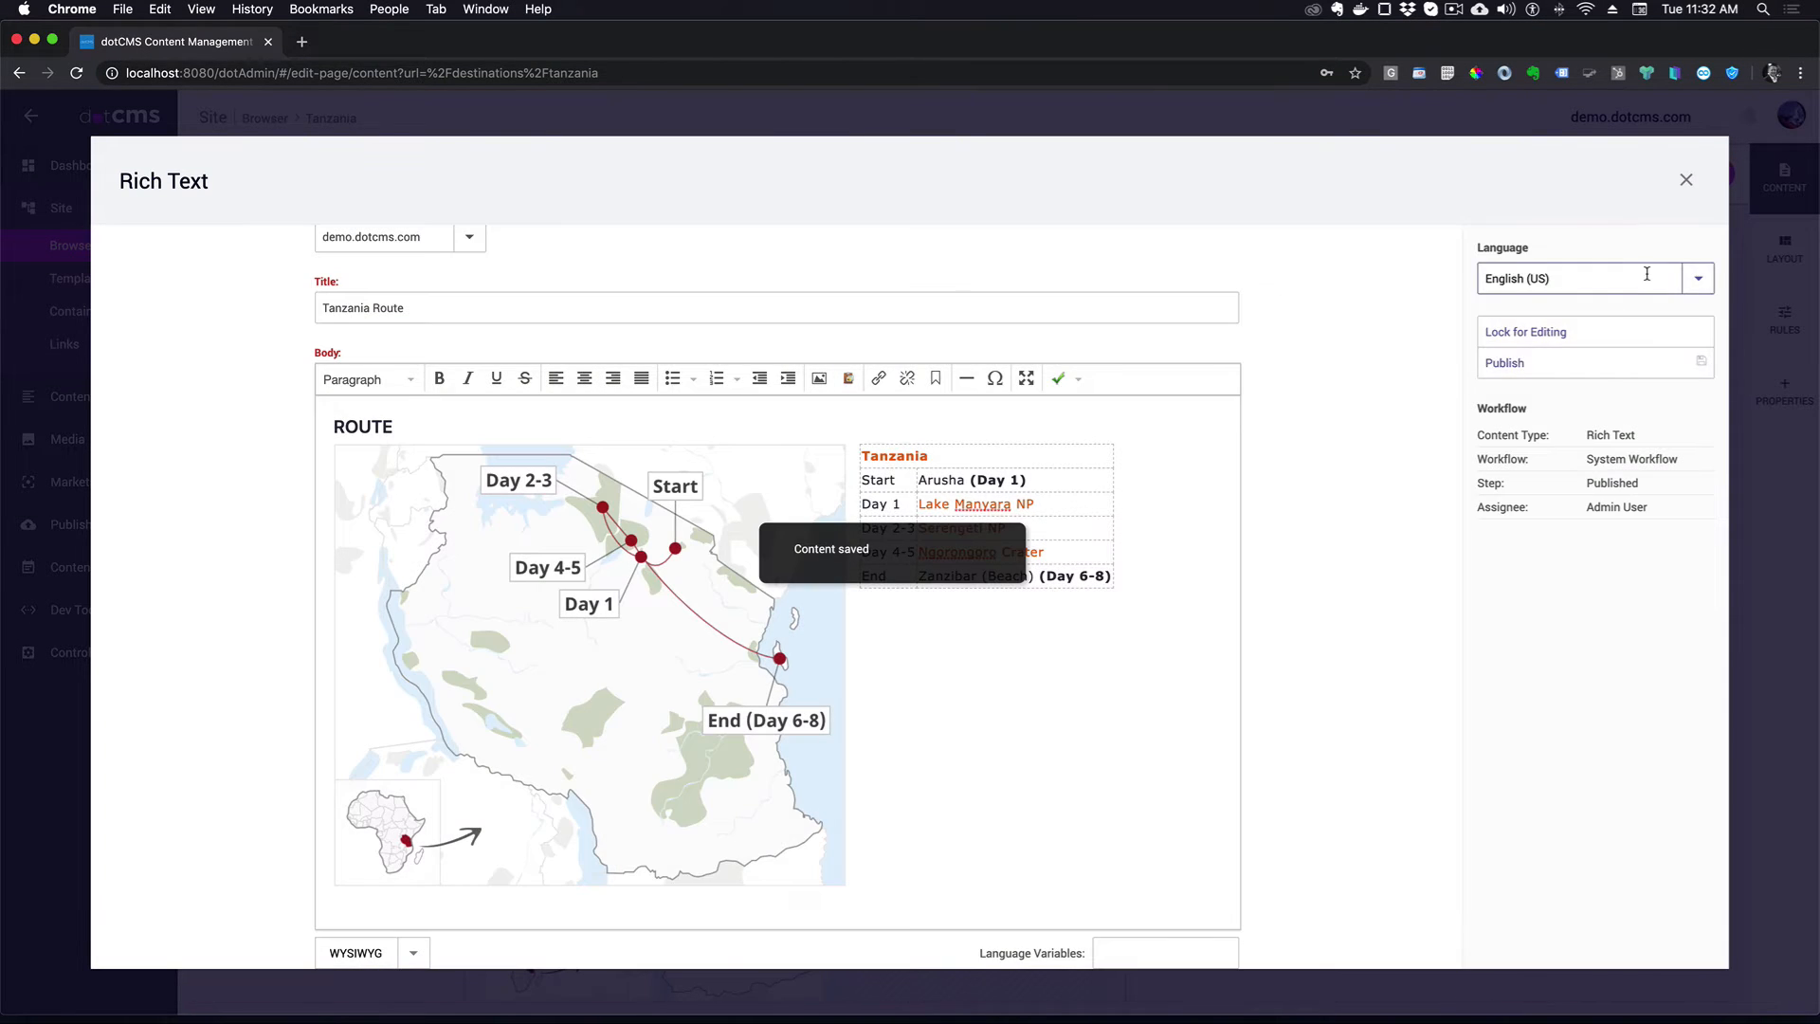
left_click(1687, 180)
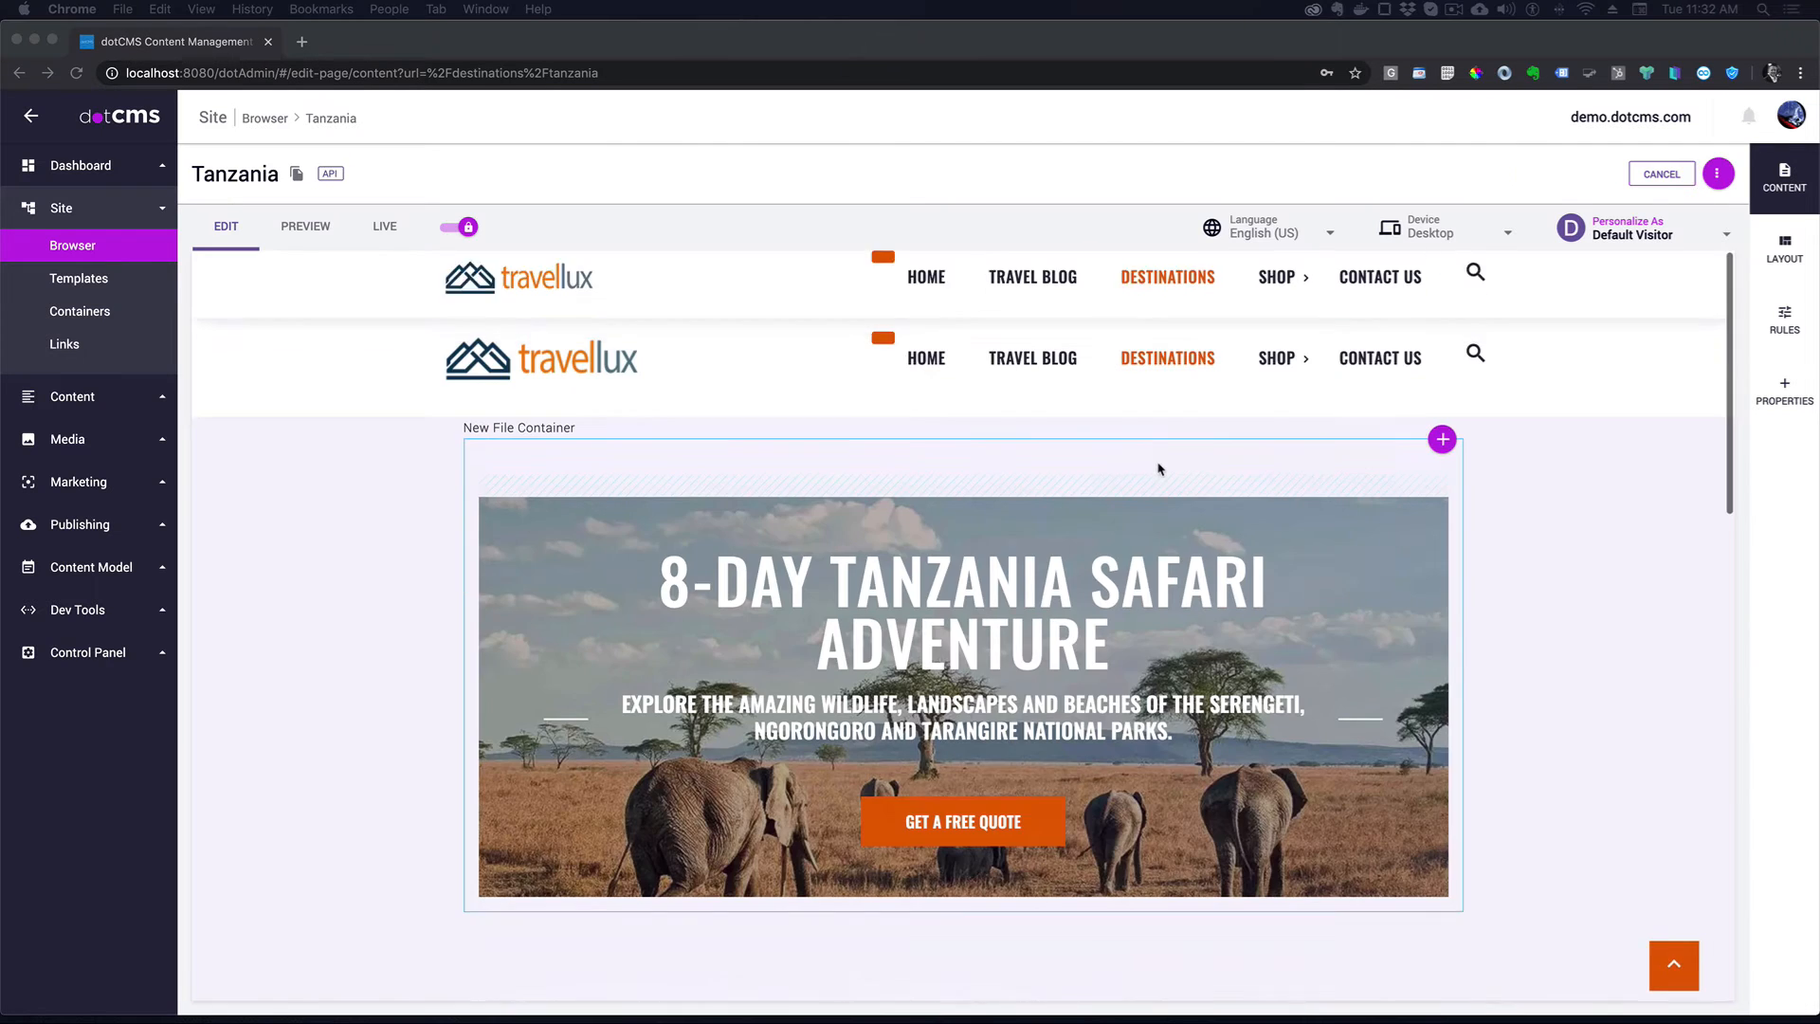
- Add a Rich Text item titled 'Tanzania Tour Features' to the left container and publish it
scroll(1157, 469, "down", 5)
scroll(1156, 470, "down", 2)
left_click(1105, 498)
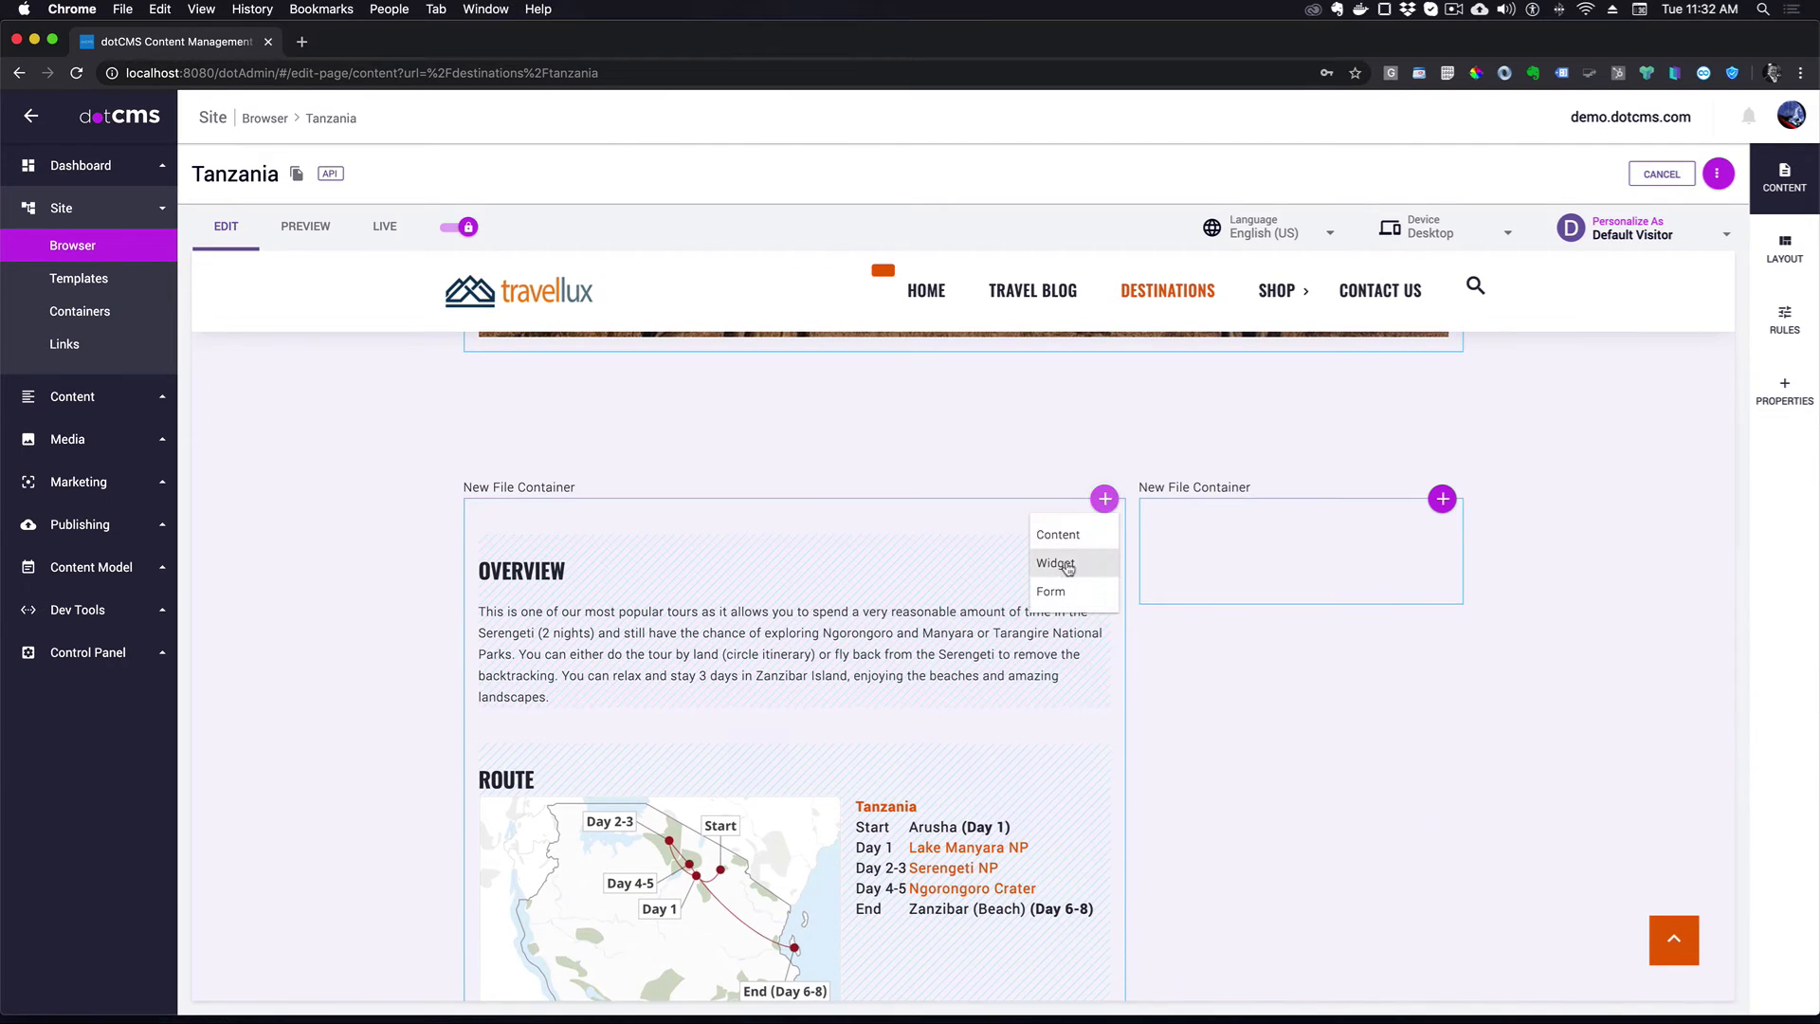
left_click(1073, 537)
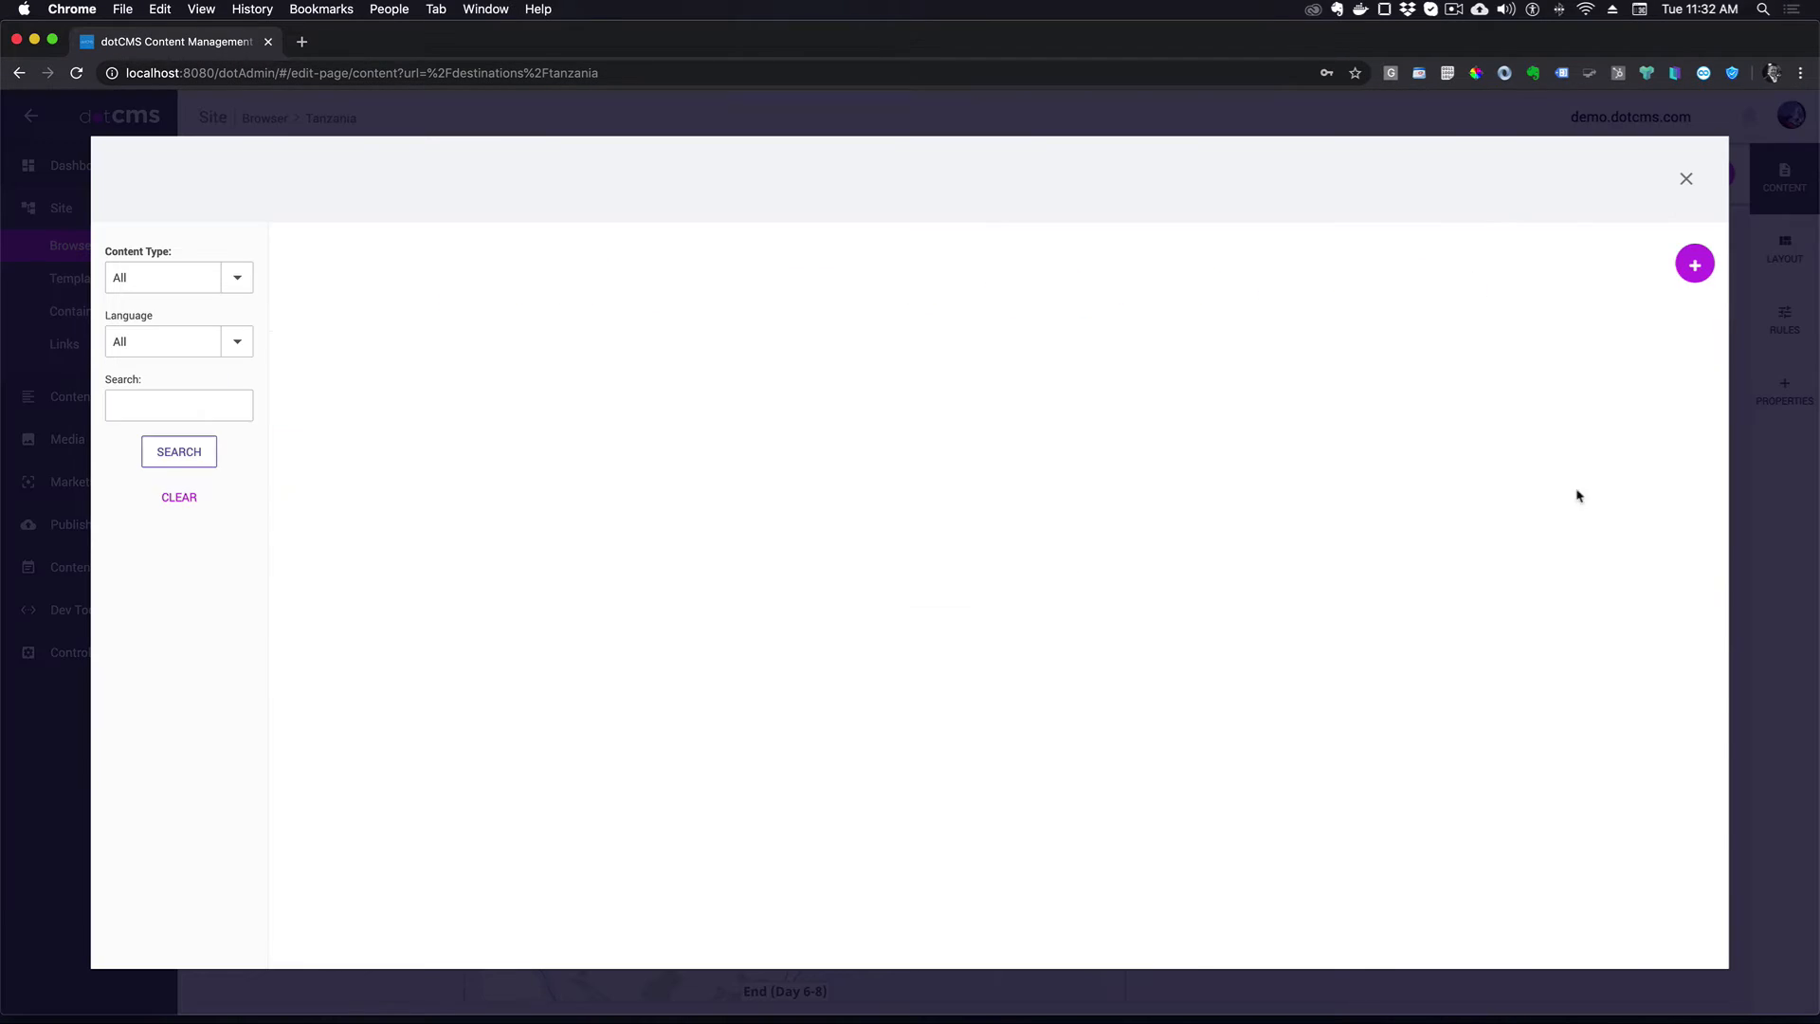
left_click(1693, 264)
left_click(1648, 527)
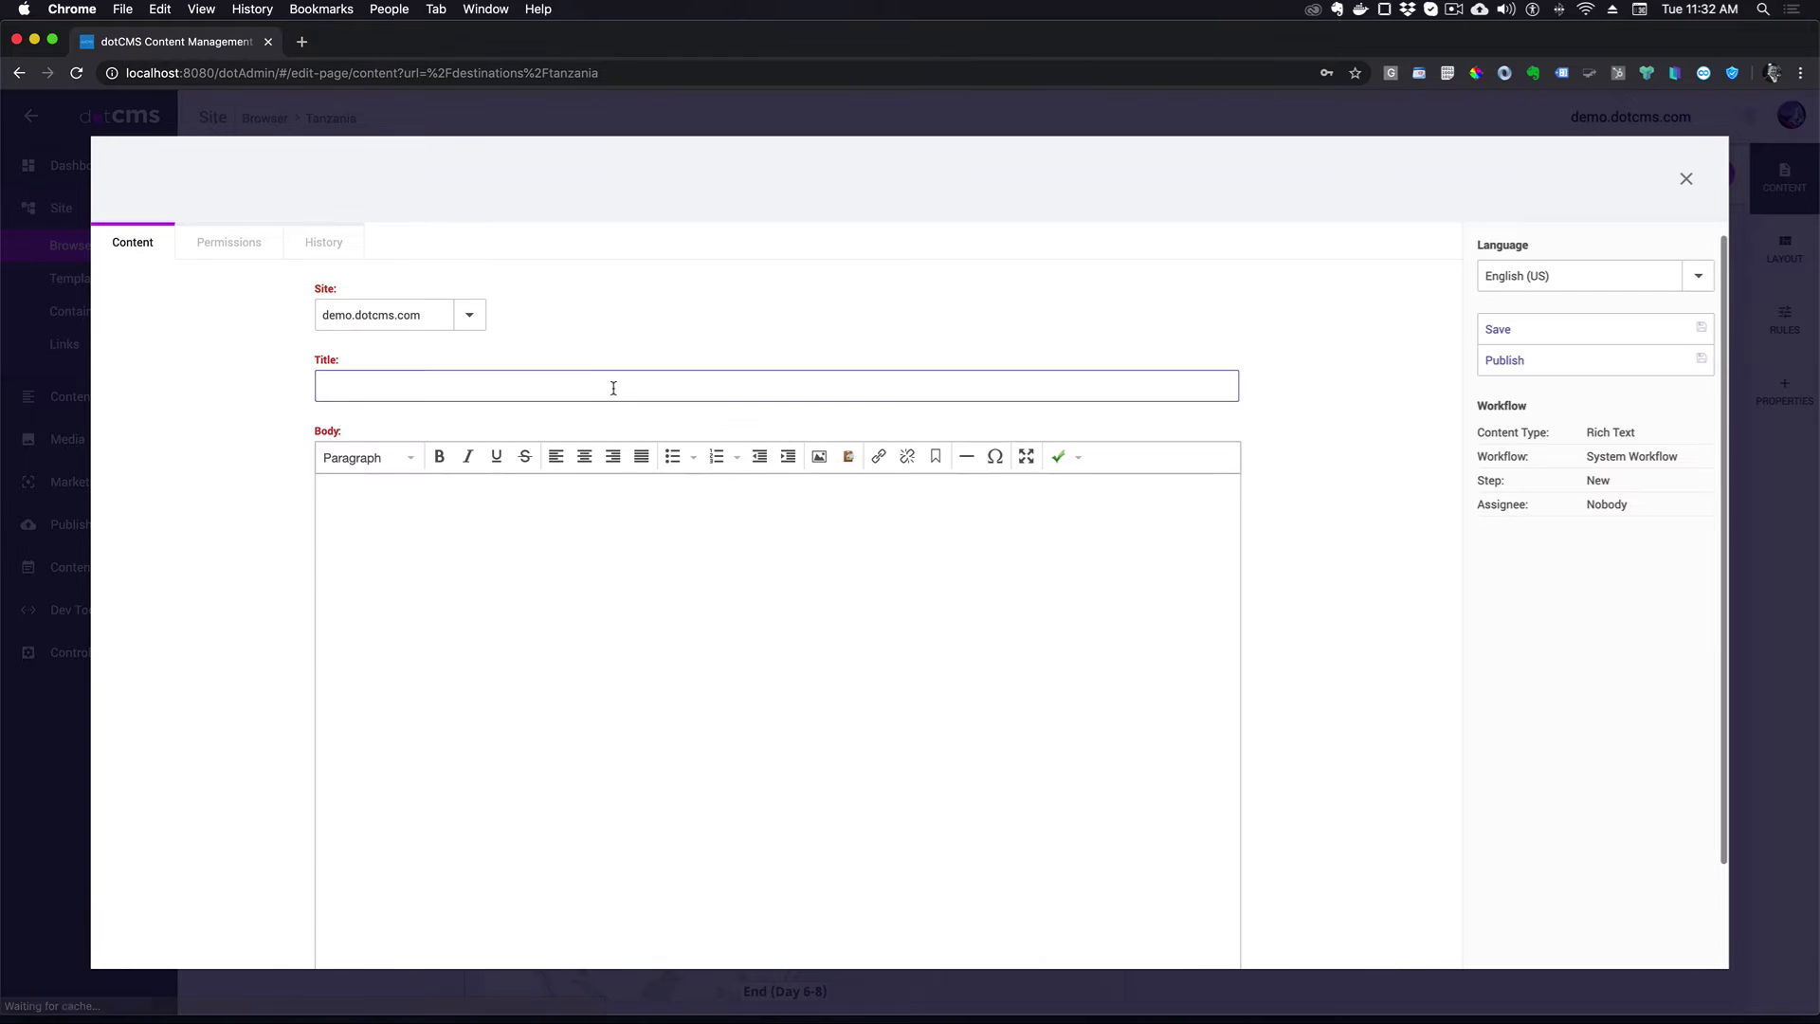
type("Tanzania Tour Features")
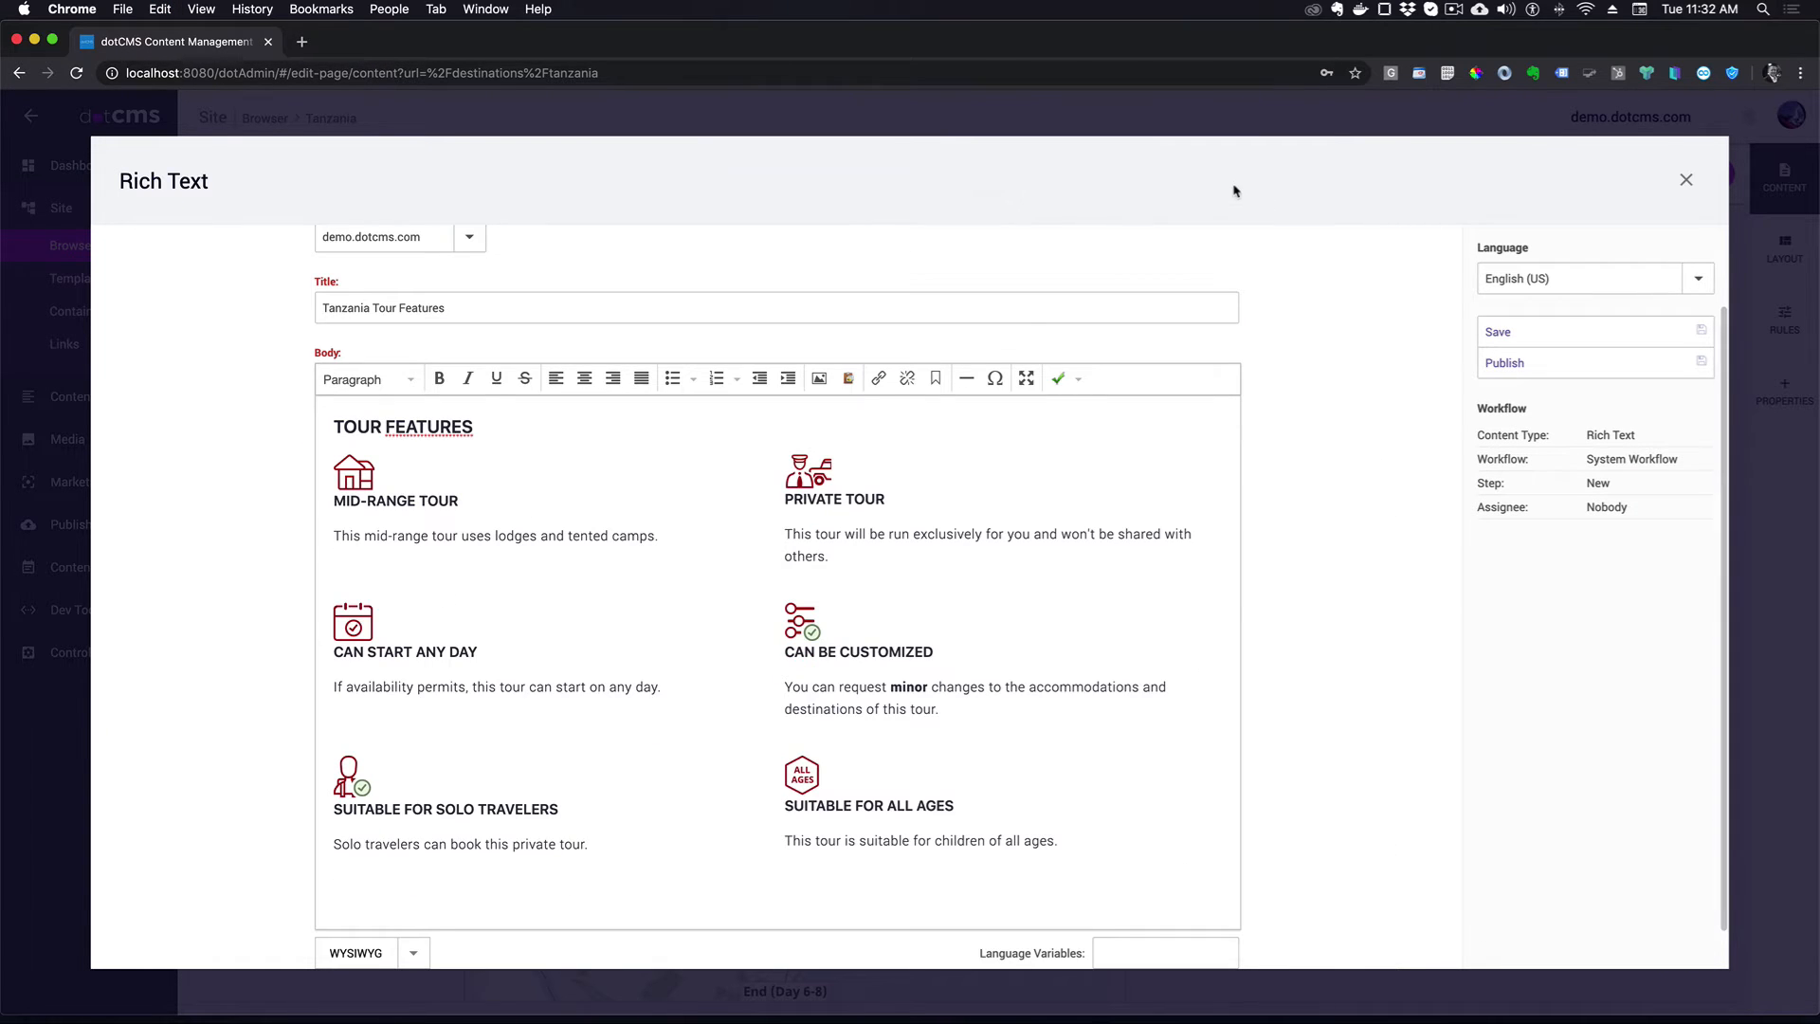
left_click(1549, 364)
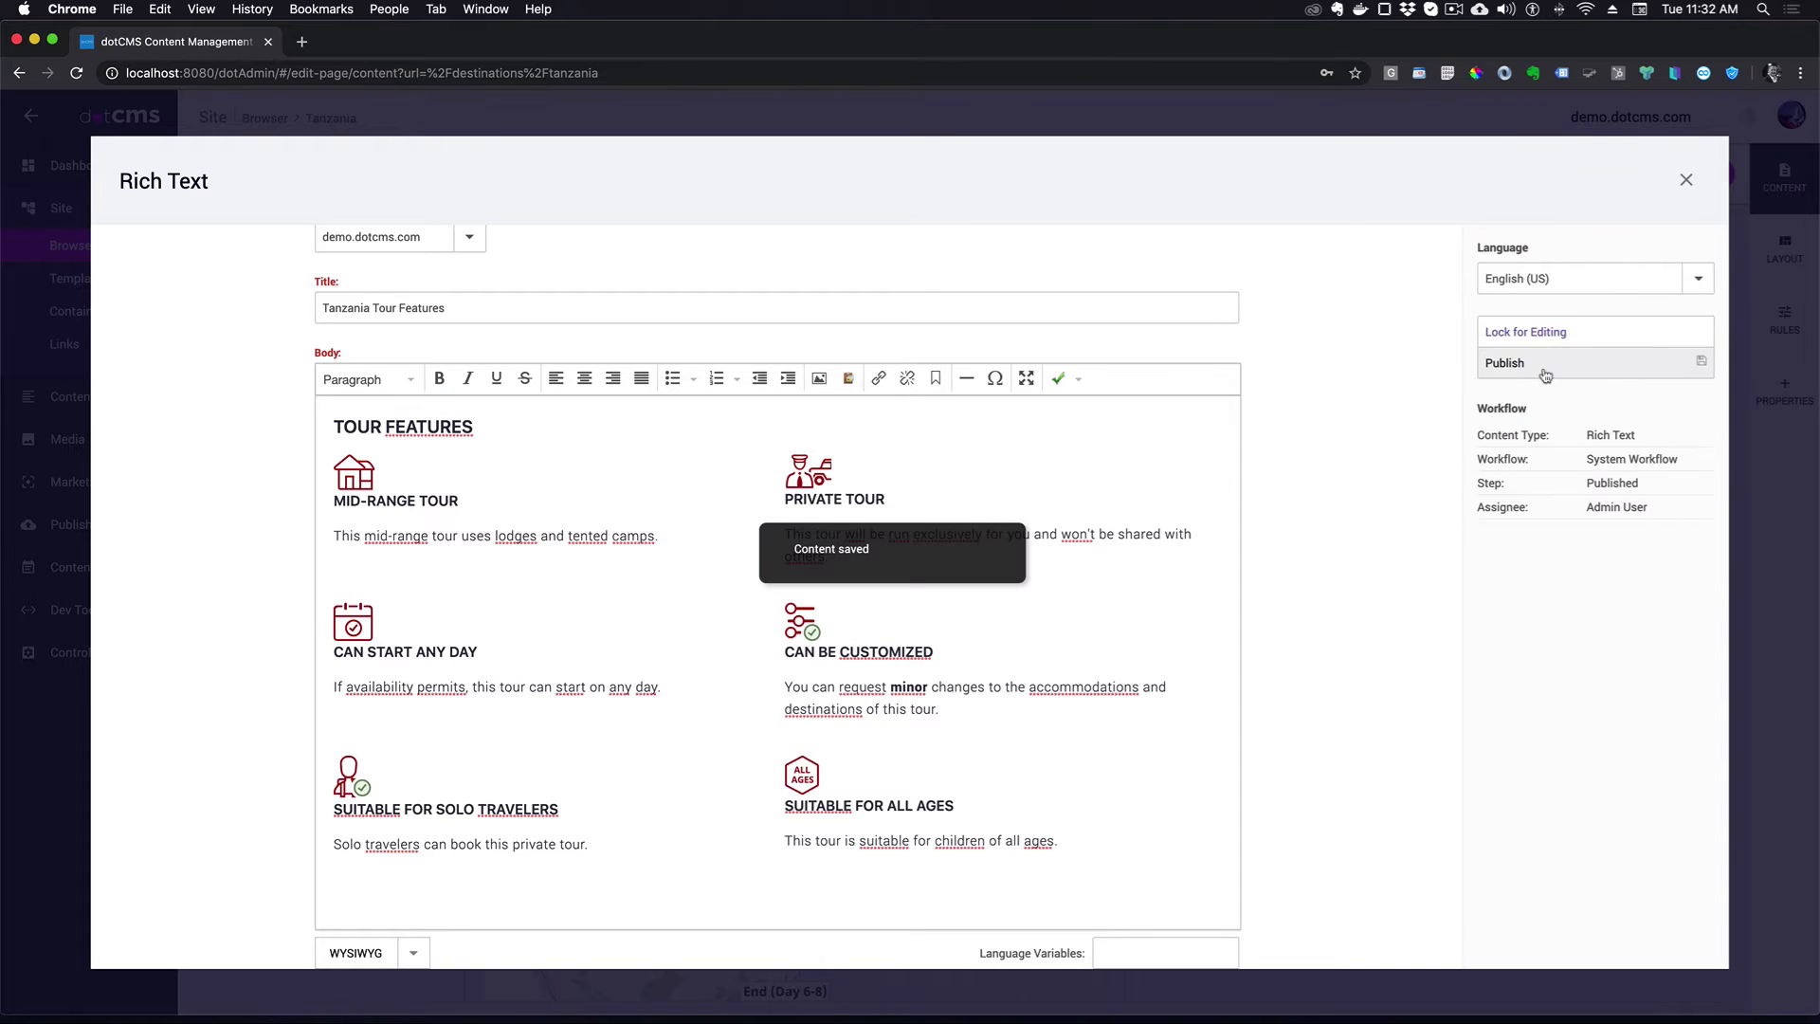
left_click(1688, 182)
scroll(1437, 446, "down", 10)
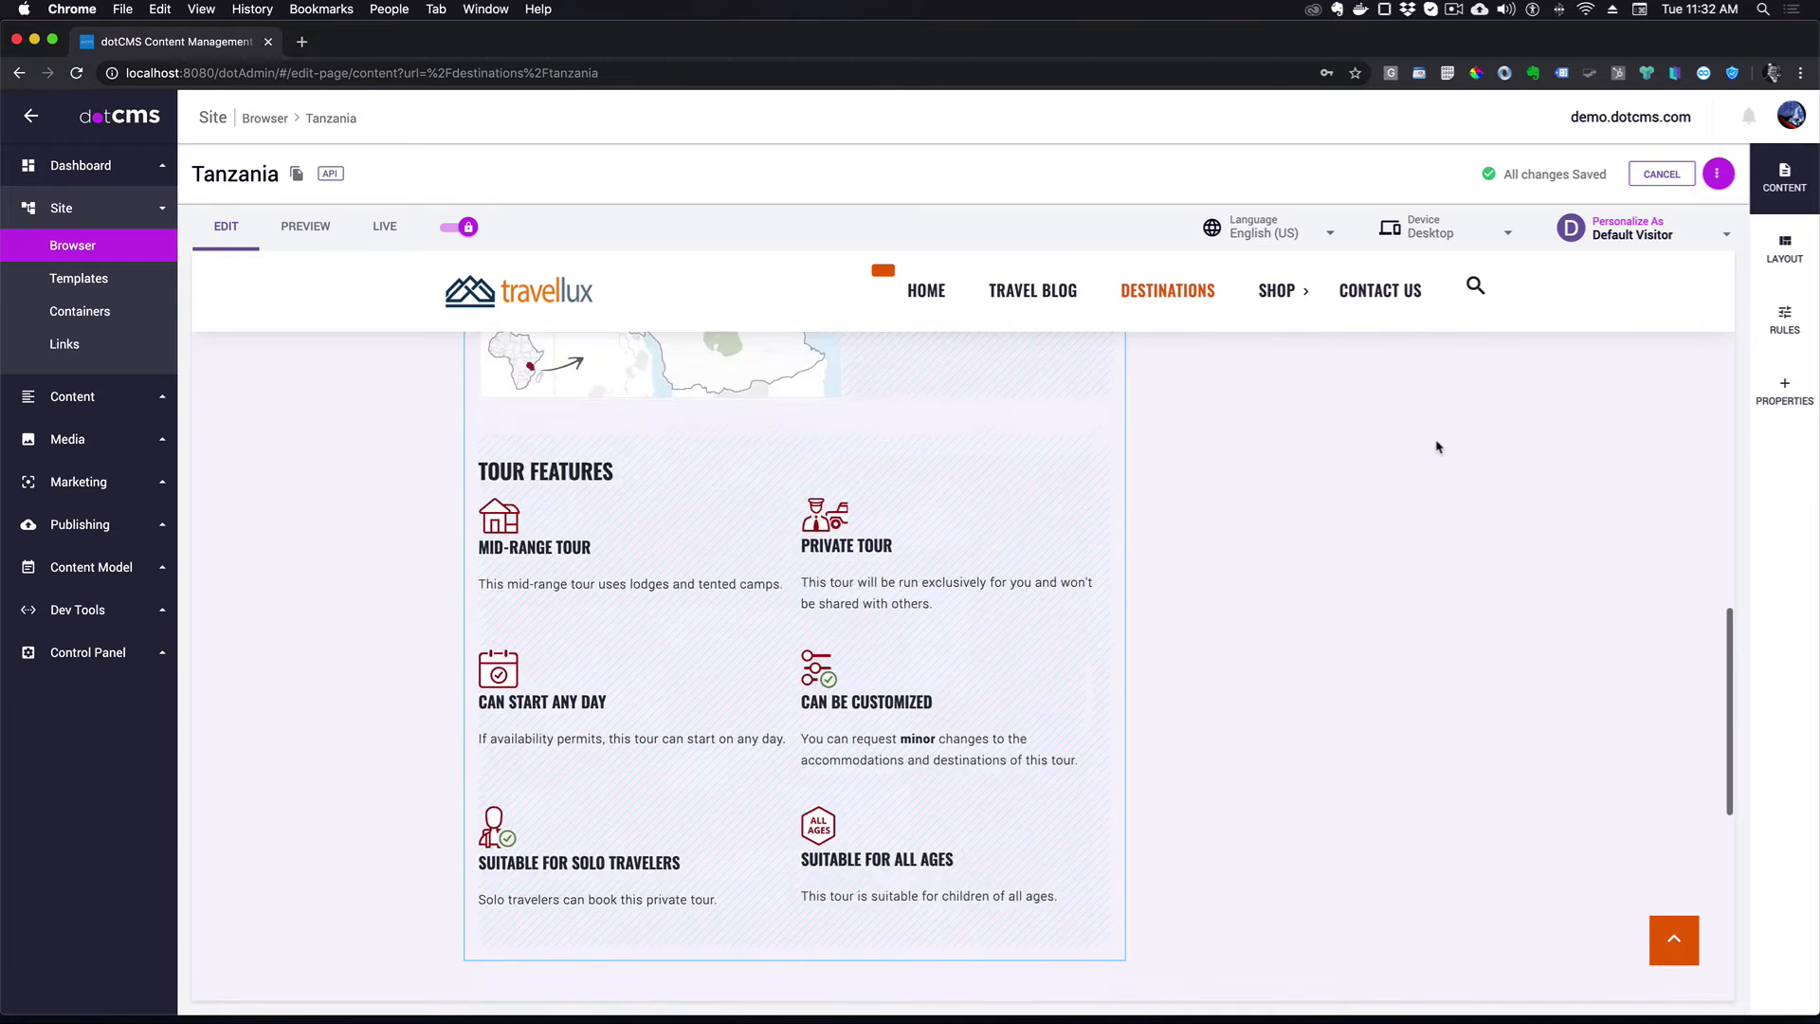
- Create a Rich Text item 'Tanzania Activities' in the left container with the pasted Activities & Transportation body
scroll(1436, 446, "up", 10)
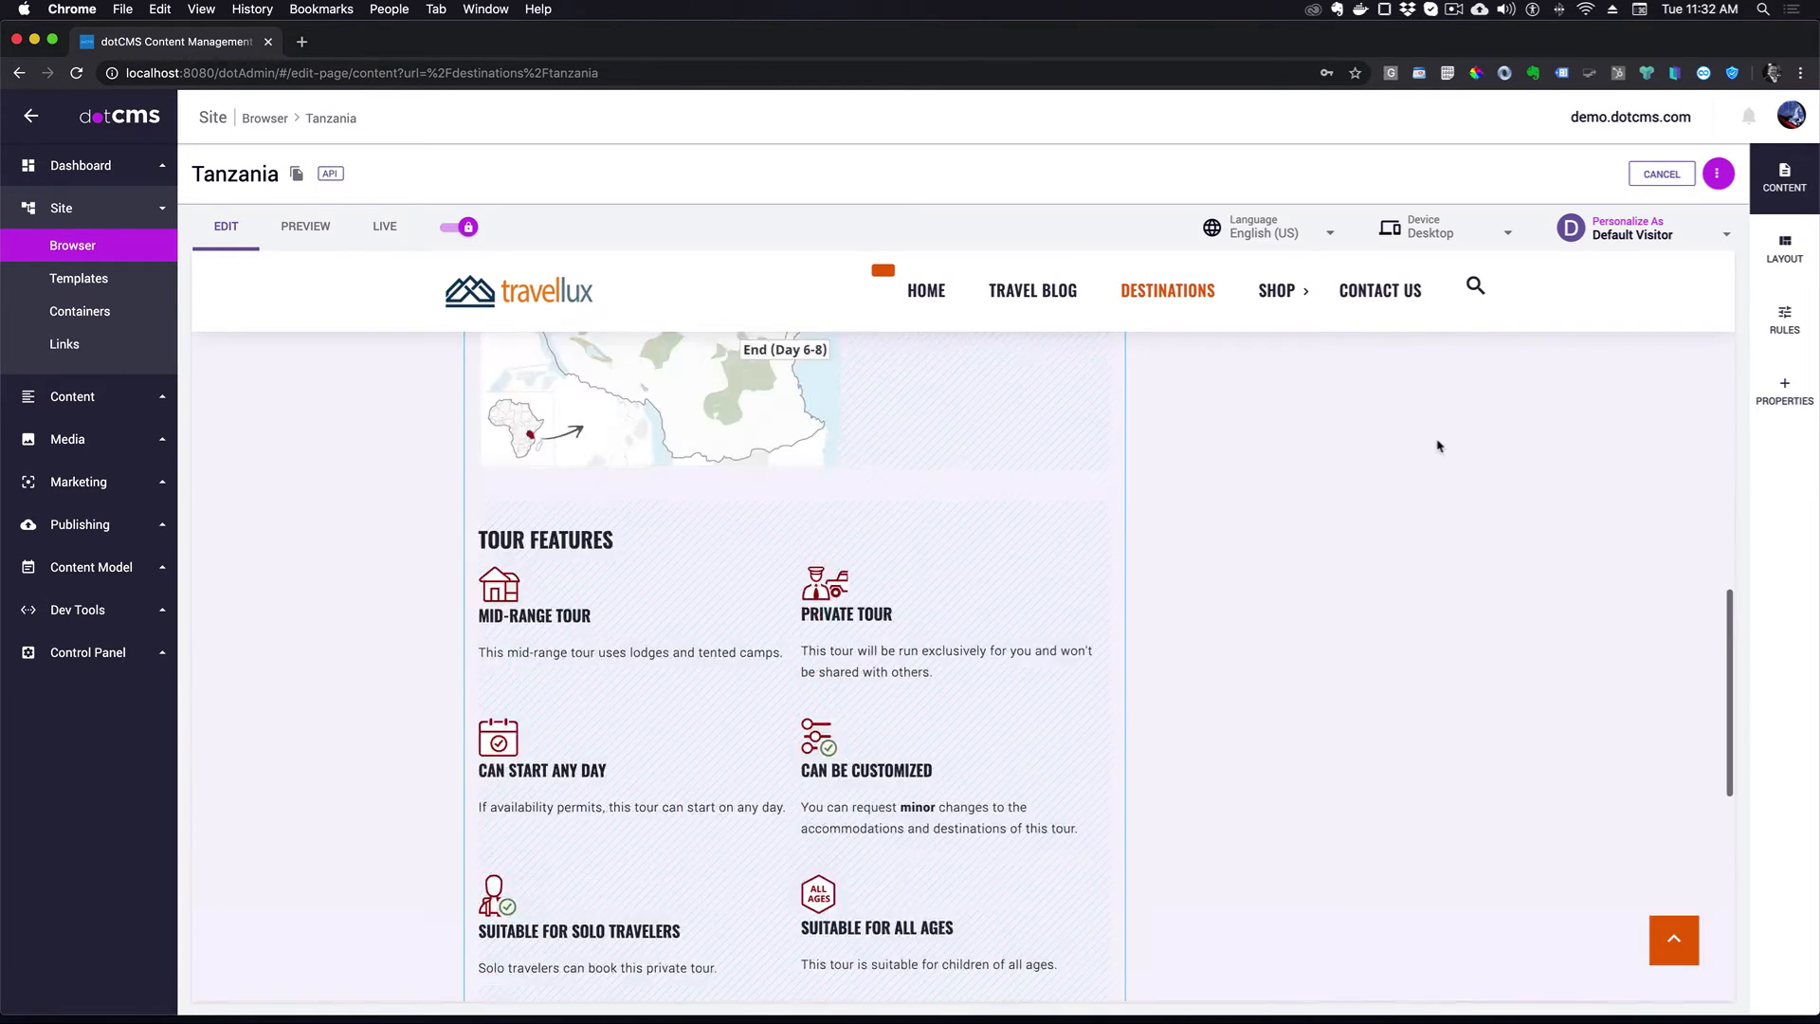
left_click(1097, 459)
left_click(1067, 496)
left_click(1695, 265)
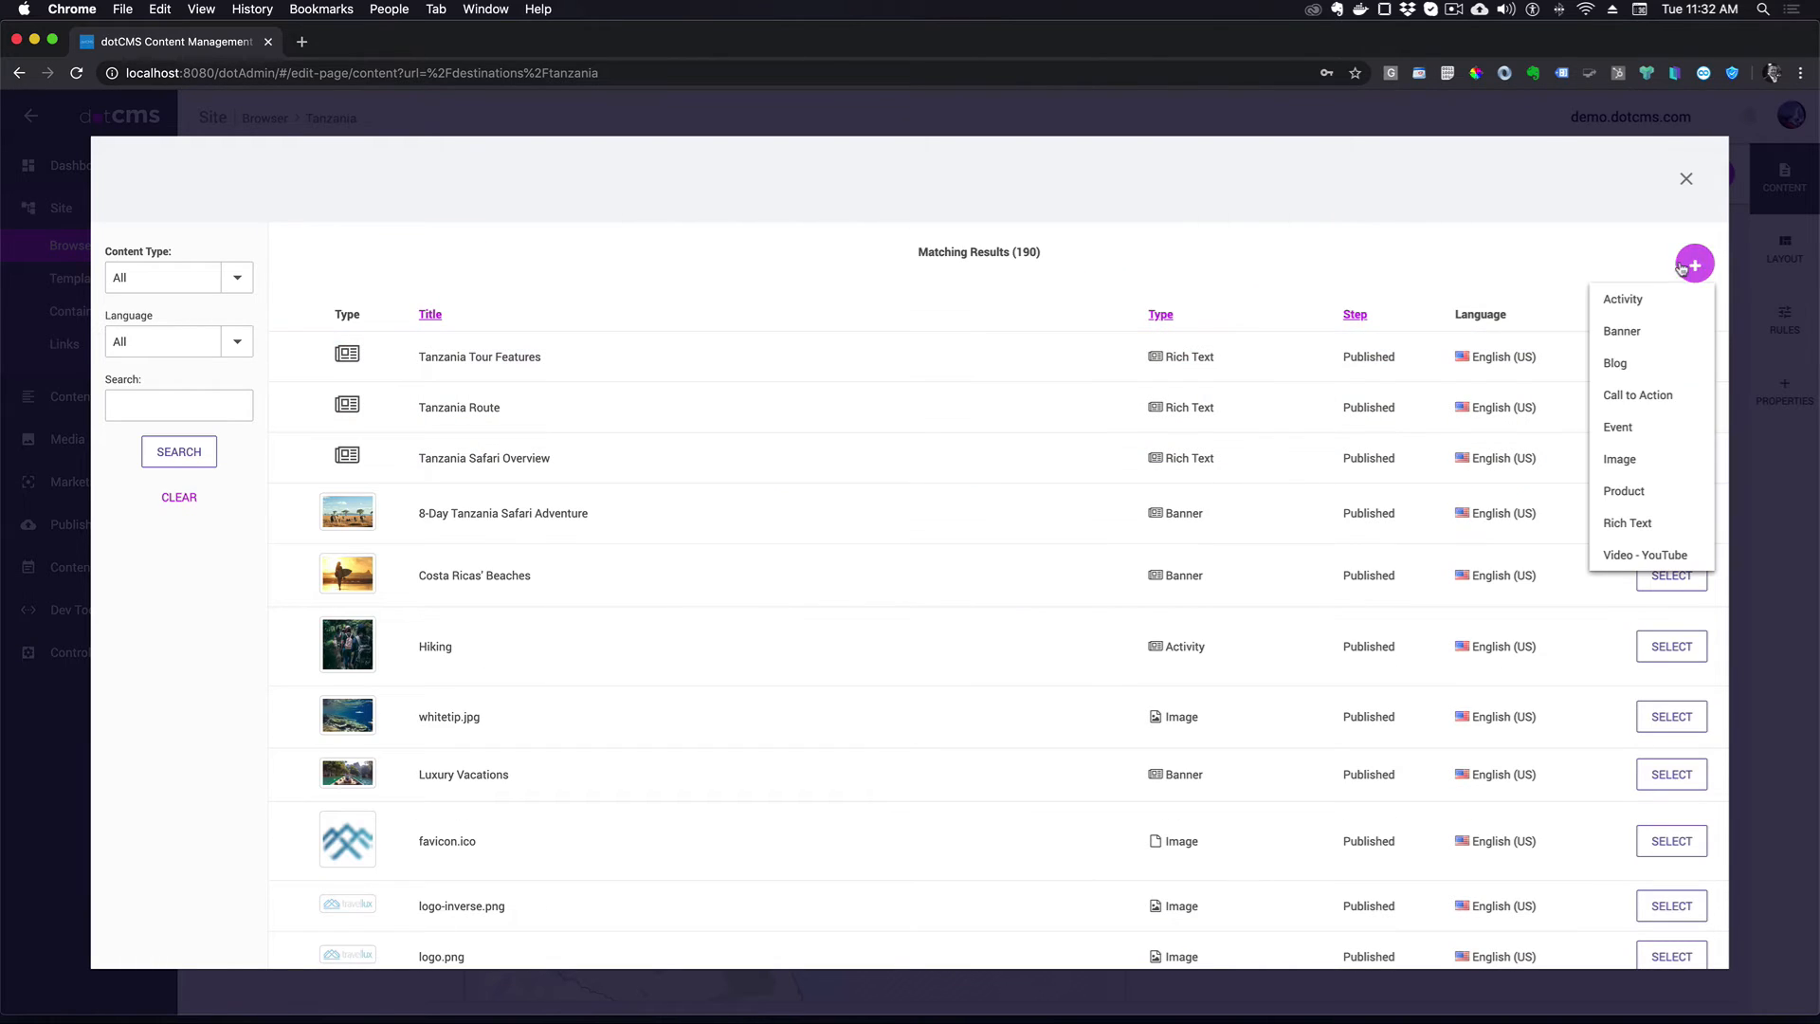
left_click(1650, 527)
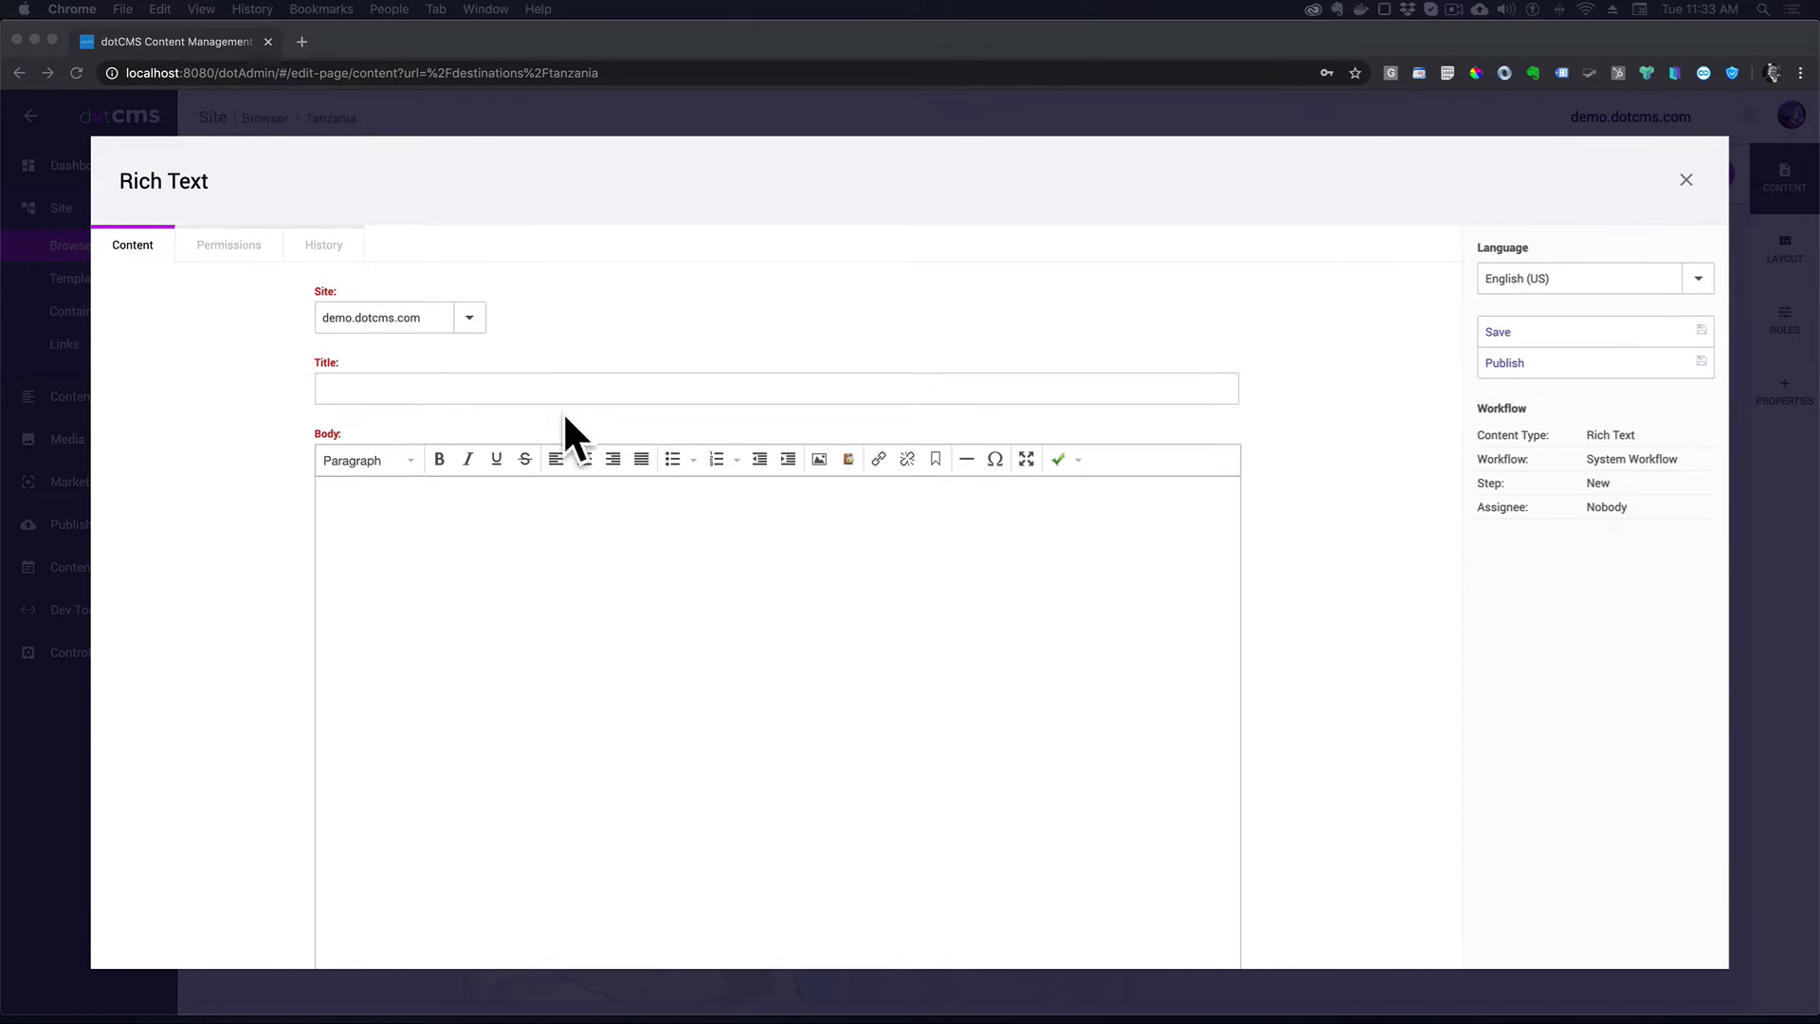
type("Tanzania Activities")
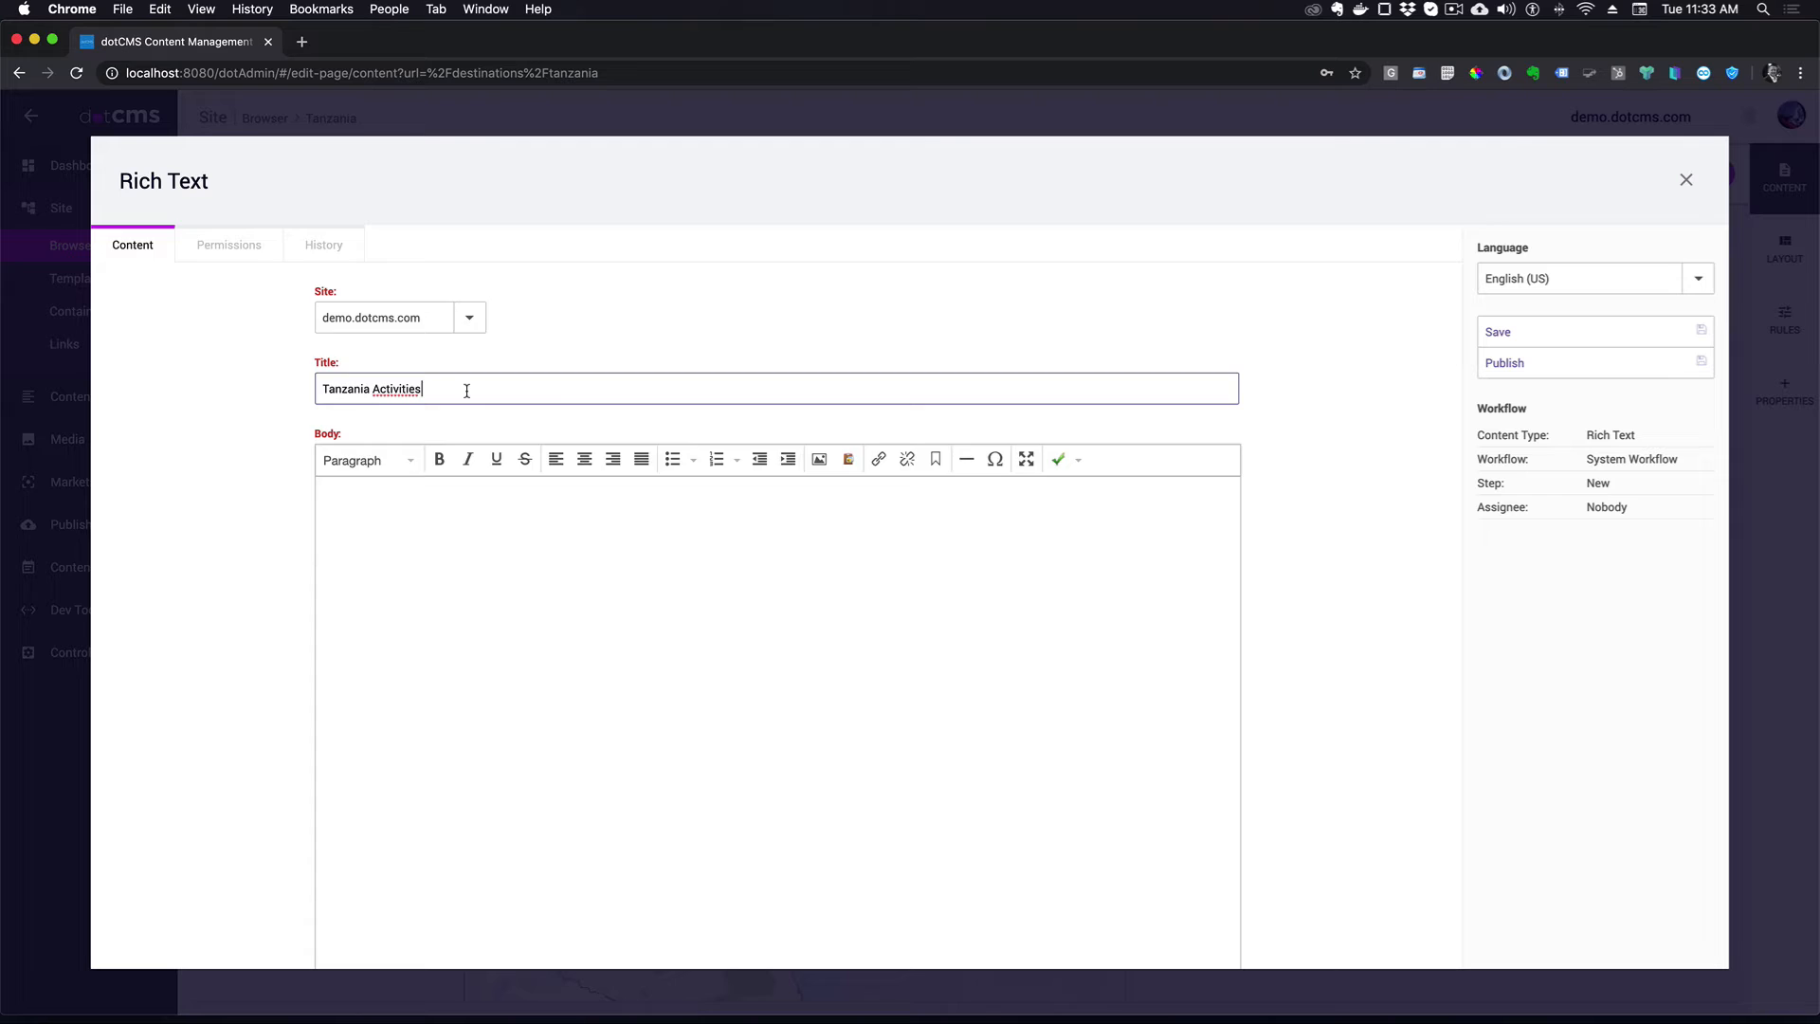
scroll(545, 406, "down", 2)
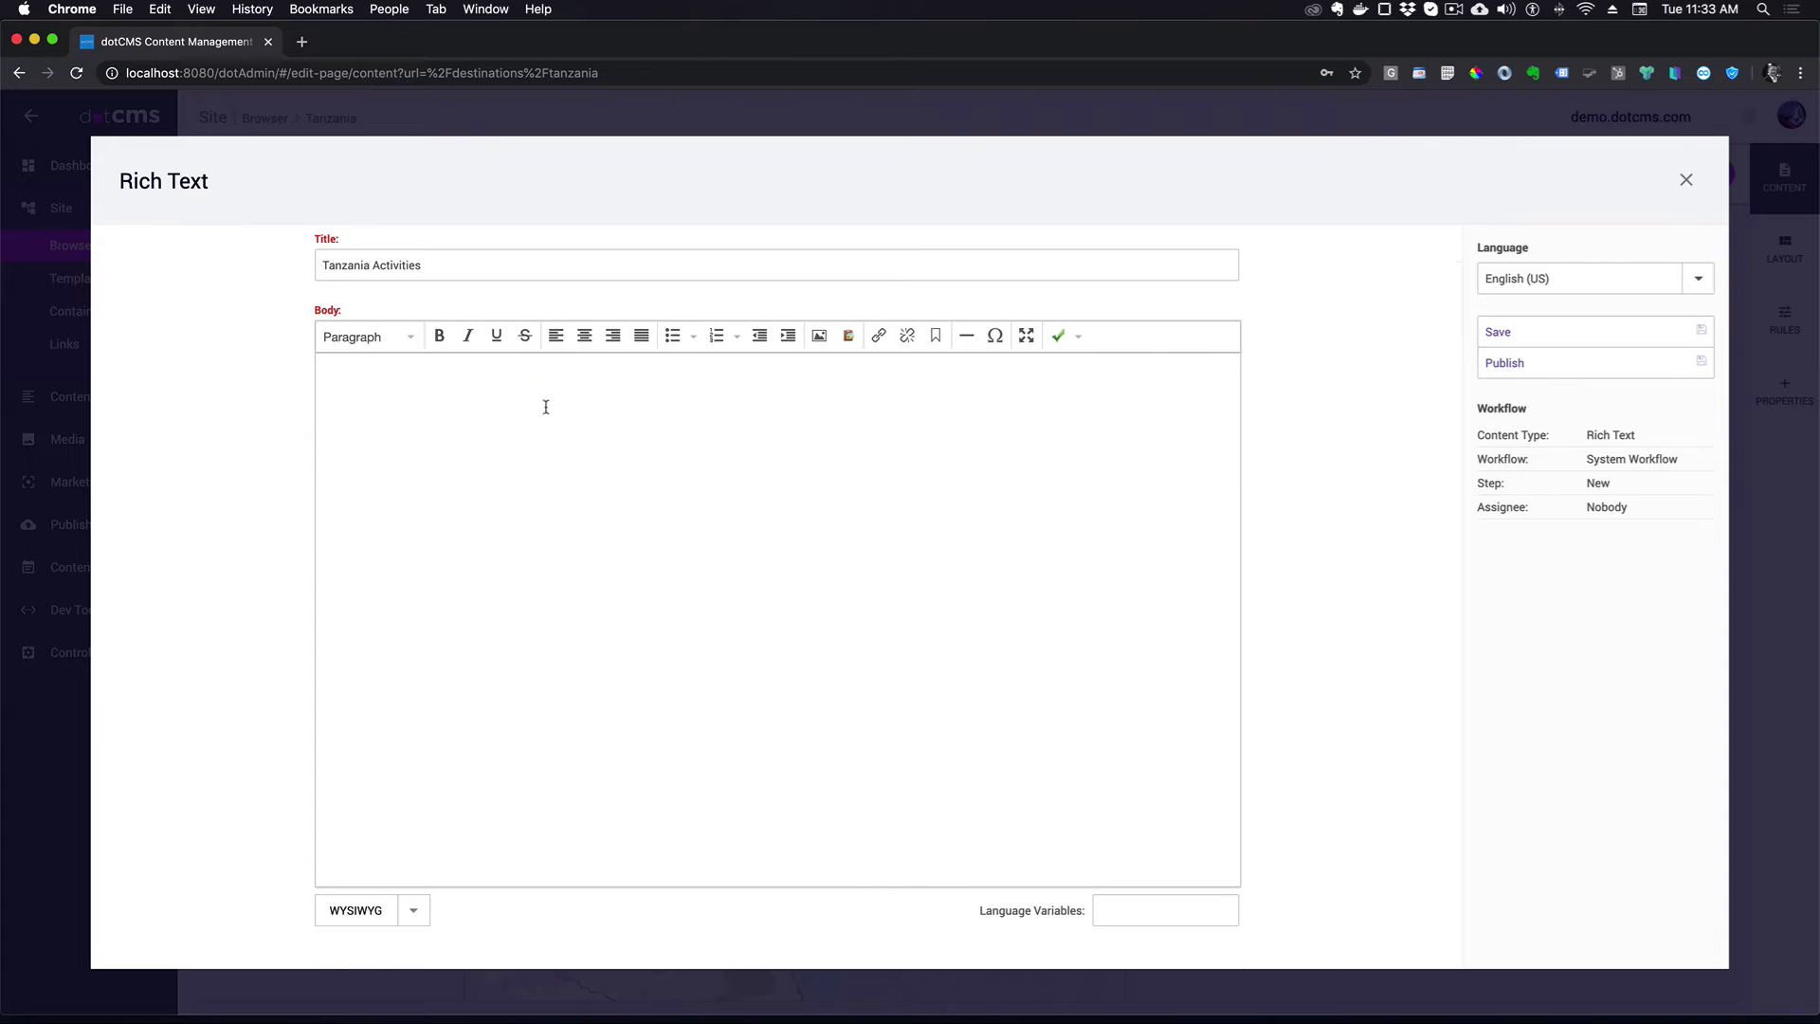
left_click(546, 414)
type("ACTIVITIES & TRANSPORTATION Activities: game drives Game drives: open-sided 4x4 vehicle & pop-up roof 4x4 vehicle Getting around: pop-up roof 4x4 vehicle & air transfer A transfer from and back to the airport is included")
scroll(1045, 233, "up", 1)
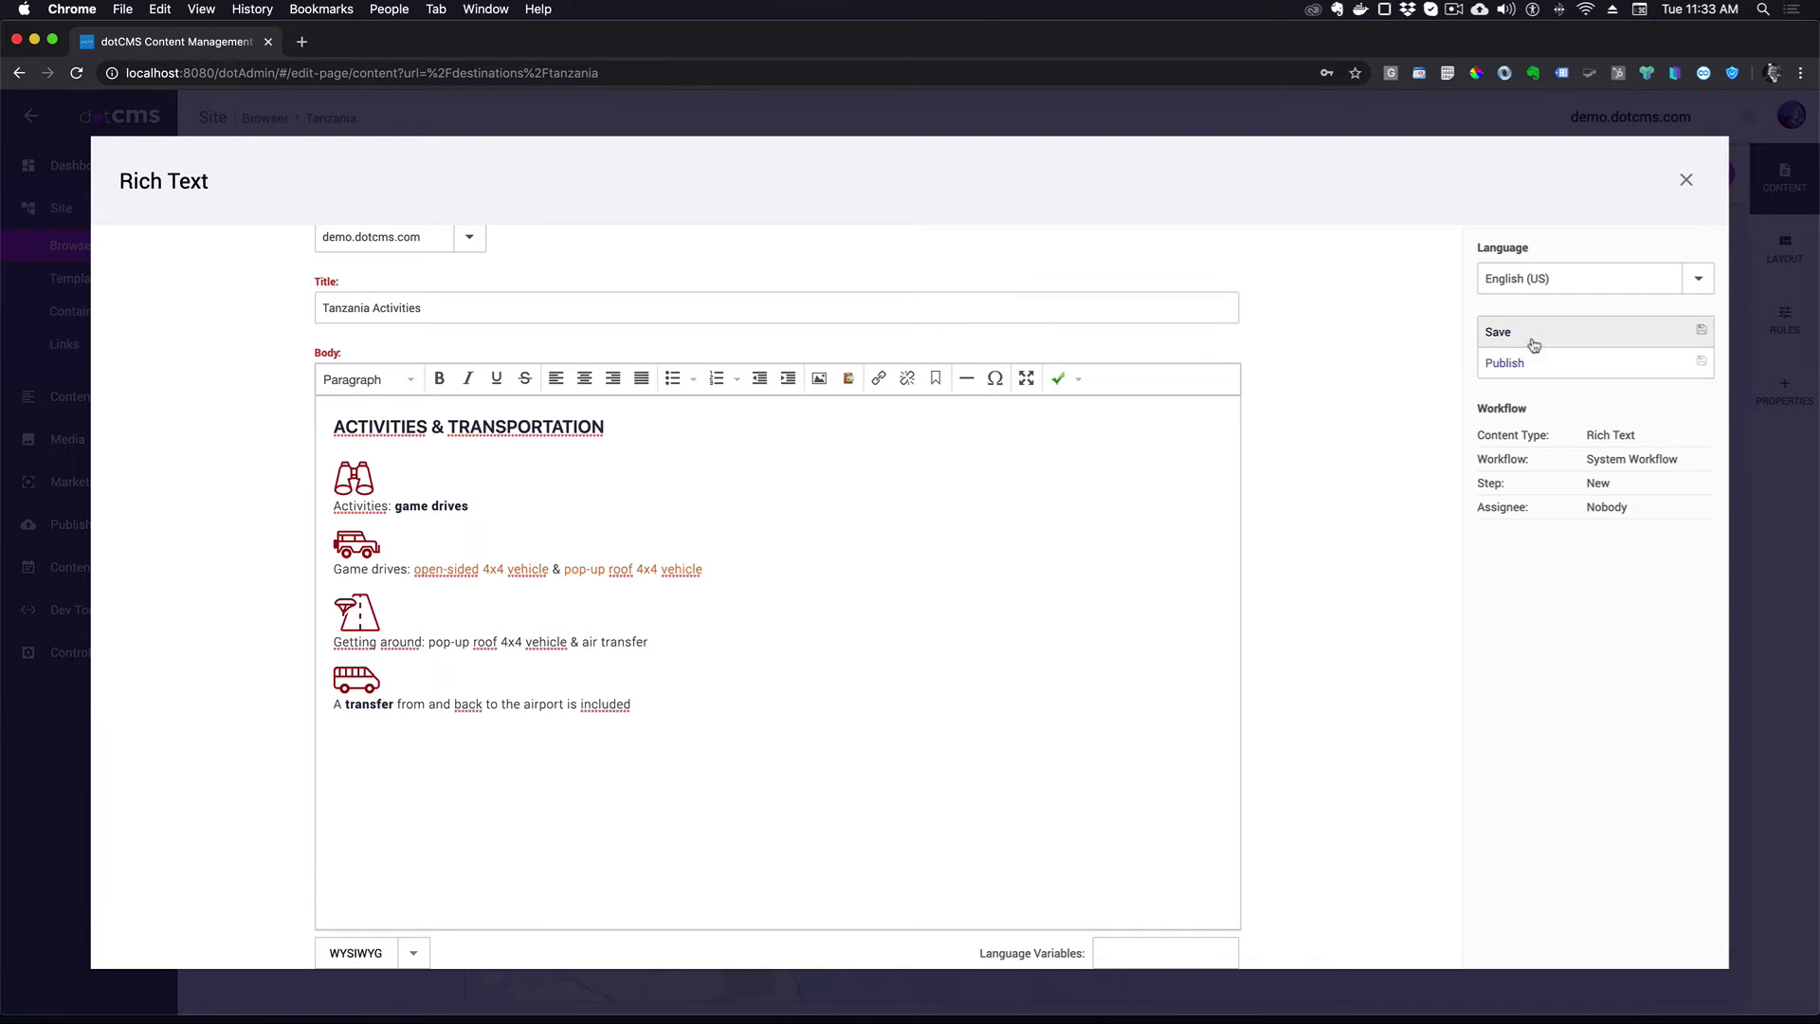
- Publish the Tanzania Activities content and check it below Tour Features on the page
left_click(1528, 368)
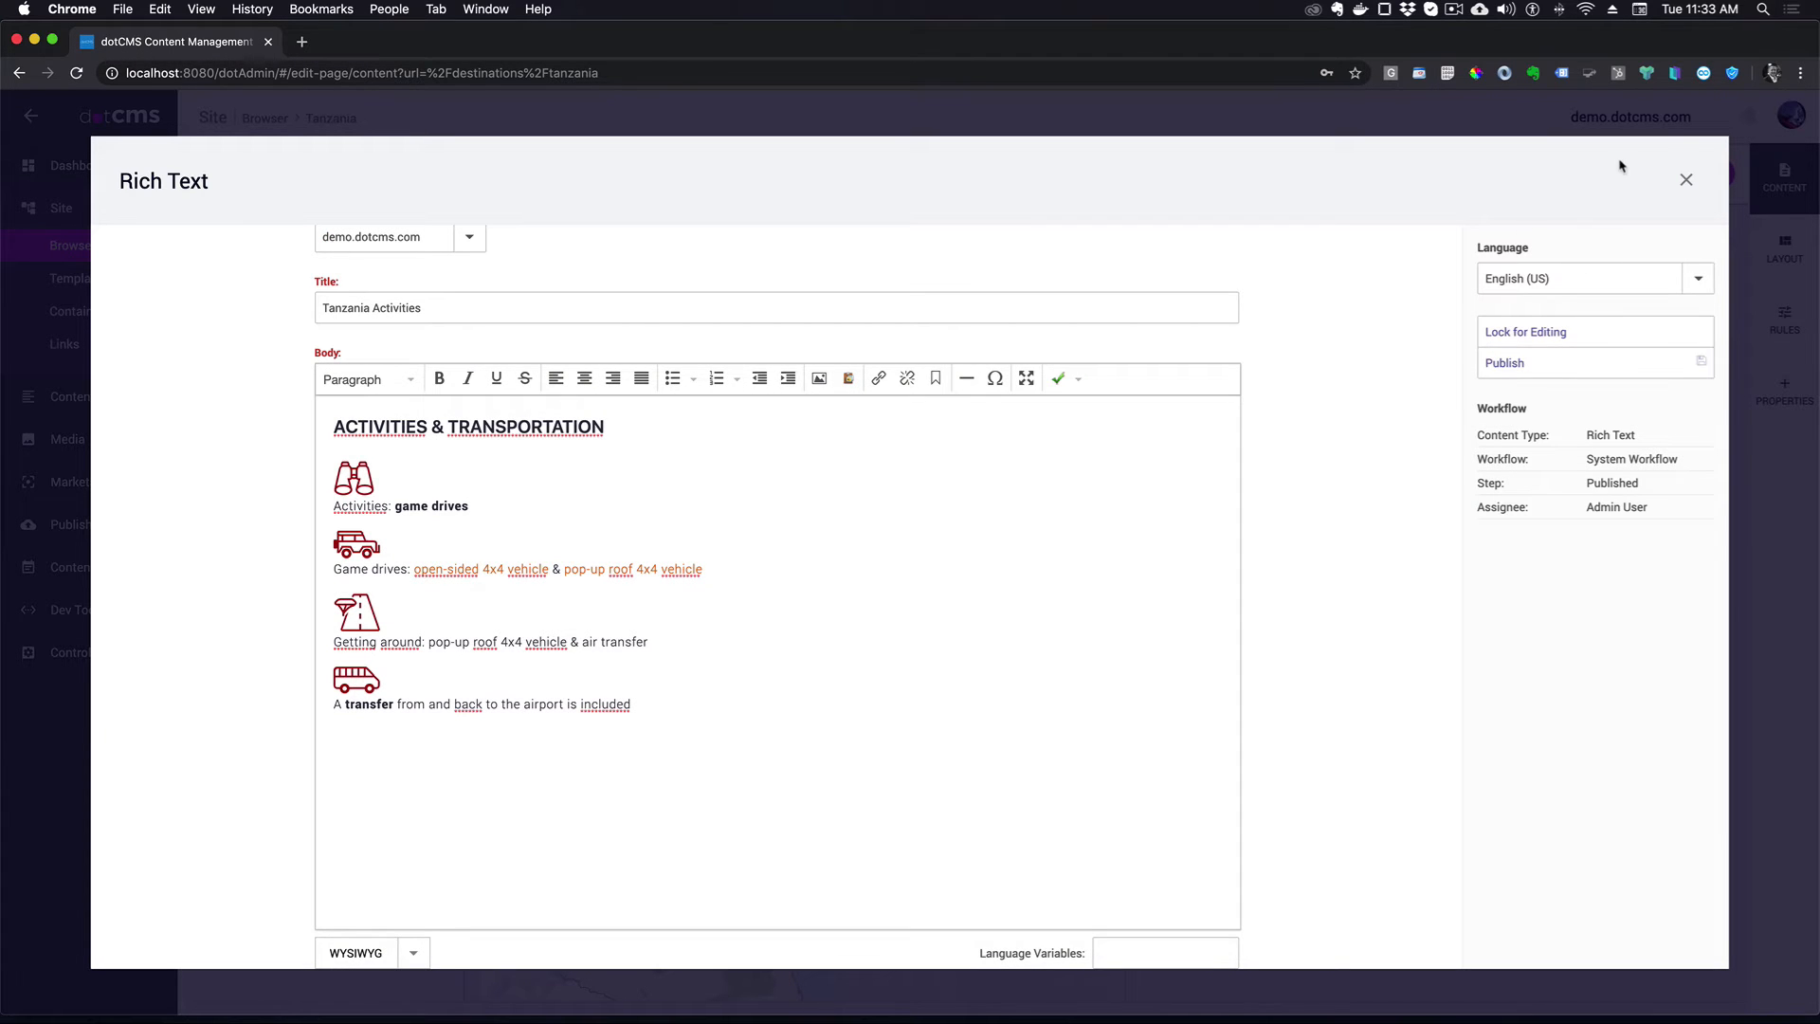
left_click(1687, 180)
scroll(1507, 379, "down", 10)
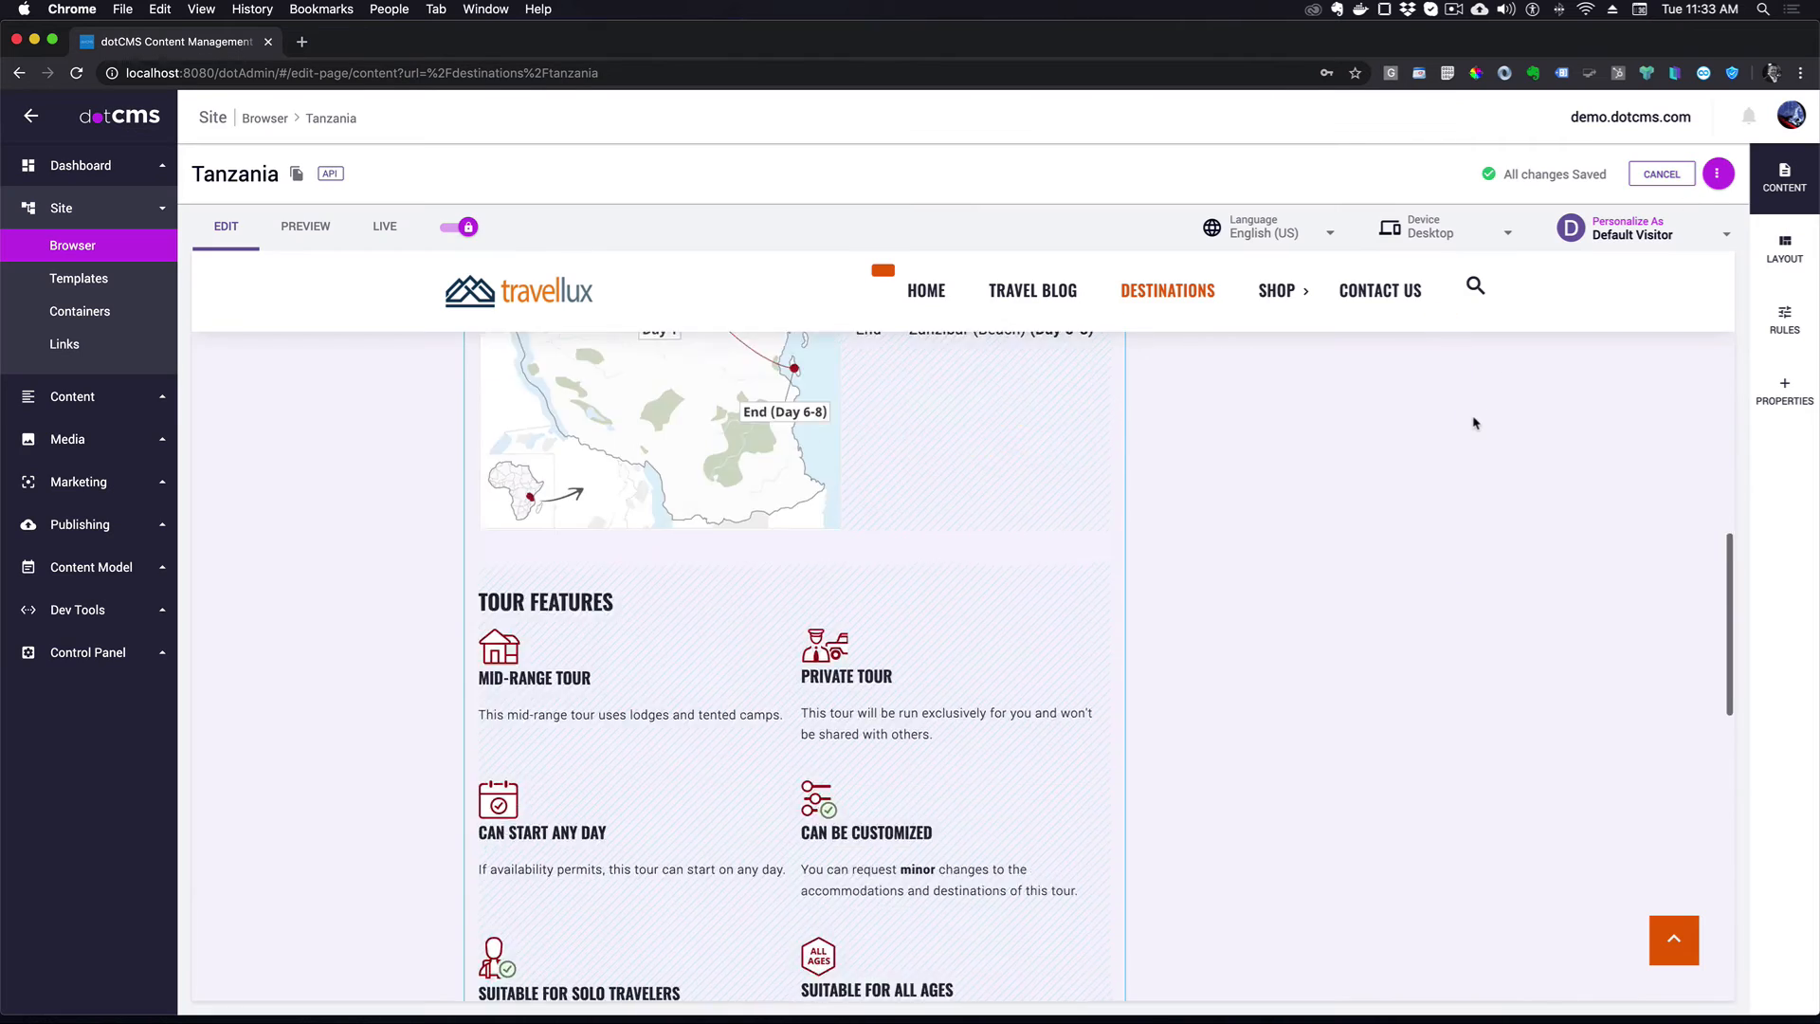
scroll(1466, 427, "down", 5)
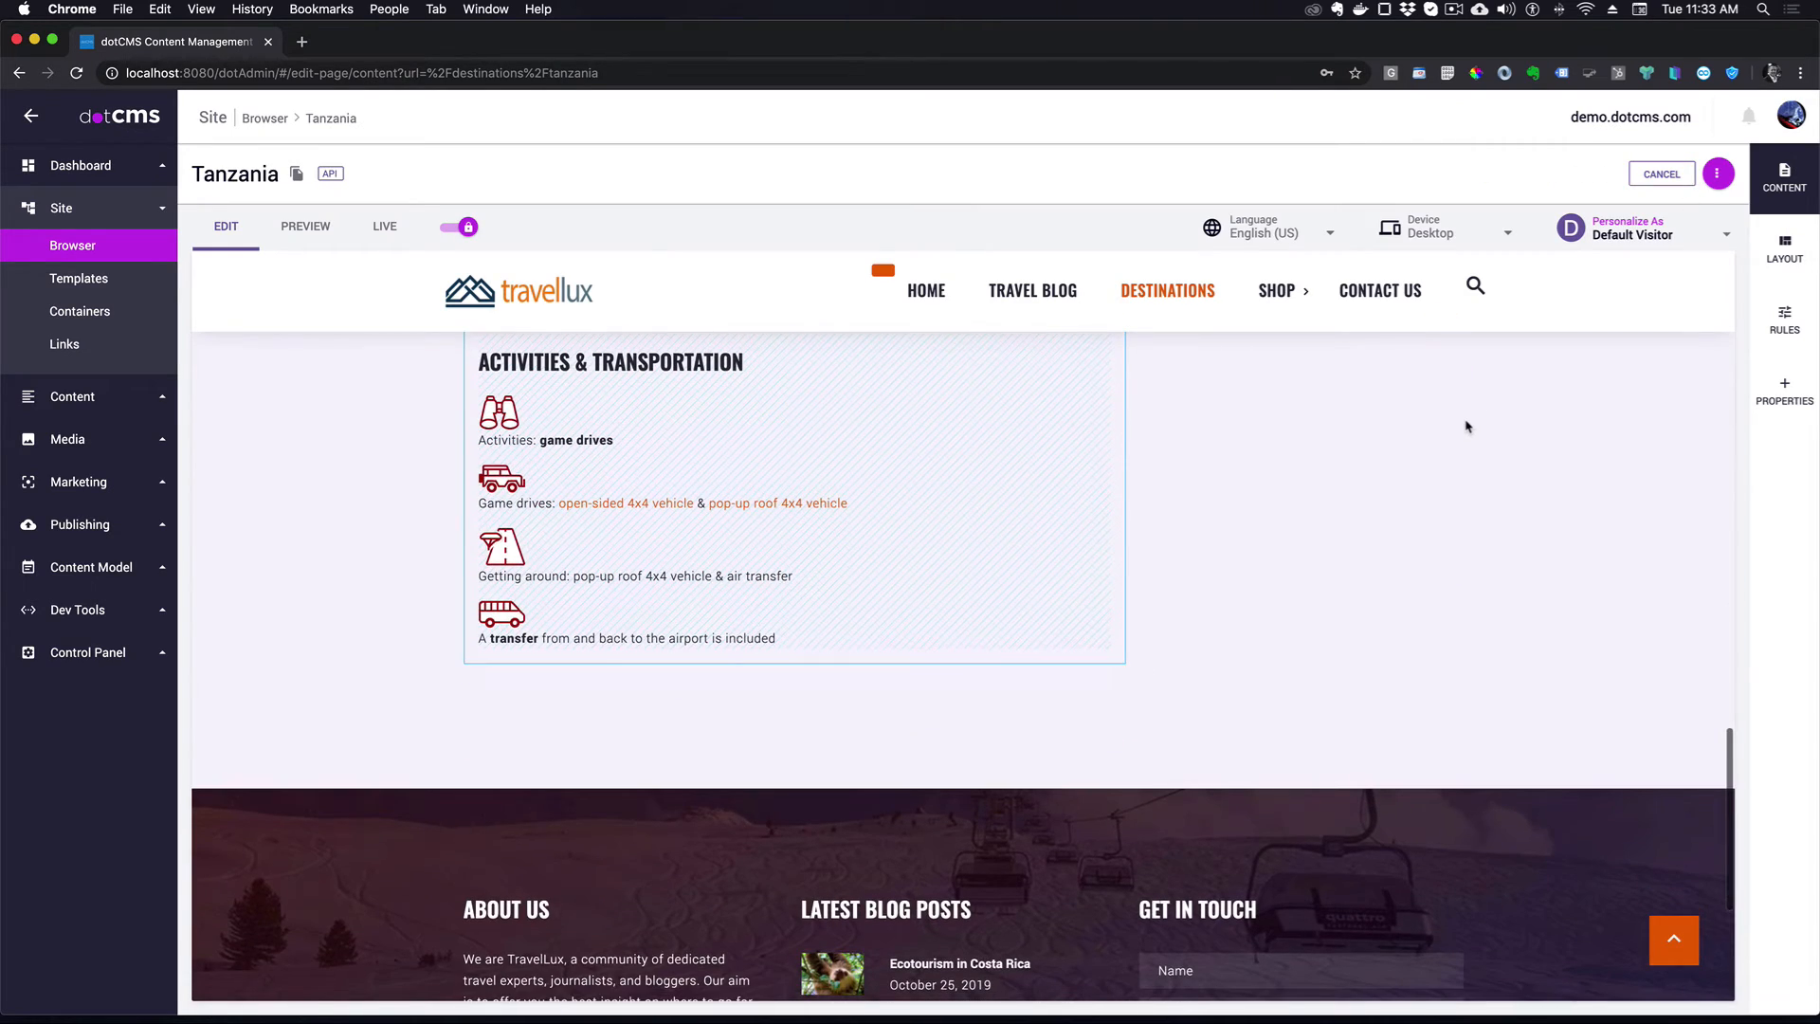
scroll(1466, 426, "up", 15)
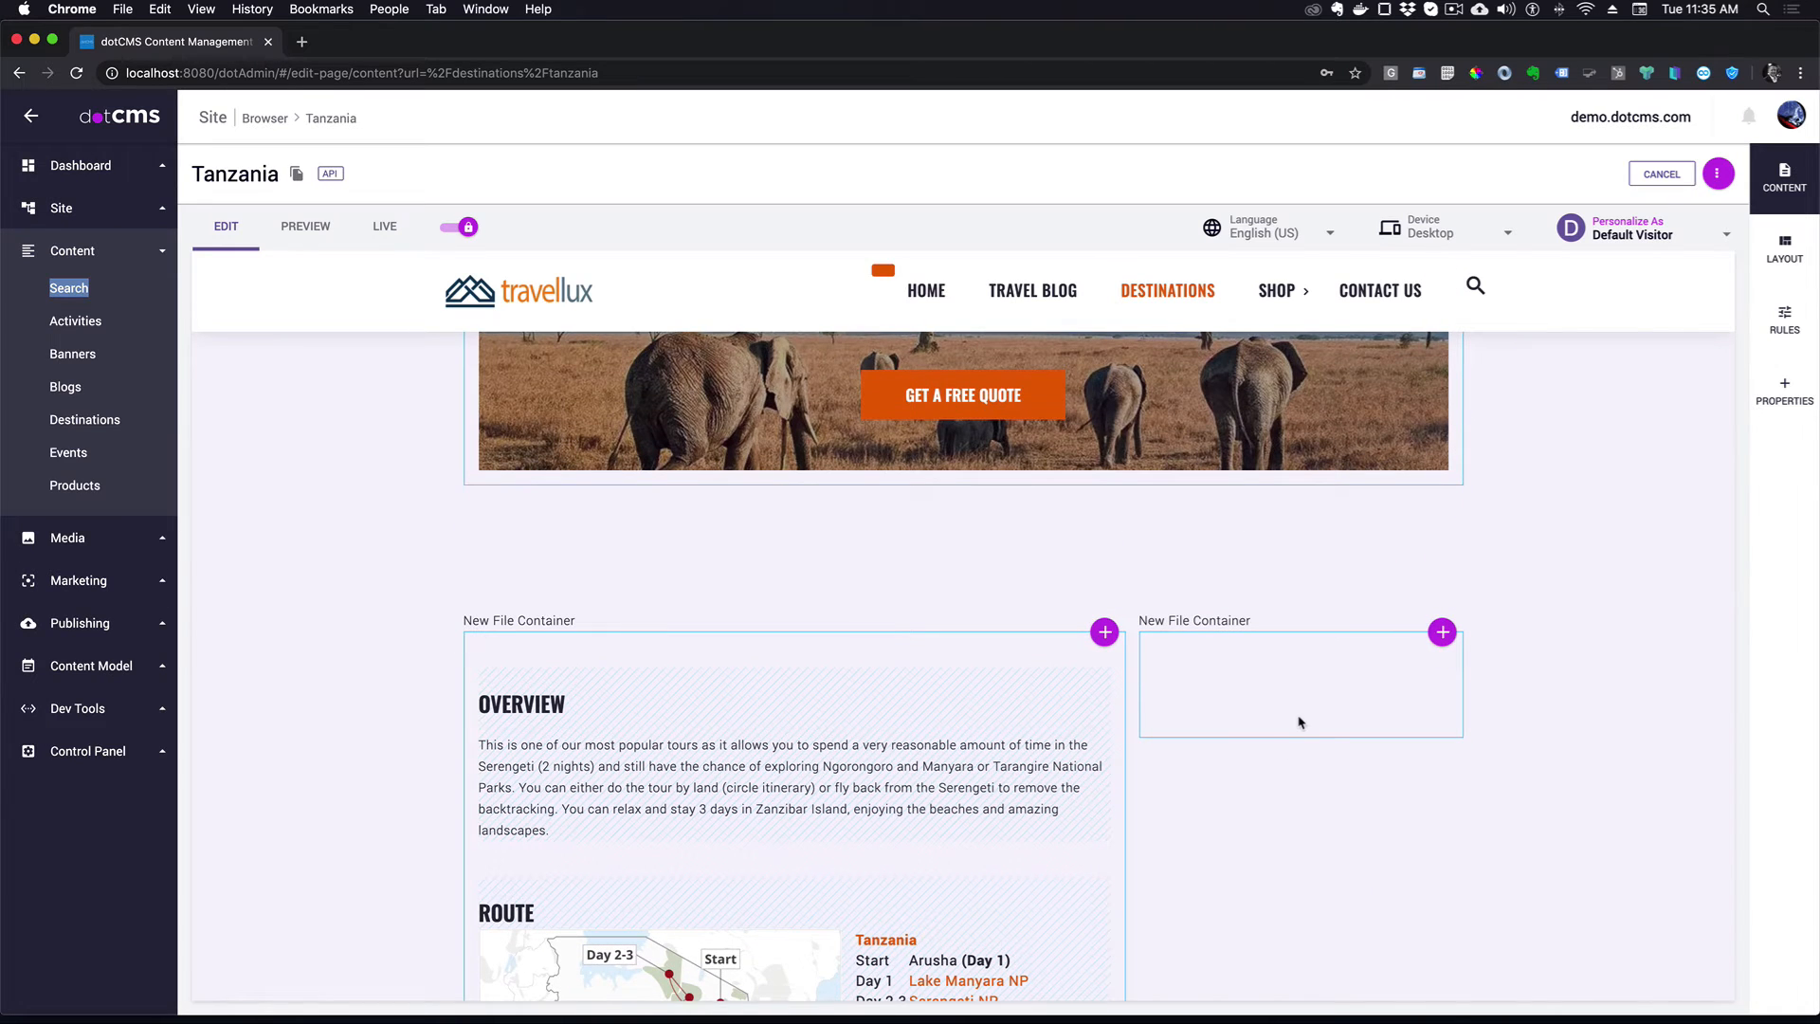
- Place the existing Tanzania Accommodation content, the Accommodation & Meals table, after the activities block
left_click(1106, 635)
left_click(1085, 666)
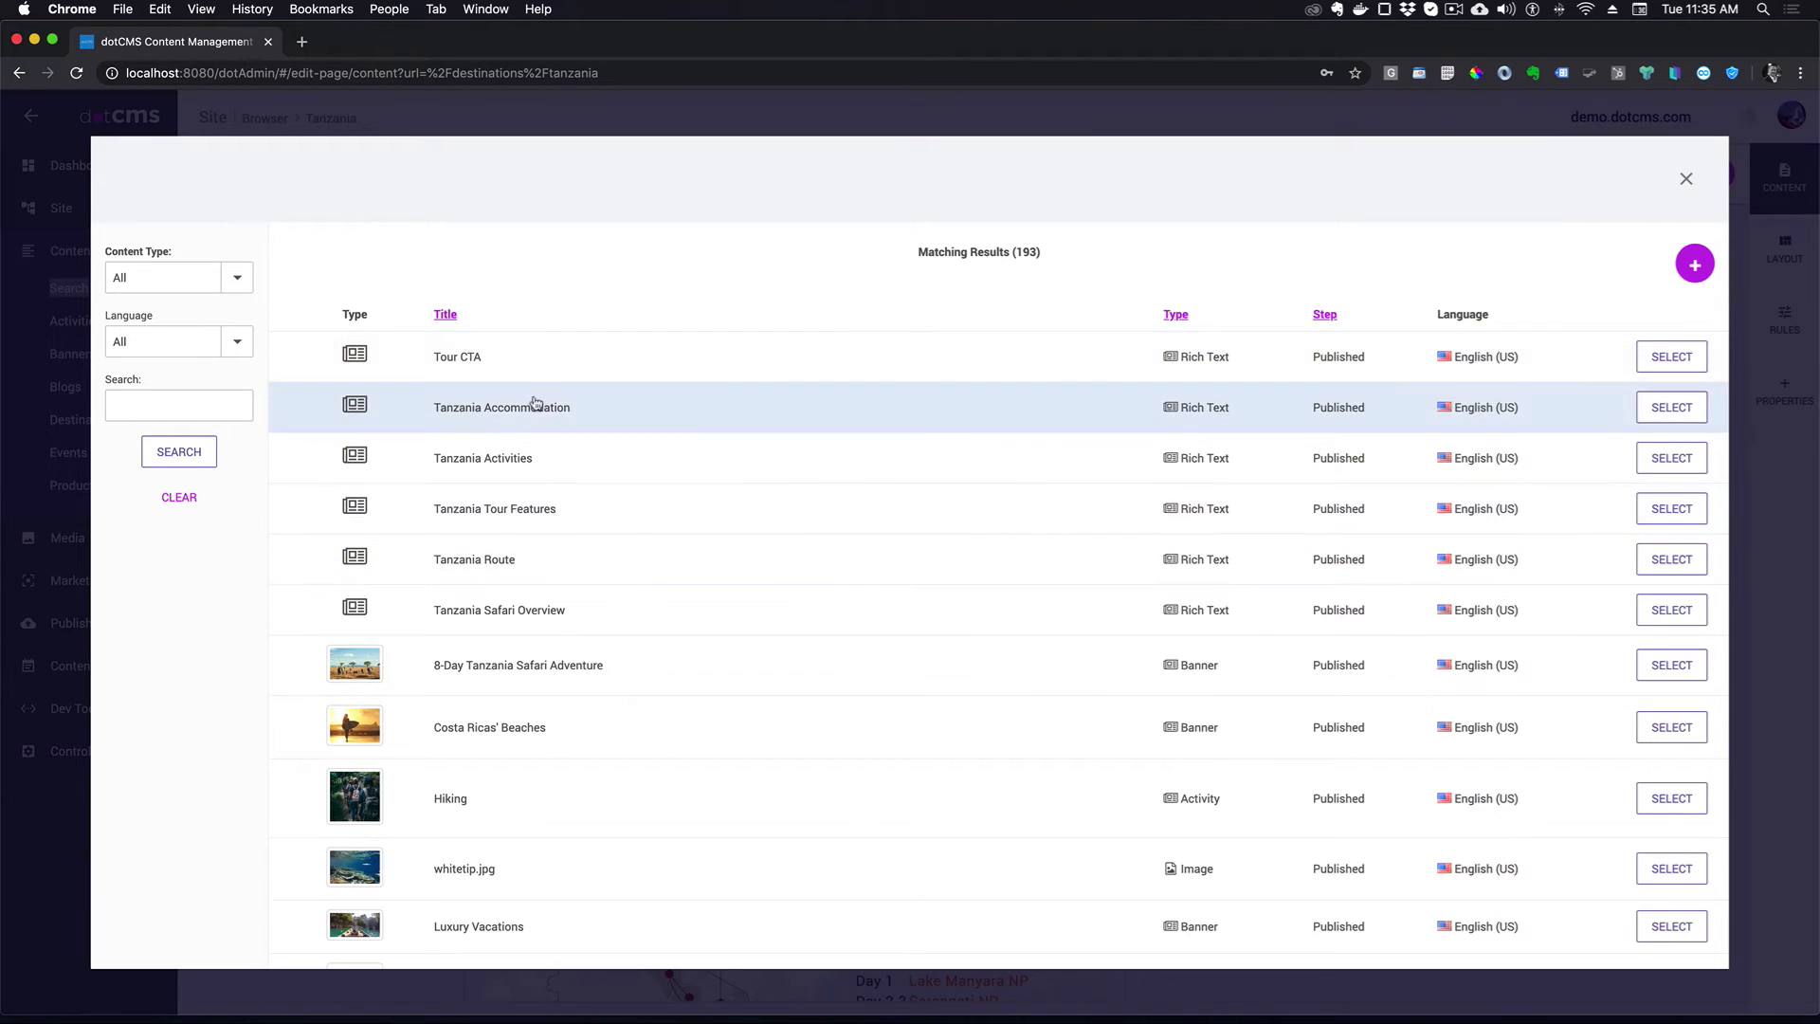
left_click(1674, 408)
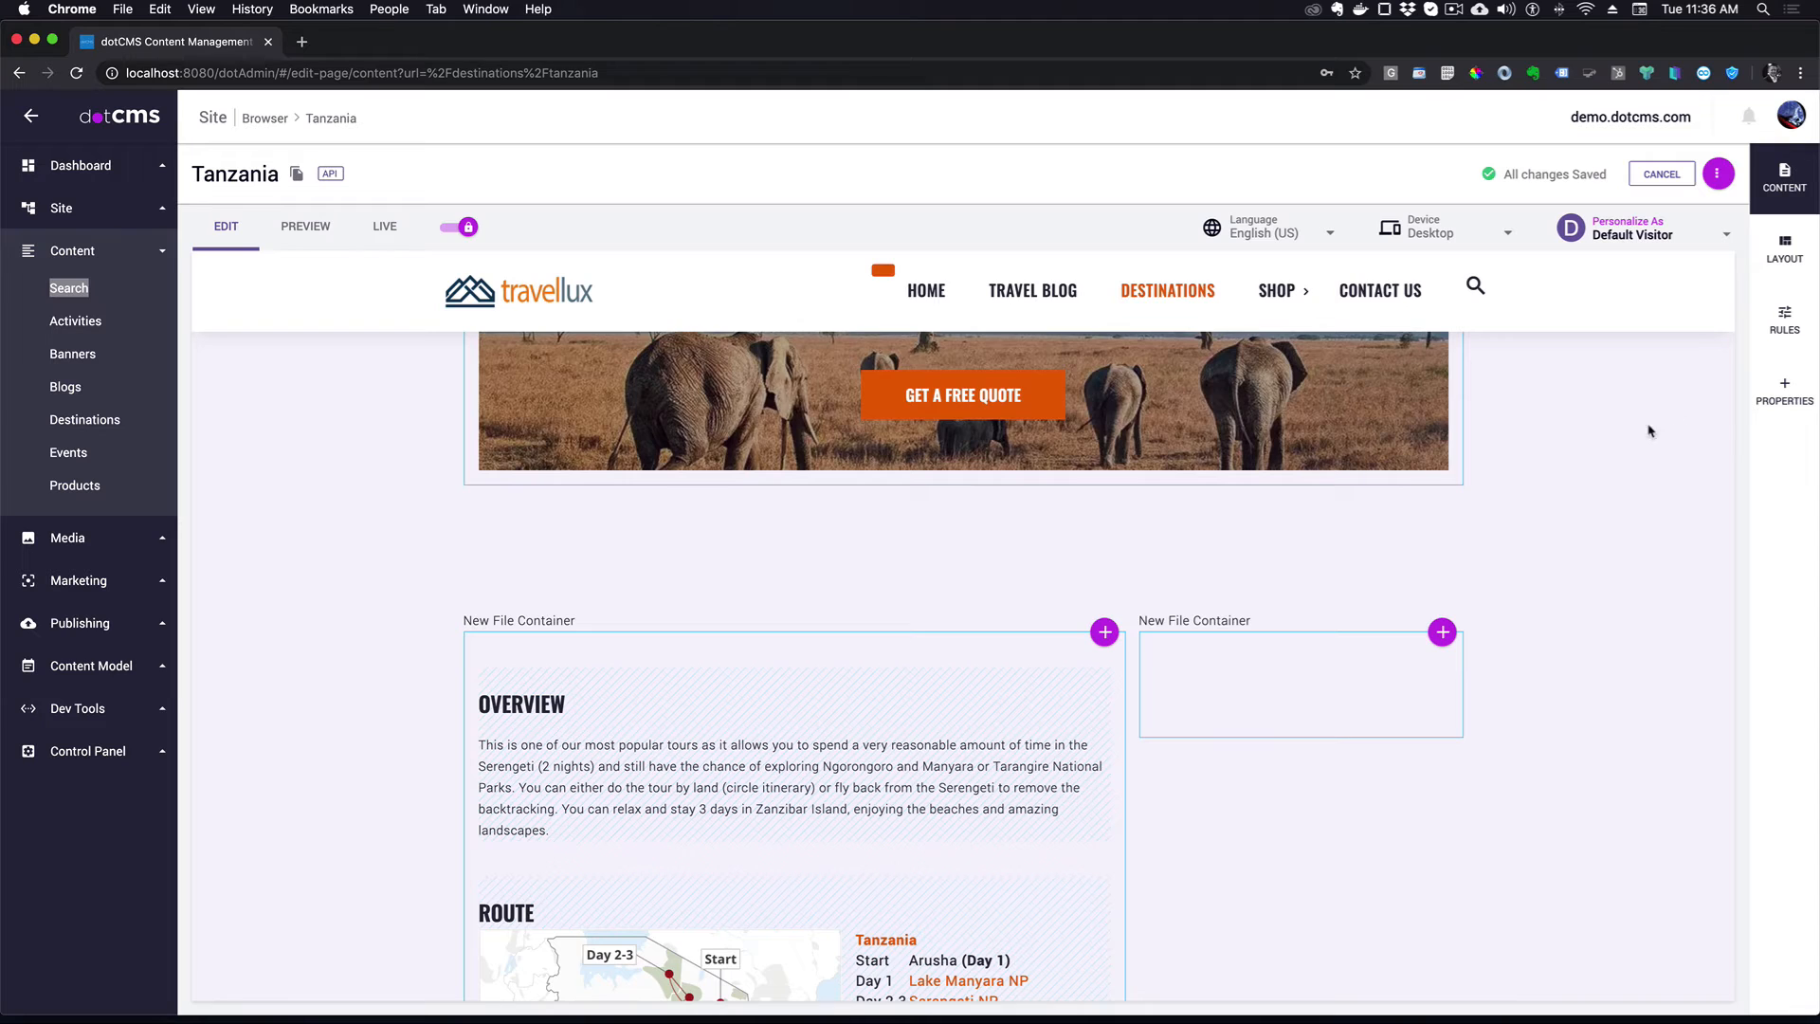
scroll(1182, 641, "down", 15)
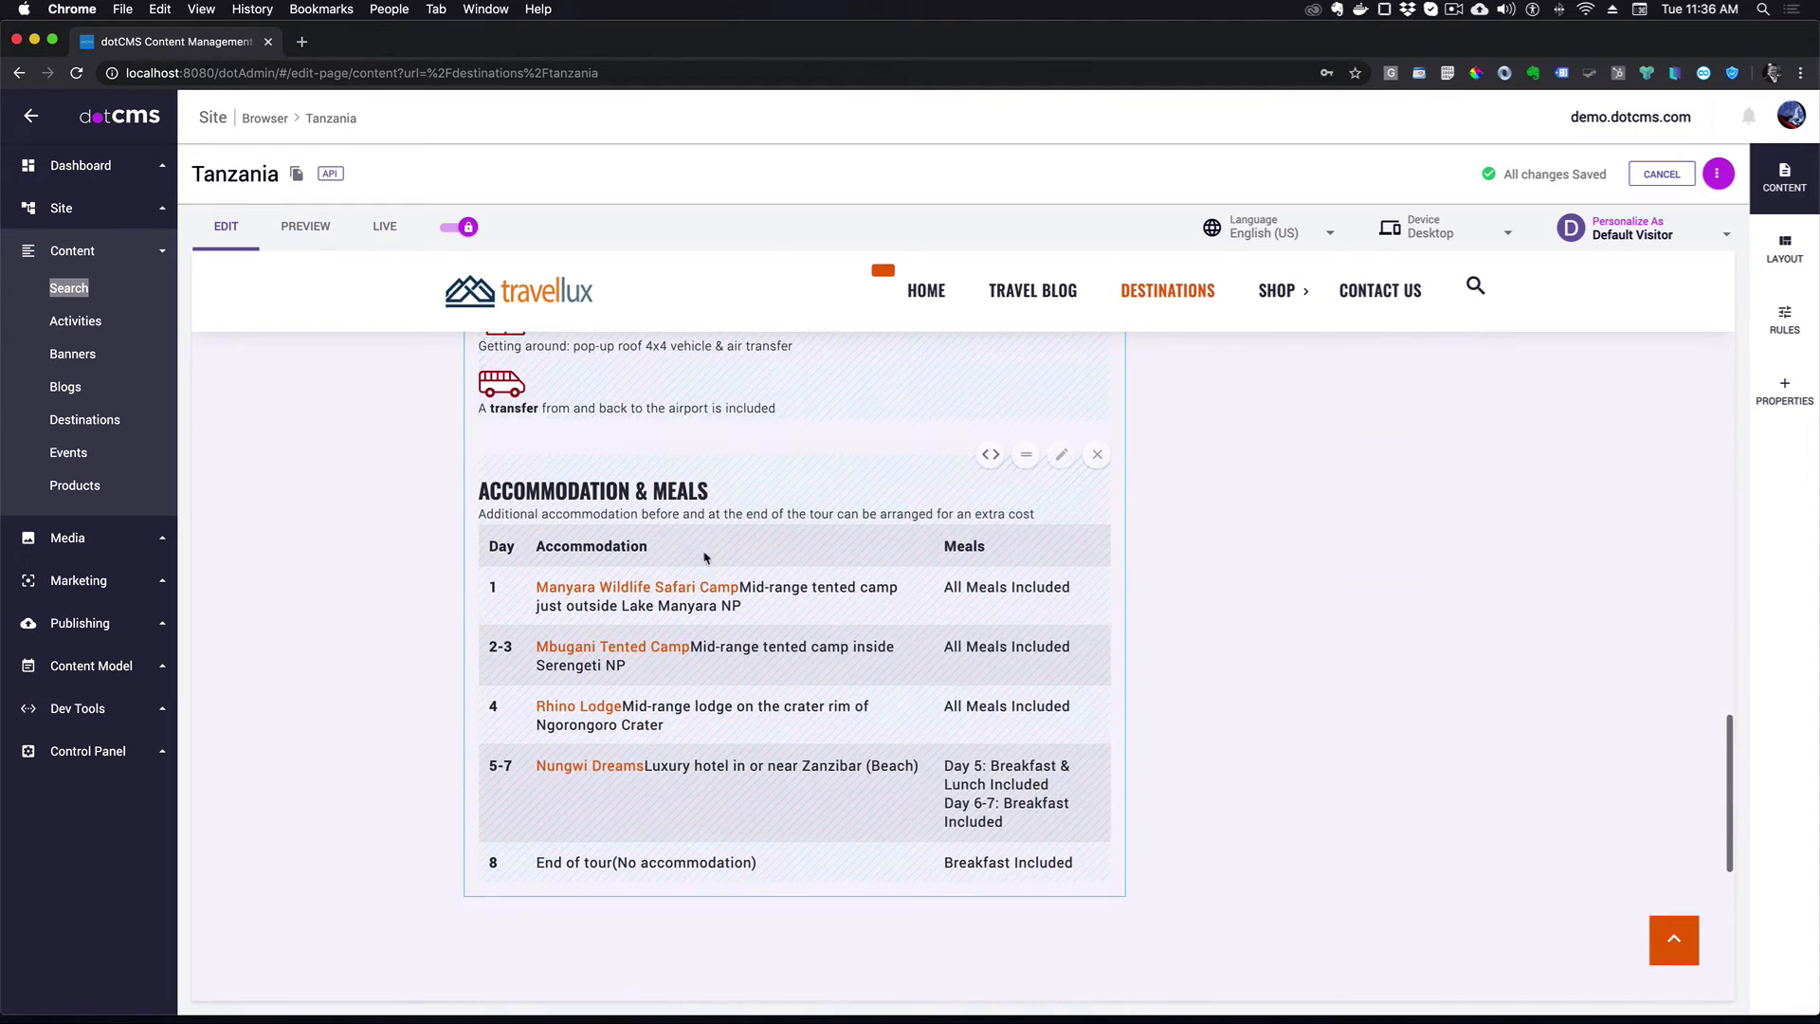
scroll(1056, 662, "up", 15)
scroll(1145, 629, "down", 5)
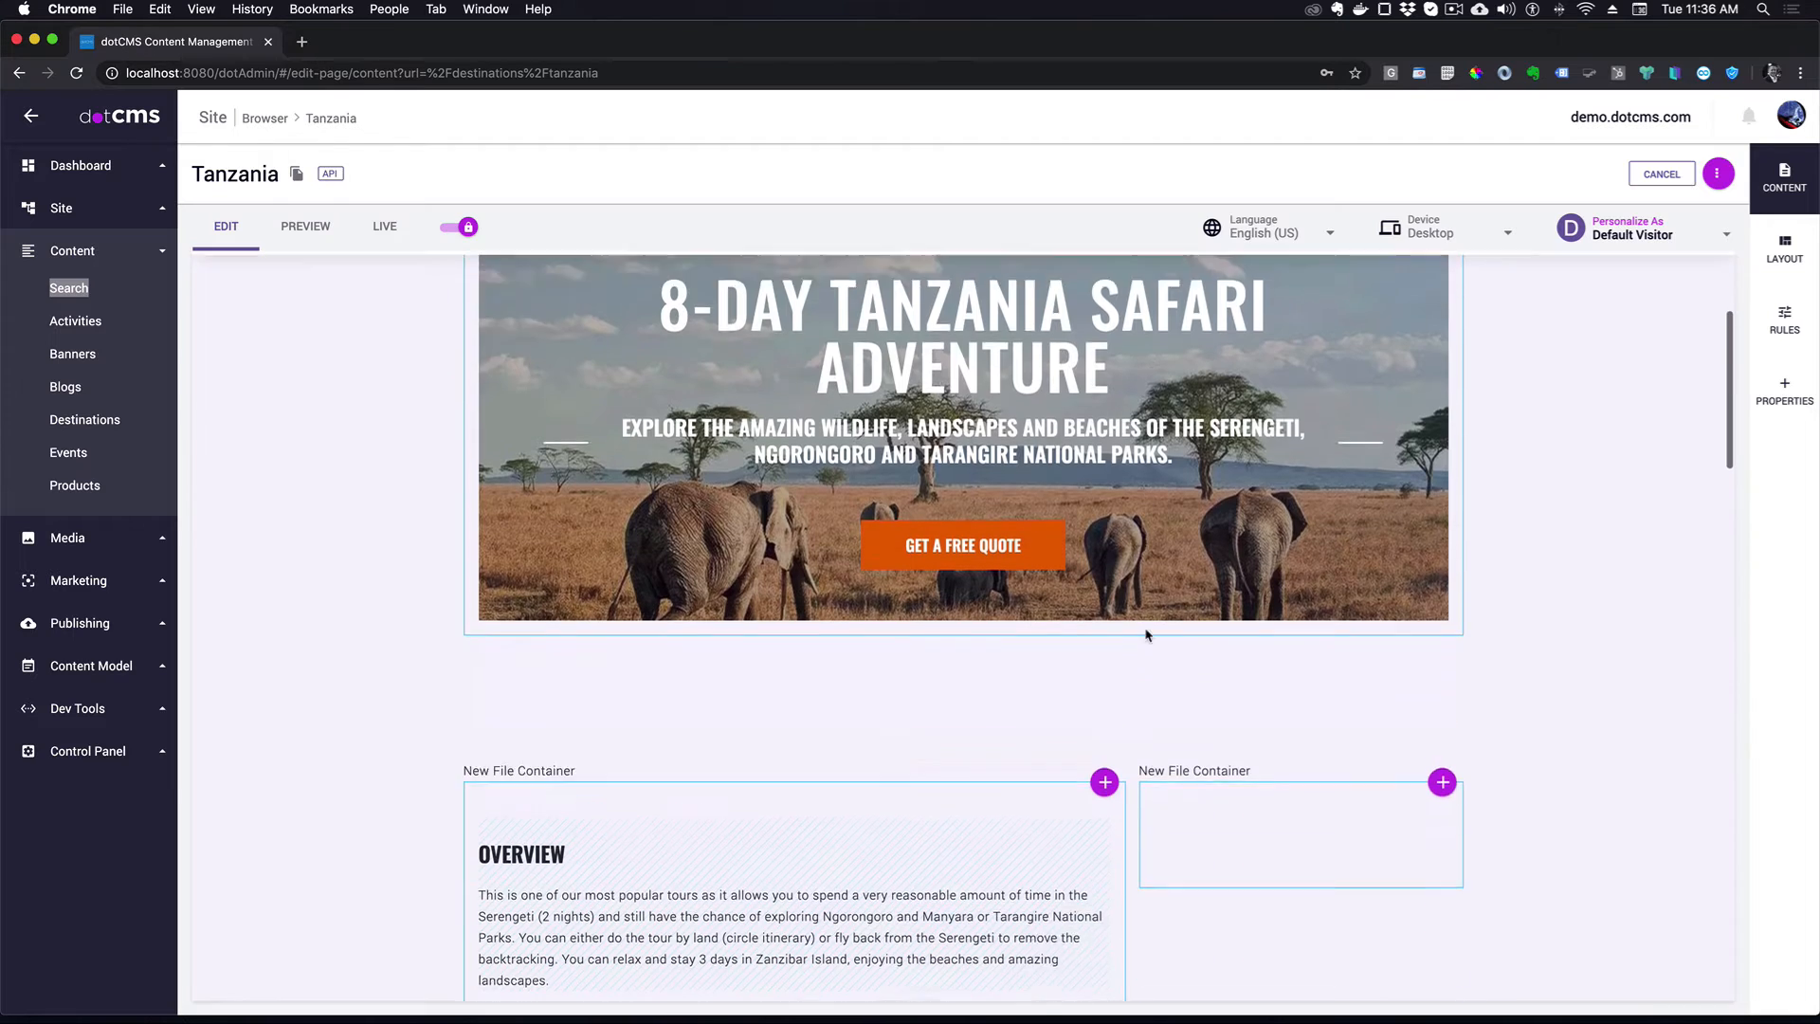
- Insert the existing Tour CTA content with its Get a Free Quote link below the accommodation table
left_click(1102, 573)
left_click(1051, 615)
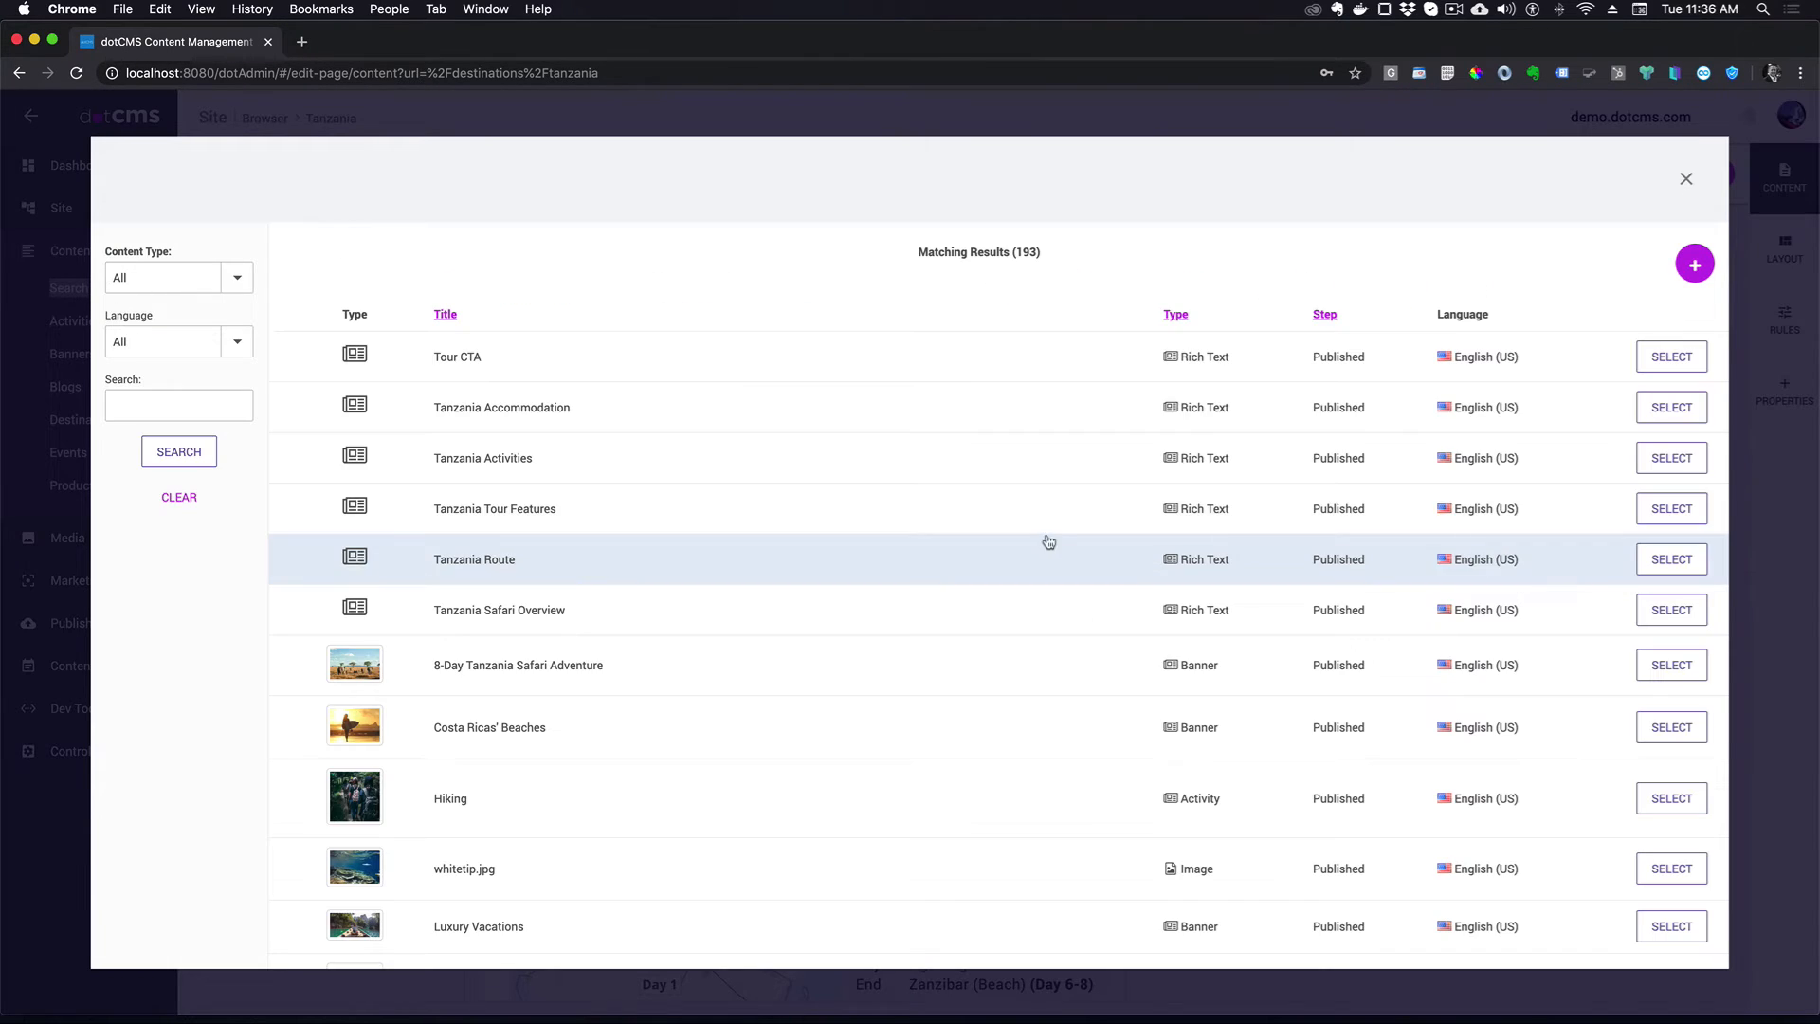
left_click(1687, 362)
scroll(1152, 662, "down", 12)
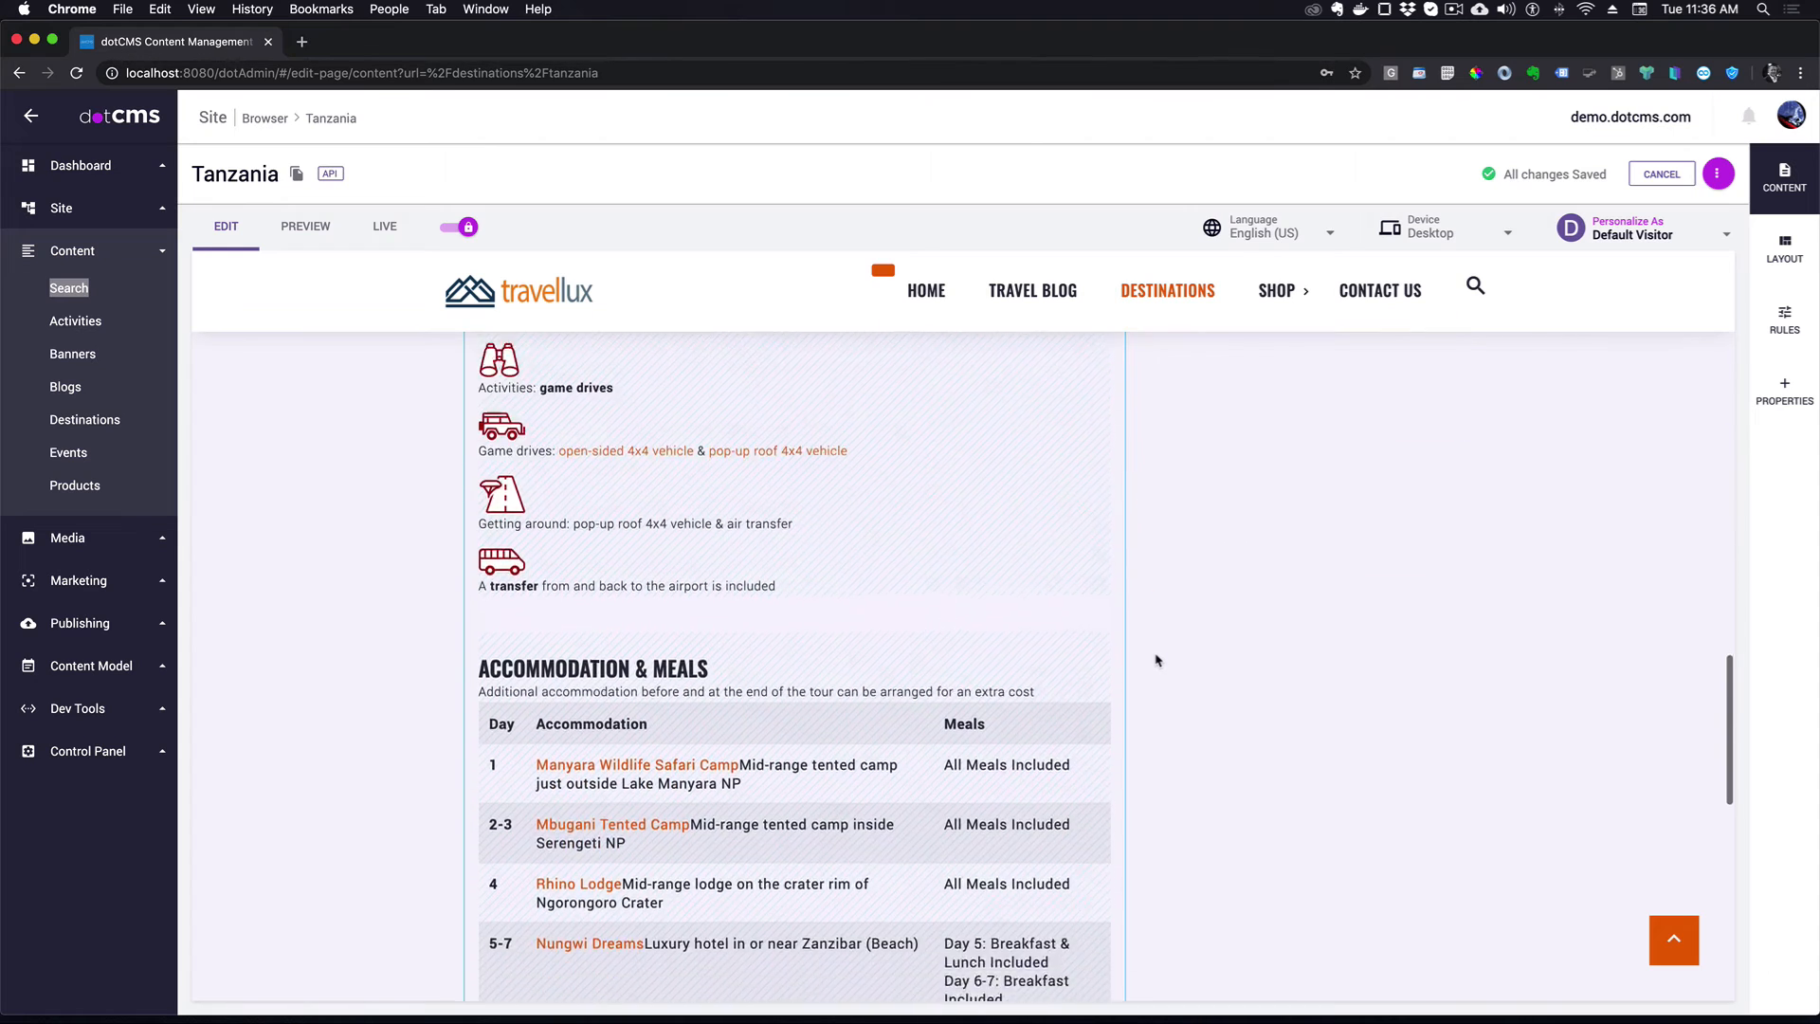
scroll(1152, 661, "down", 3)
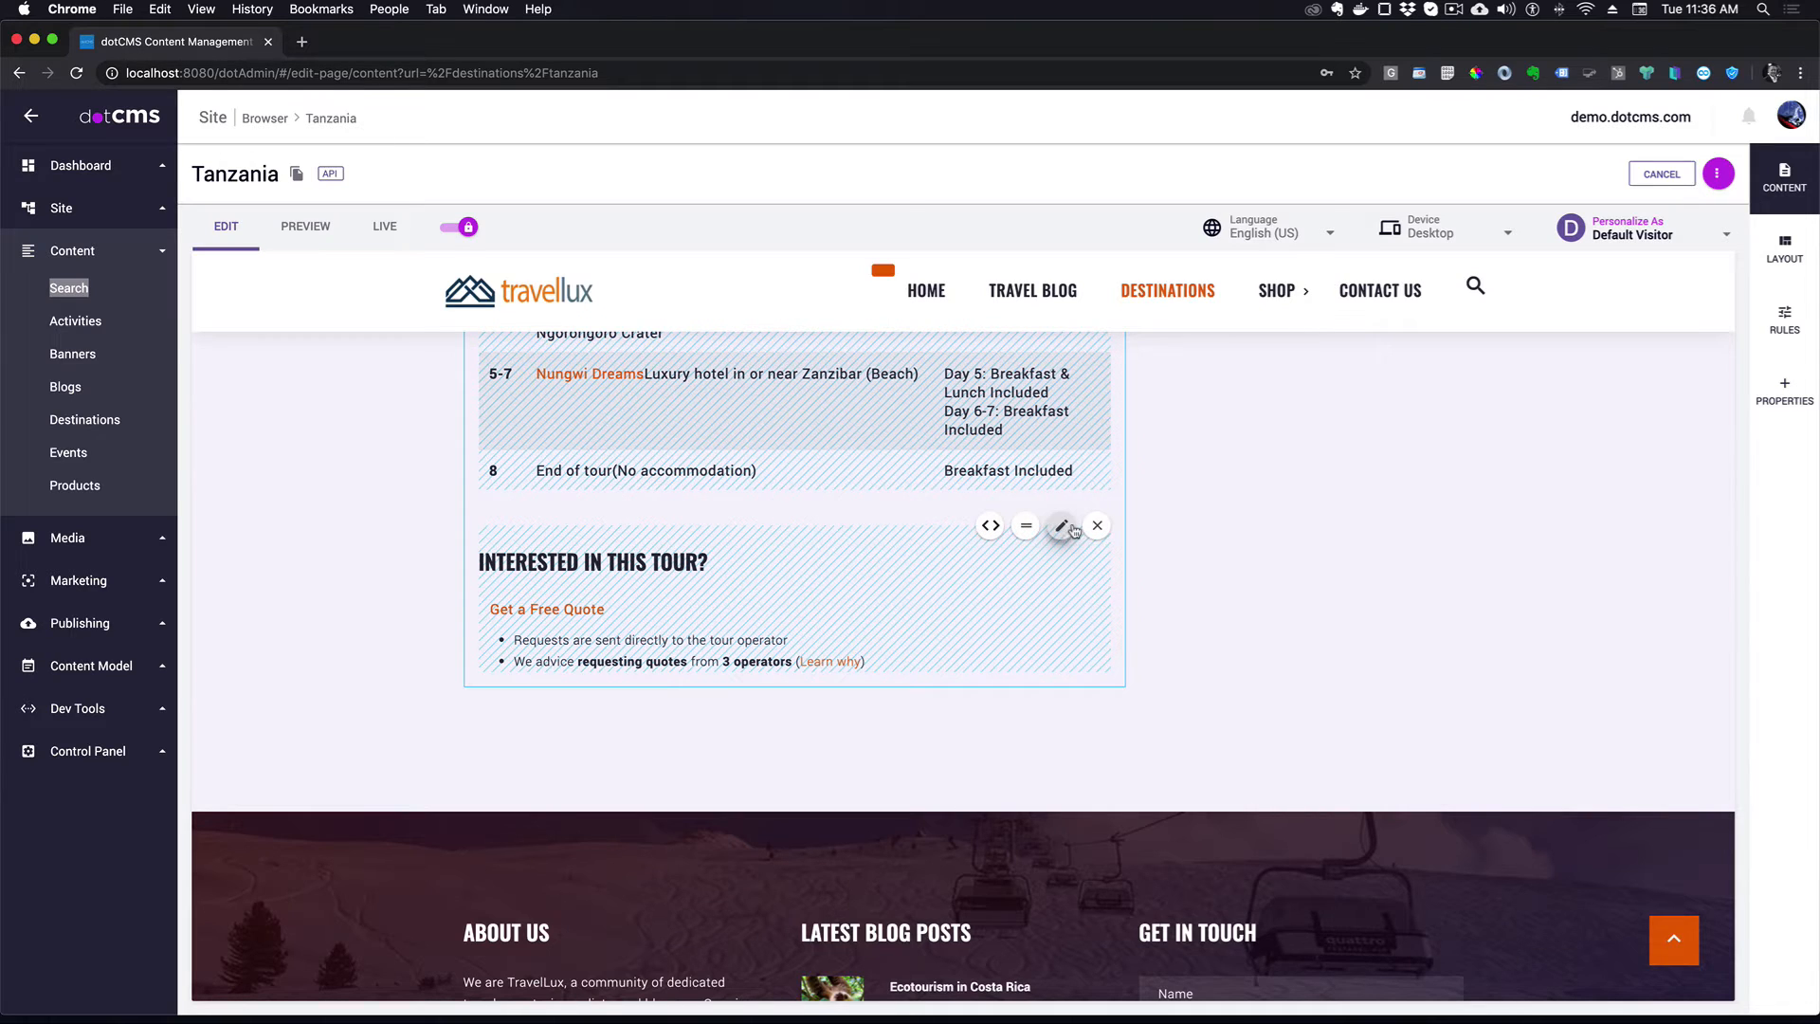
- Open the Tour CTA content's References to confirm it is used on the Tanzania page
left_click(1068, 527)
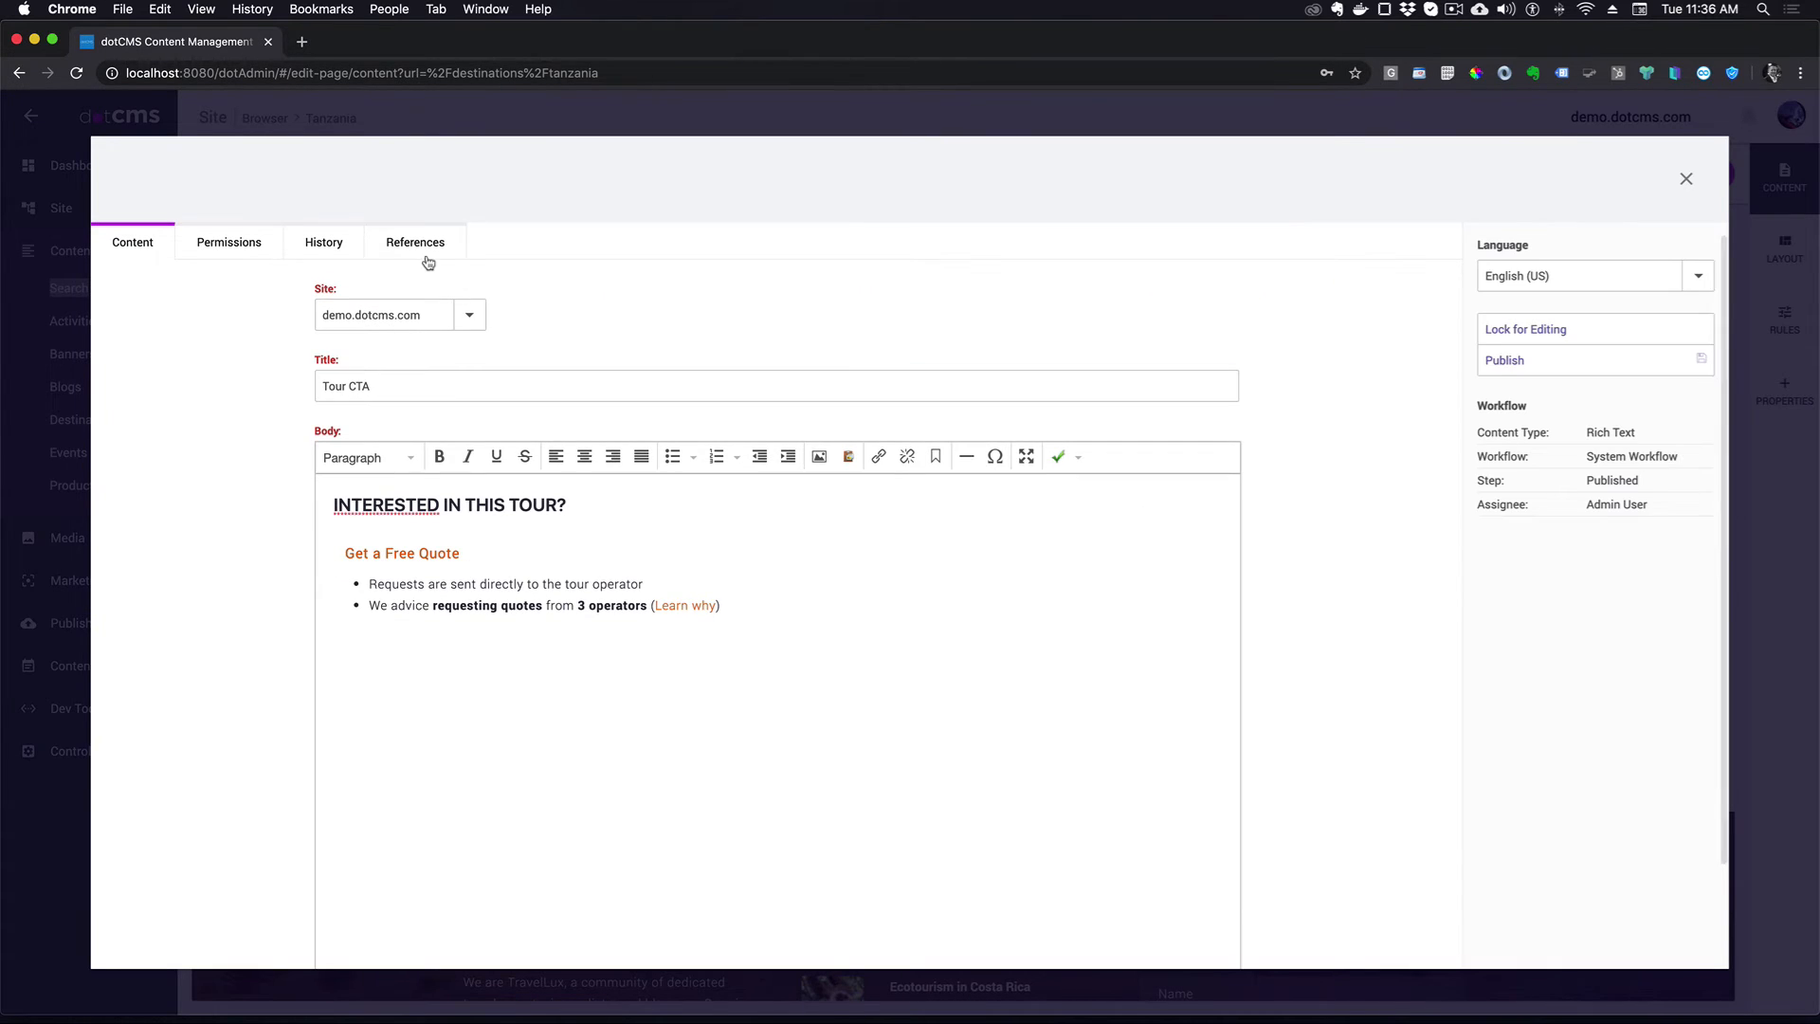
left_click(444, 264)
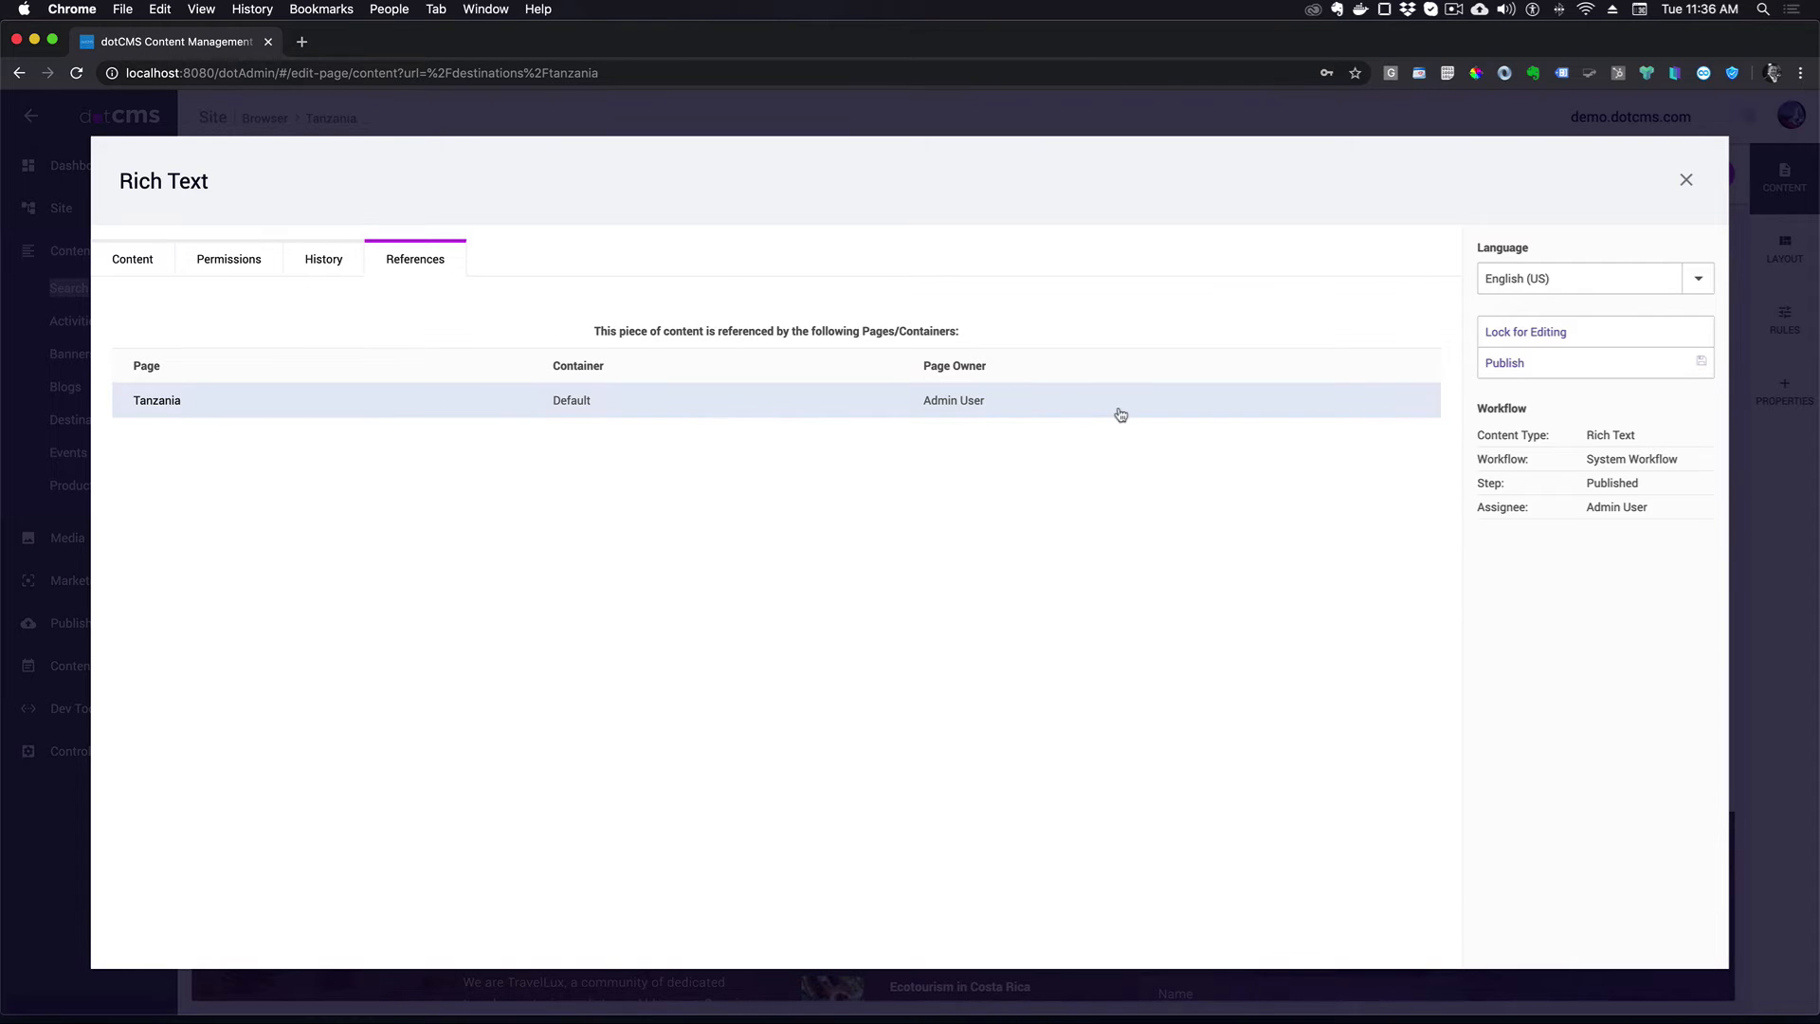
- Start a new Rich Text item titled 'Request a Quote' in the empty right container
left_click(1685, 182)
scroll(1254, 601, "up", 15)
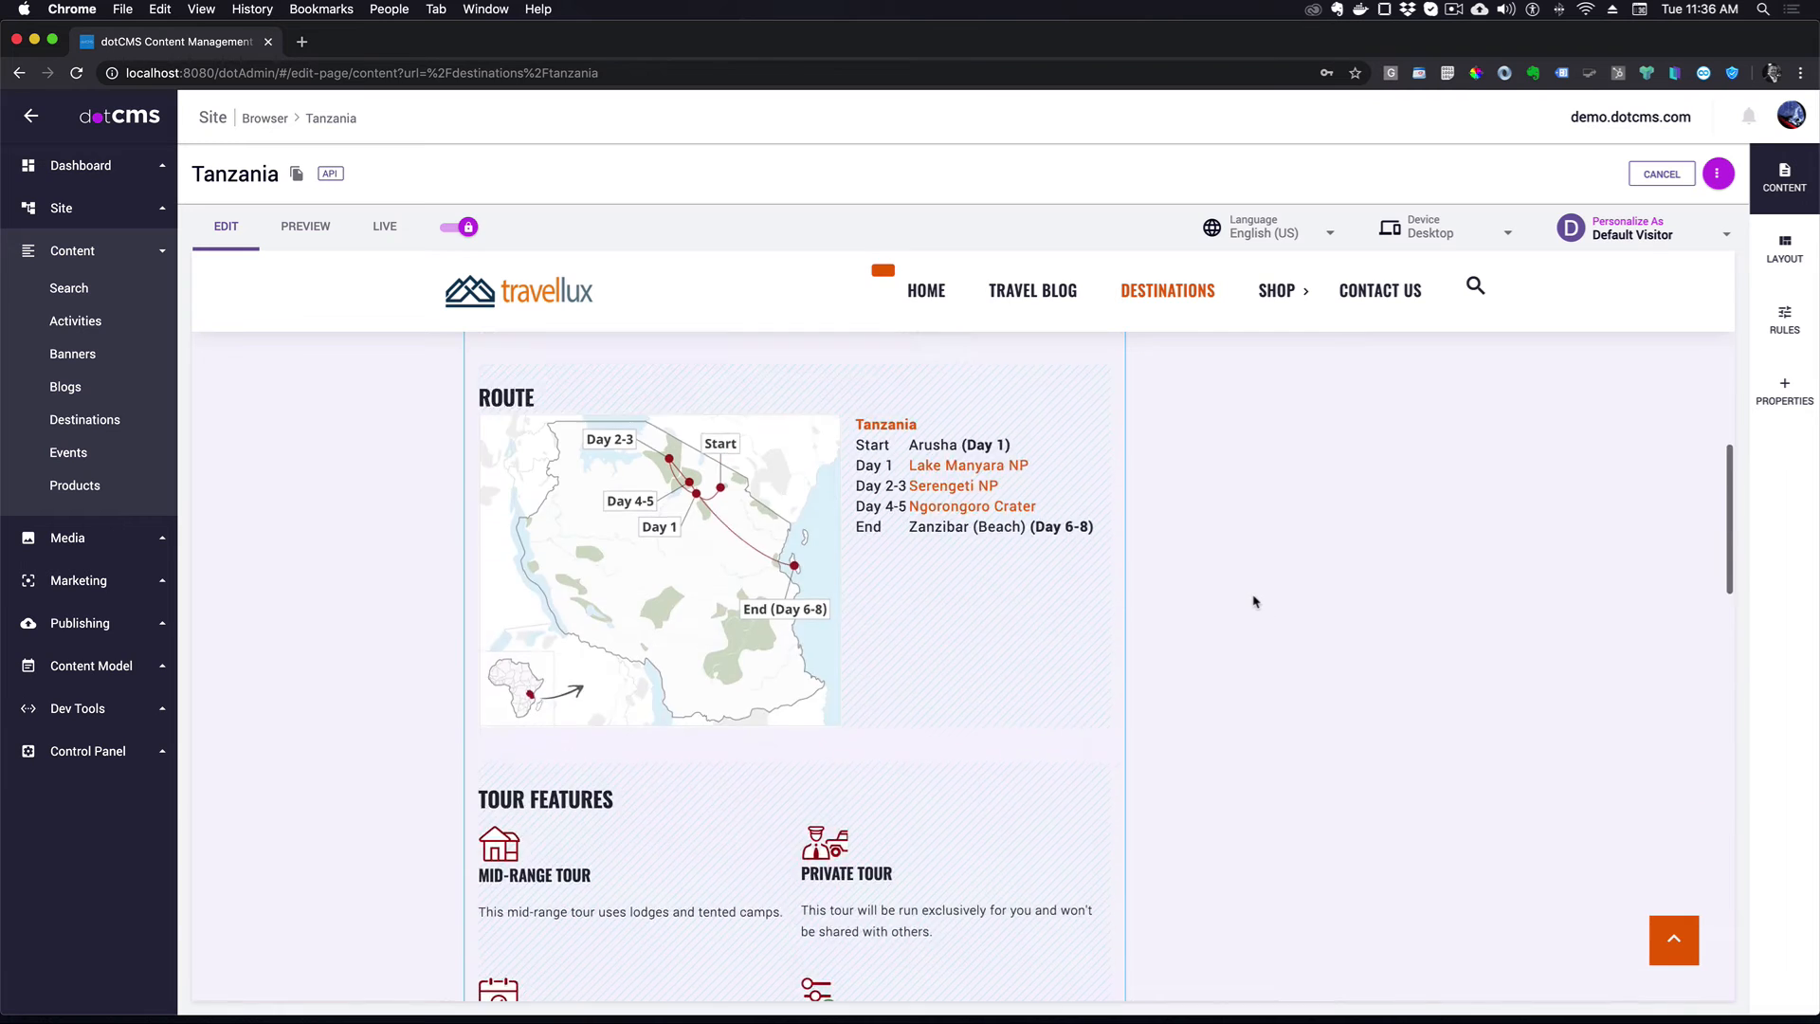
scroll(1355, 621, "down", 3)
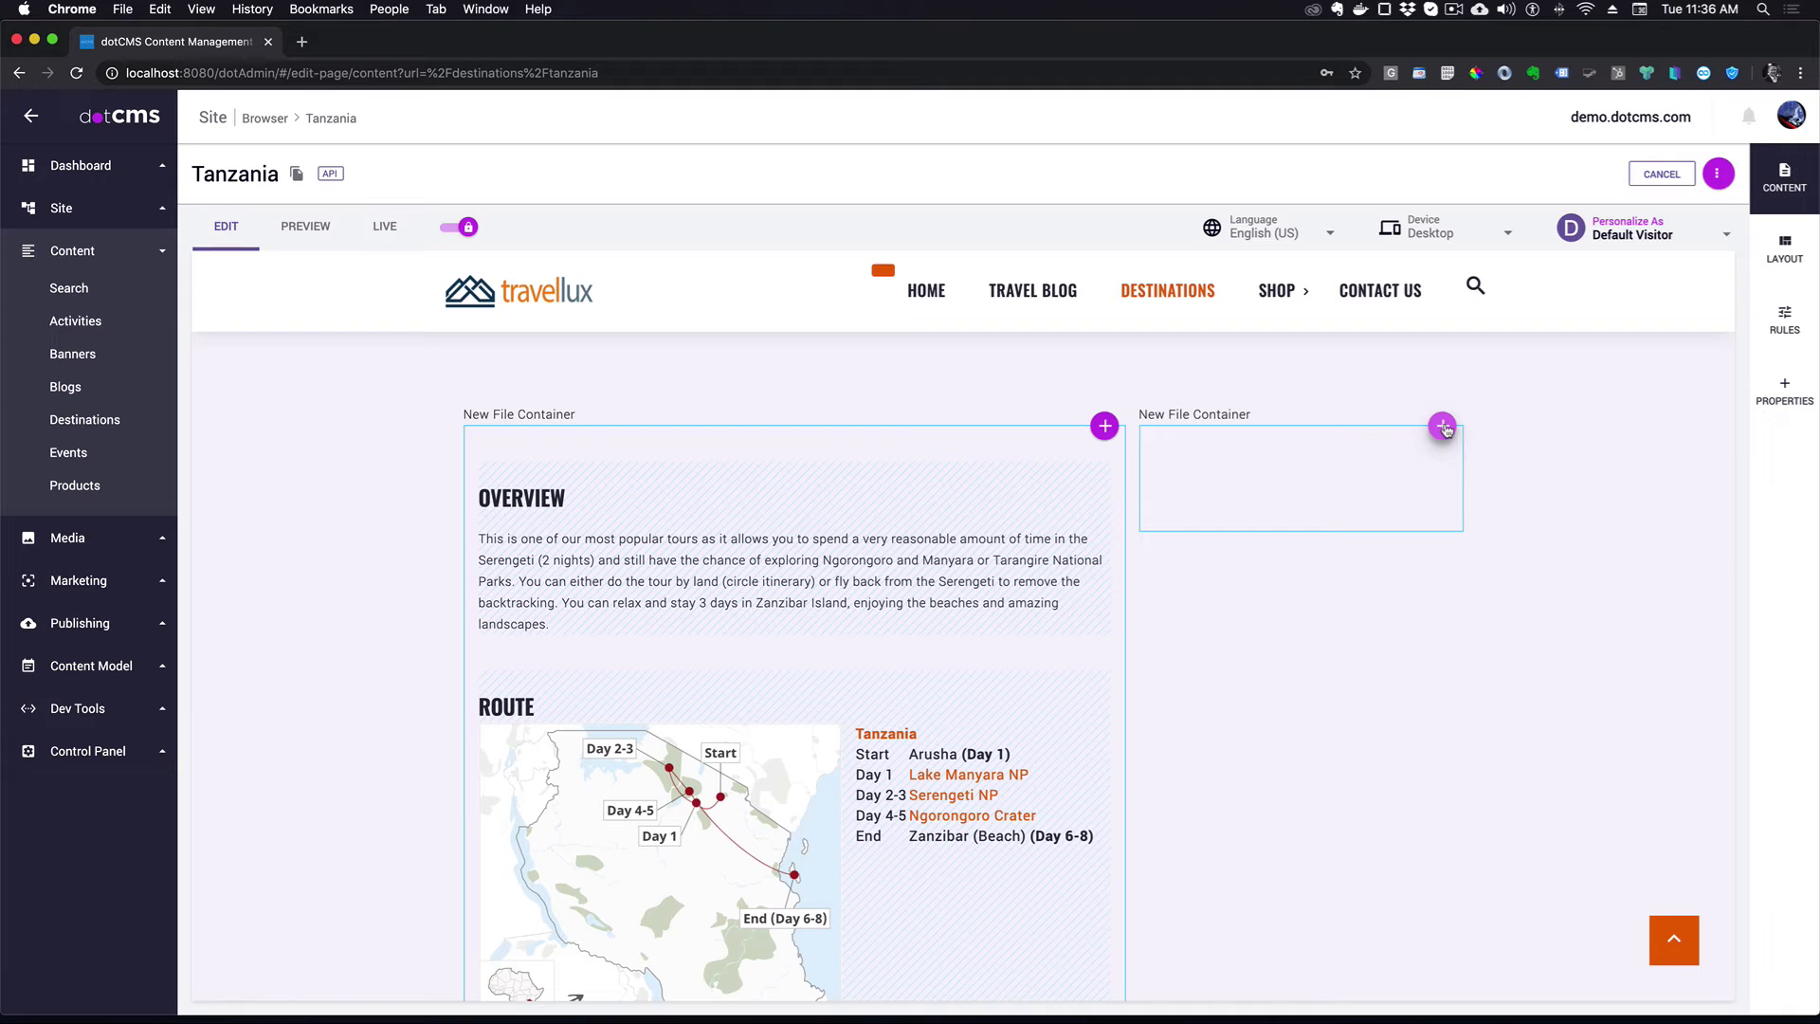
left_click(1443, 428)
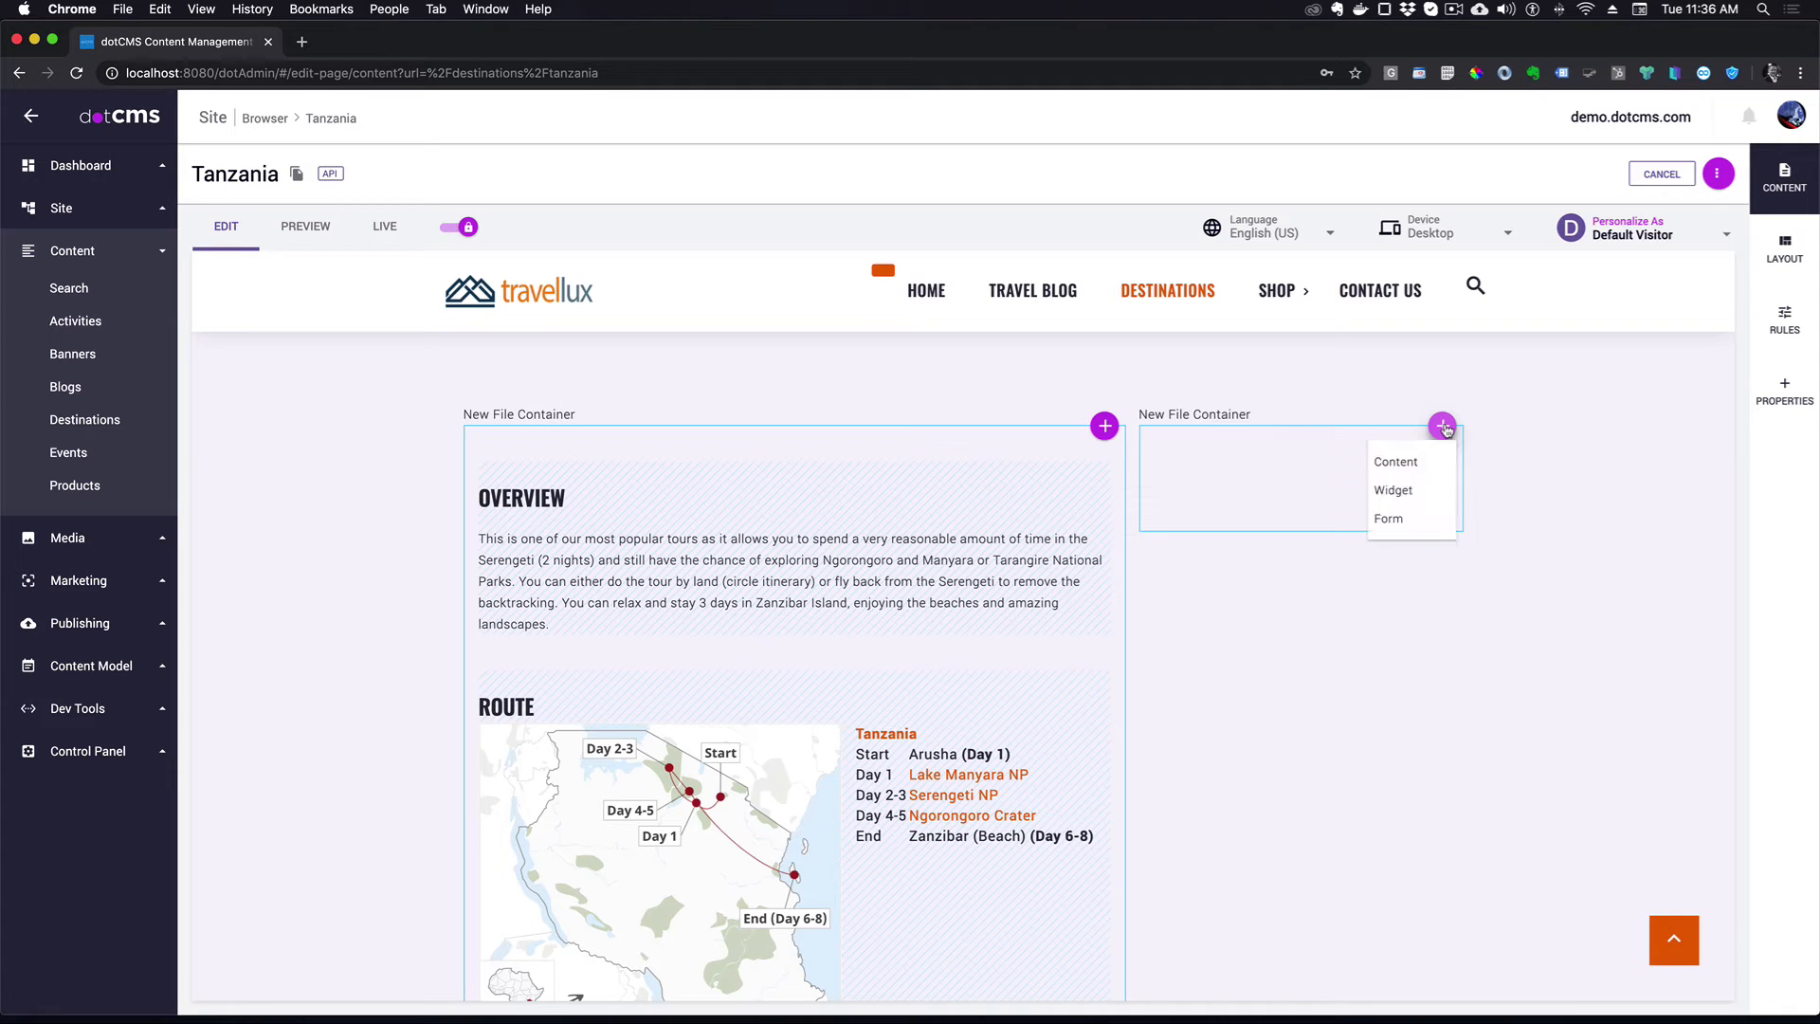
left_click(1412, 472)
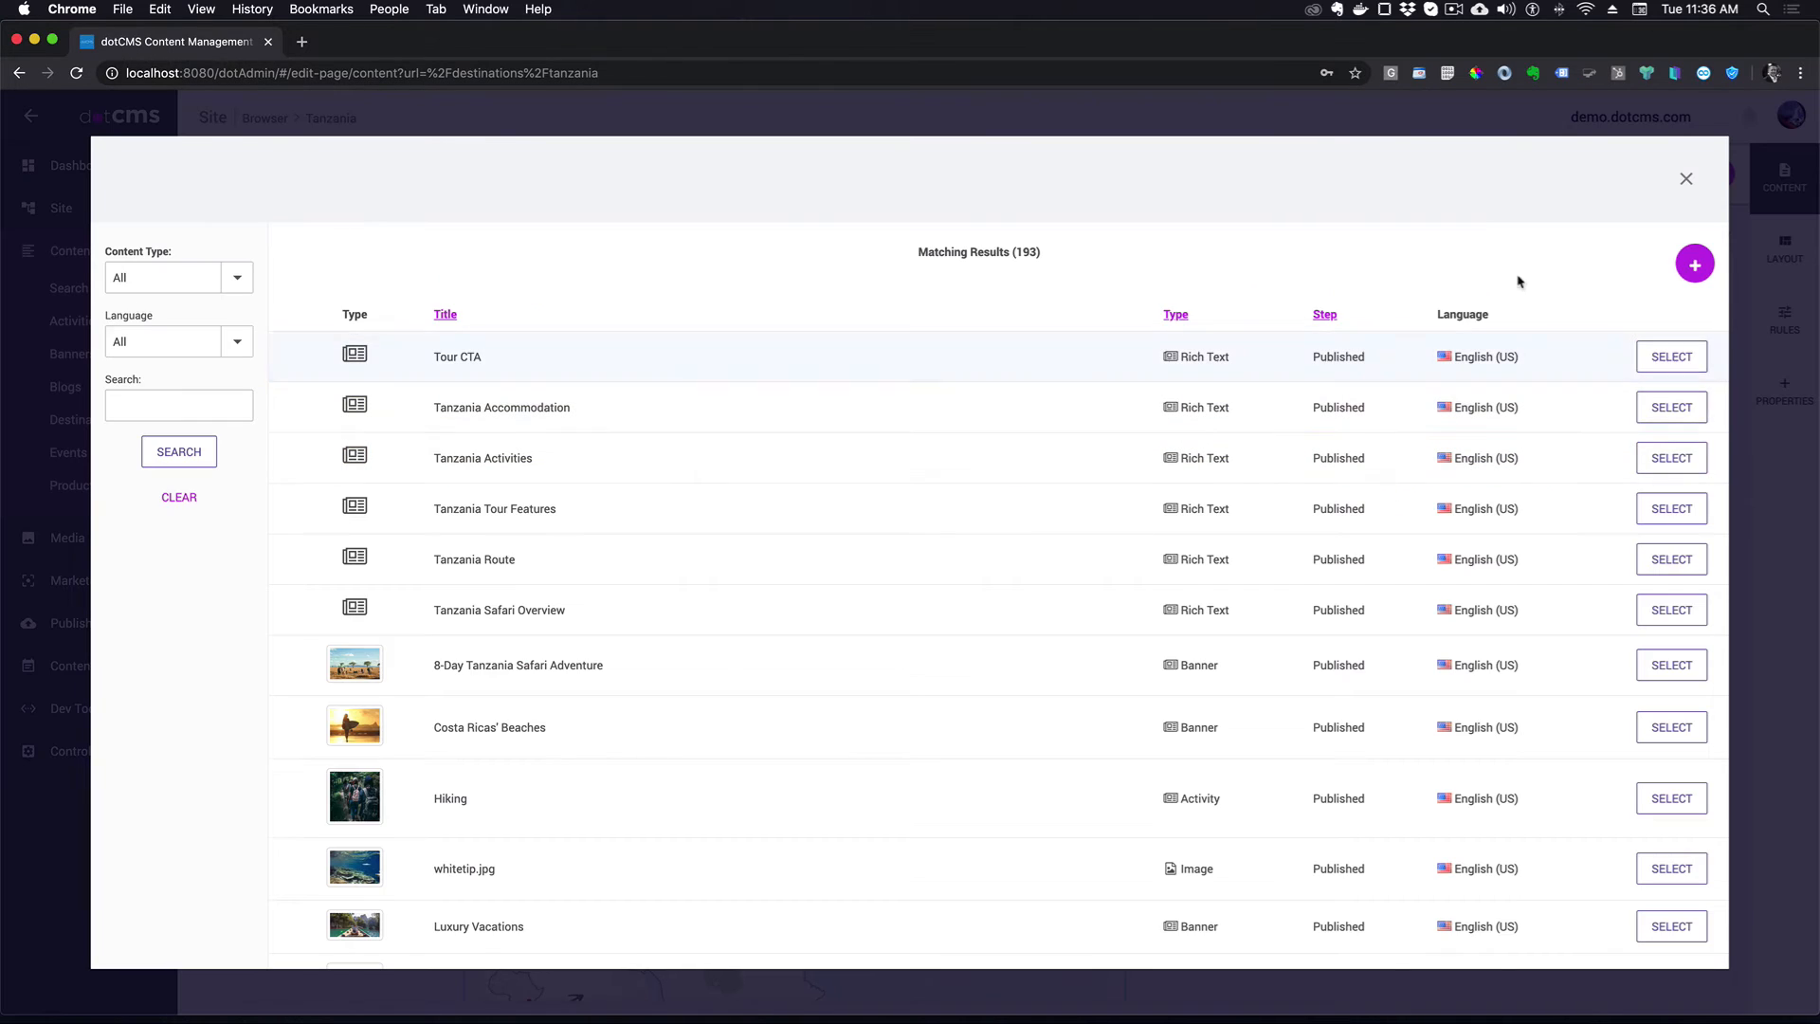
left_click(1695, 263)
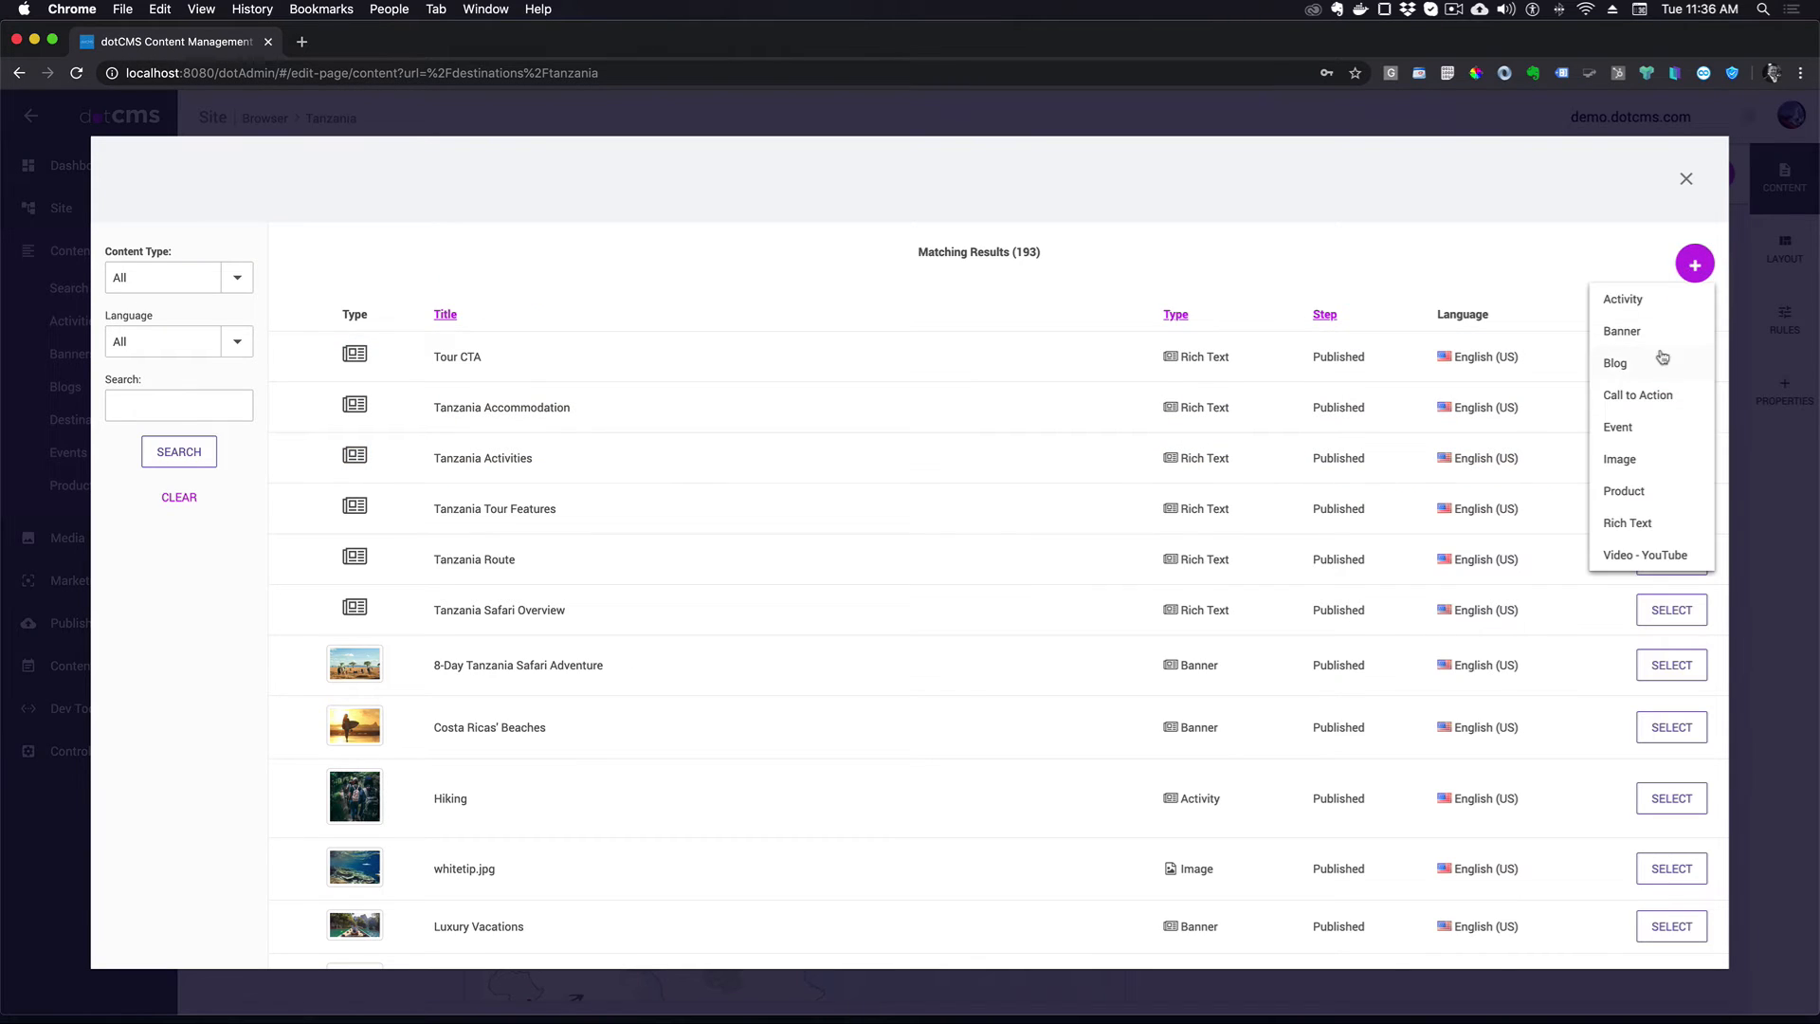
left_click(1637, 523)
left_click(415, 383)
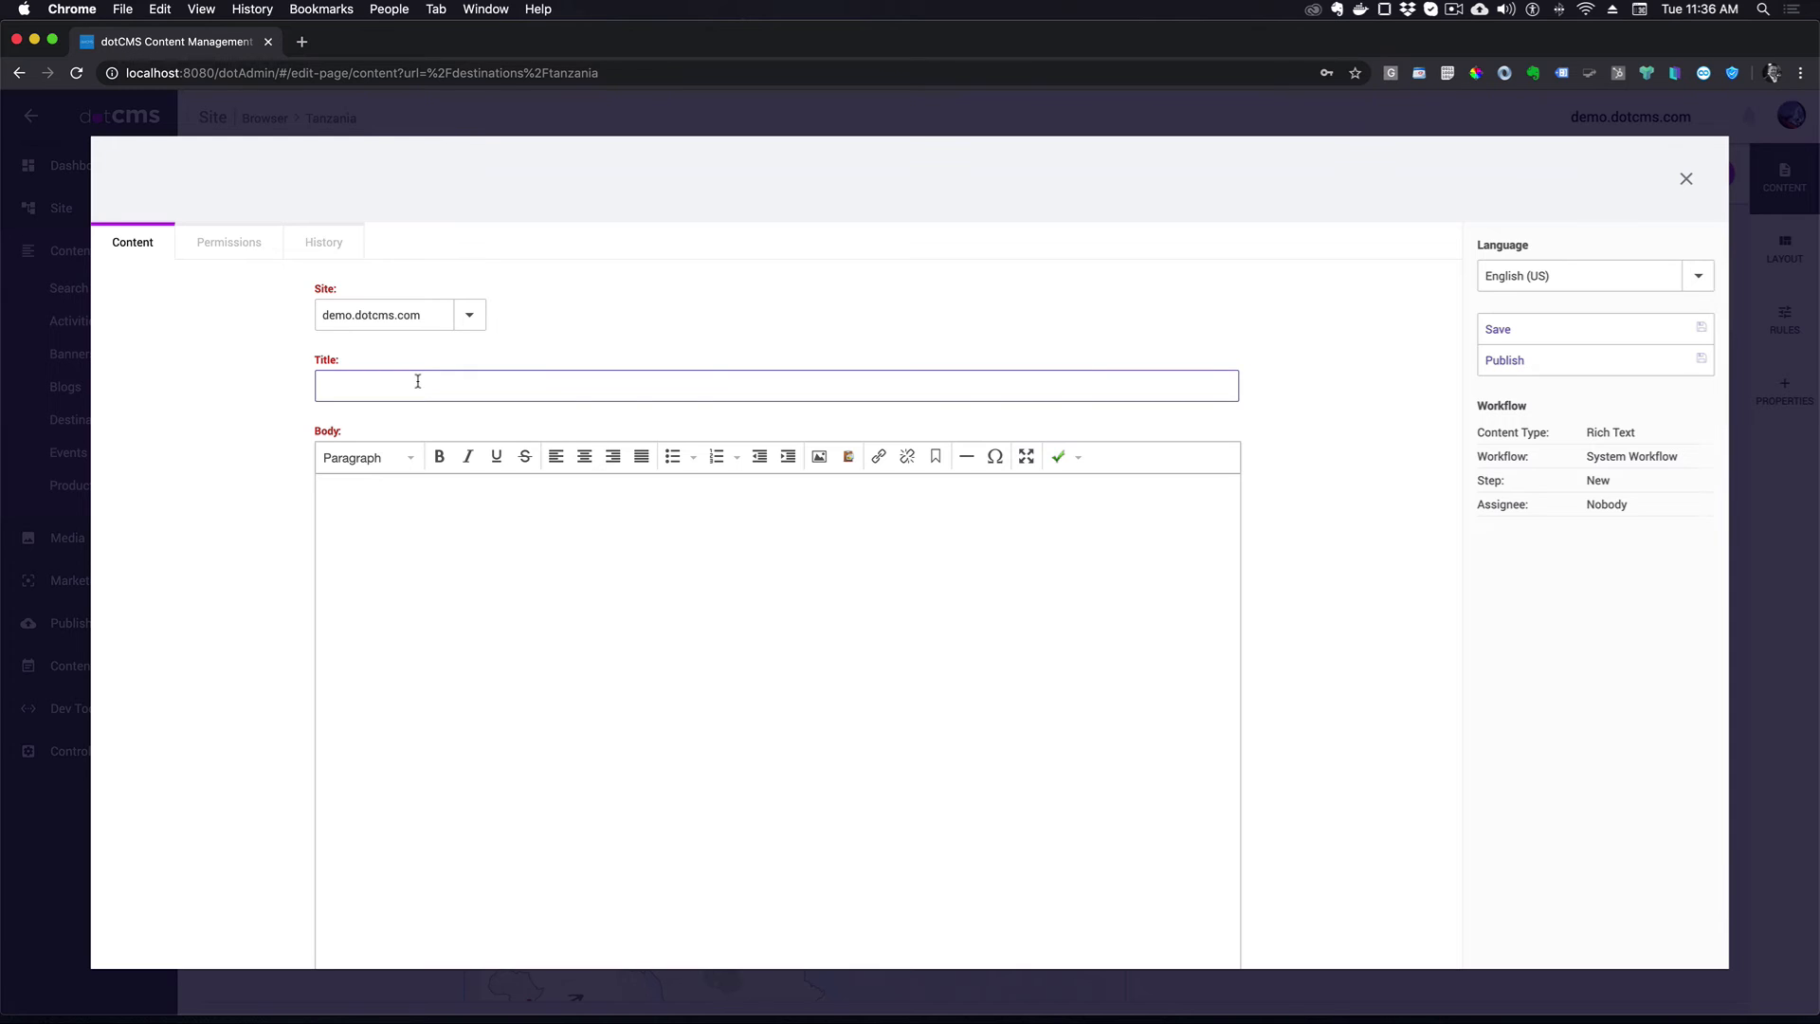
type("Request a Quote")
- Fill the body with 'Request a Quote' formatted as Header 3 and publish it
left_click(403, 520)
type("Request a Quote")
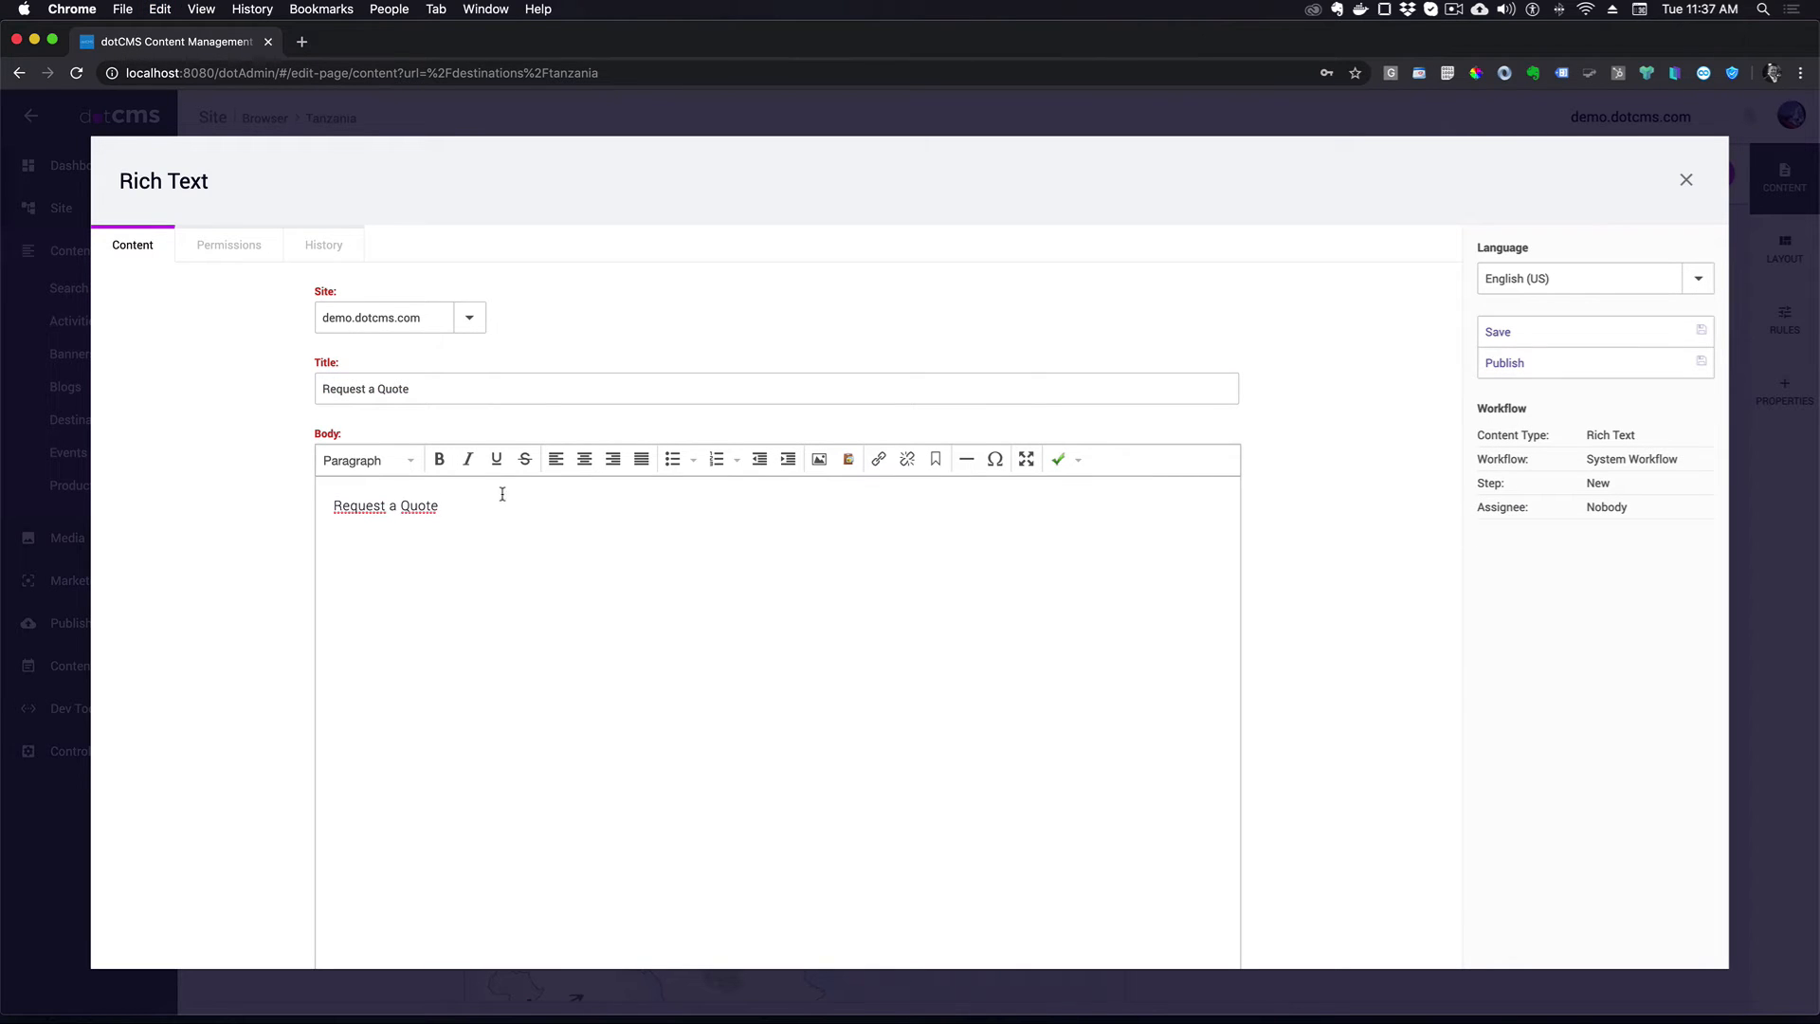
triple_click(408, 509)
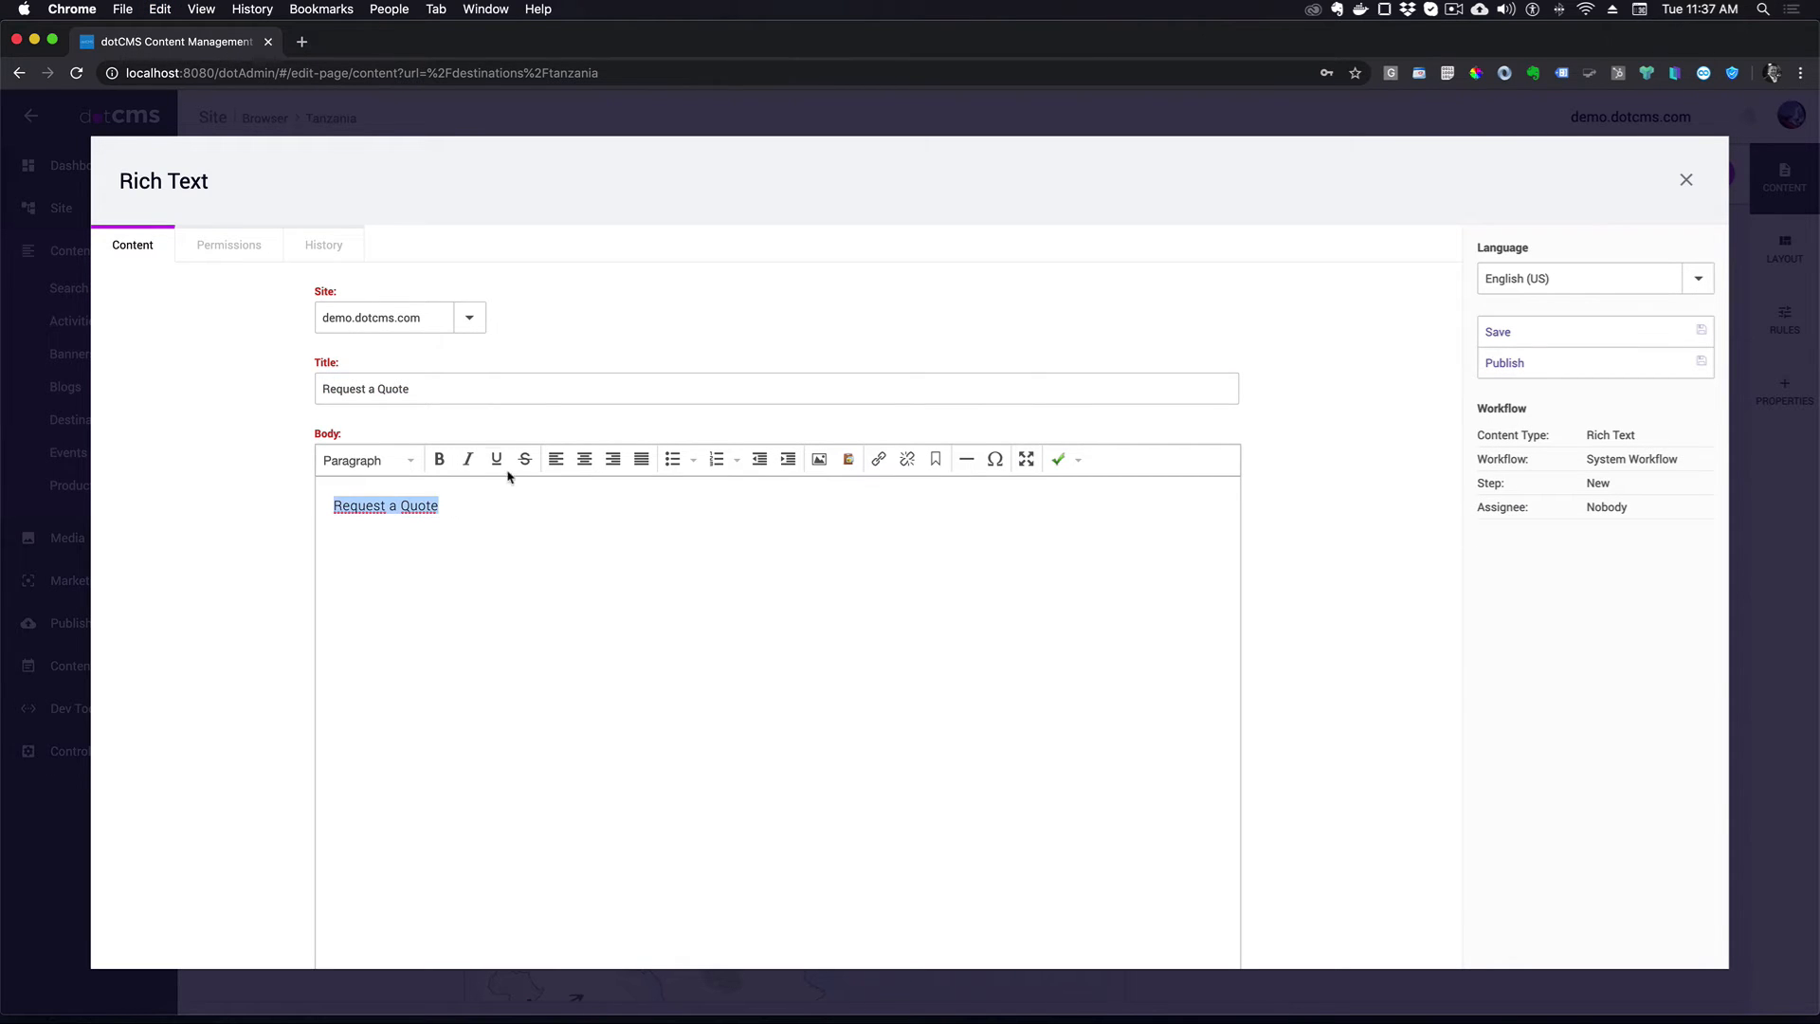
left_click(410, 460)
left_click(396, 597)
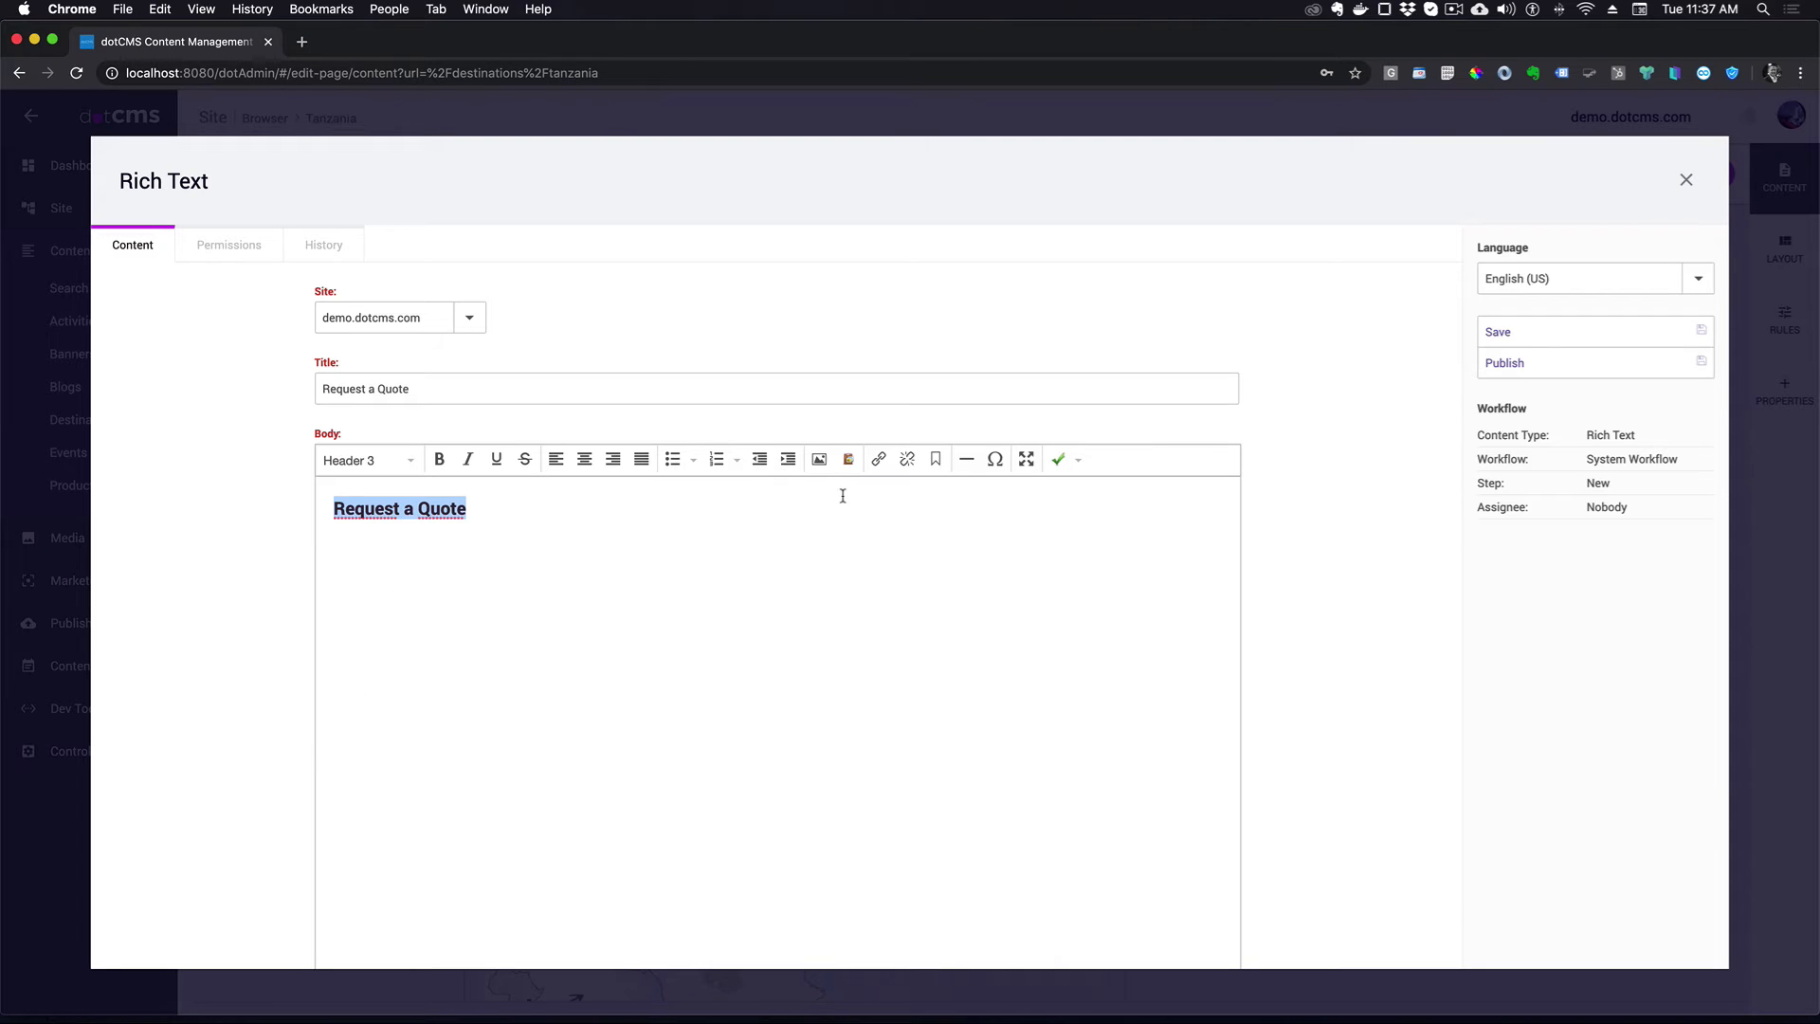
left_click(1550, 368)
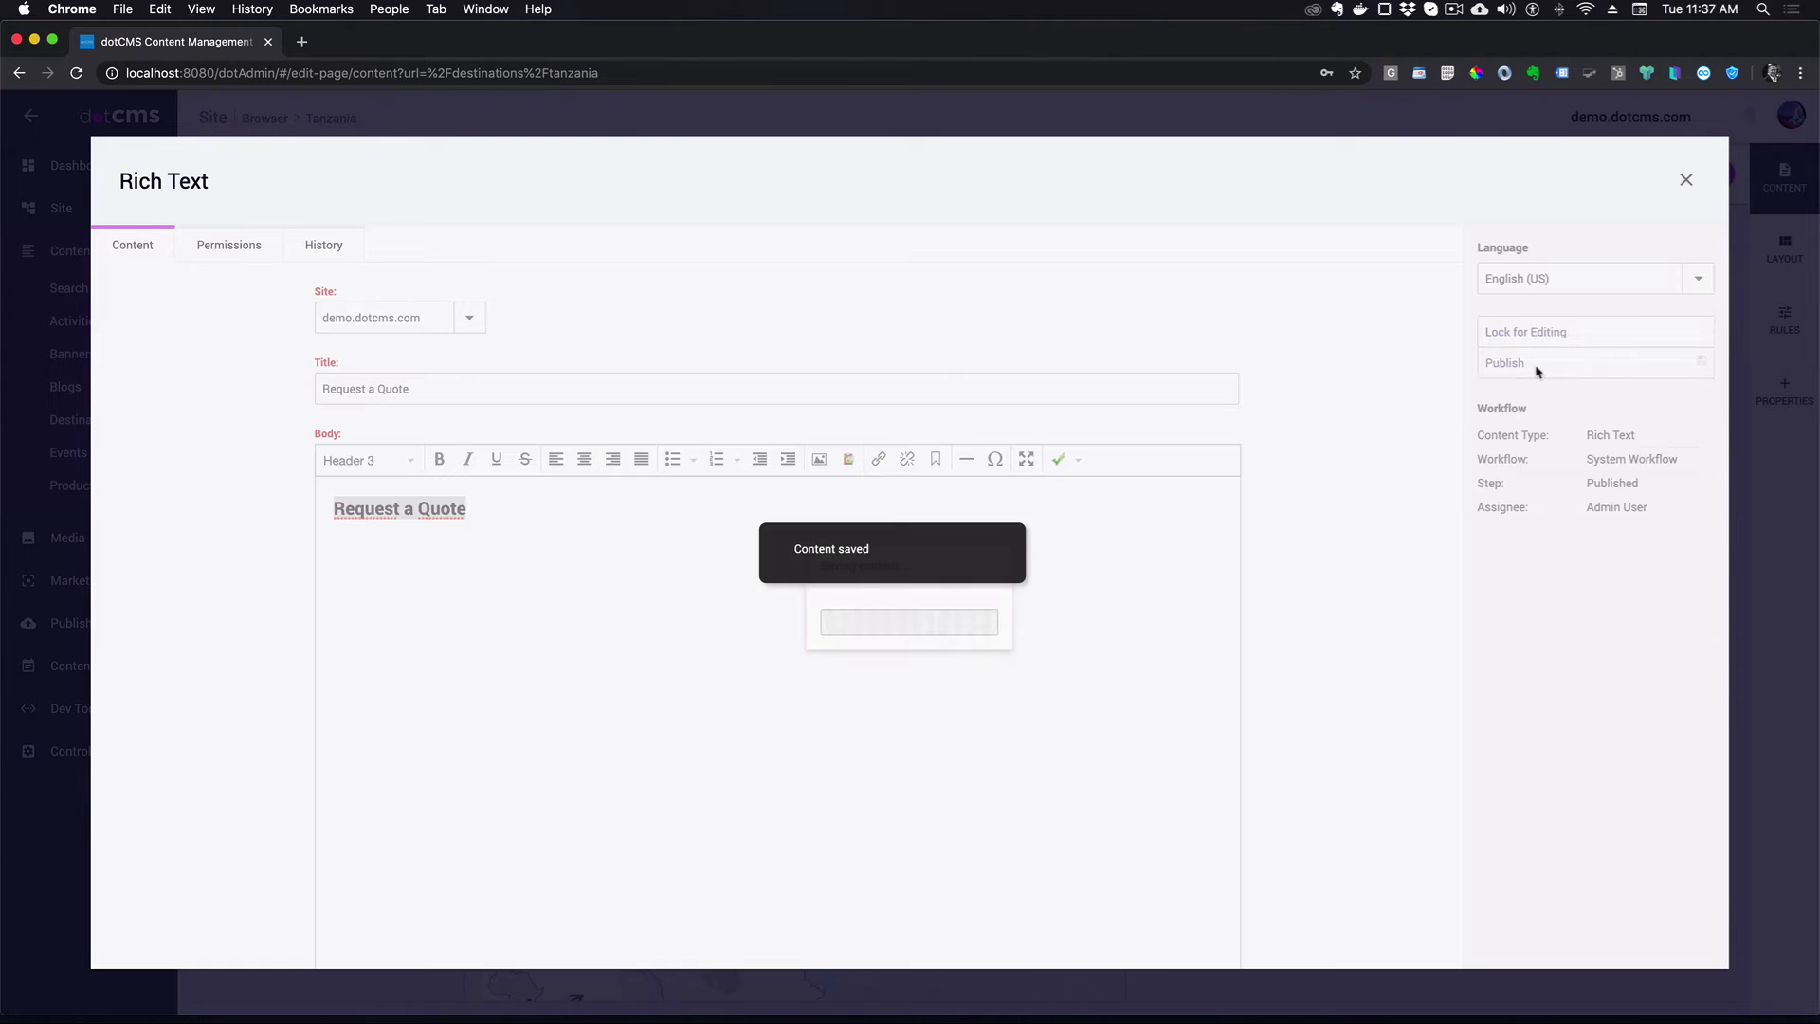
left_click(1684, 180)
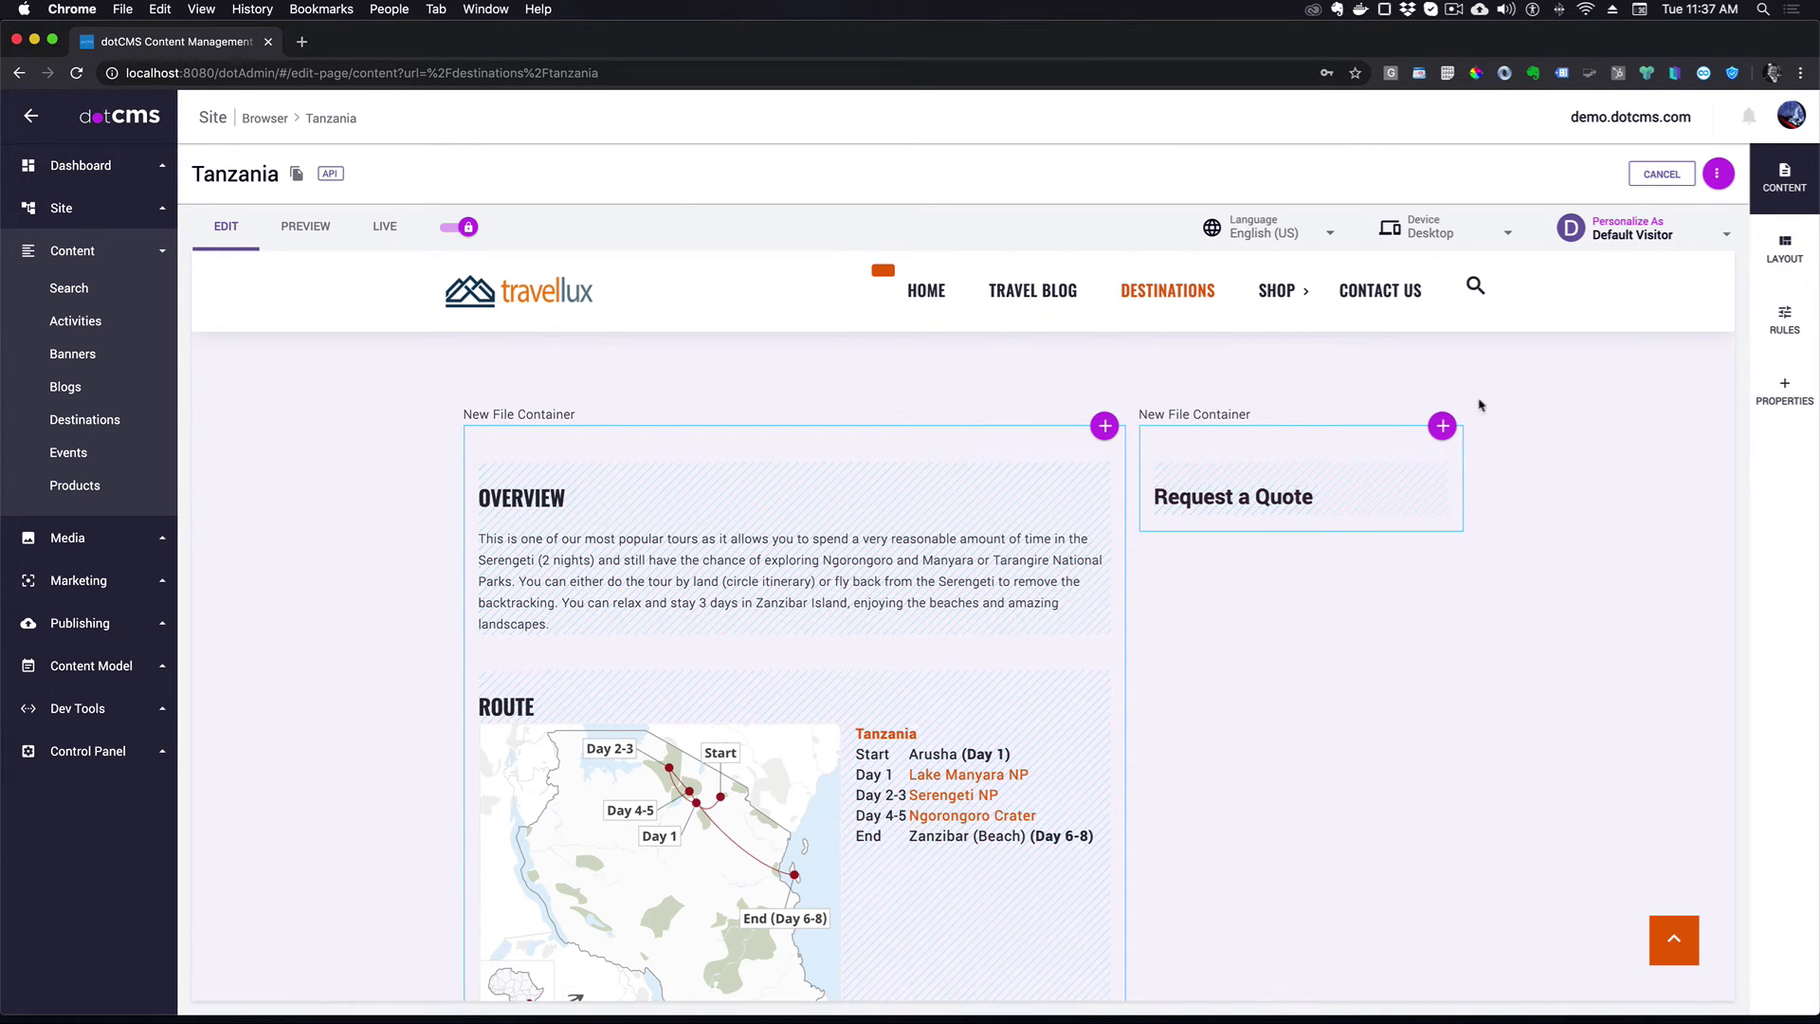
- Open Marketing > Forms in a new browser tab and create a form named 'Request a Quote'
left_click(82, 582)
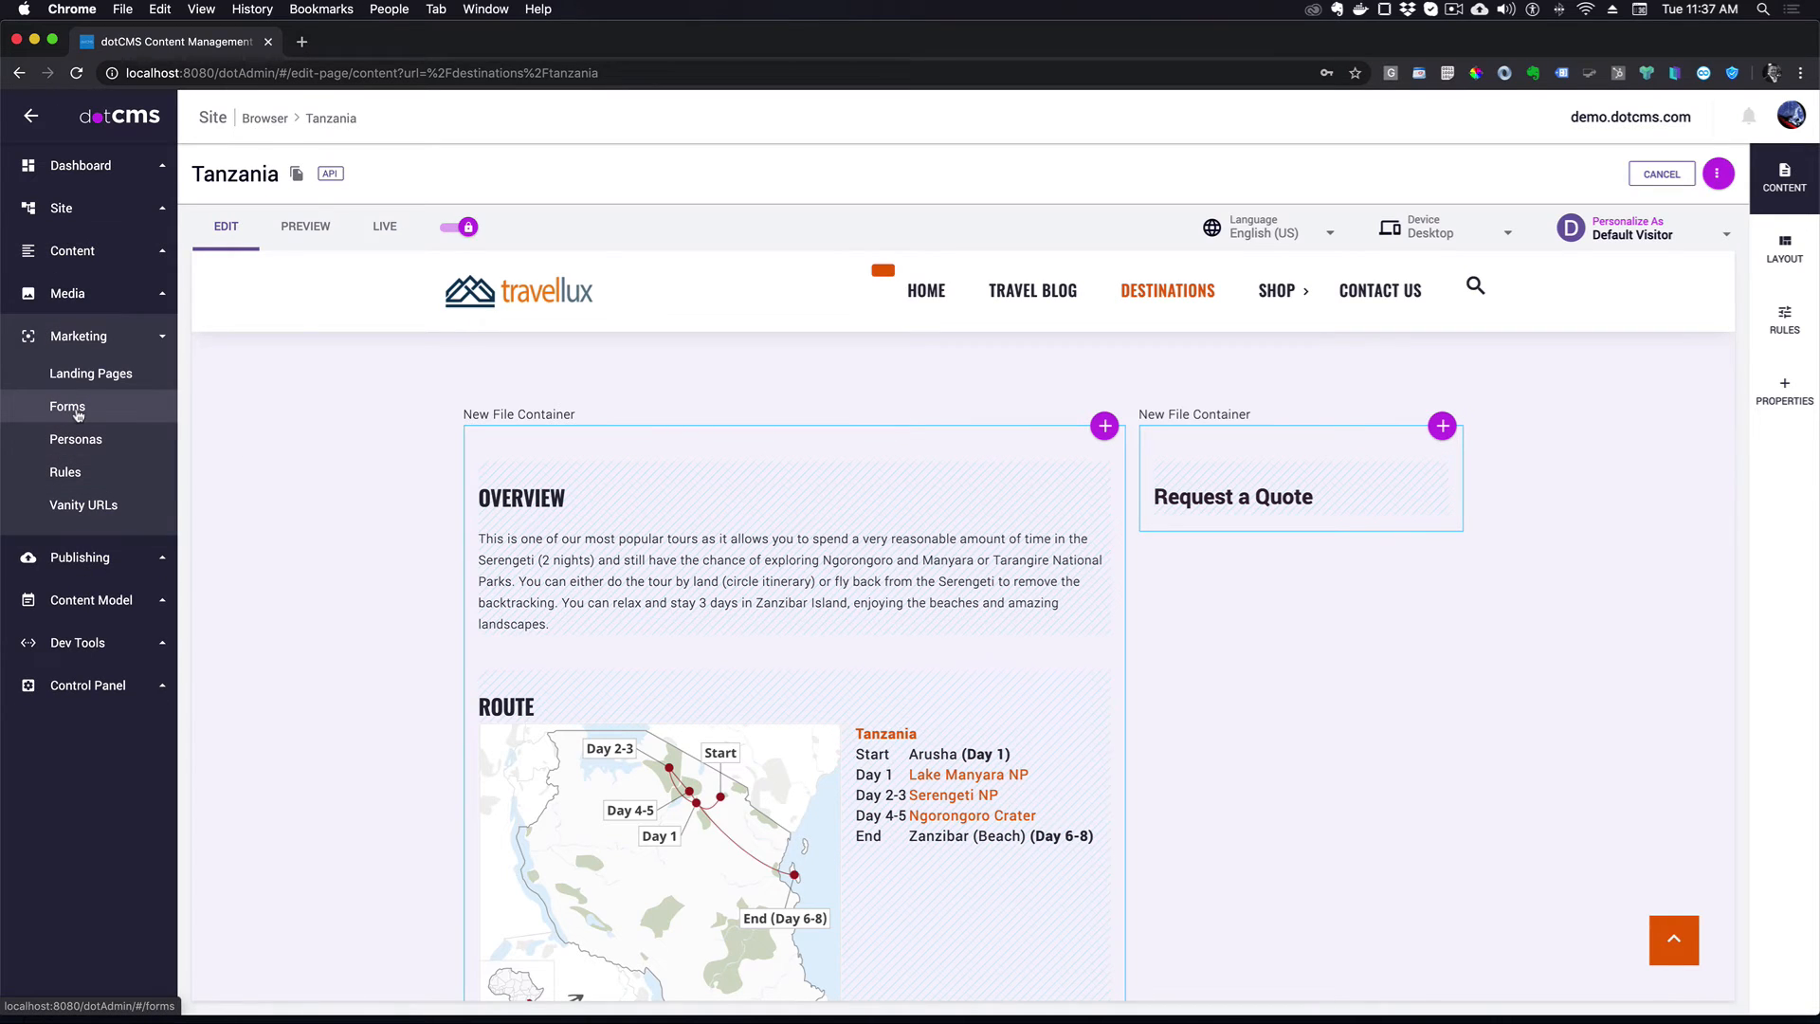
right_click(70, 414)
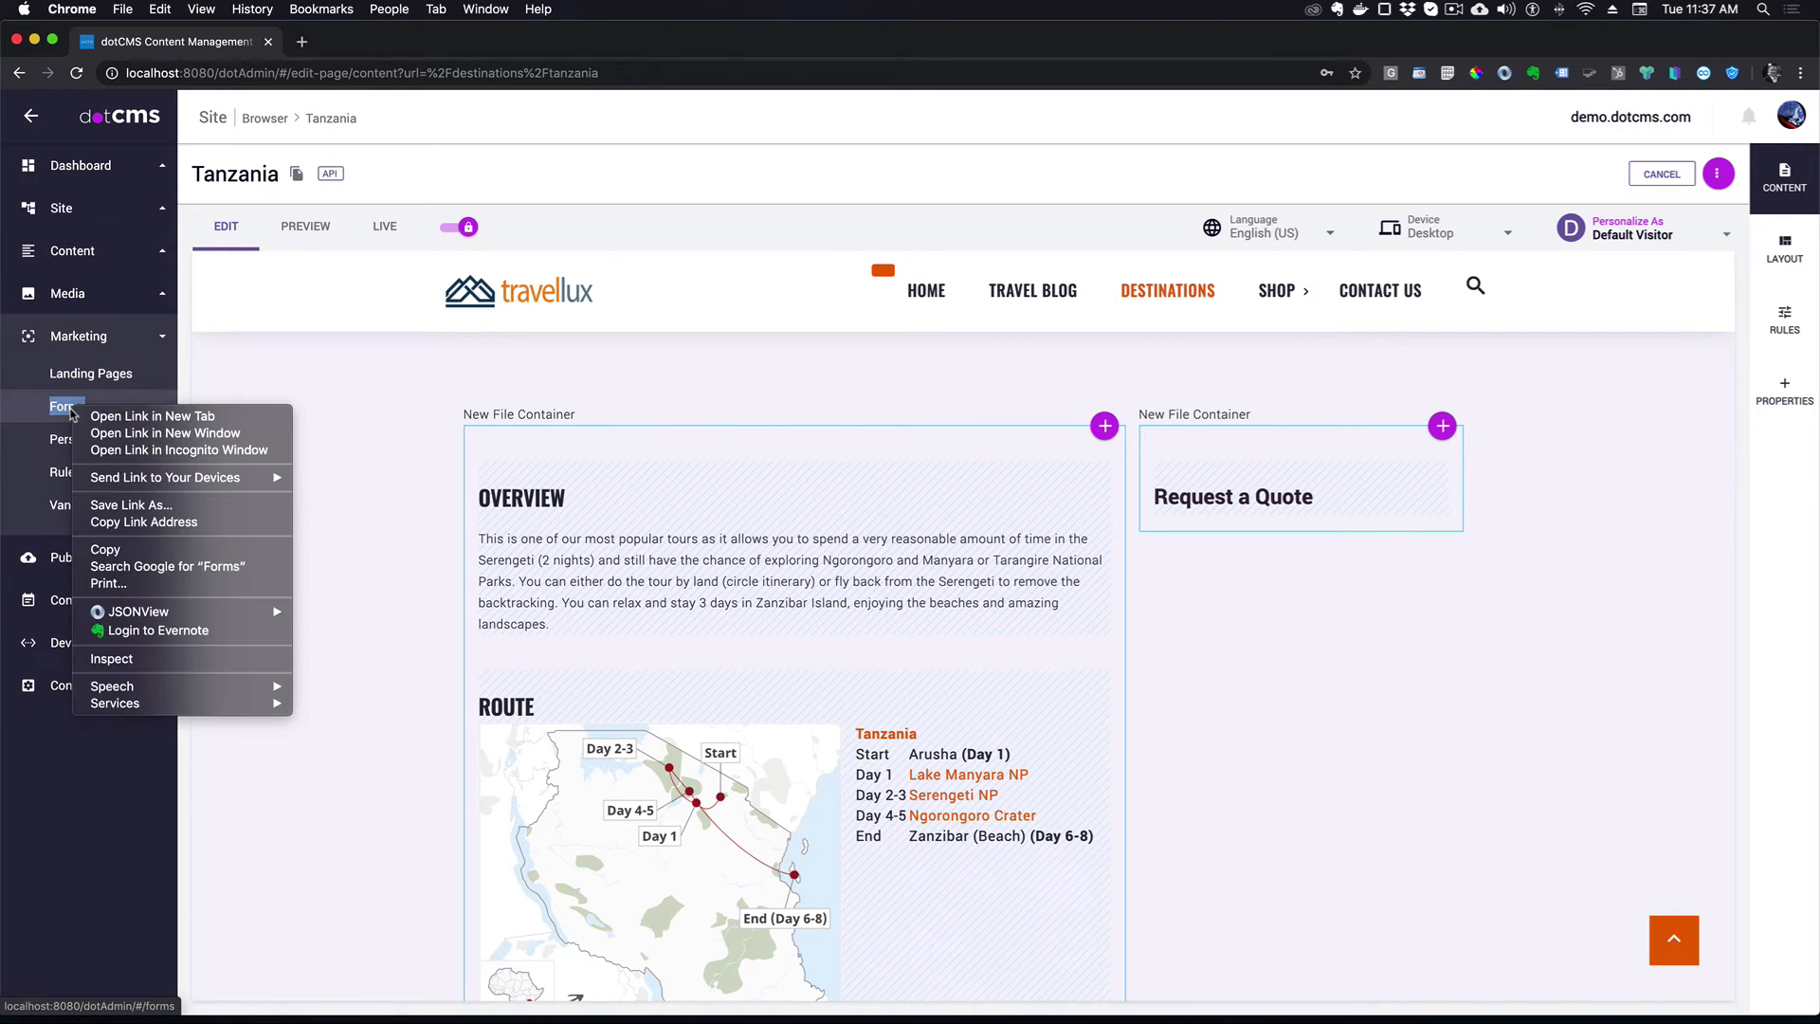
left_click(138, 439)
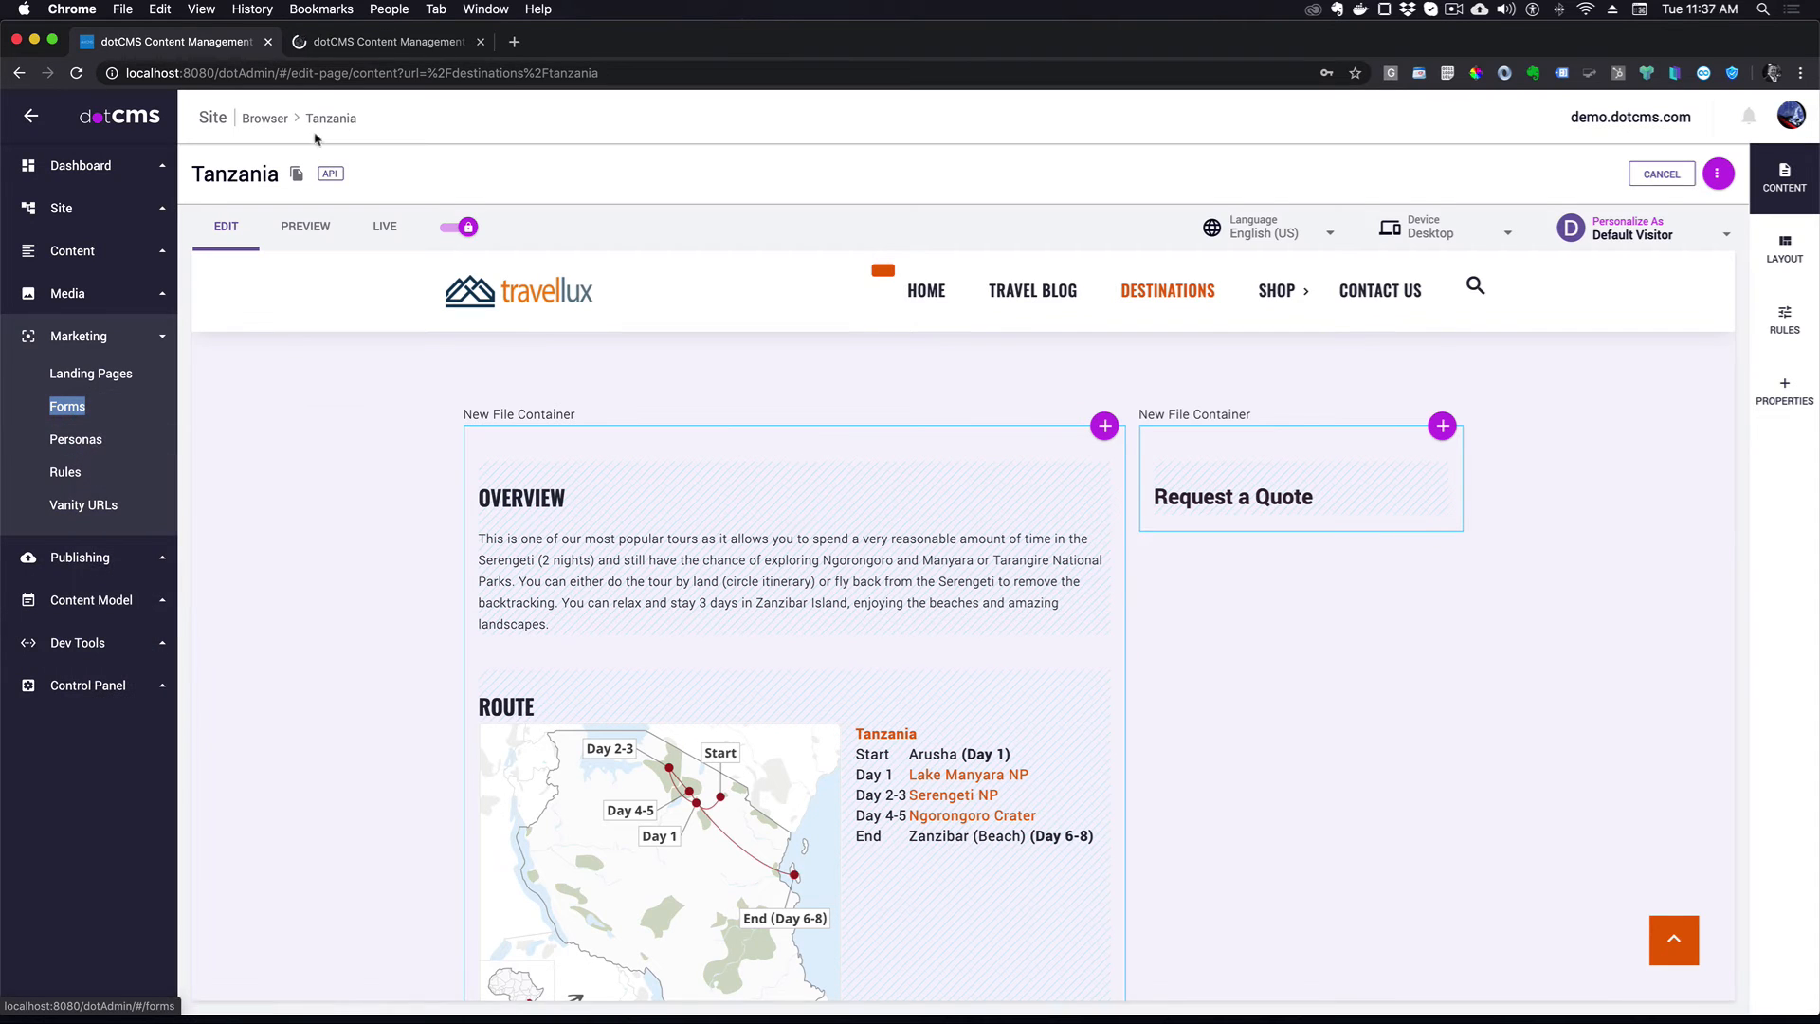
left_click(401, 42)
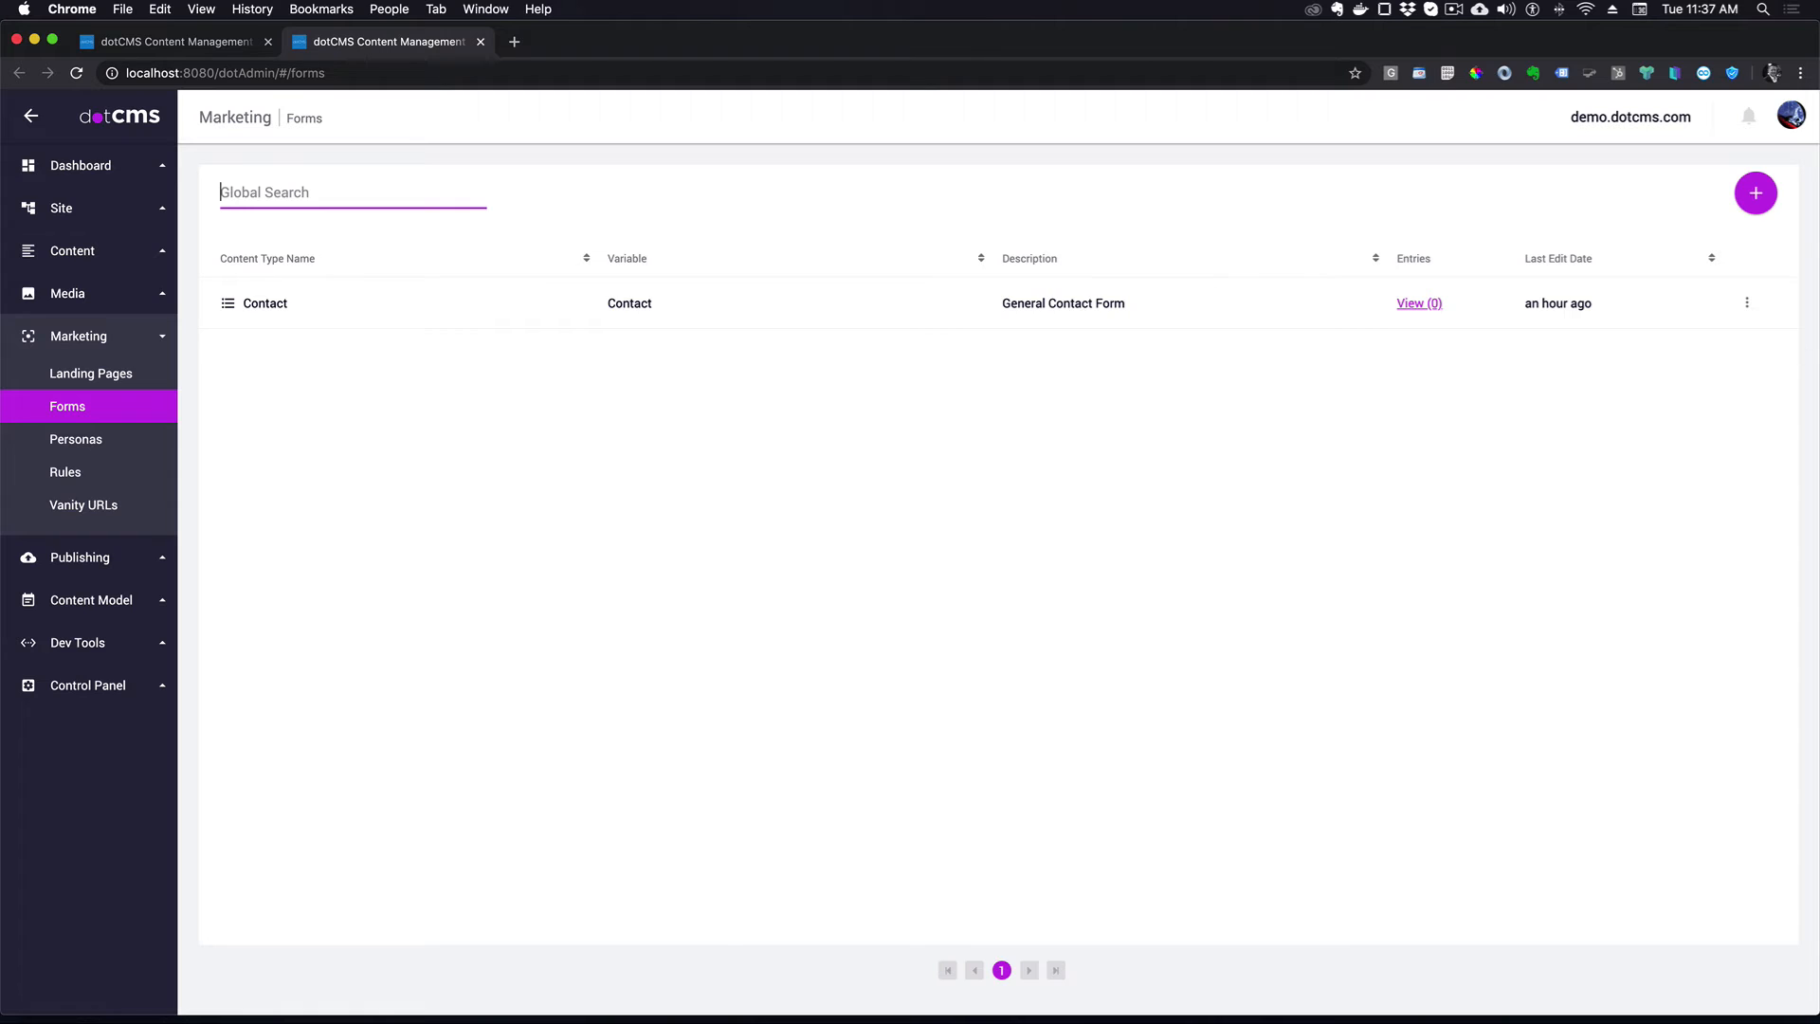
left_click(1757, 195)
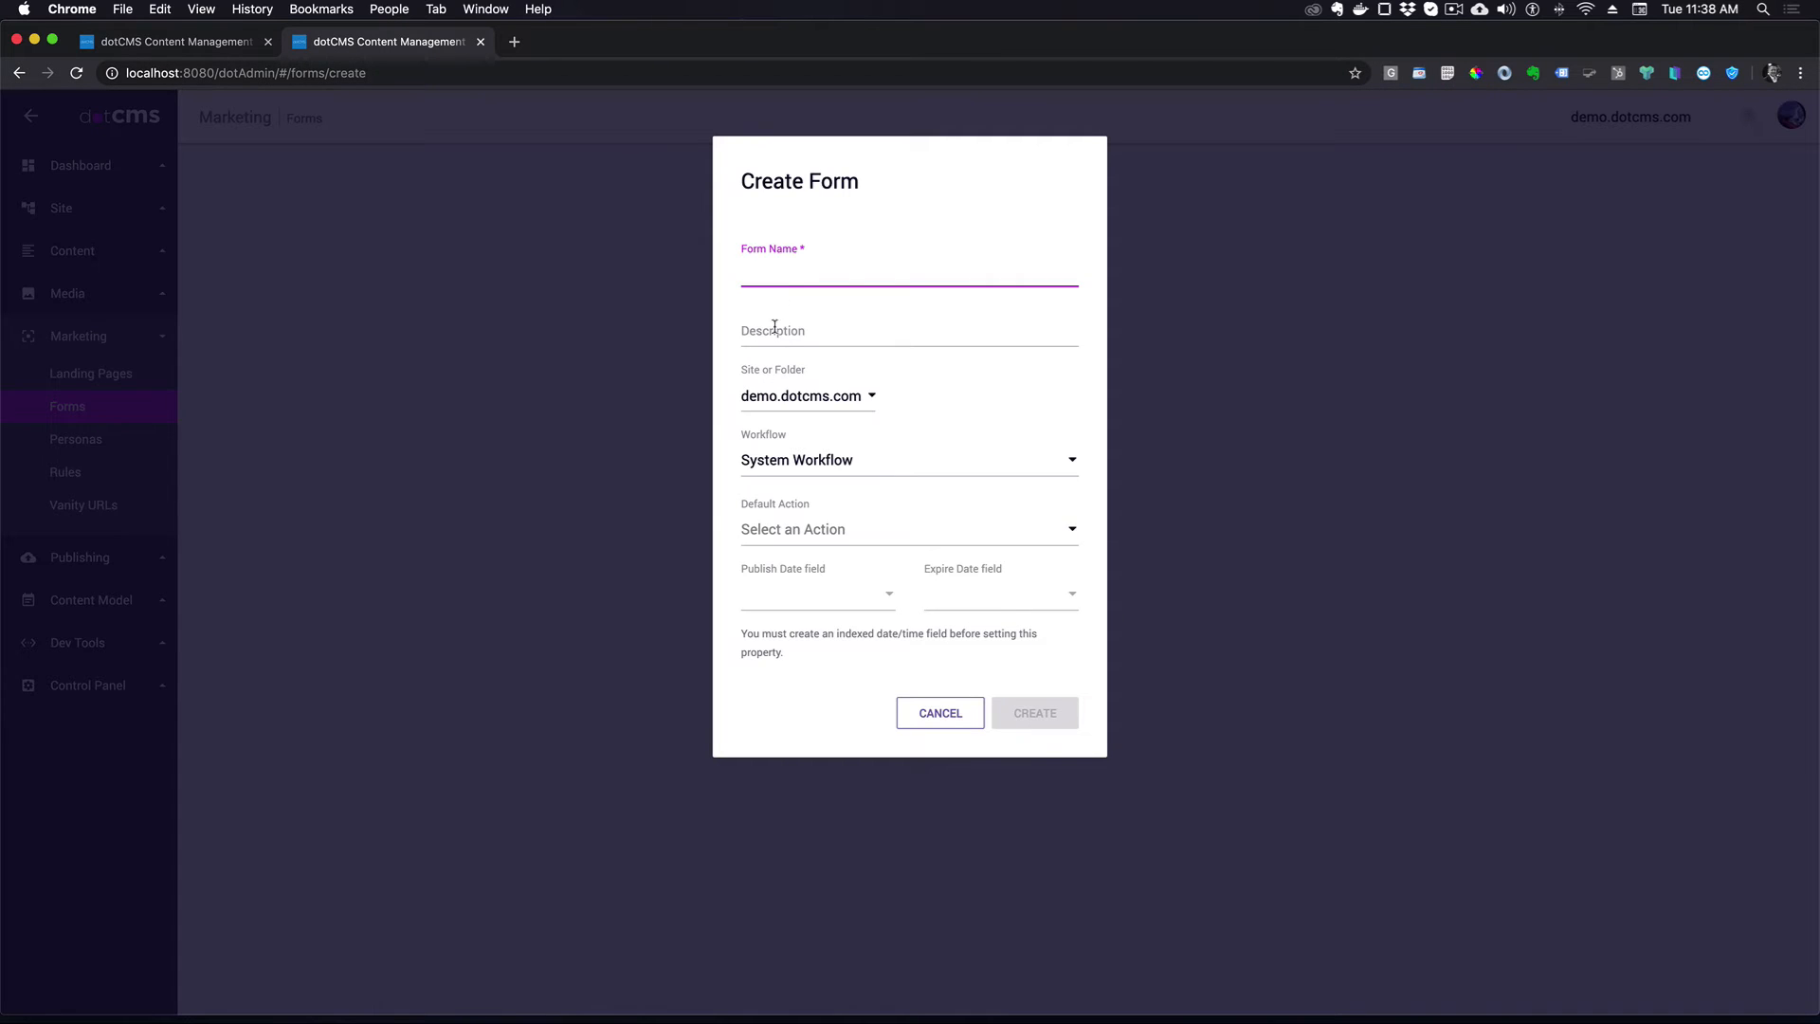
type("Request a Quote")
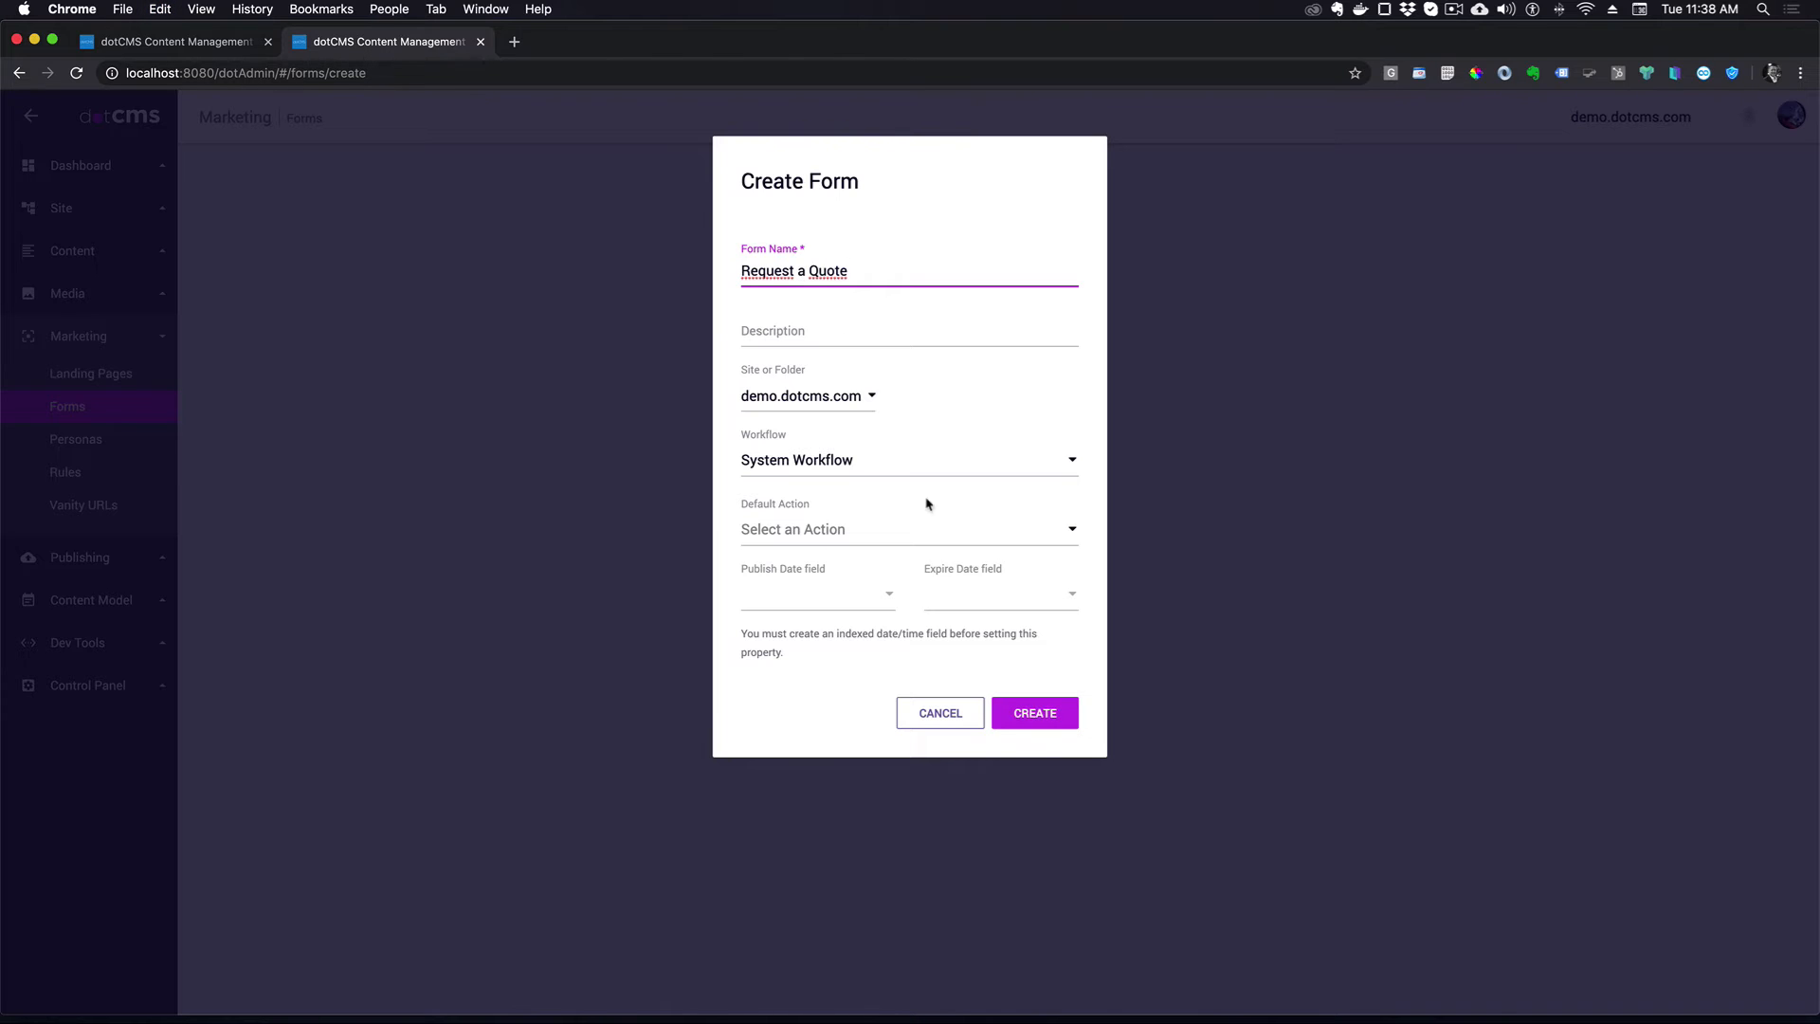
left_click(1040, 714)
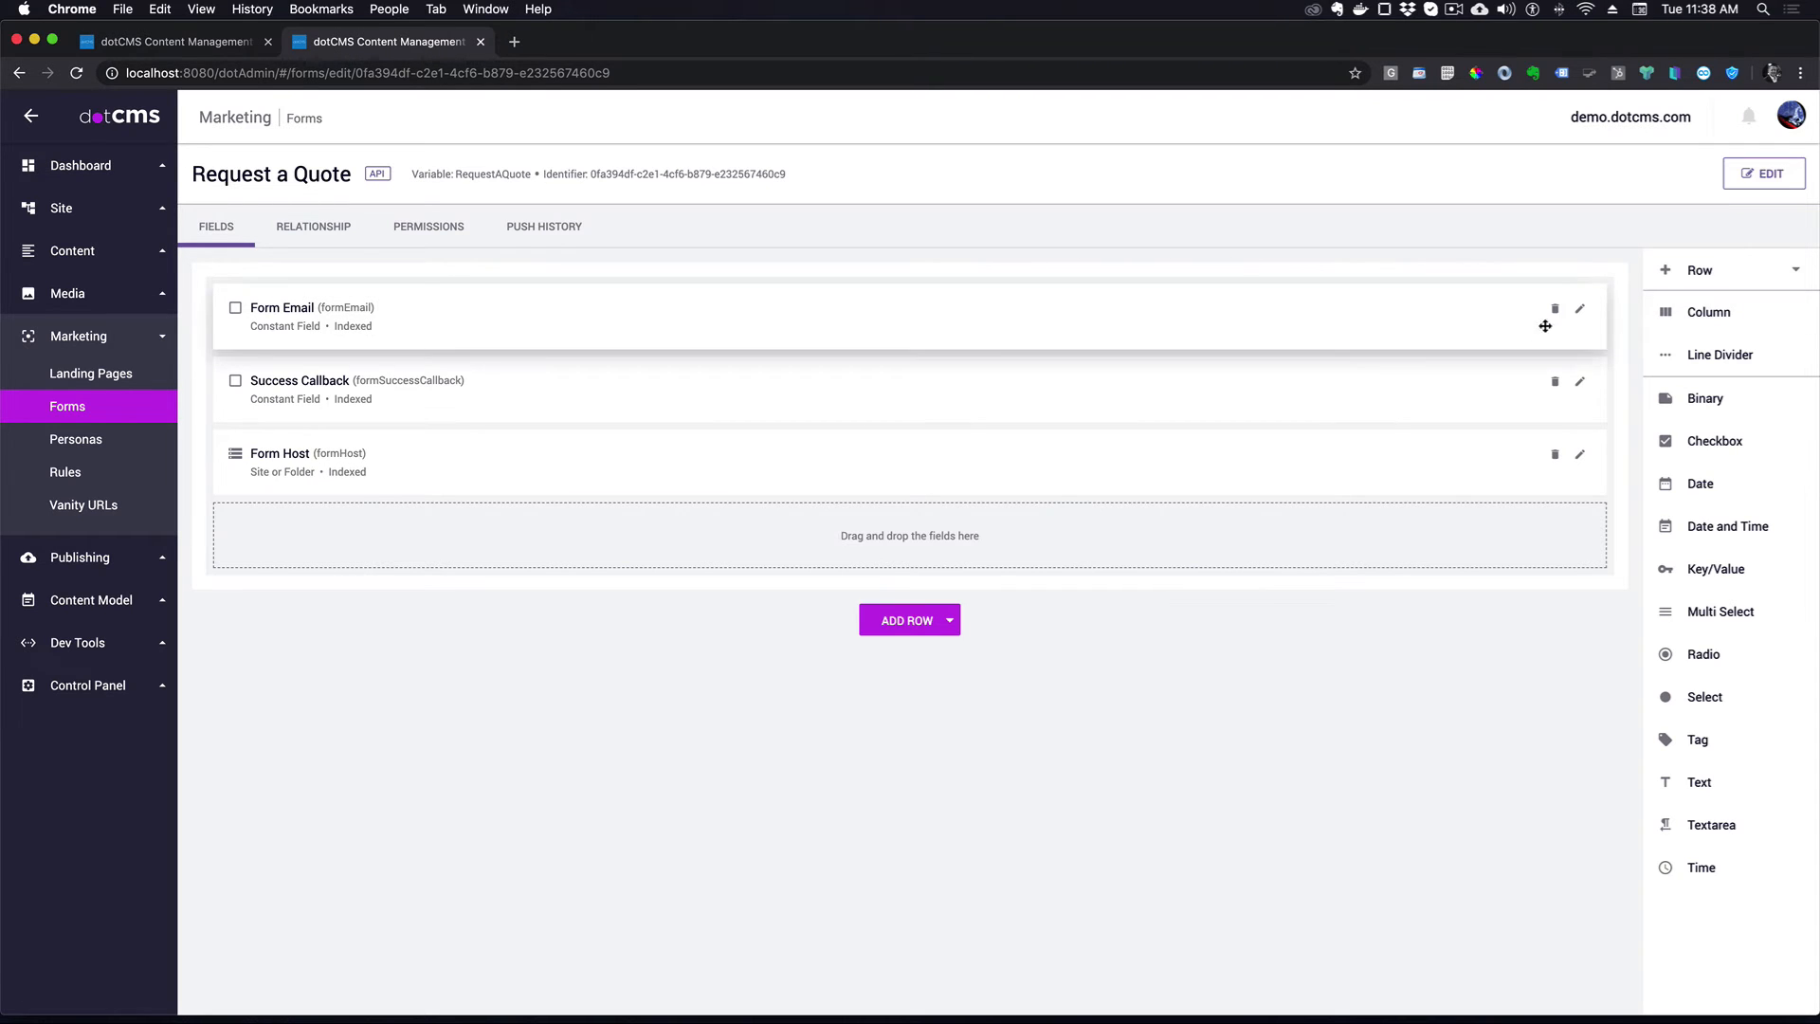
- Set the Form Email field to the recipient's e-mail address and save it
left_click(1580, 311)
left_click(787, 415)
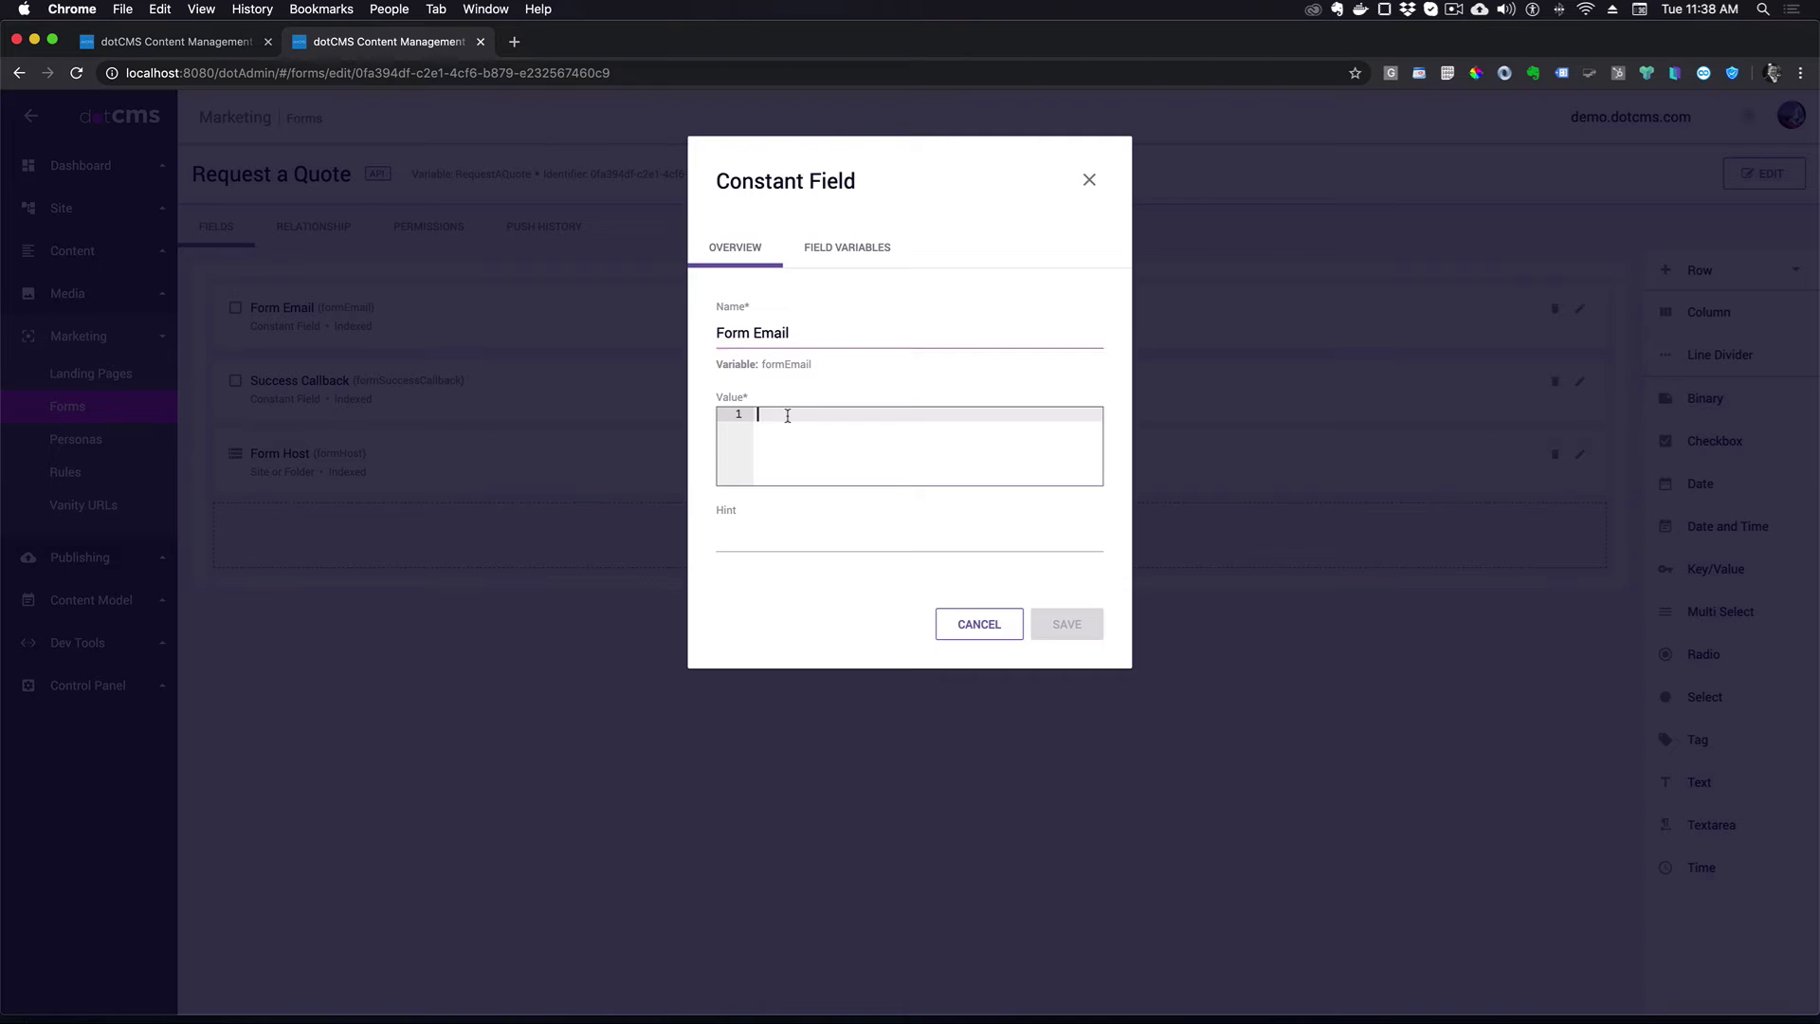
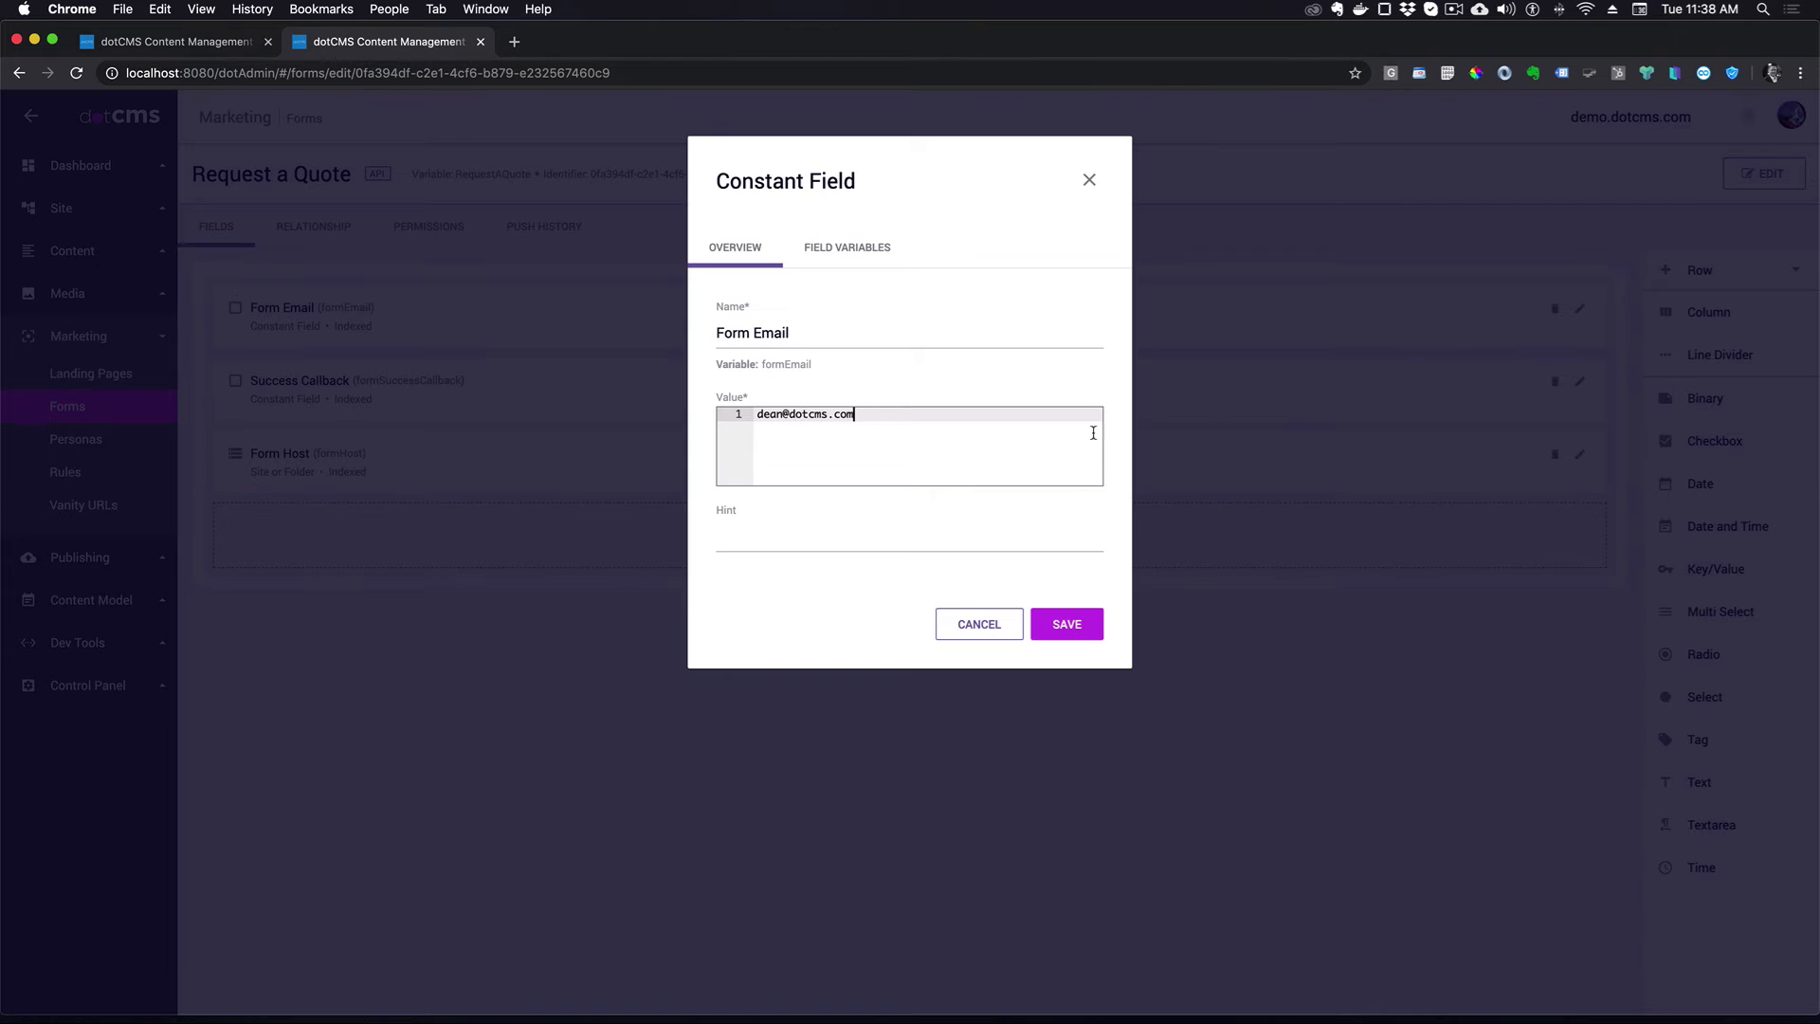
left_click(1053, 626)
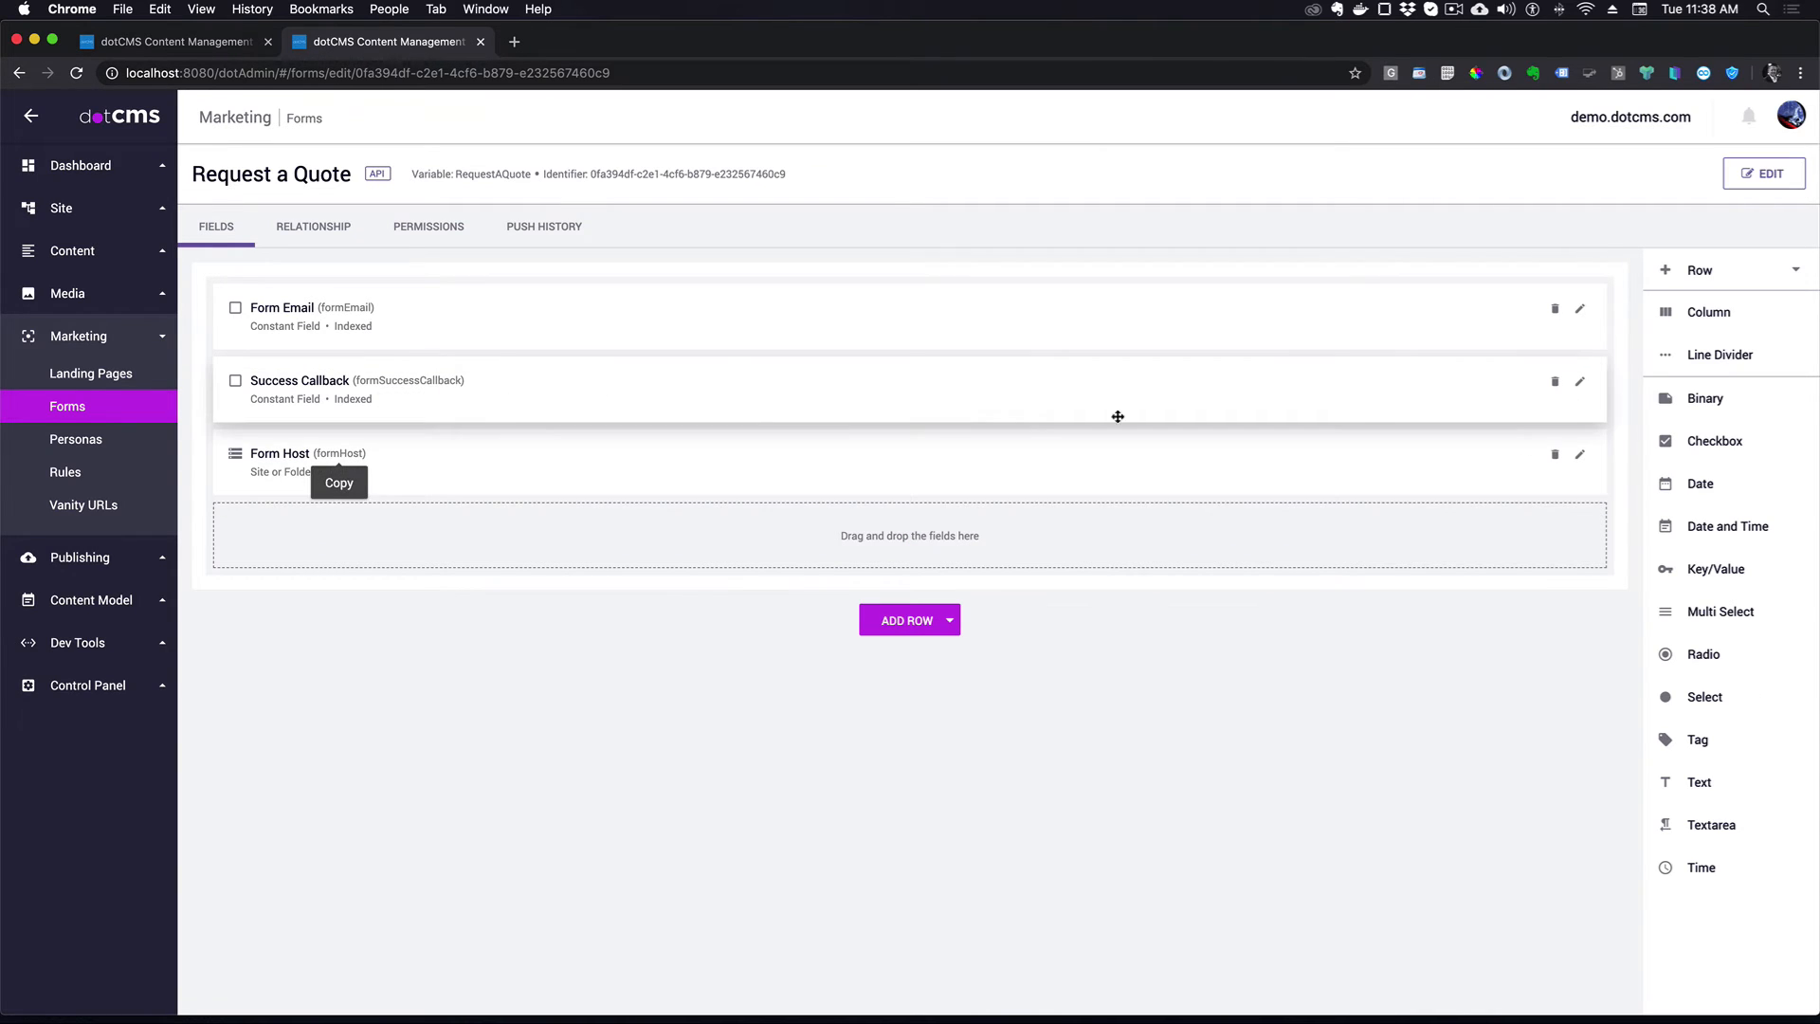
- Change the Success Callback redirect from /thank-you to /contact-us/thank-you and save it
left_click(1580, 381)
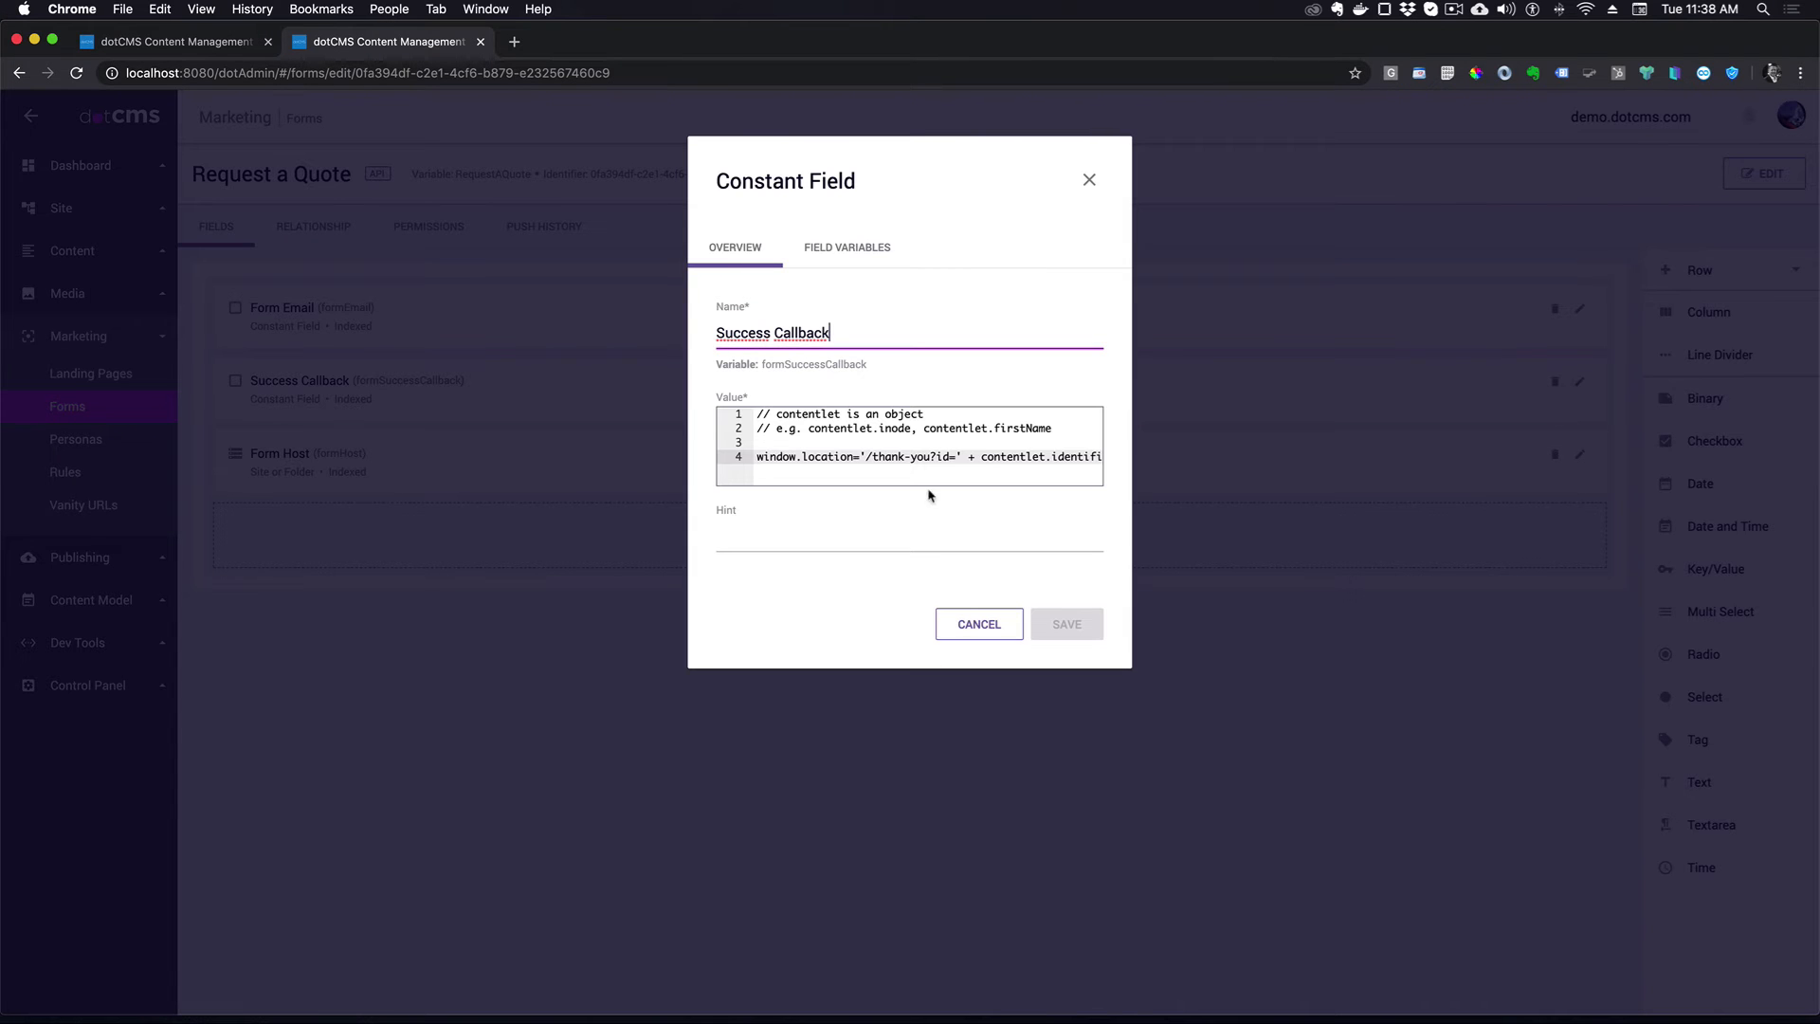
left_click(913, 459)
scroll(946, 465, "right", 1)
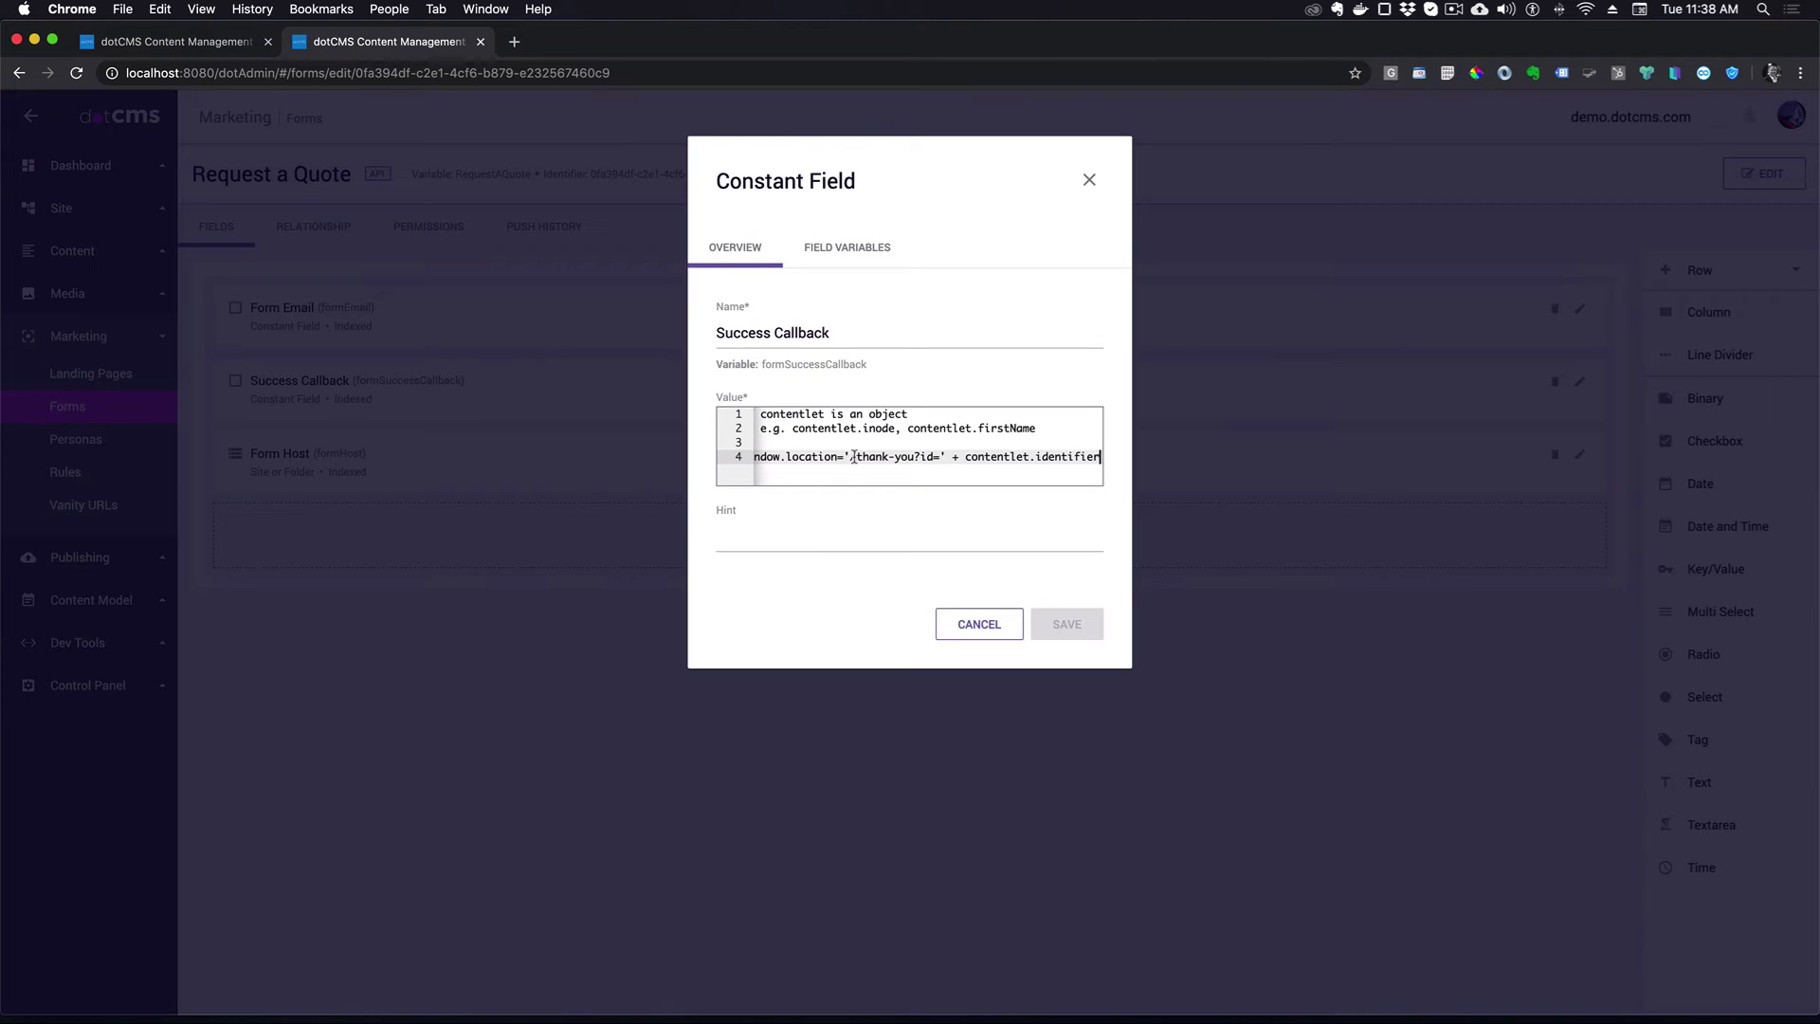
left_click_drag(850, 457, 913, 457)
key("super+Tab")
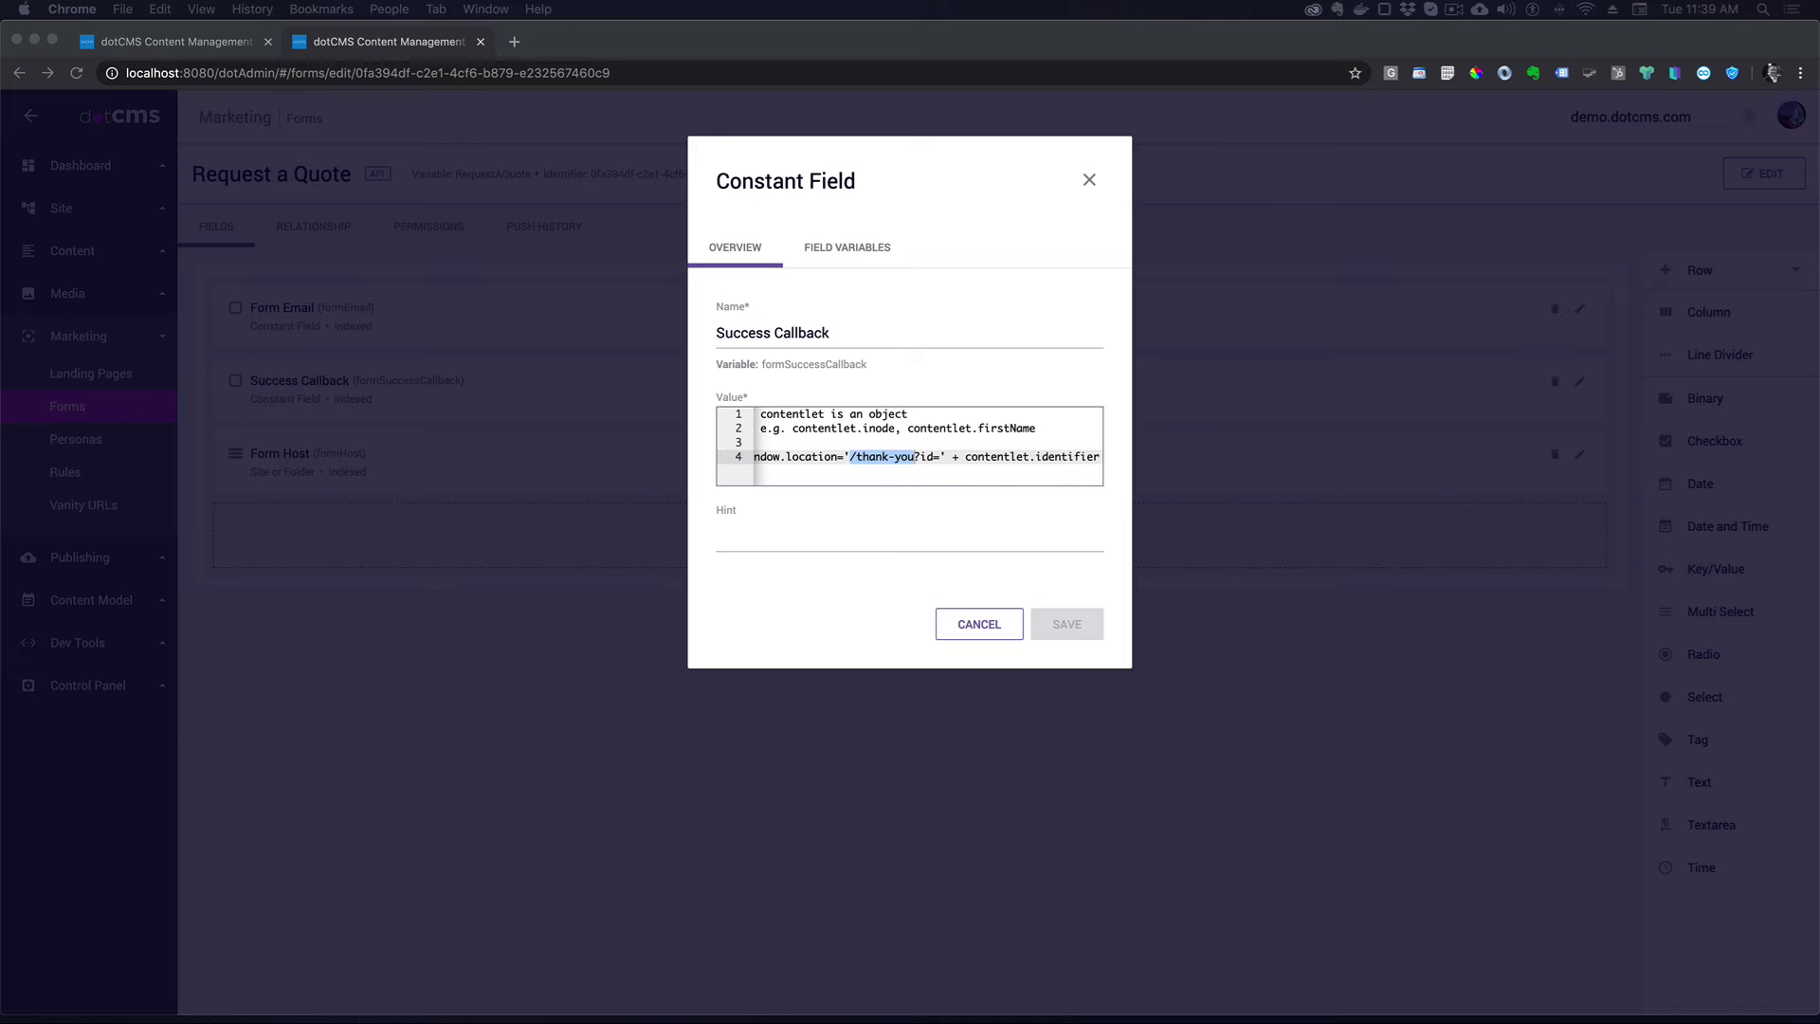
left_click(910, 461)
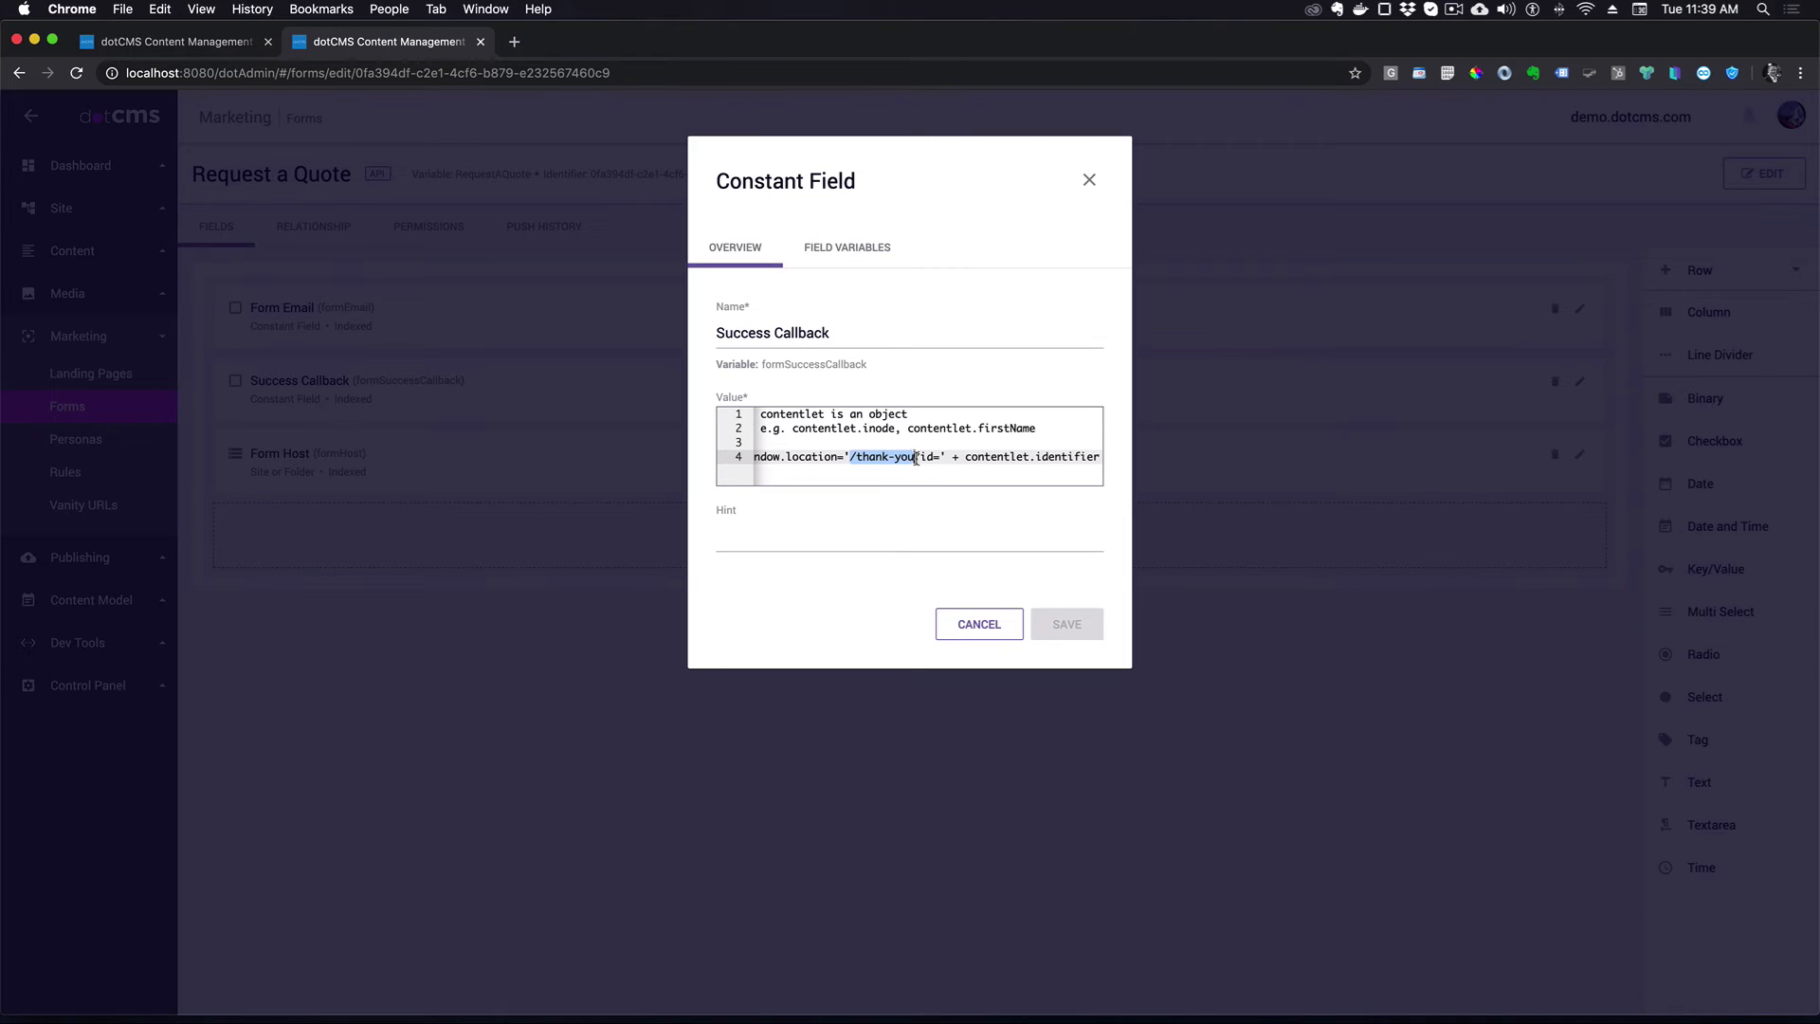
left_click_drag(915, 458, 861, 459)
type("contact-us/thank-you")
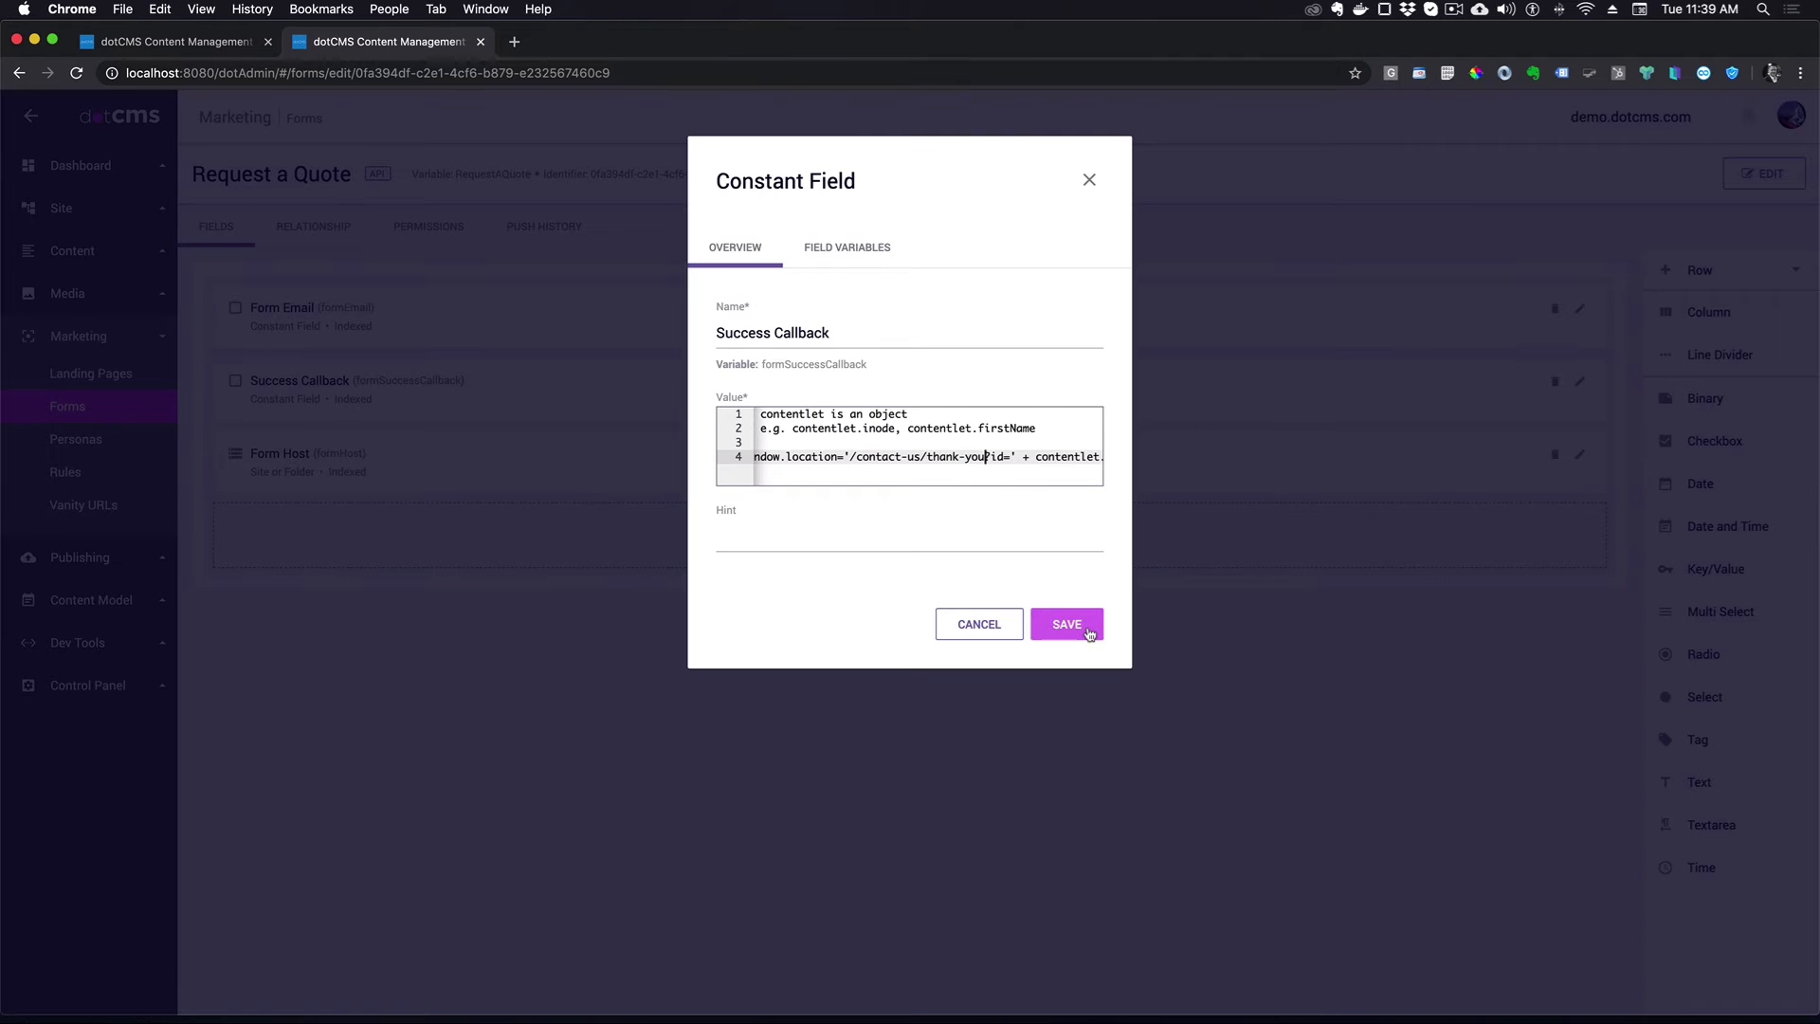
left_click(1085, 633)
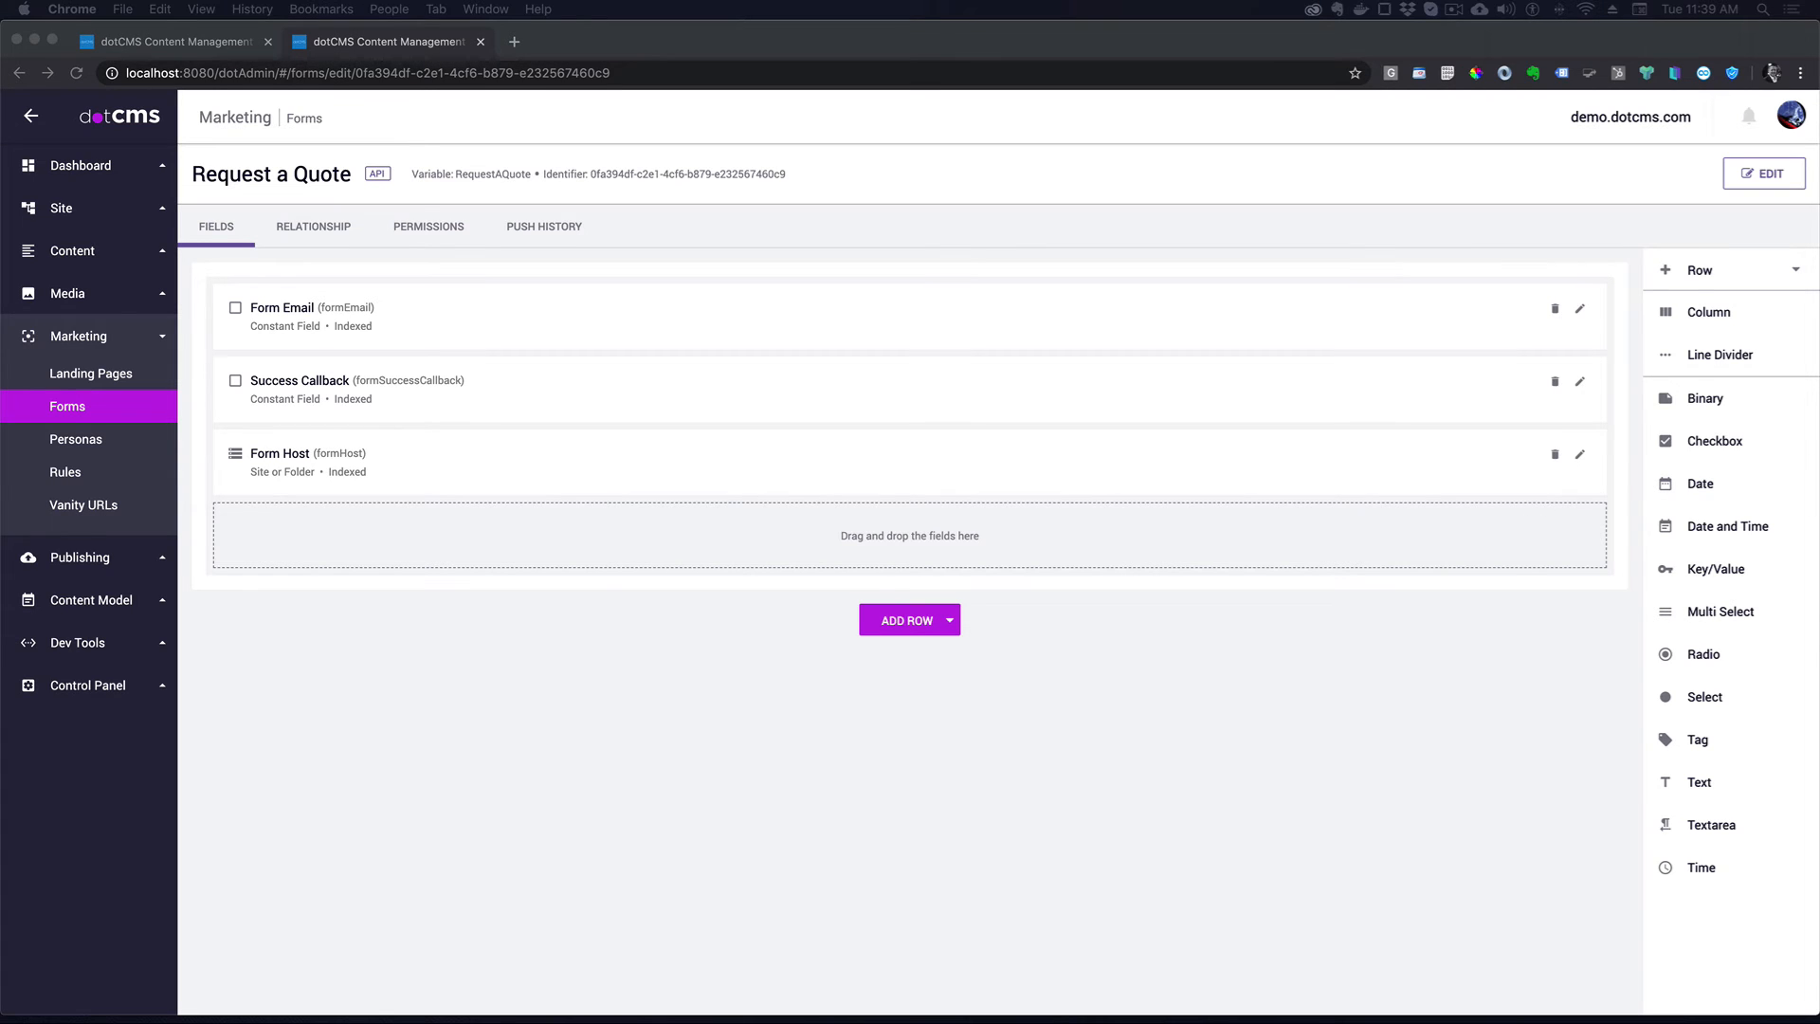
- Add a required First Name text field that is user searchable and shown in list
left_click(1699, 790)
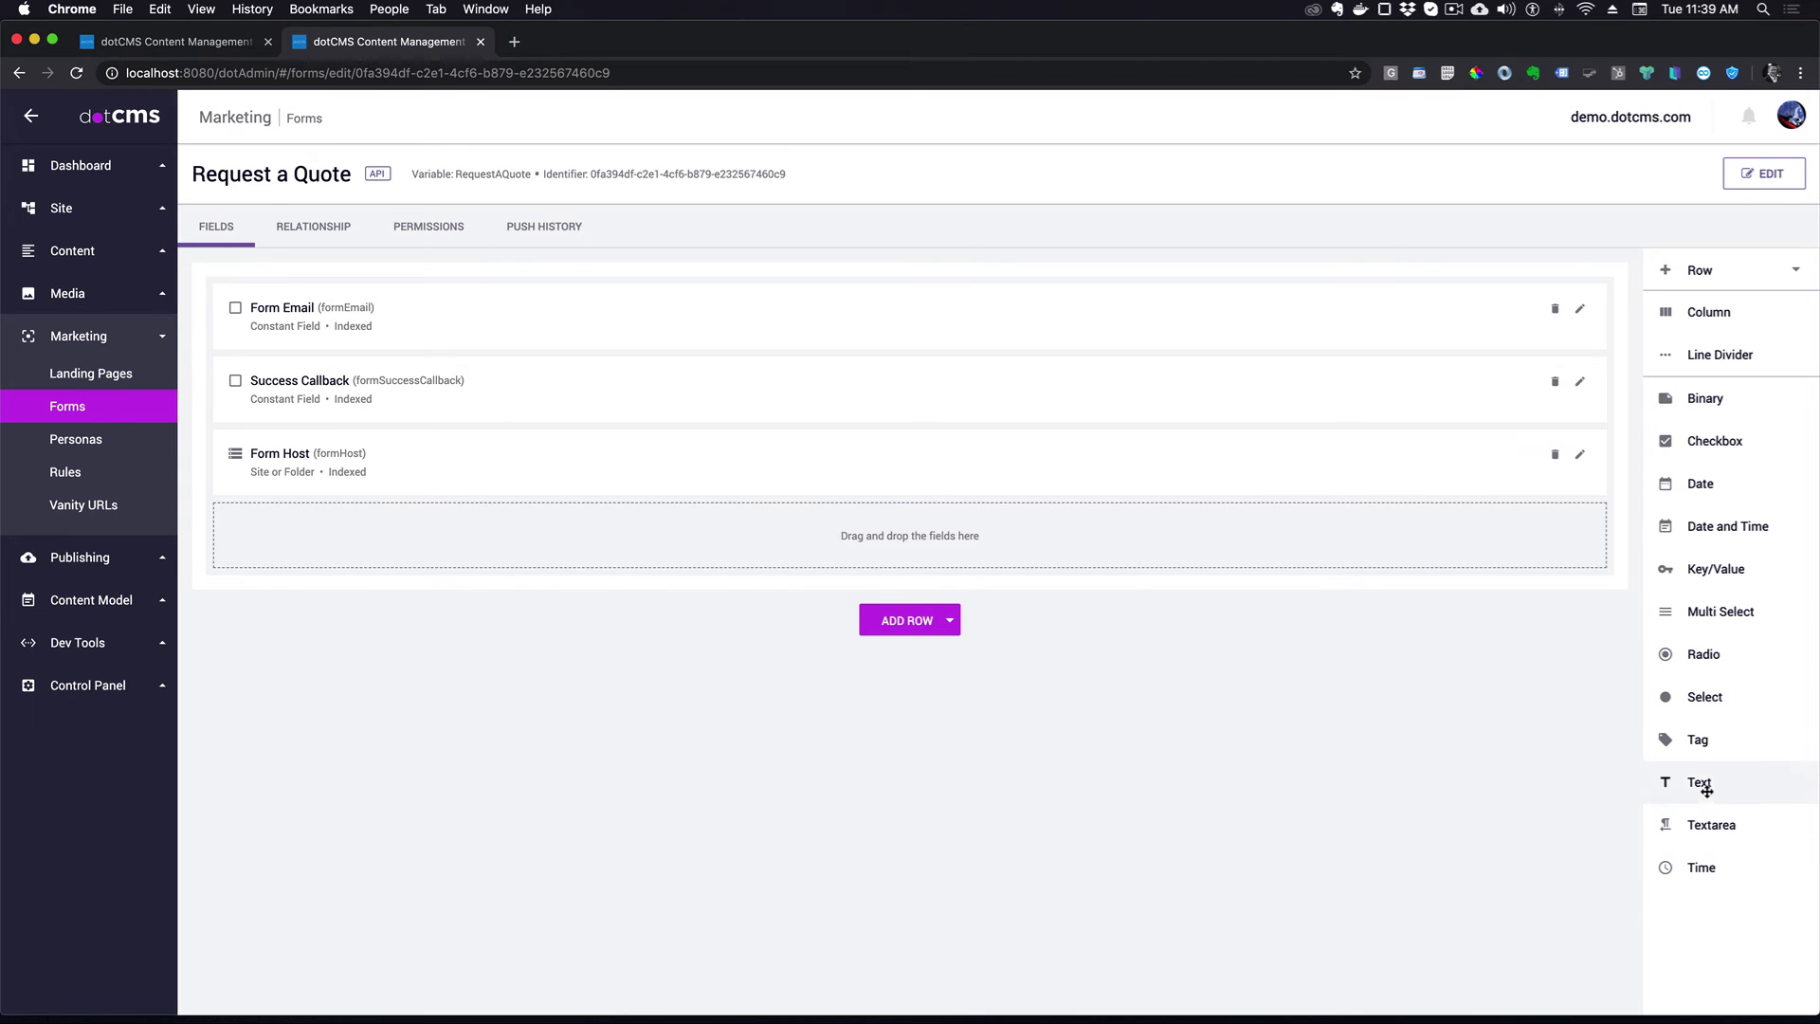
left_click_drag(1702, 787, 779, 538)
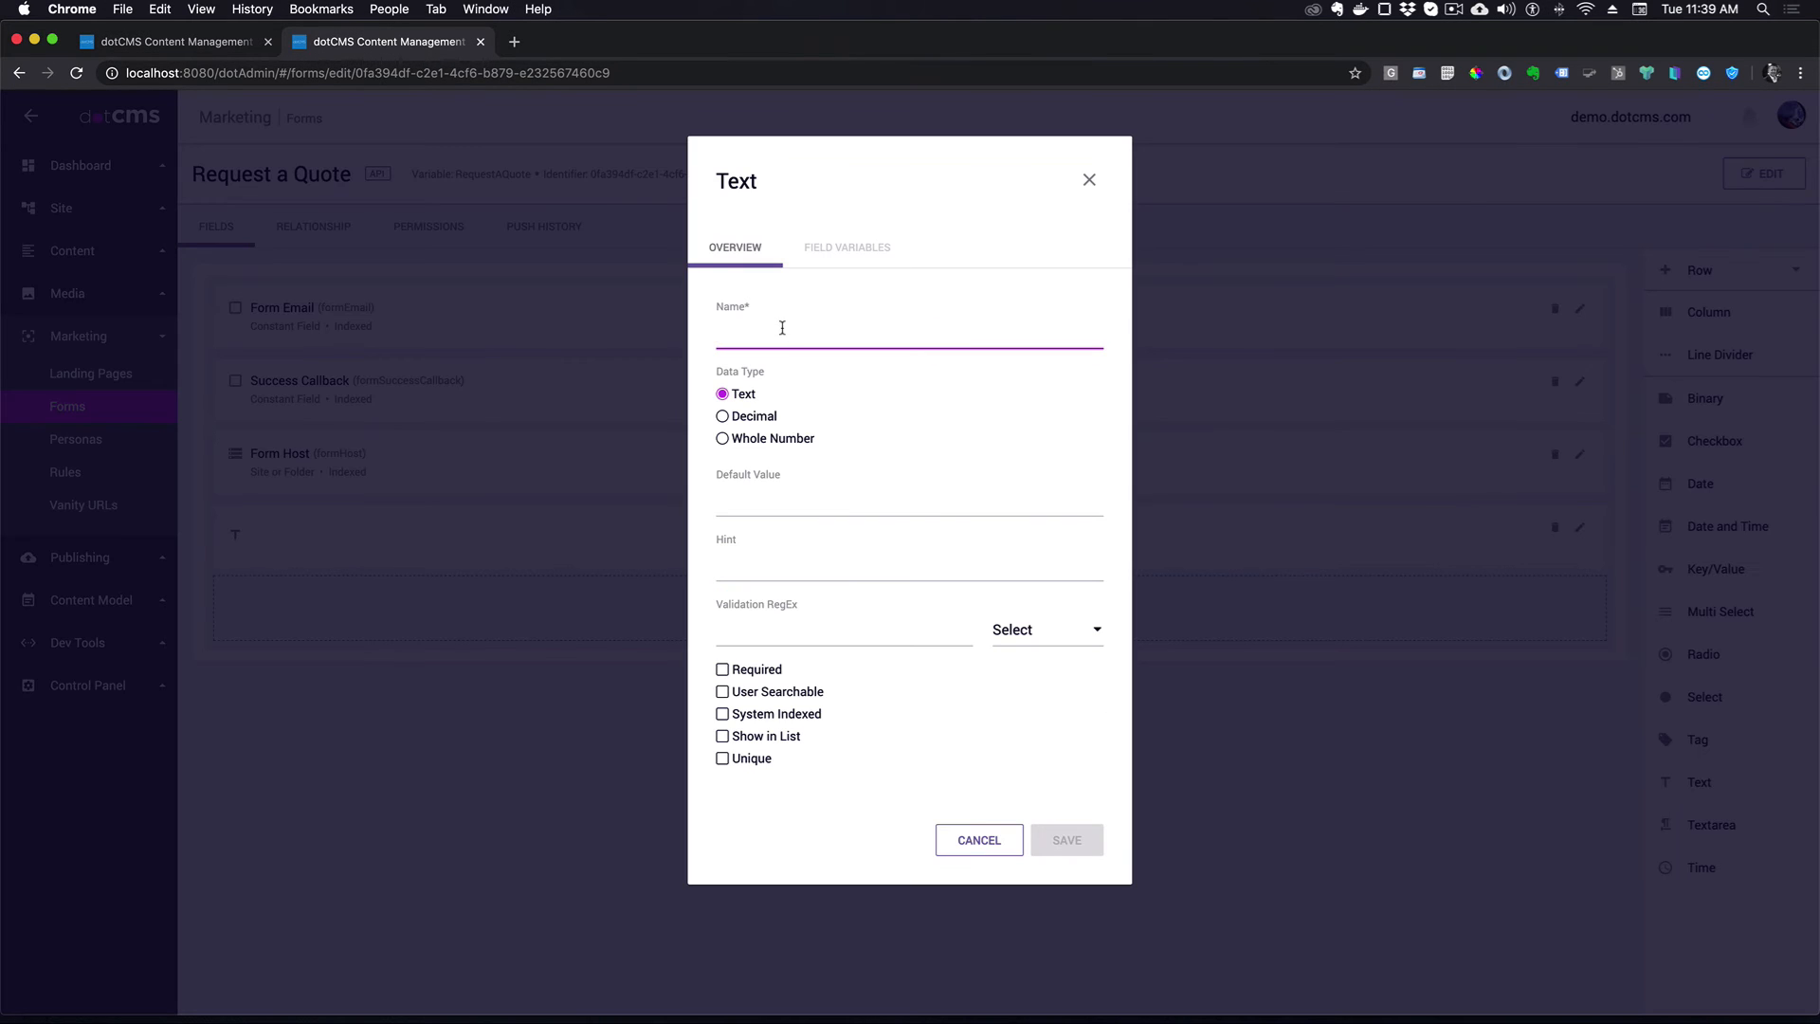
type("First Name")
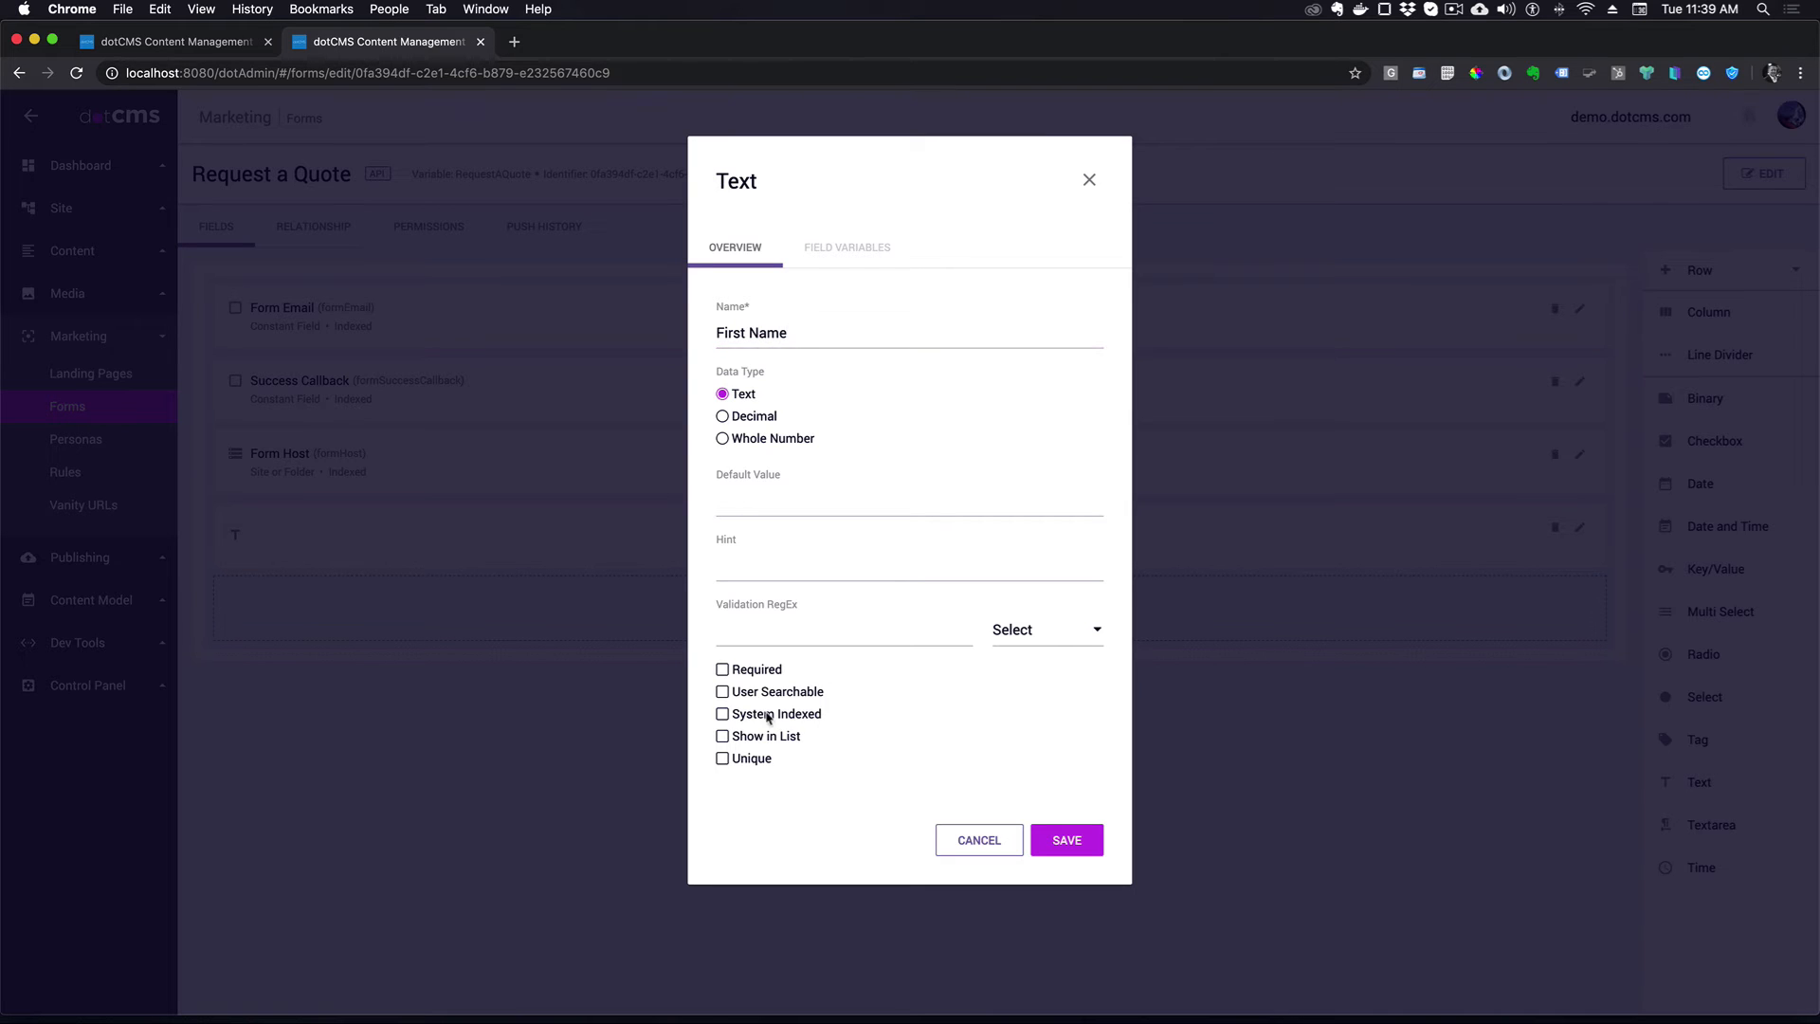
left_click(722, 692)
left_click(724, 670)
left_click(723, 736)
left_click(1066, 839)
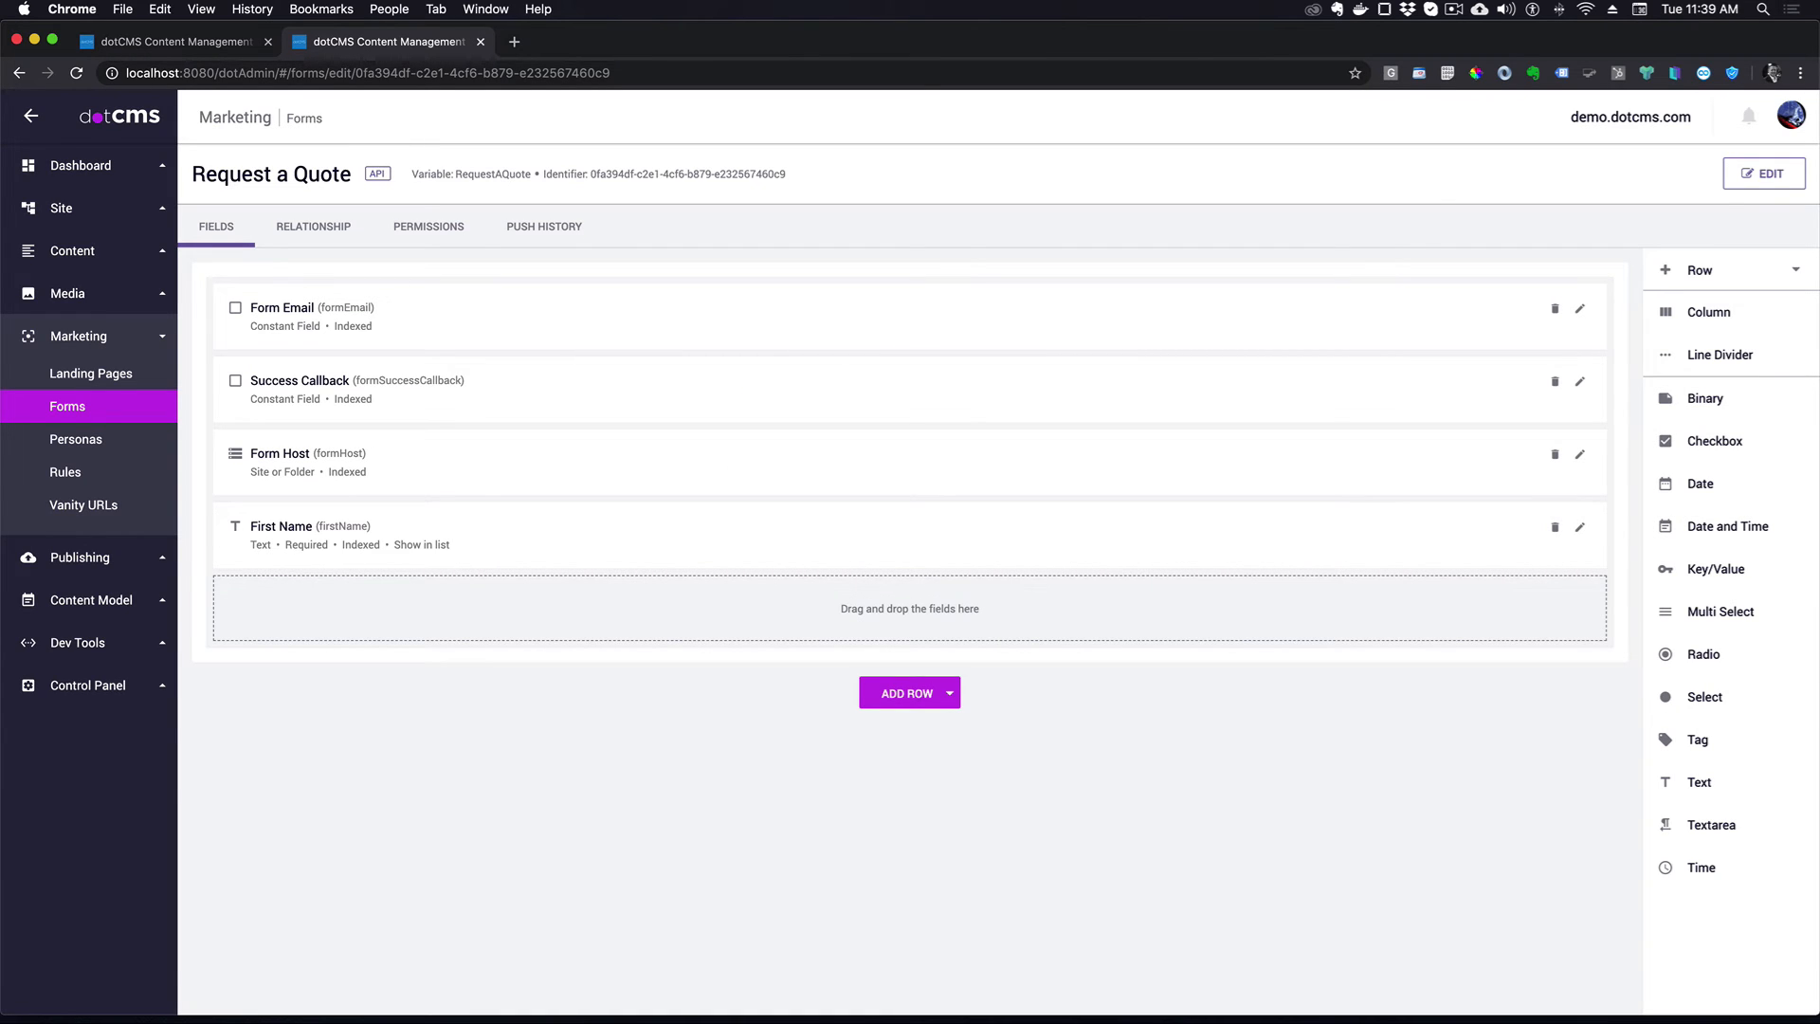
- Add a required Last Name text field that is user searchable and shown in list
left_click_drag(1697, 782, 786, 617)
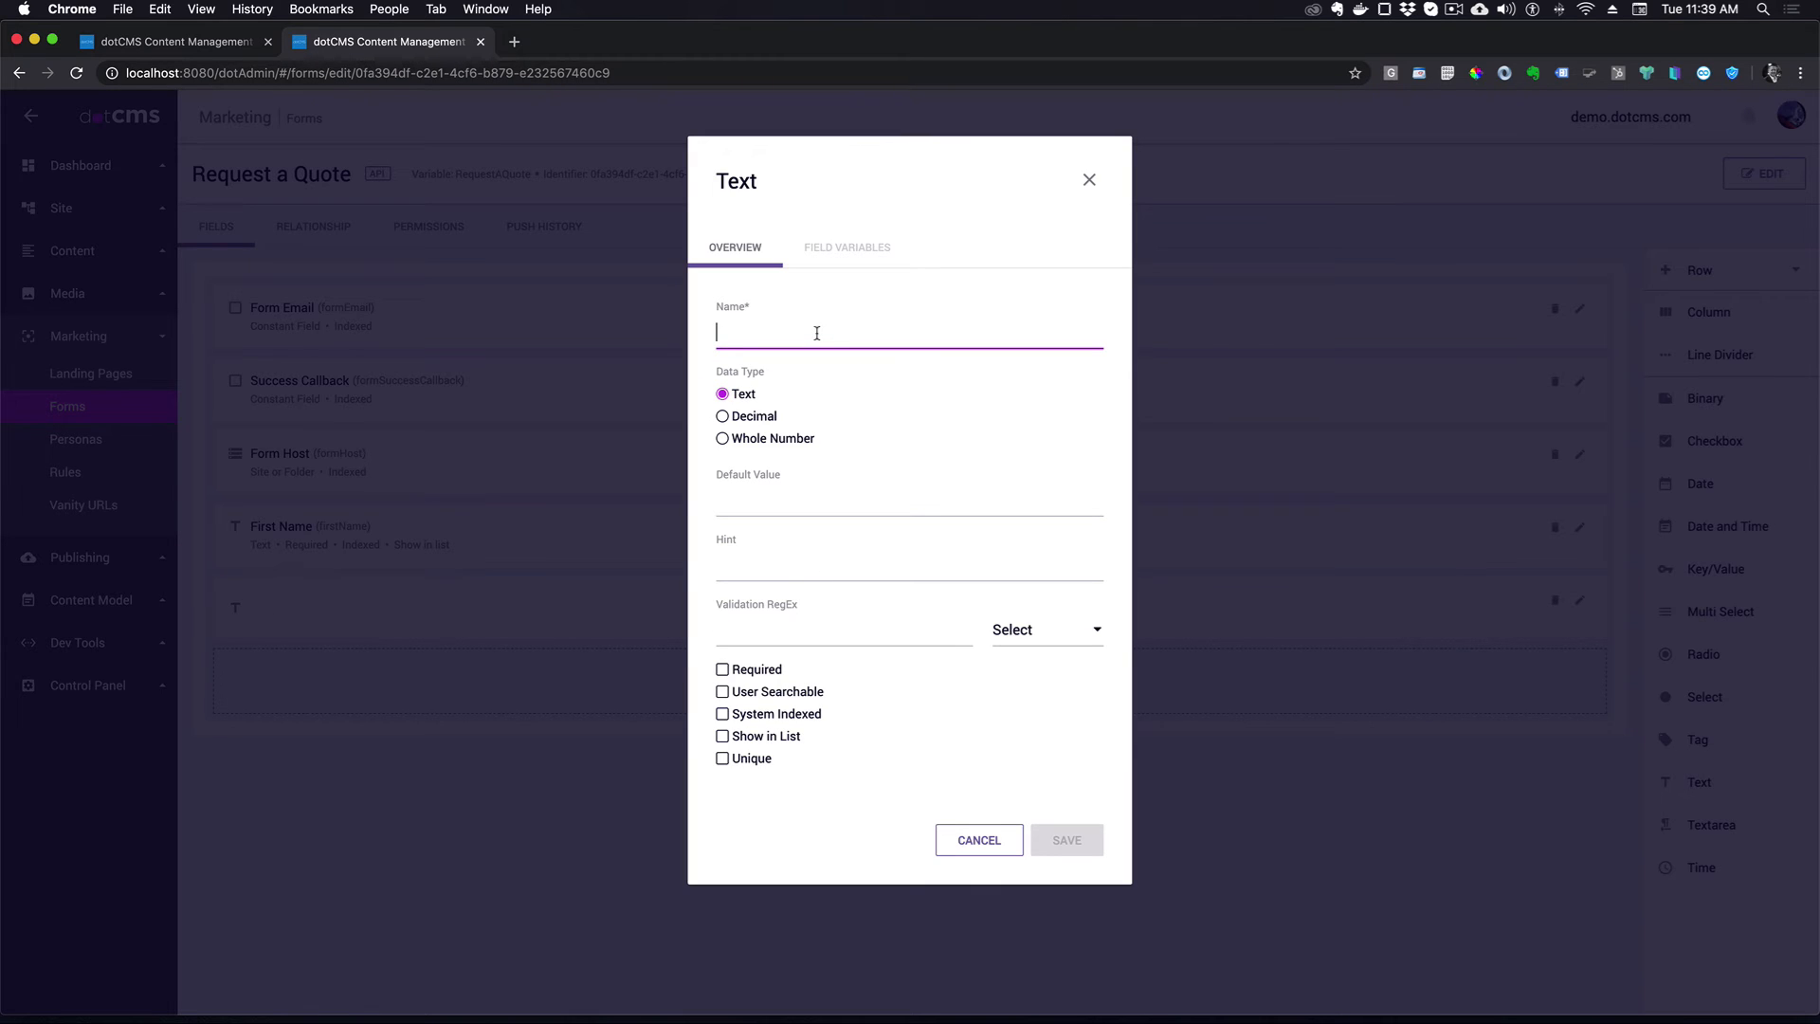
type("Last Name")
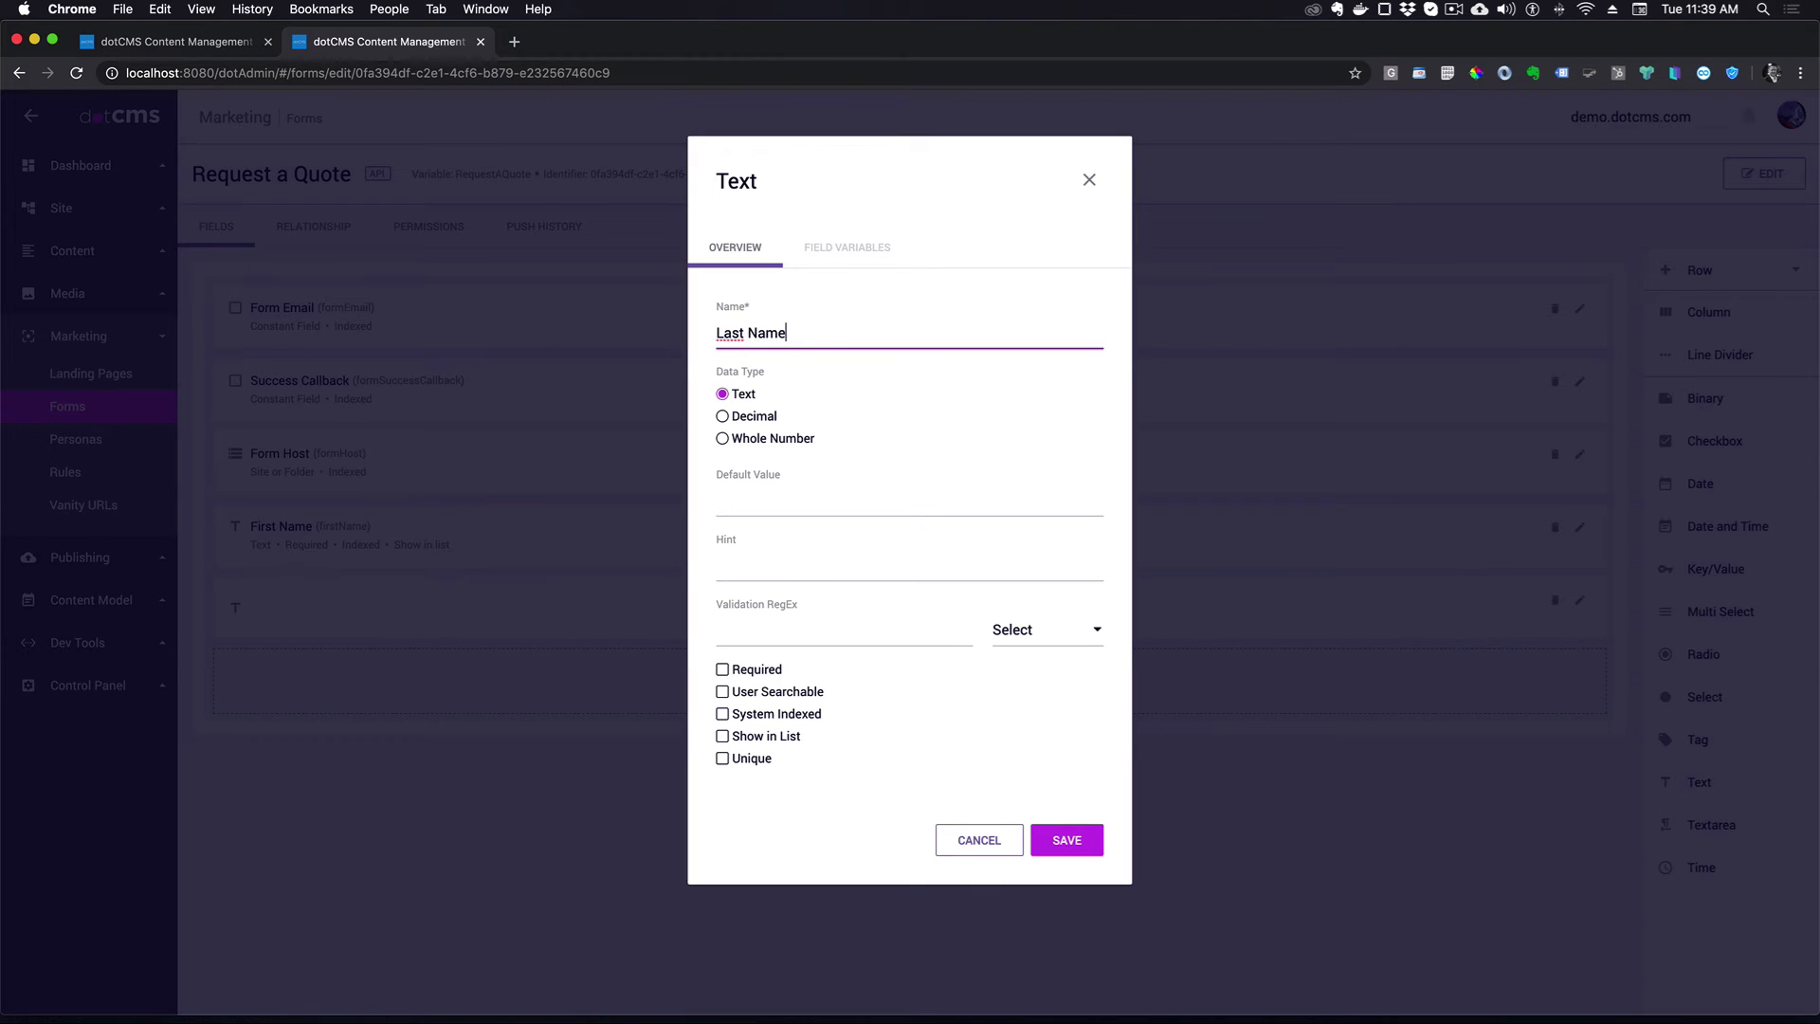
left_click(722, 691)
left_click(722, 669)
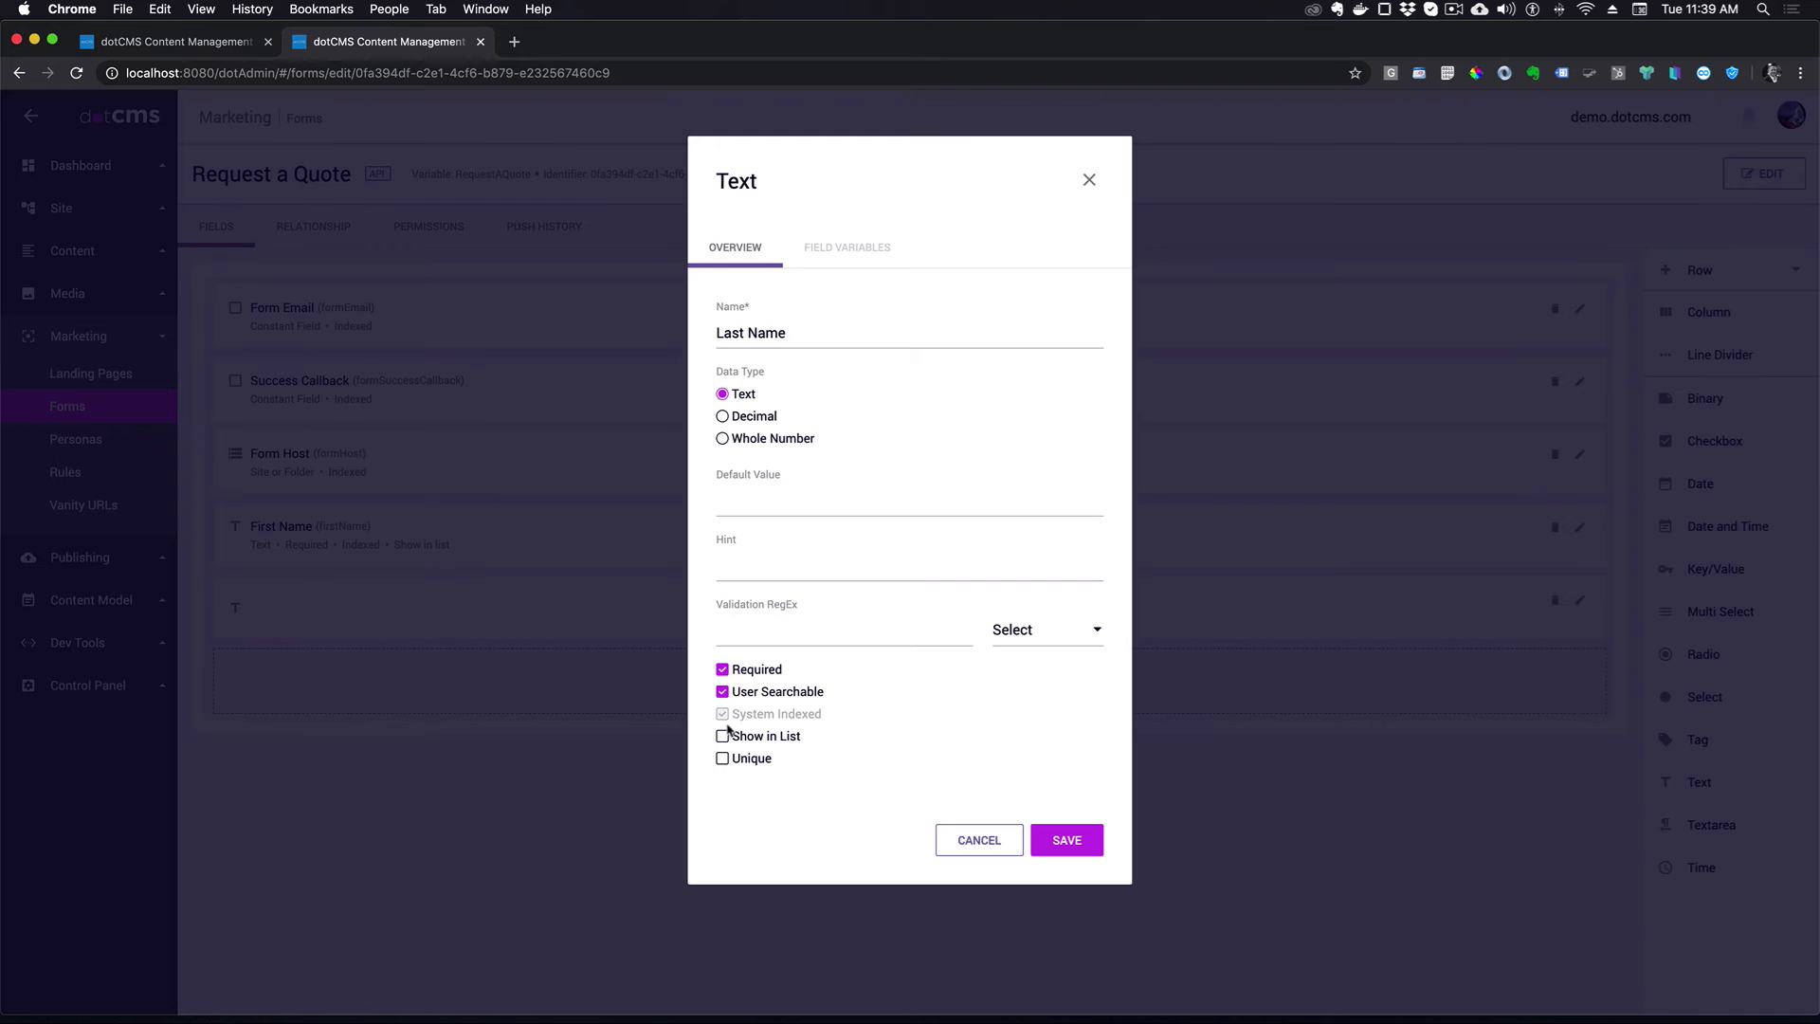
left_click(722, 737)
left_click(1084, 843)
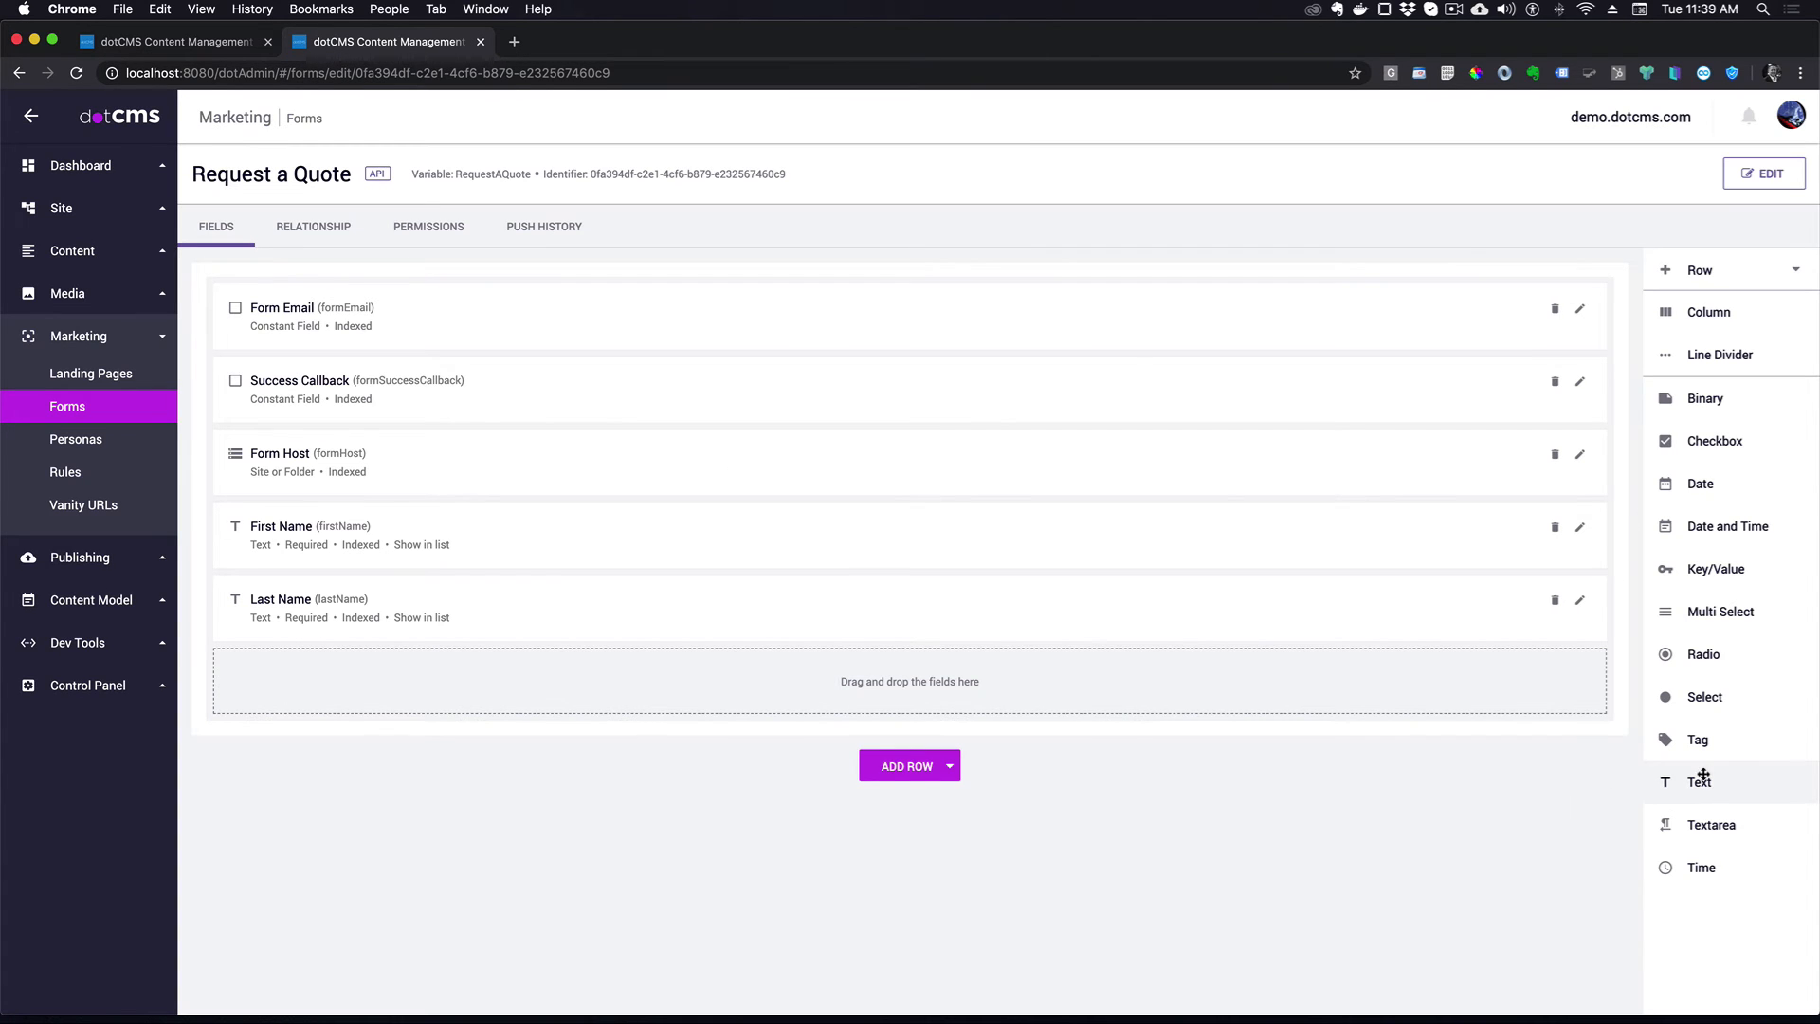
- Add a required Email text field with Email validation, user searchable and shown in list
left_click_drag(1724, 783, 670, 682)
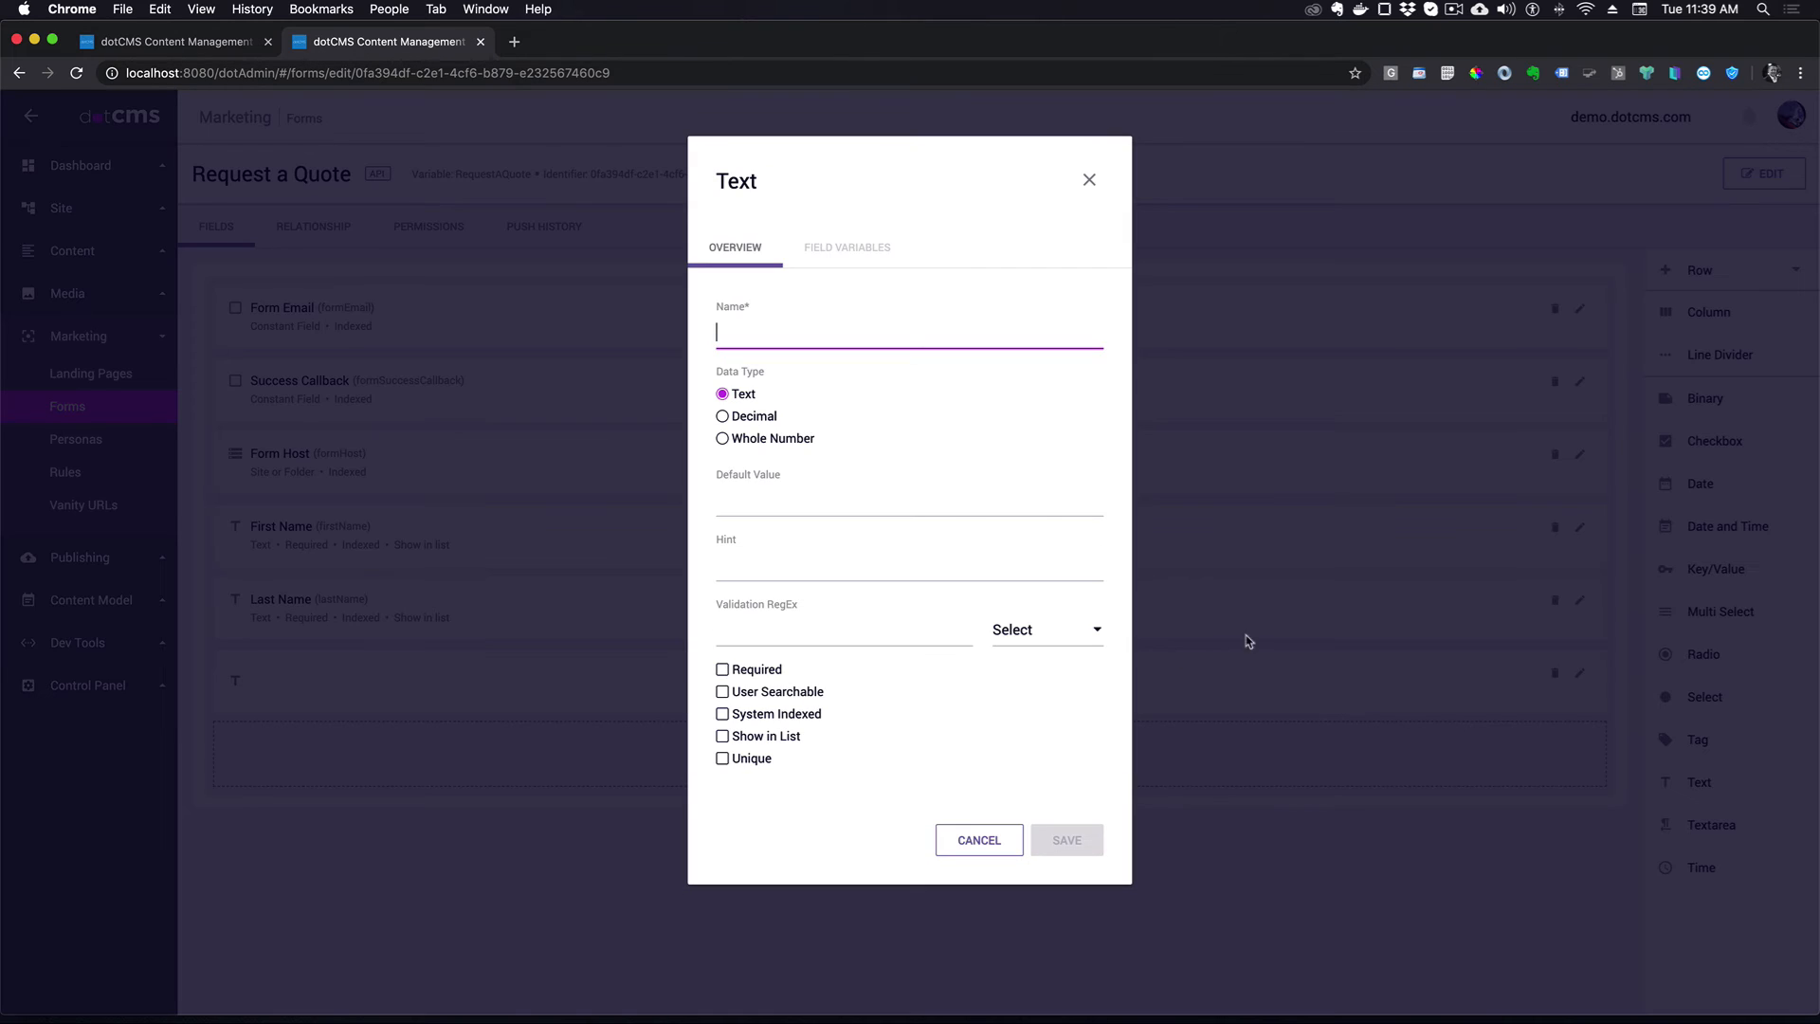
type("Email")
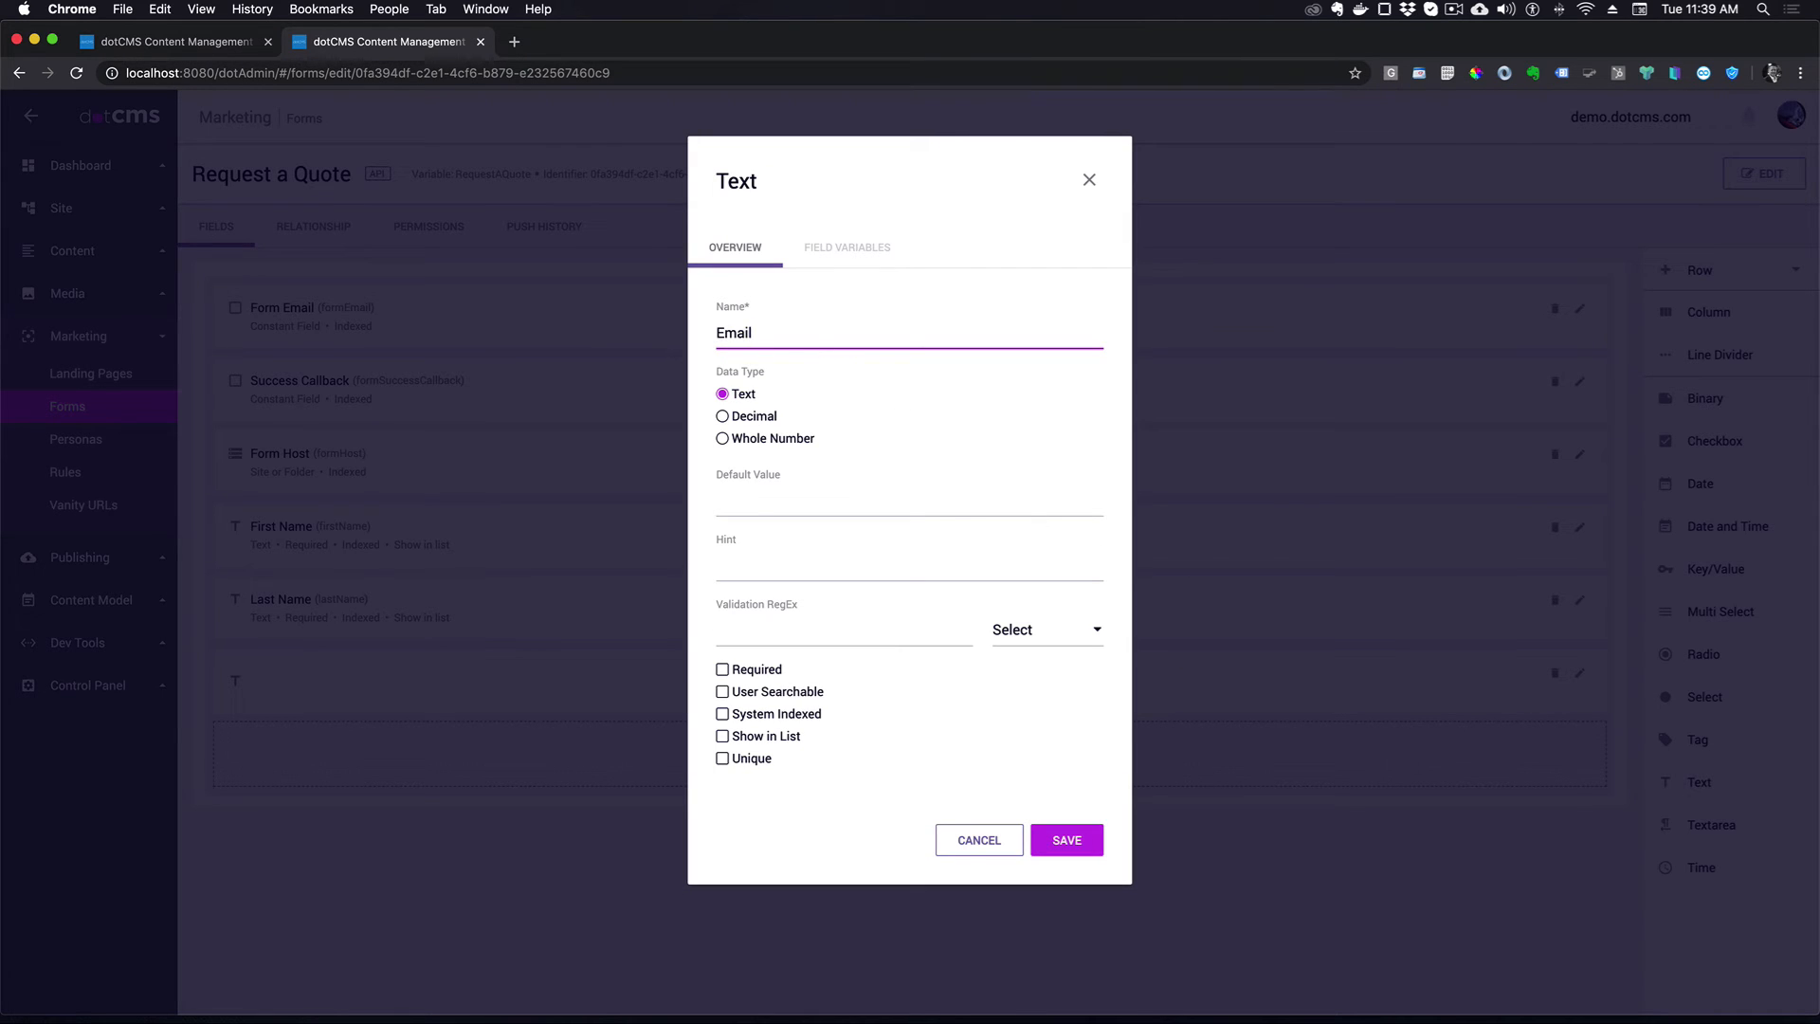
left_click(838, 476)
left_click(1048, 629)
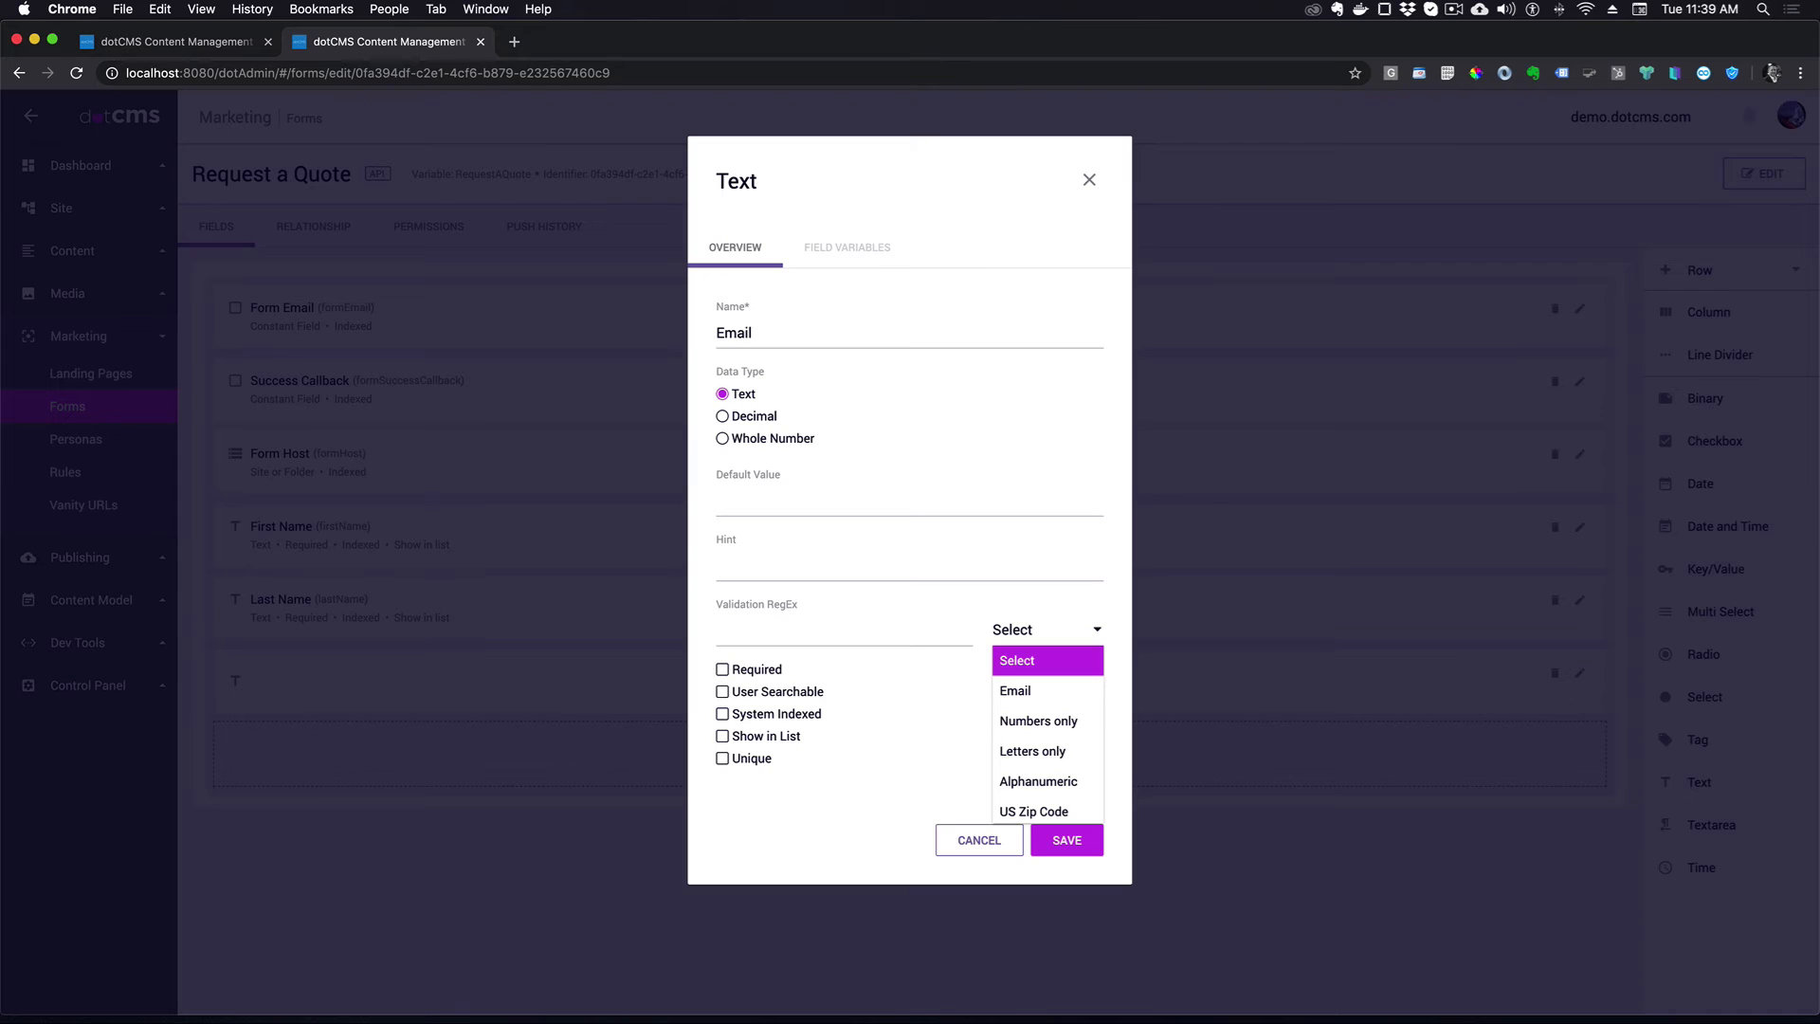
left_click(1016, 690)
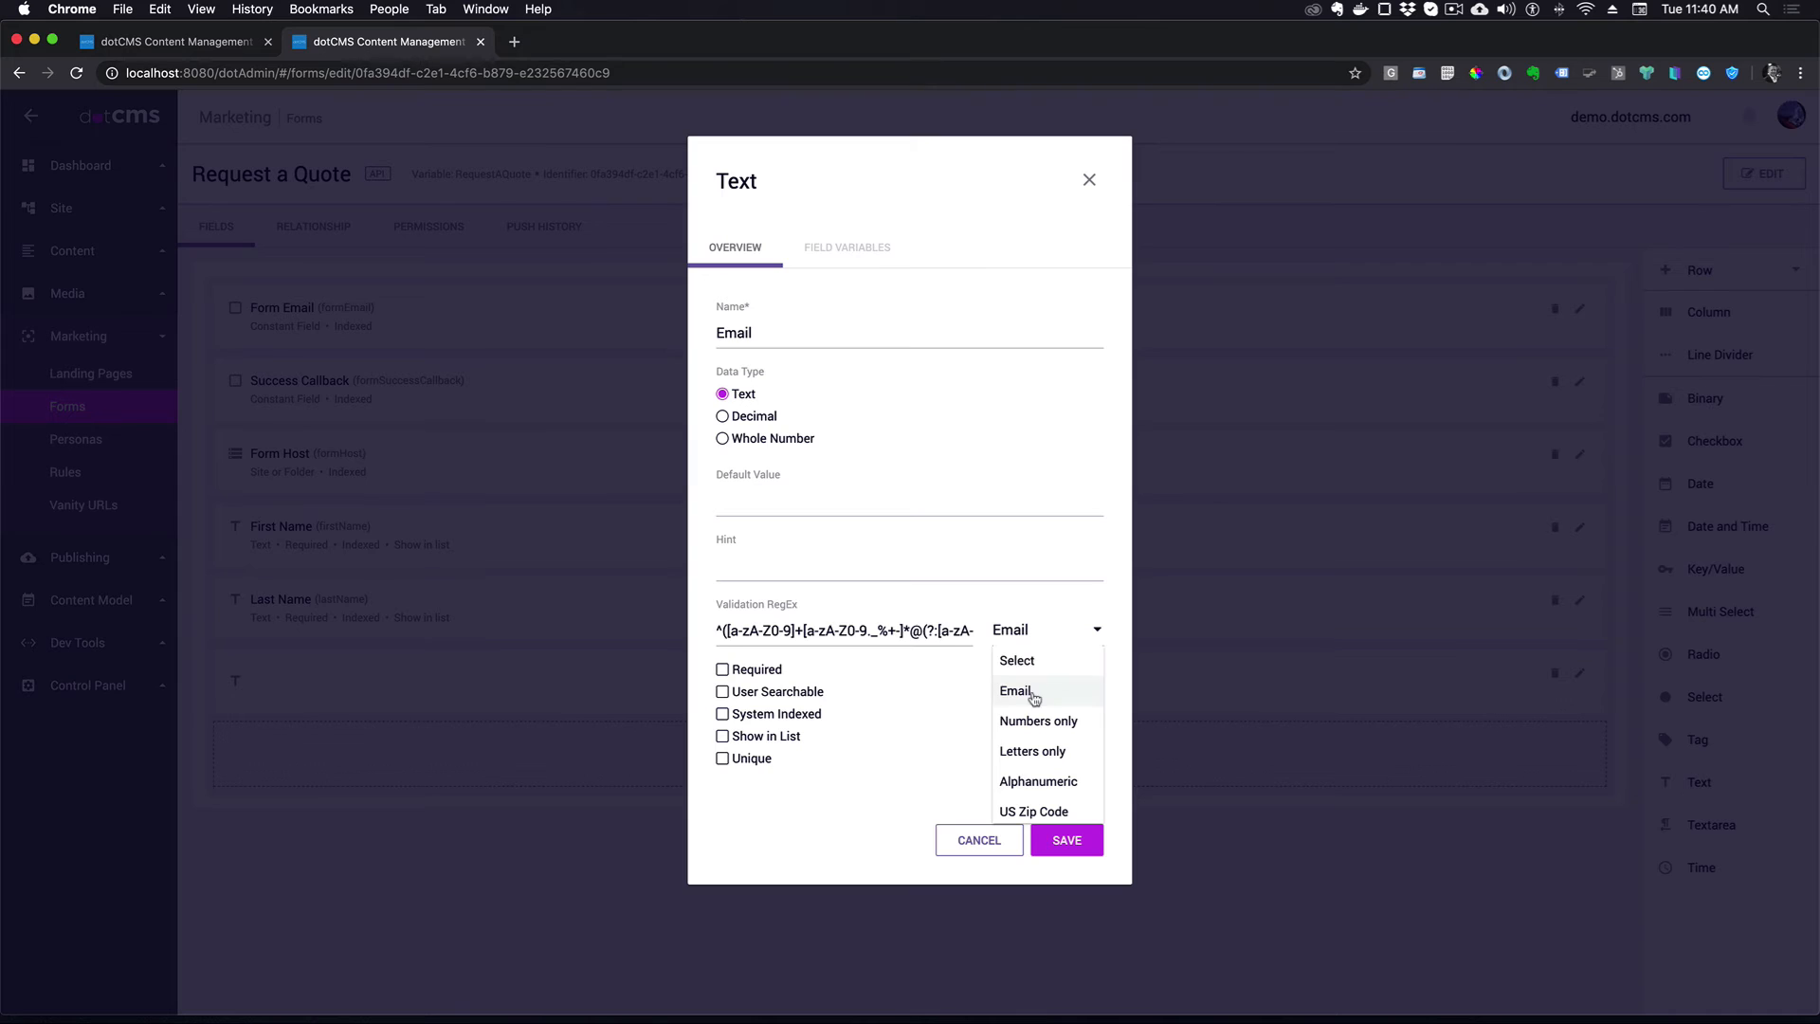
left_click(722, 670)
left_click(722, 691)
left_click(722, 736)
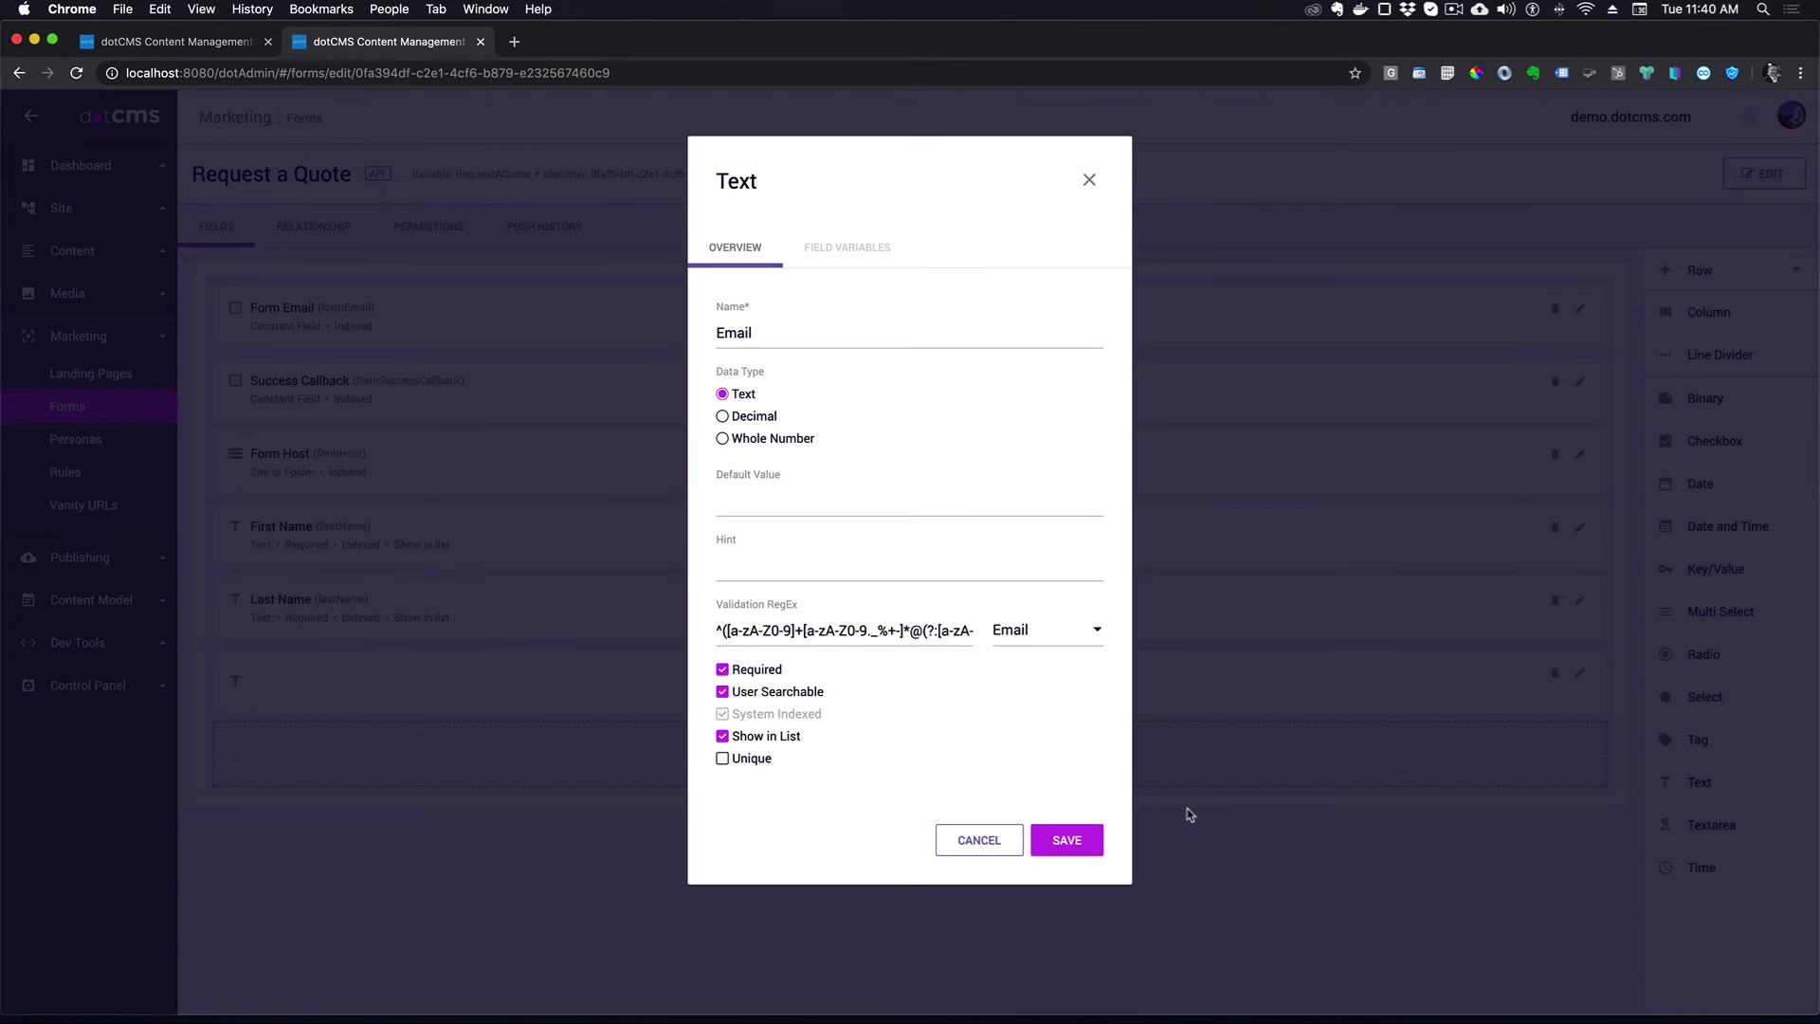
left_click(1066, 840)
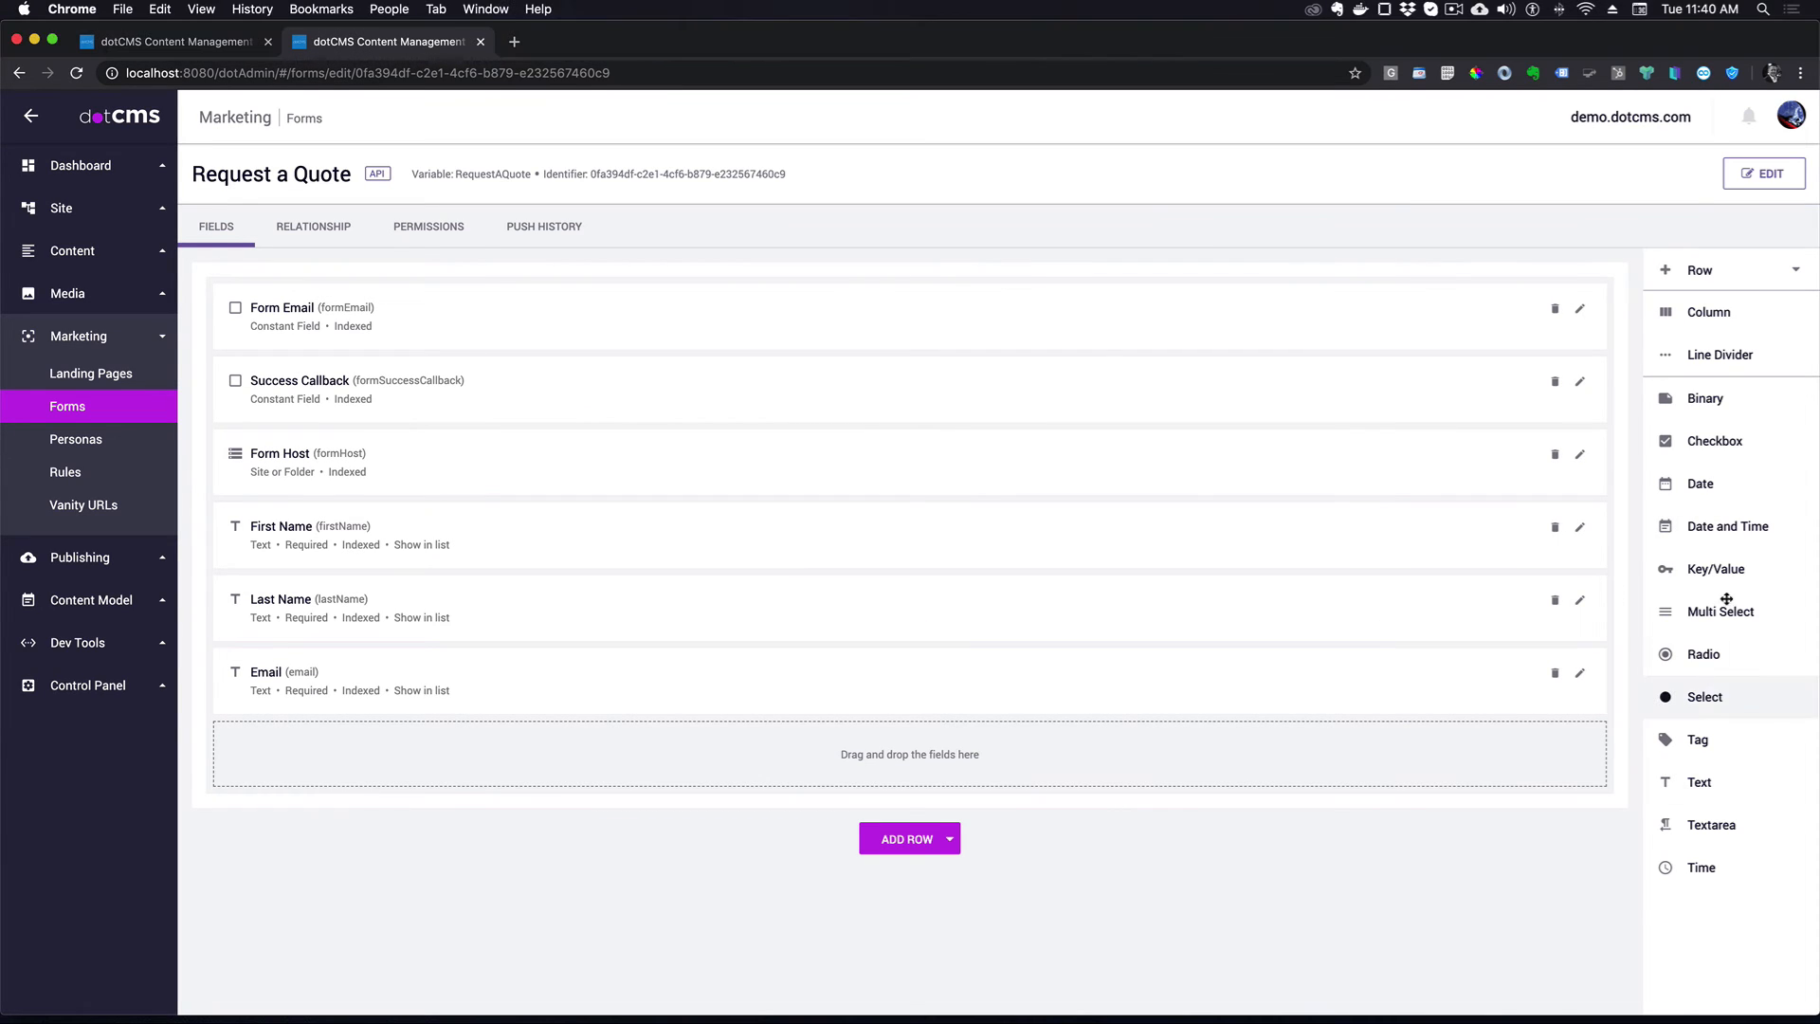
- Add a Start Date date field that is user searchable and shown in the content list
left_click_drag(1674, 485, 472, 755)
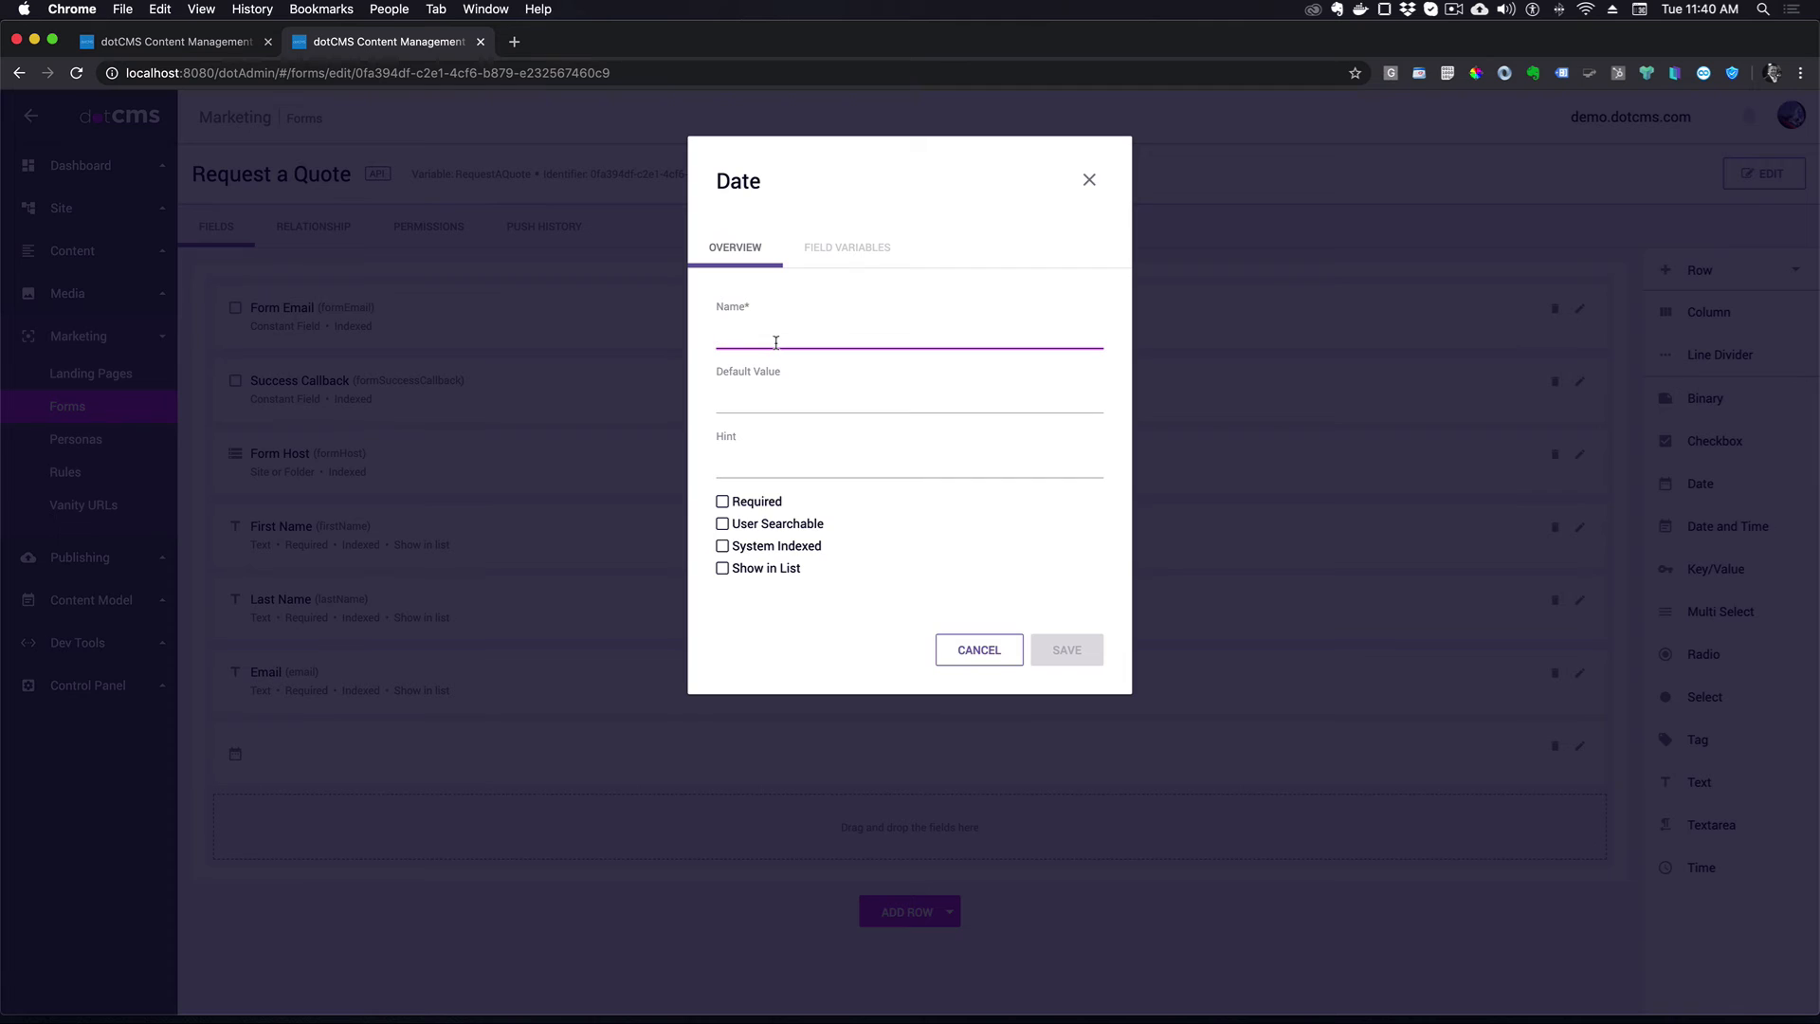
type("Start Date")
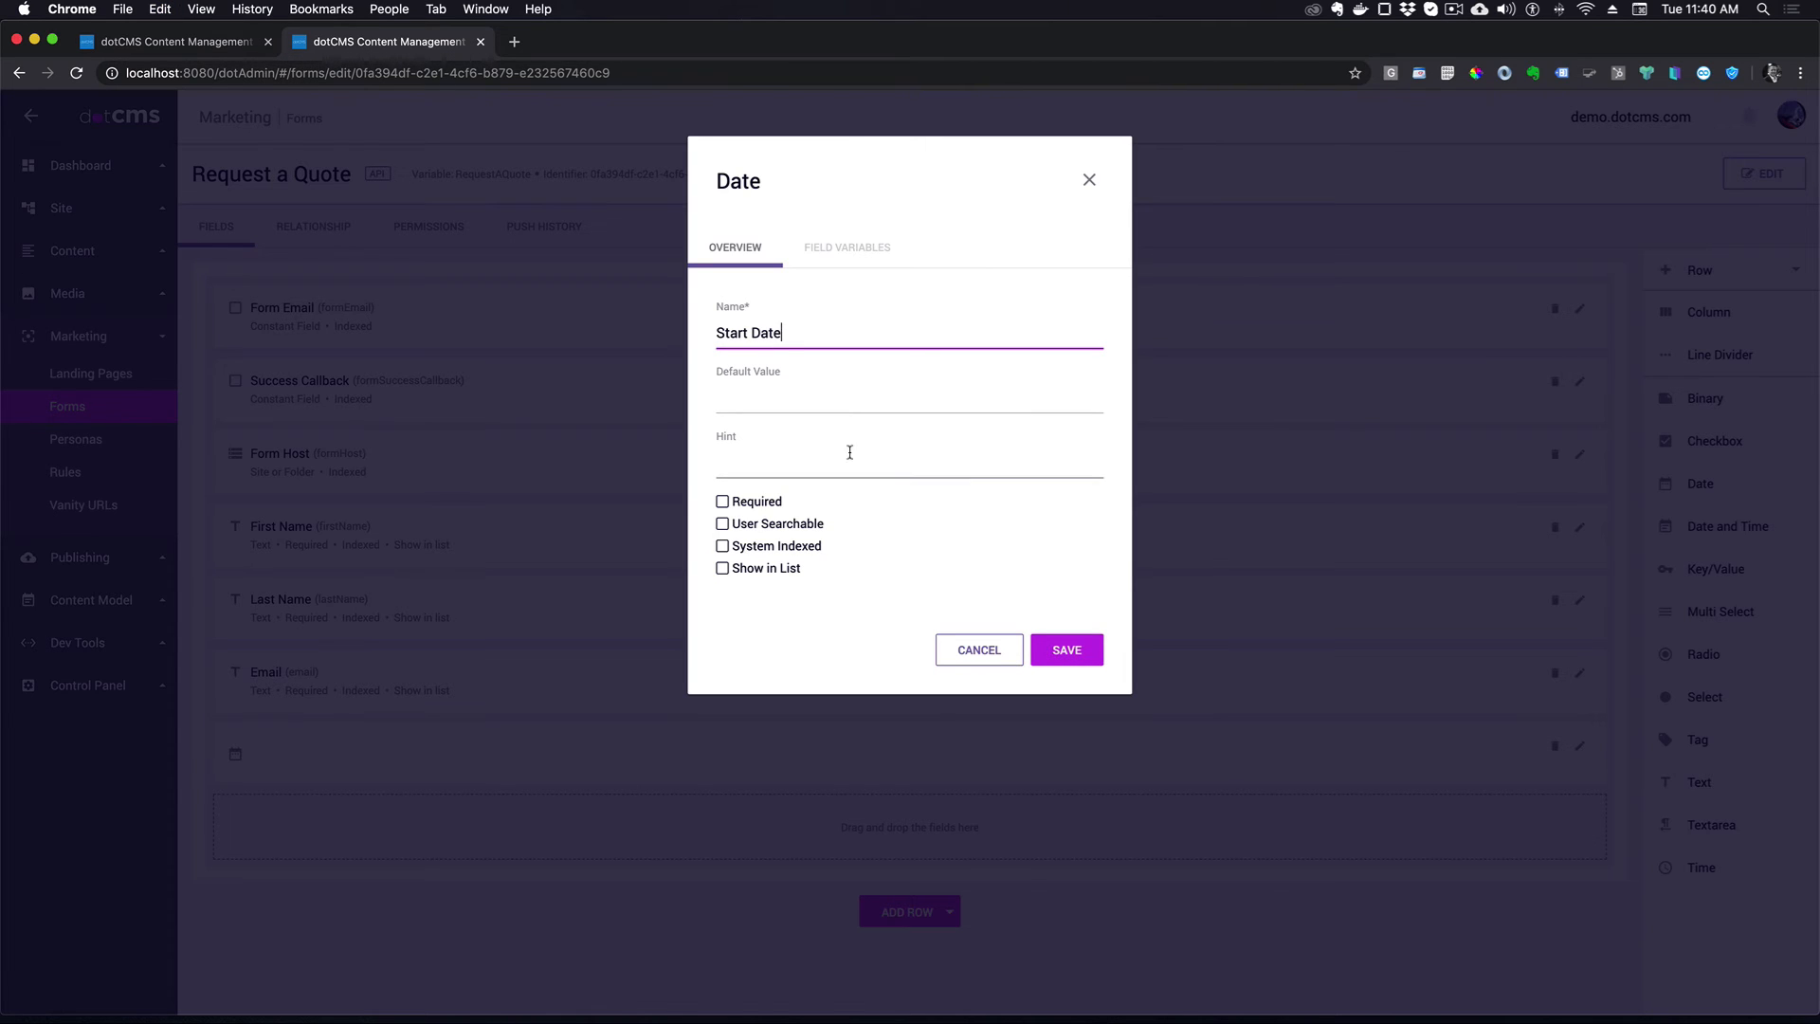
left_click(720, 527)
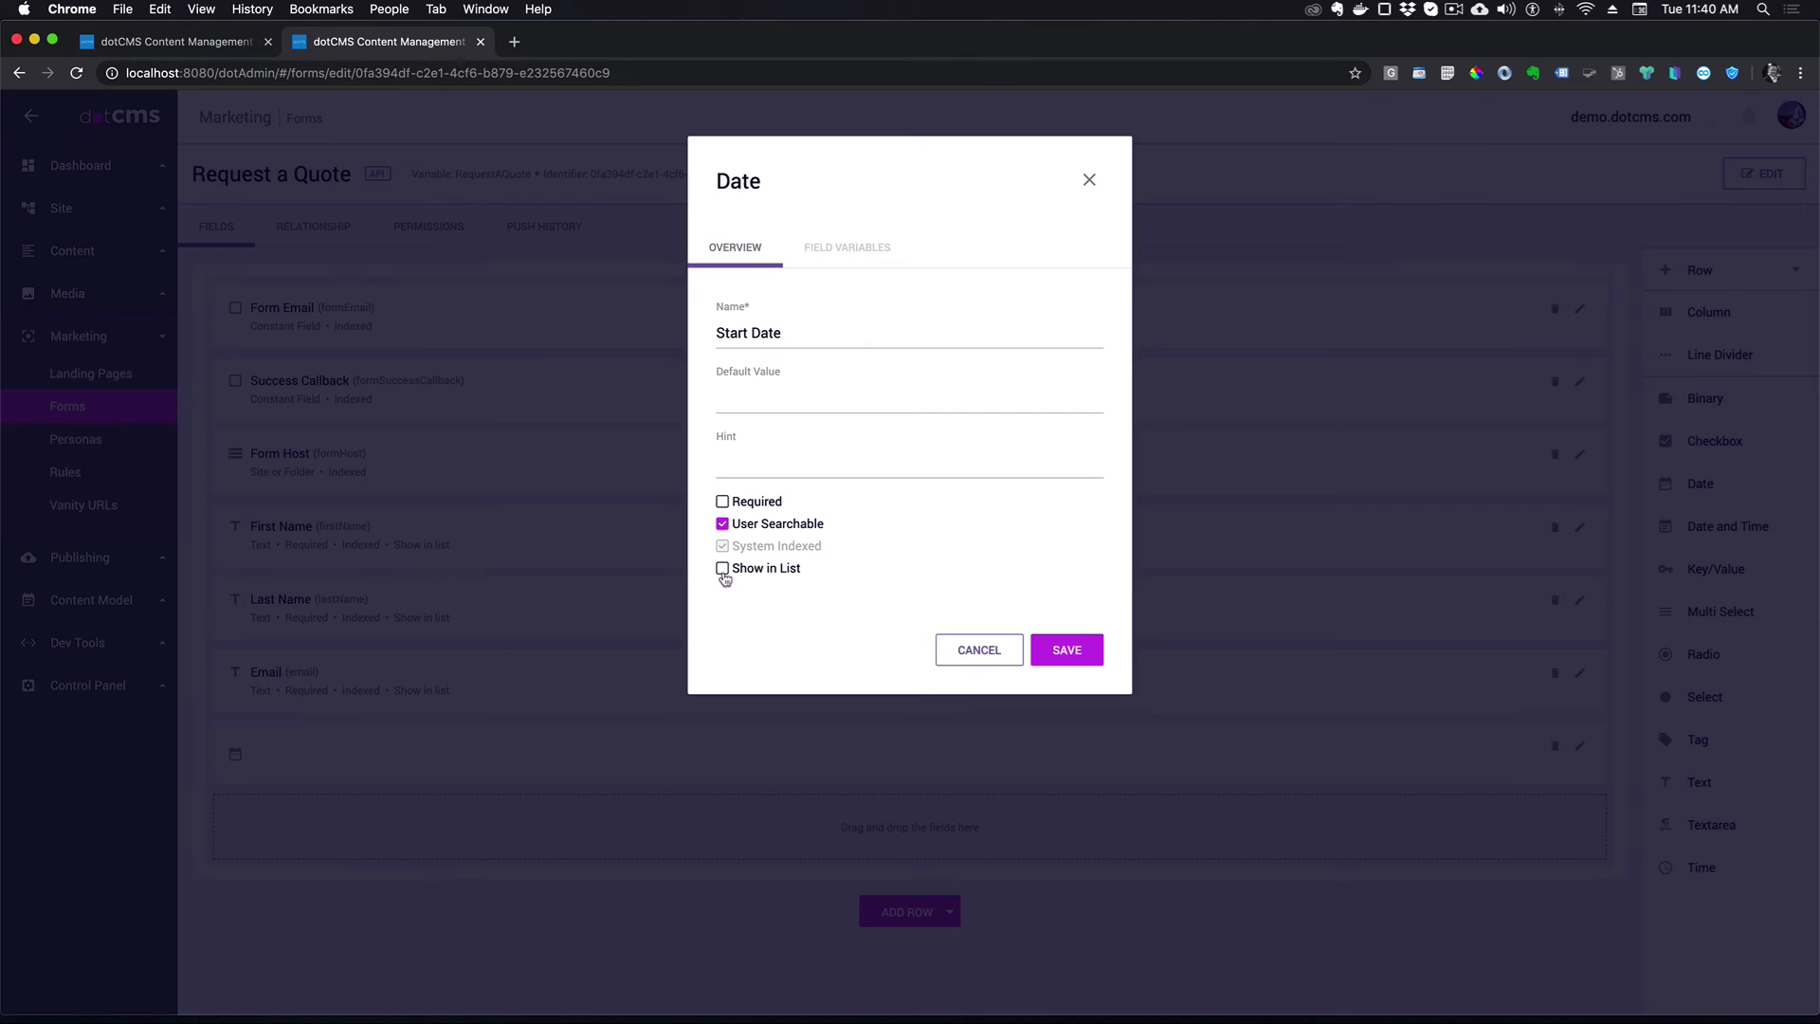
left_click(723, 571)
left_click(1073, 649)
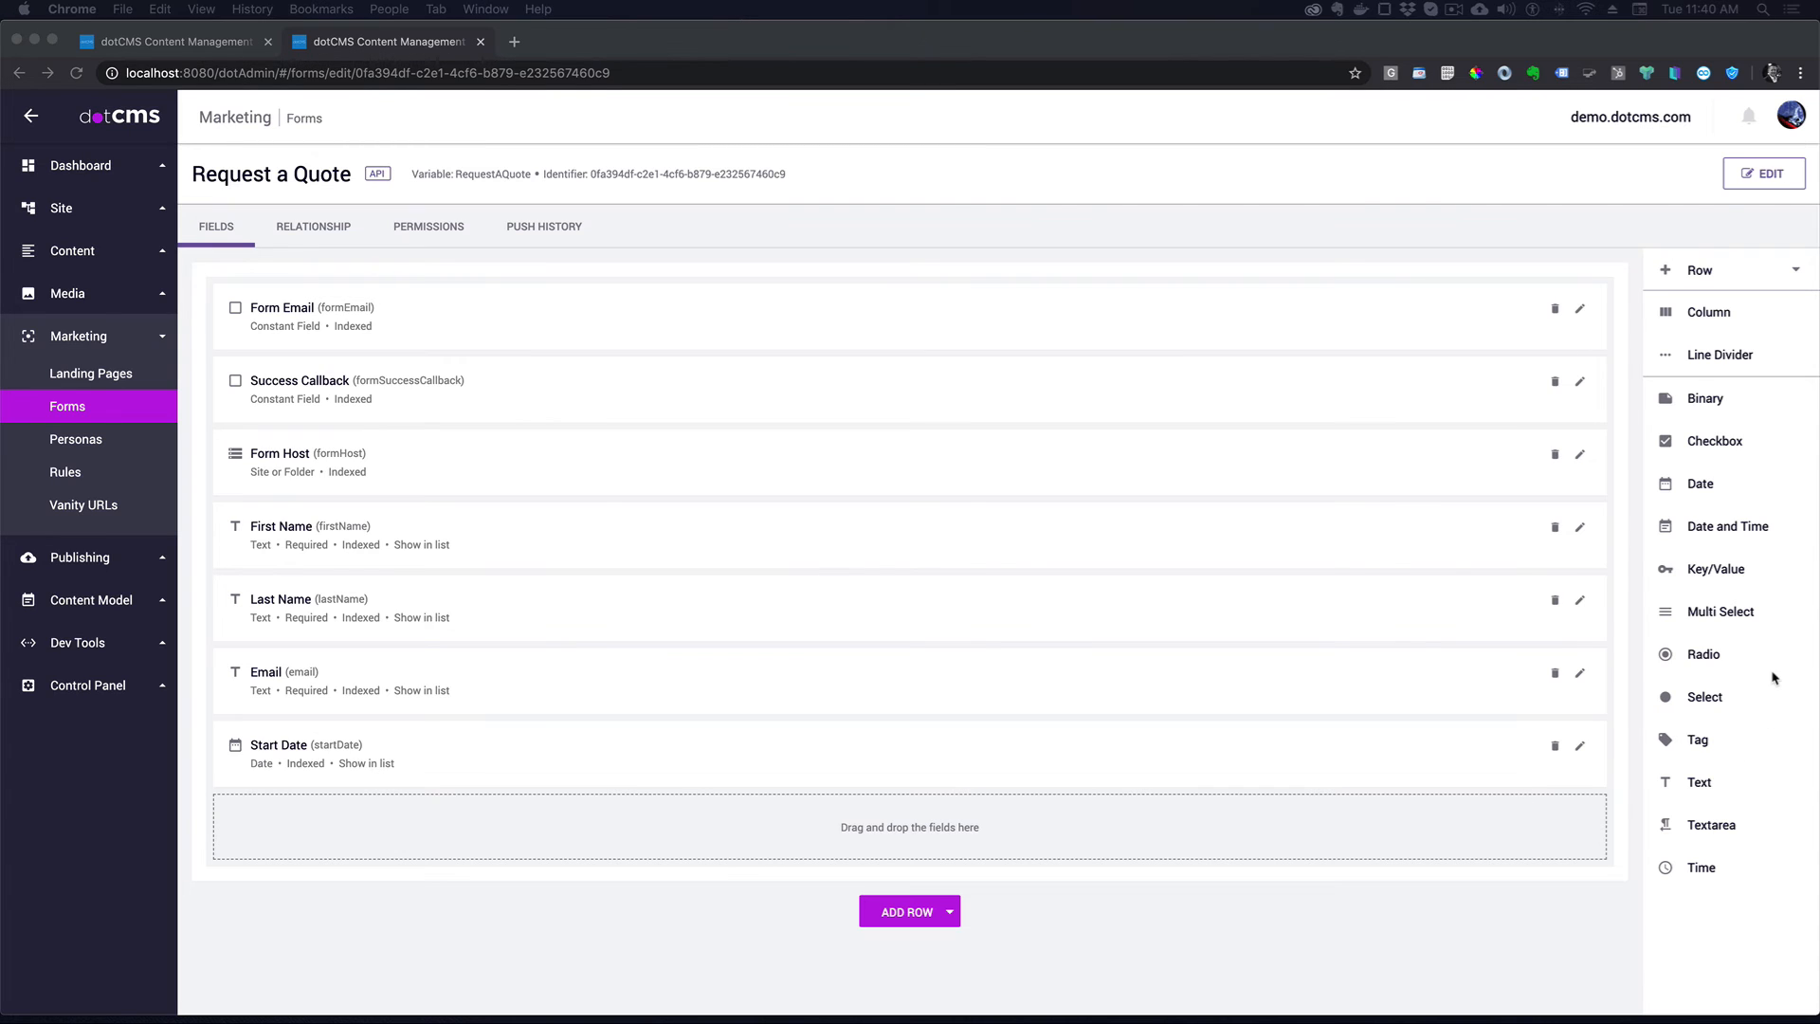
left_click(1773, 621)
- Add a required Number of Adults dropdown with pasted value options, searchable and shown in list
left_click_drag(1711, 701, 579, 832)
left_click(784, 528)
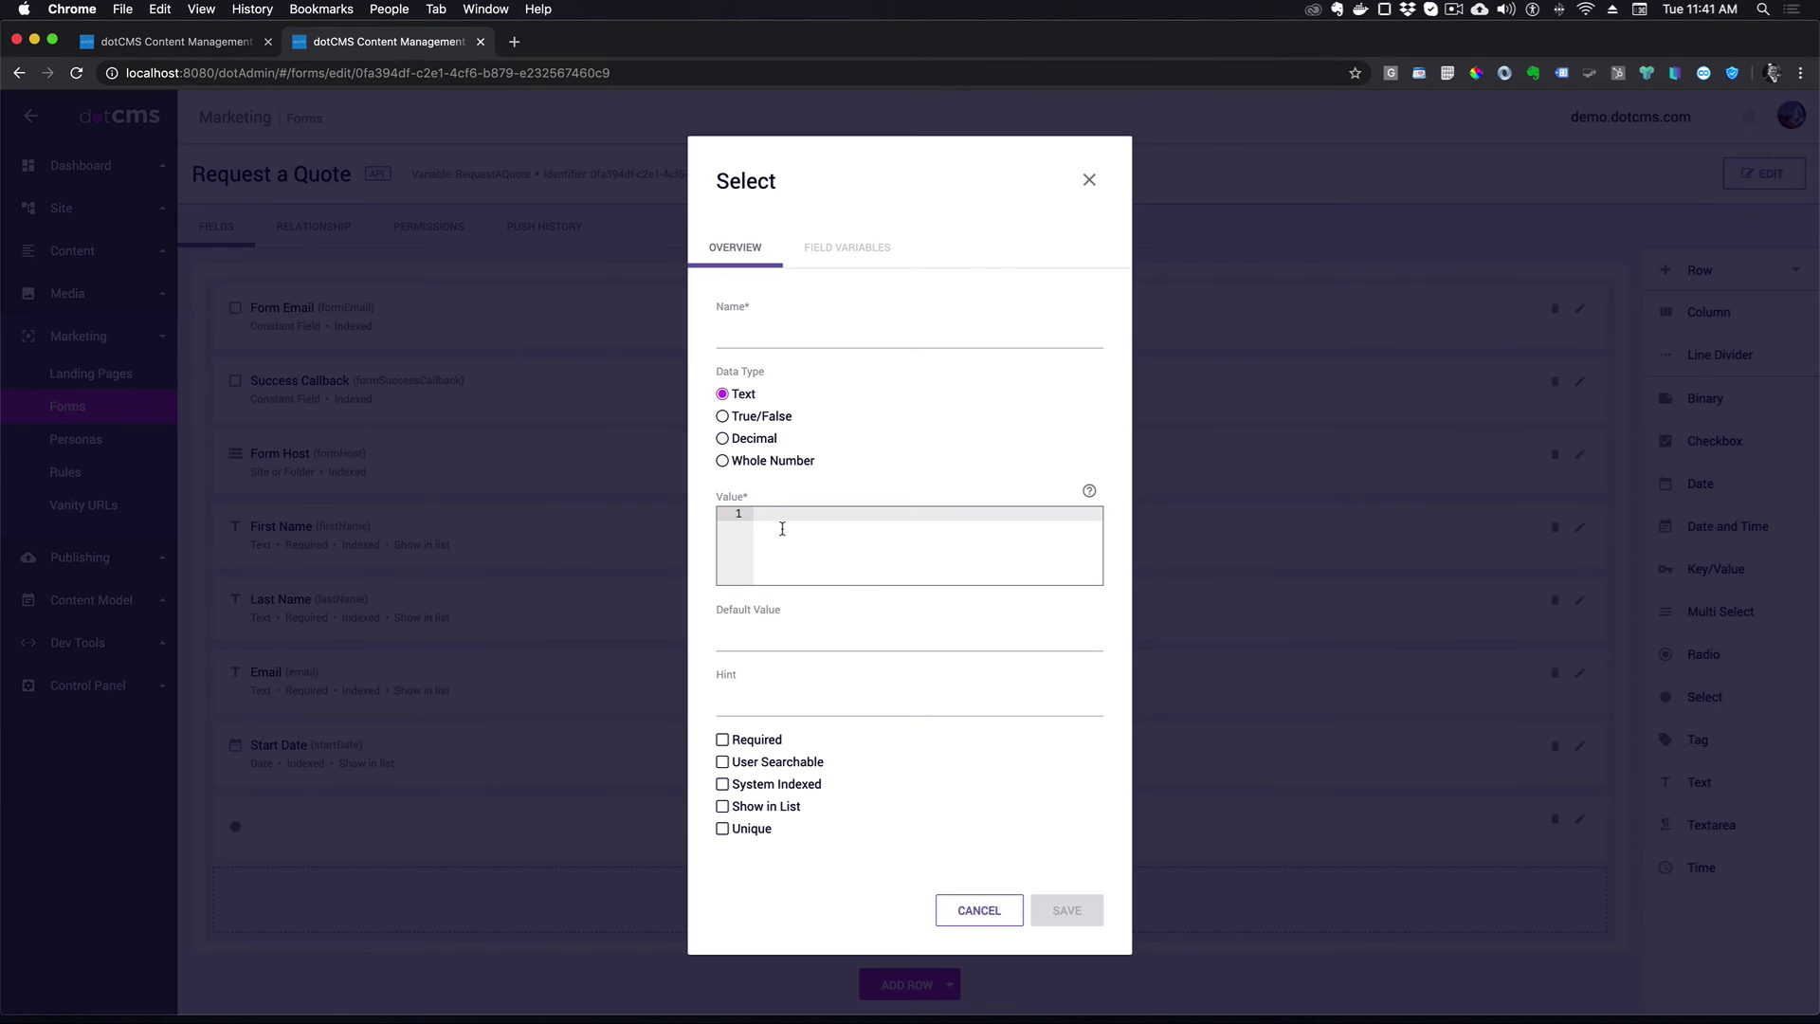
type("0|0 1|1 2|2 3|3 4|4 5|5 6|6 7|7 8|8")
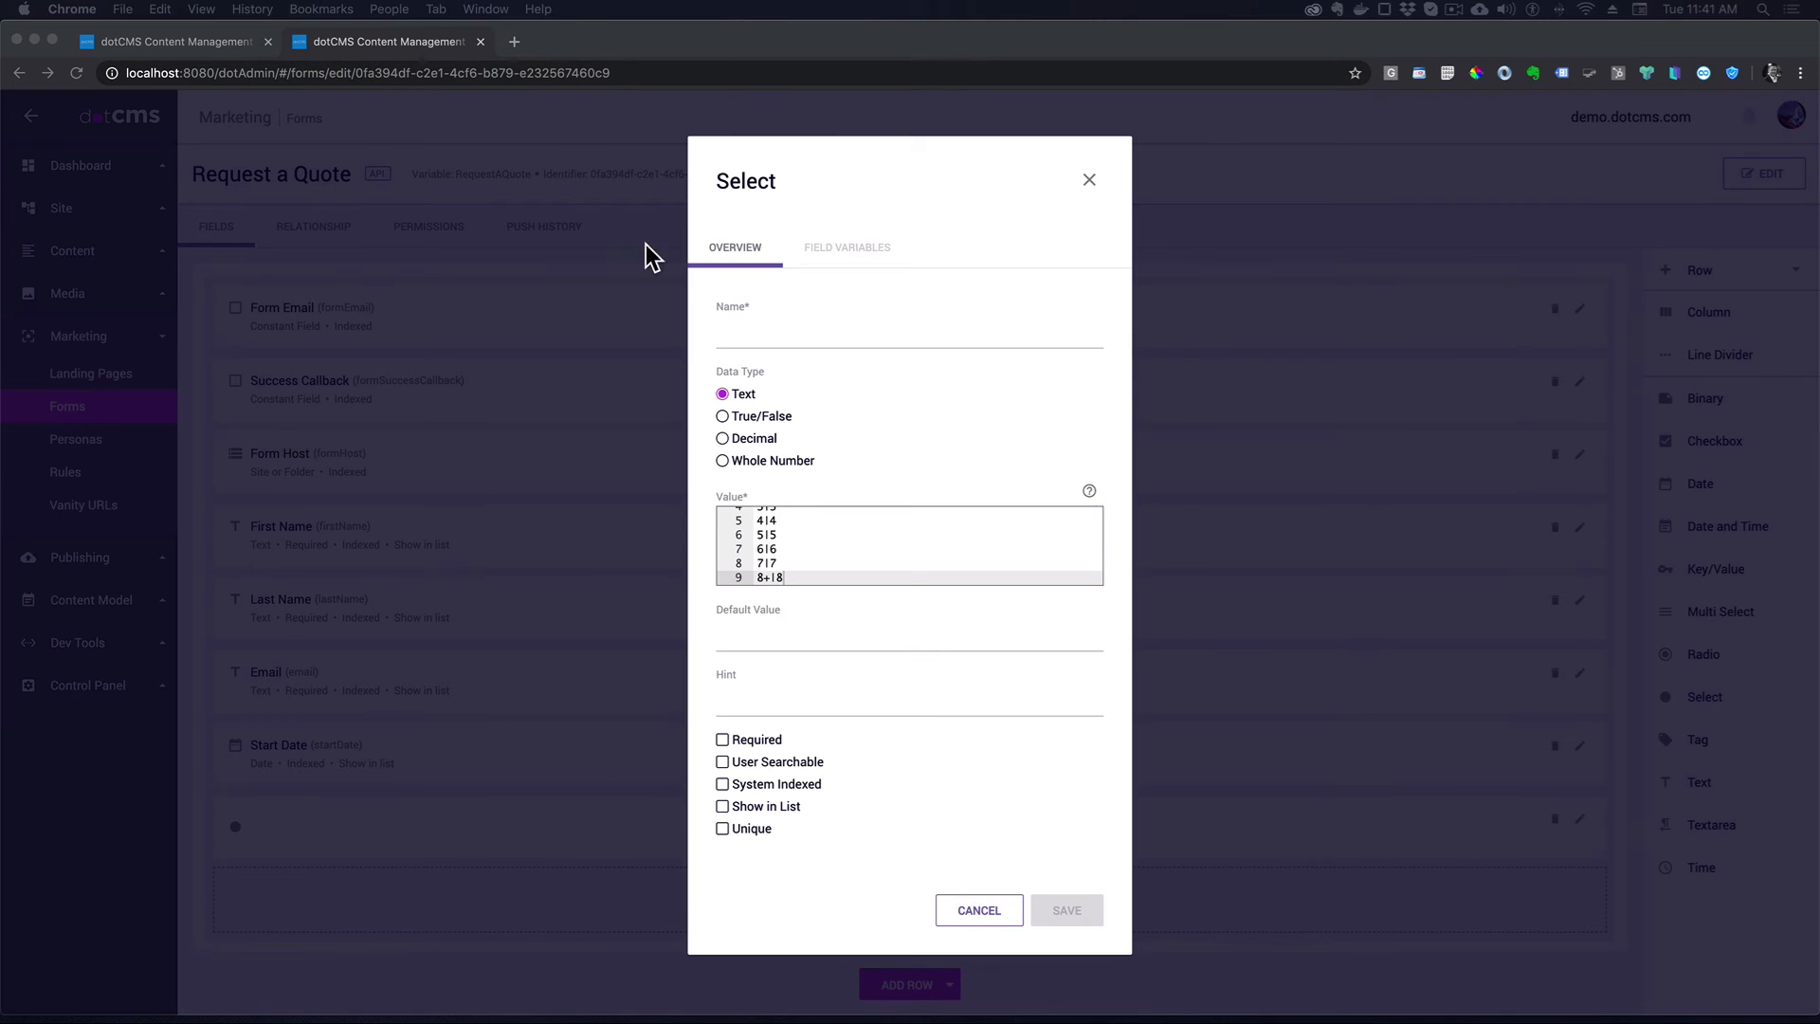
left_click(753, 341)
type("Number of Adults")
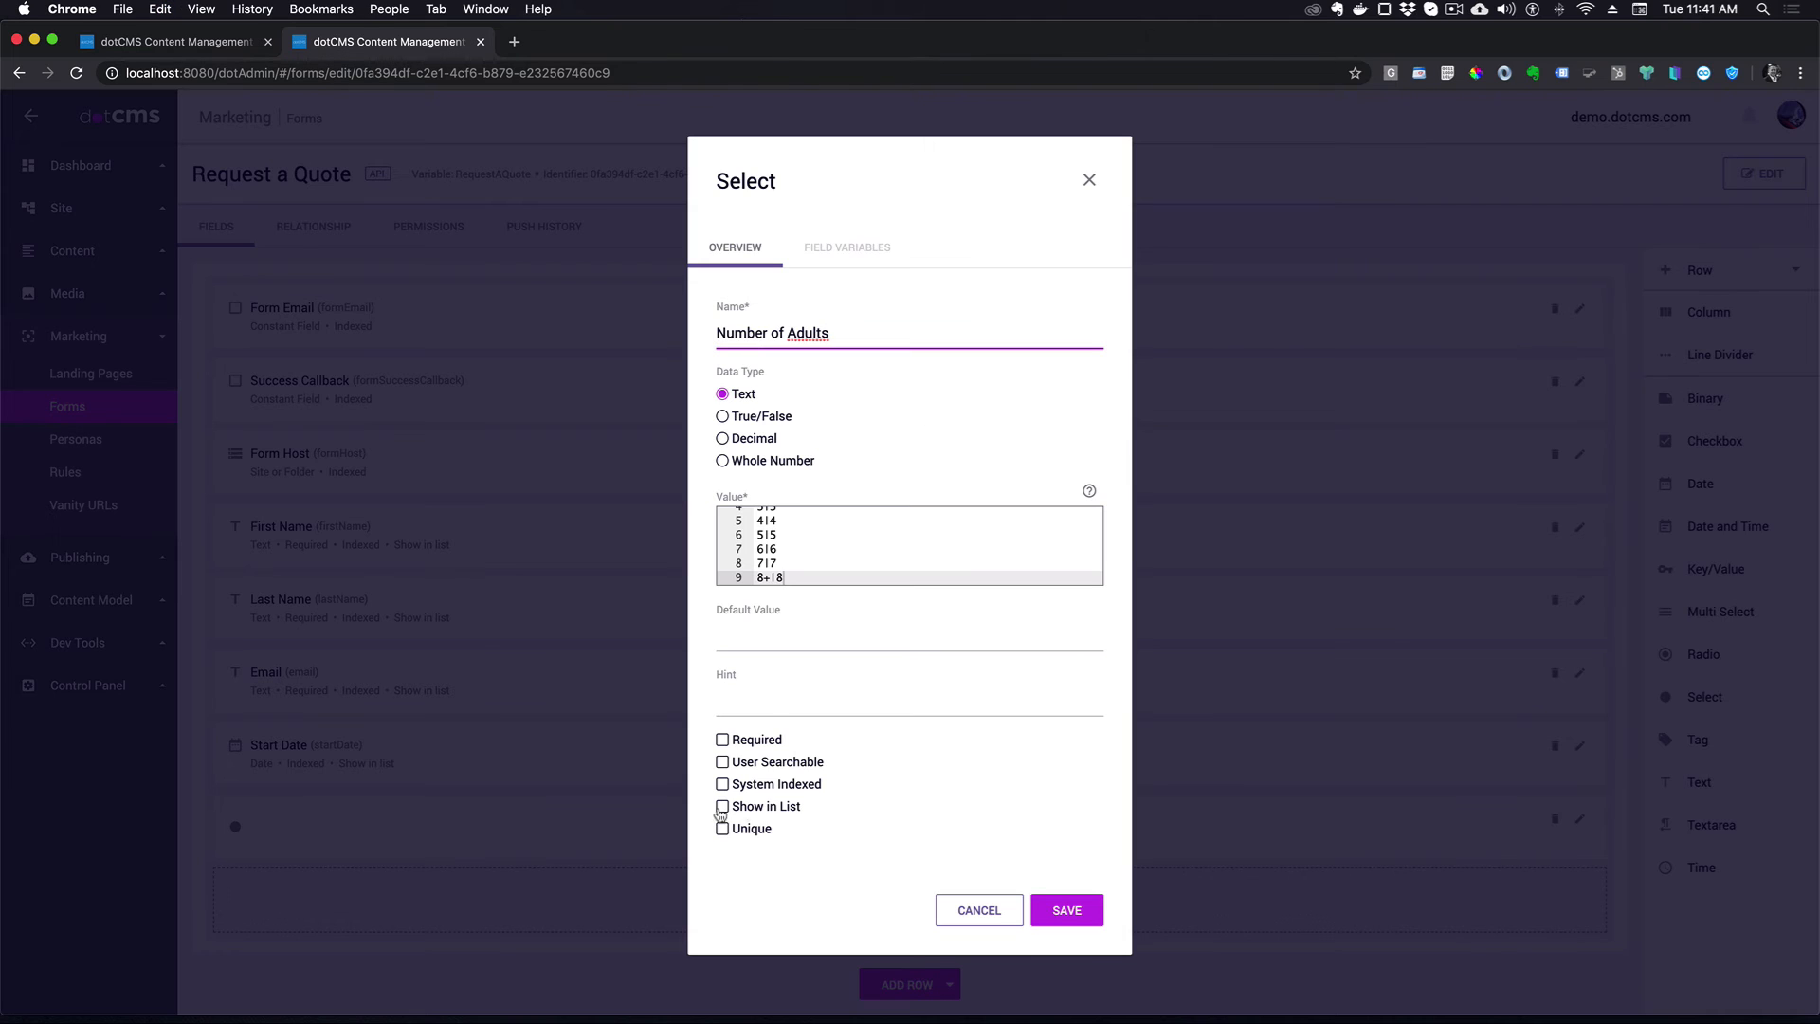
left_click(724, 765)
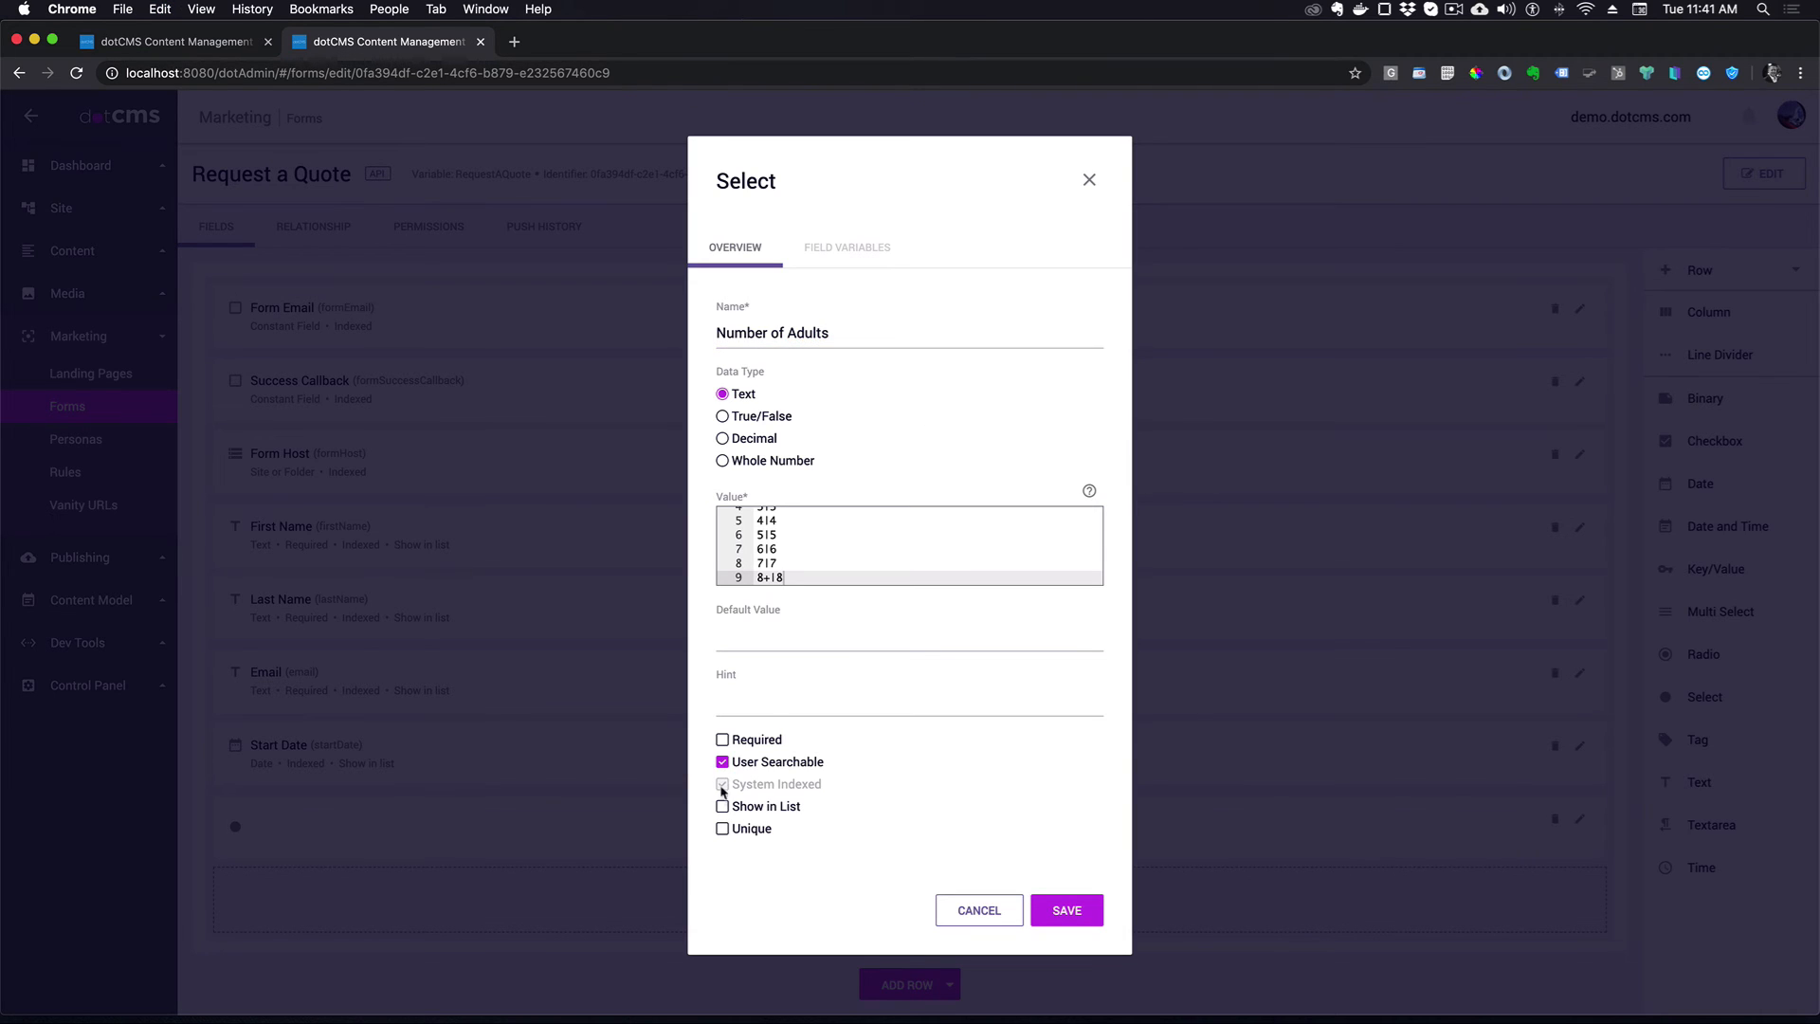
left_click(722, 808)
left_click(722, 739)
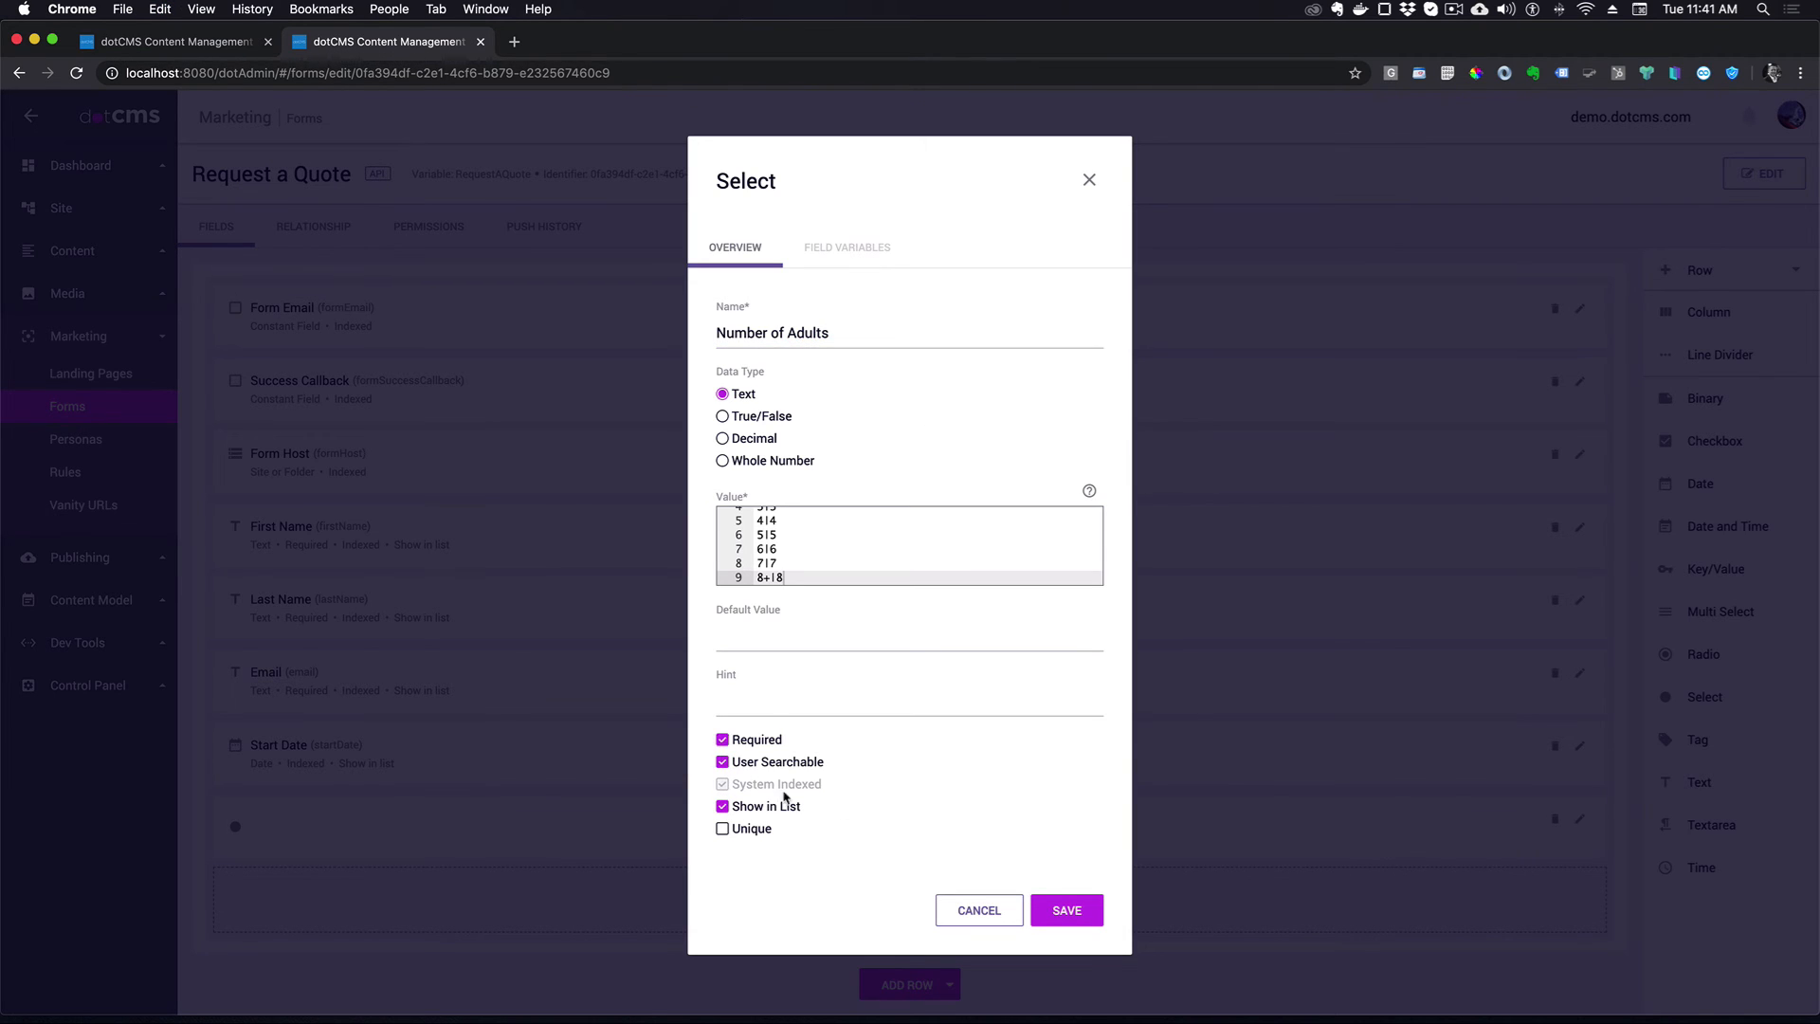
left_click(1067, 909)
- Add a Number of Children dropdown with pasted value options, searchable and shown in list
left_click_drag(1697, 697, 726, 916)
left_click(784, 532)
type("0|0 1|1 2|2 3|3 4|4 5|5 6|6 7|7 8+|8")
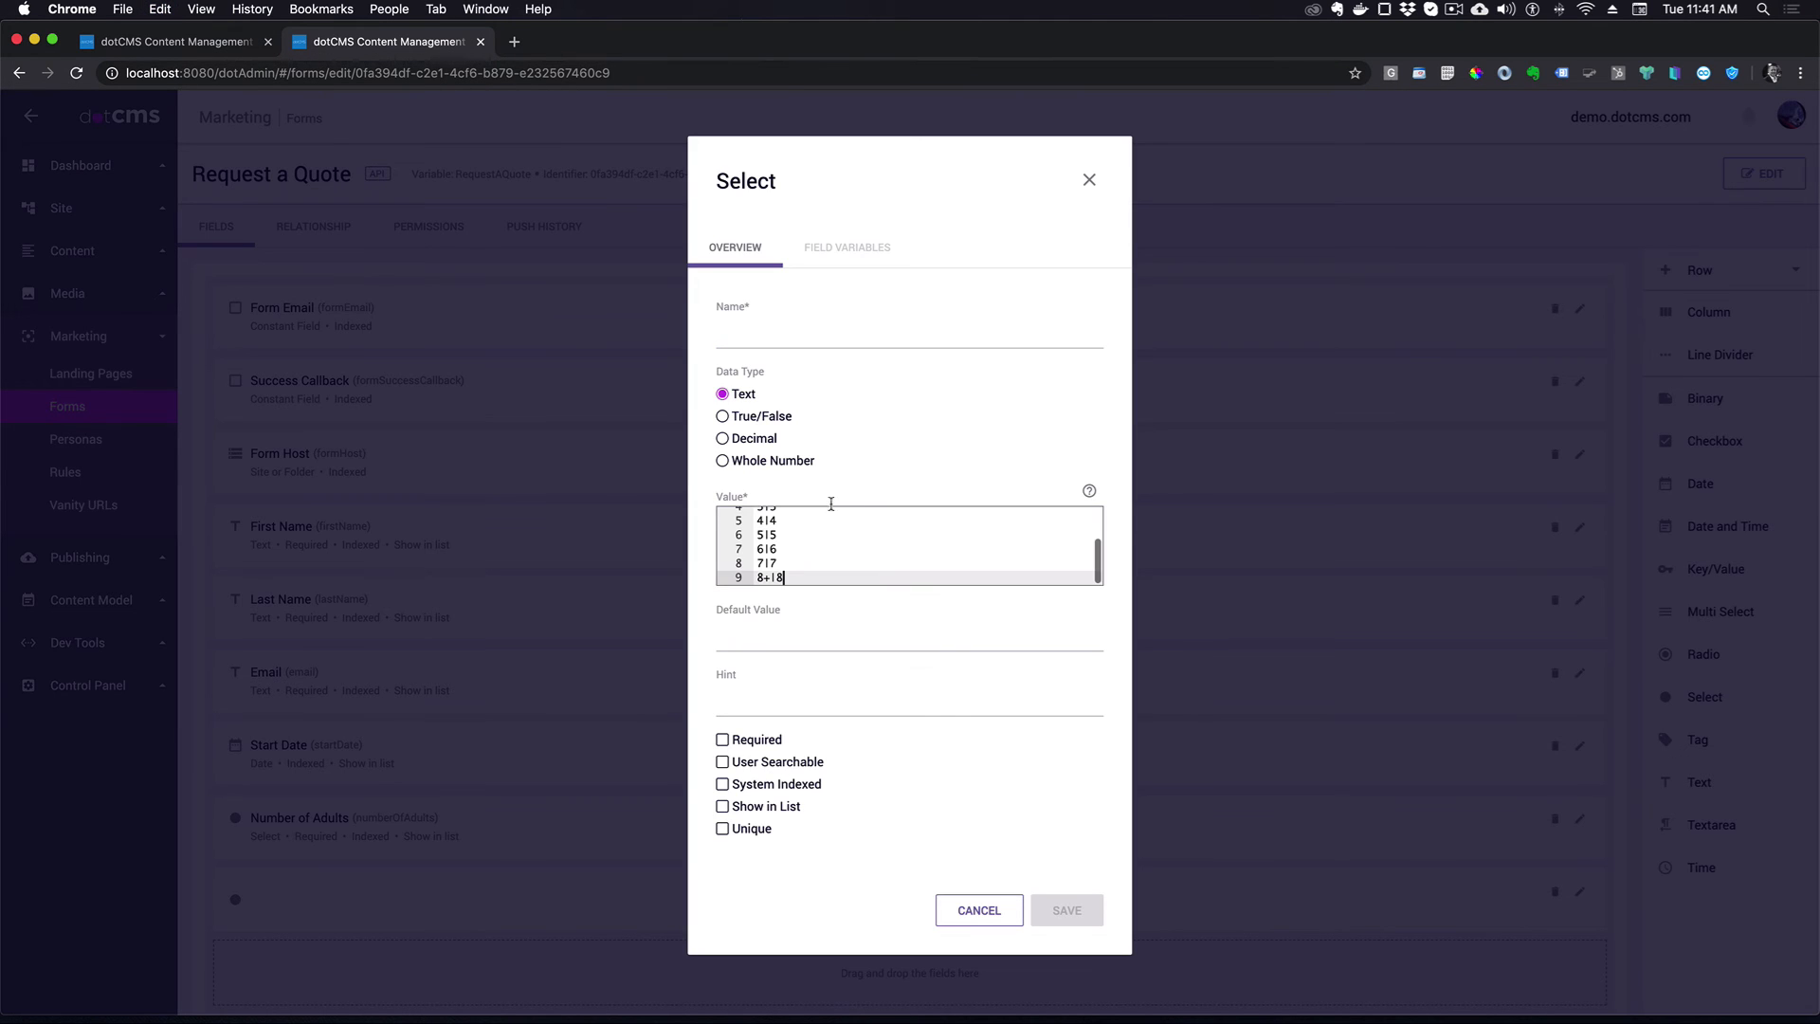
left_click(747, 339)
type("Number of Children")
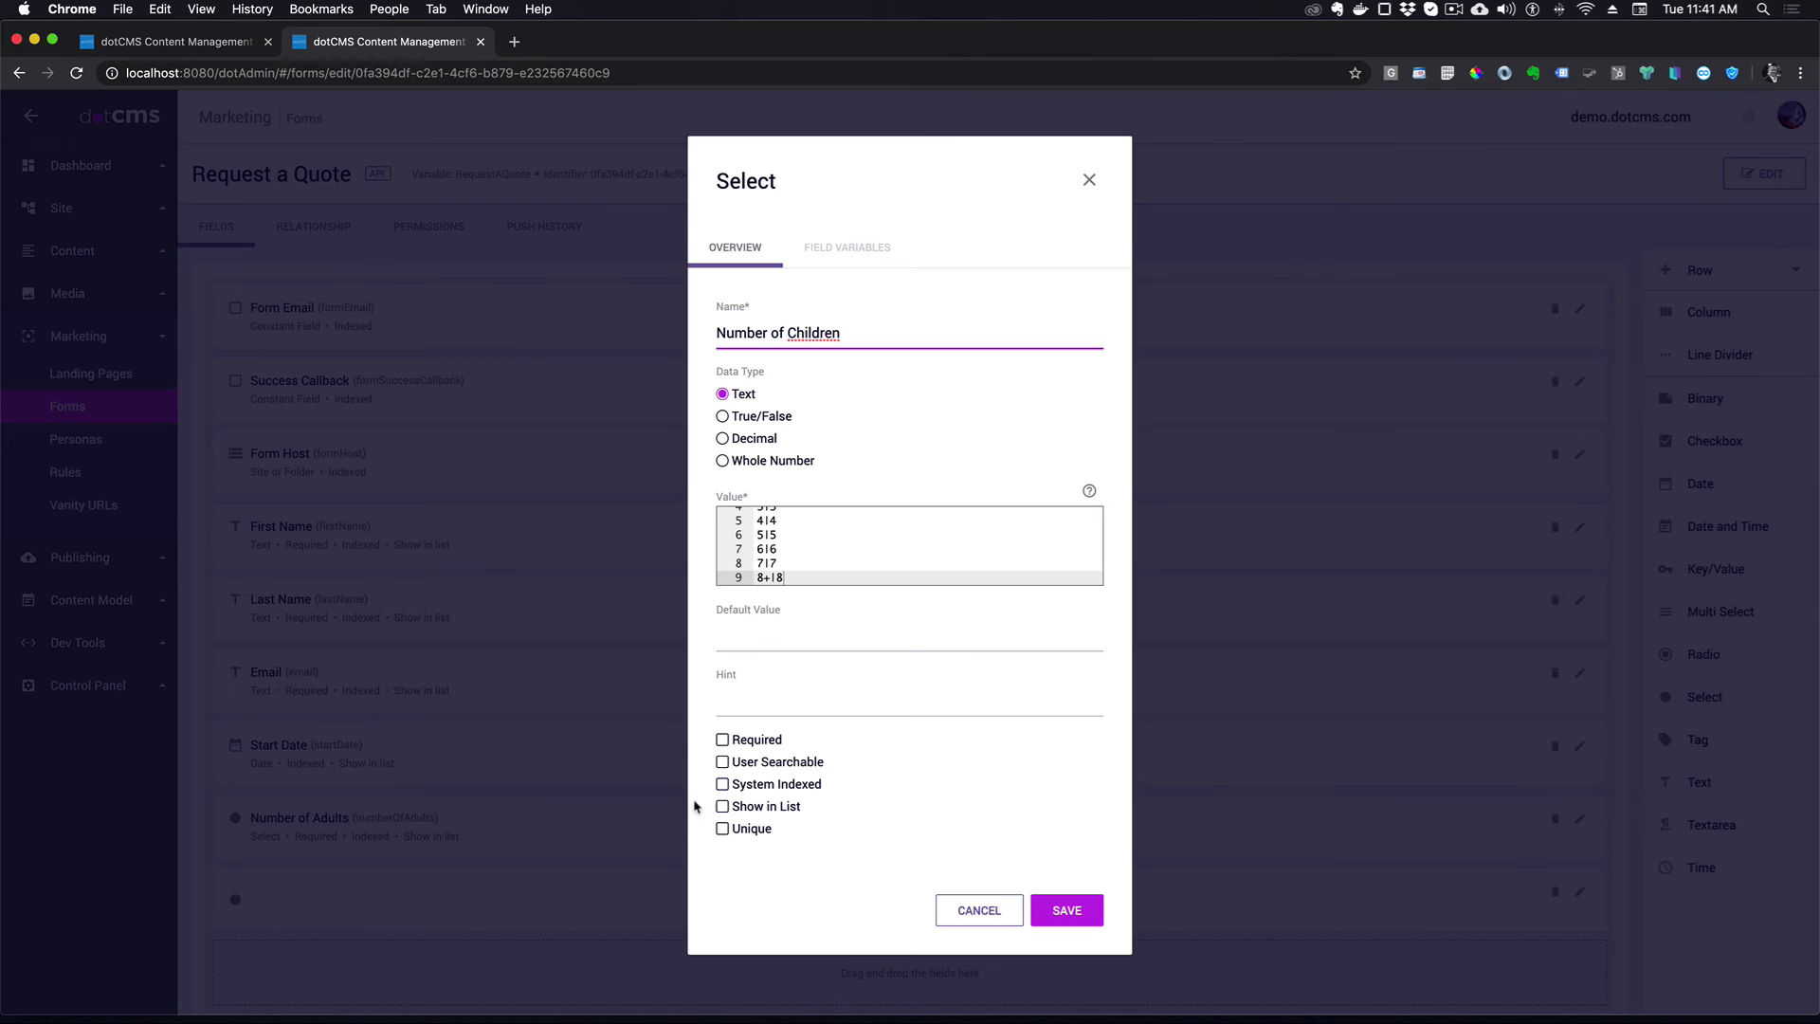
left_click(722, 763)
left_click(723, 807)
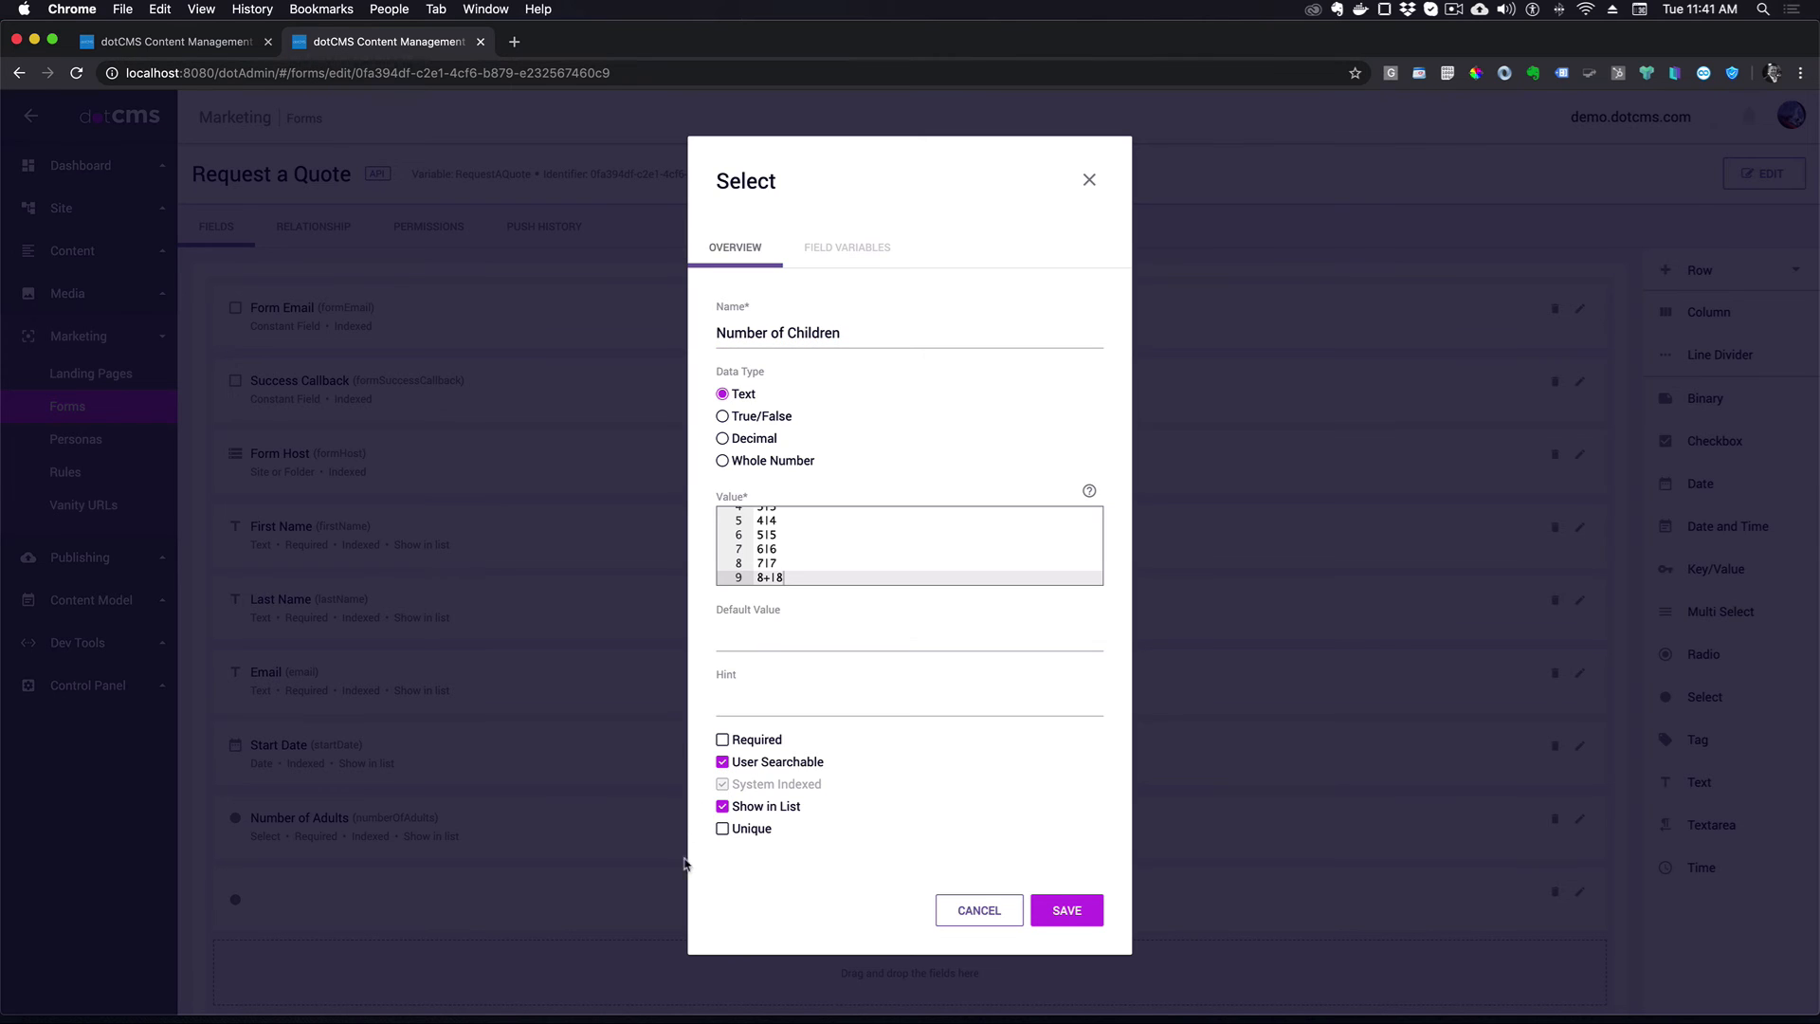
left_click(1081, 912)
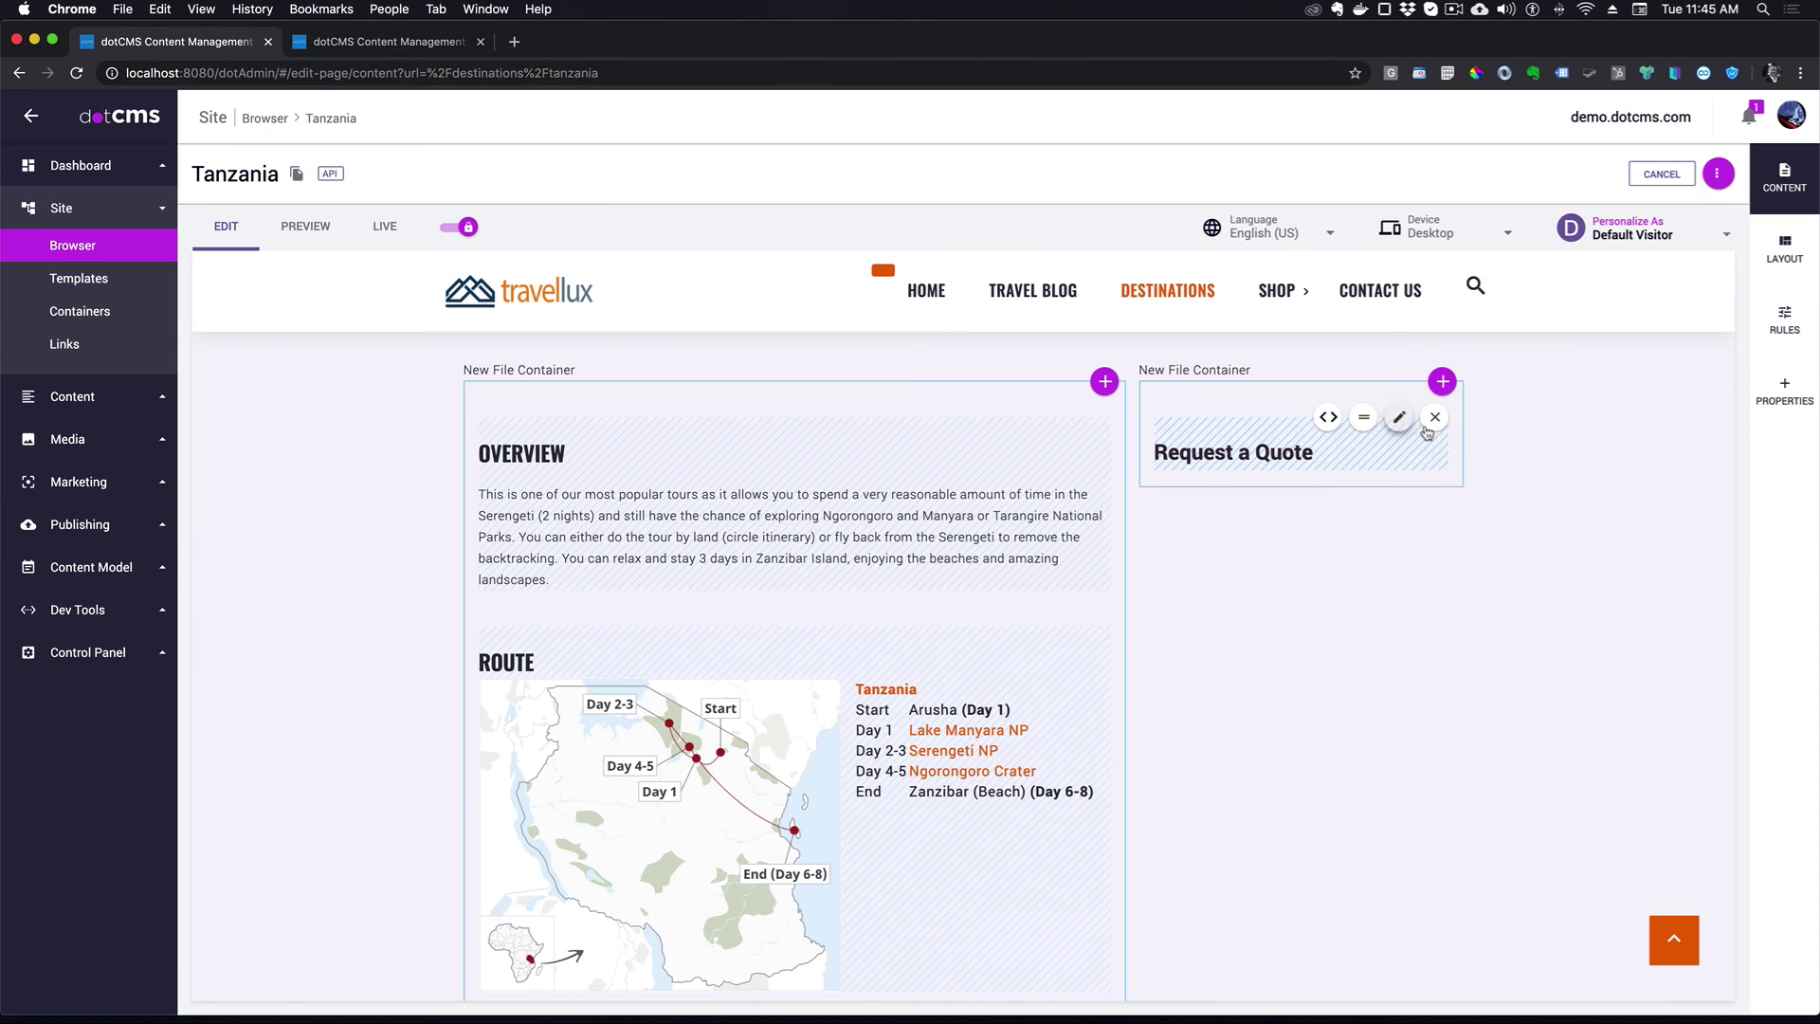
- Add the Request a Quote form to the Tanzania page's side container
left_click(1442, 382)
left_click(1398, 474)
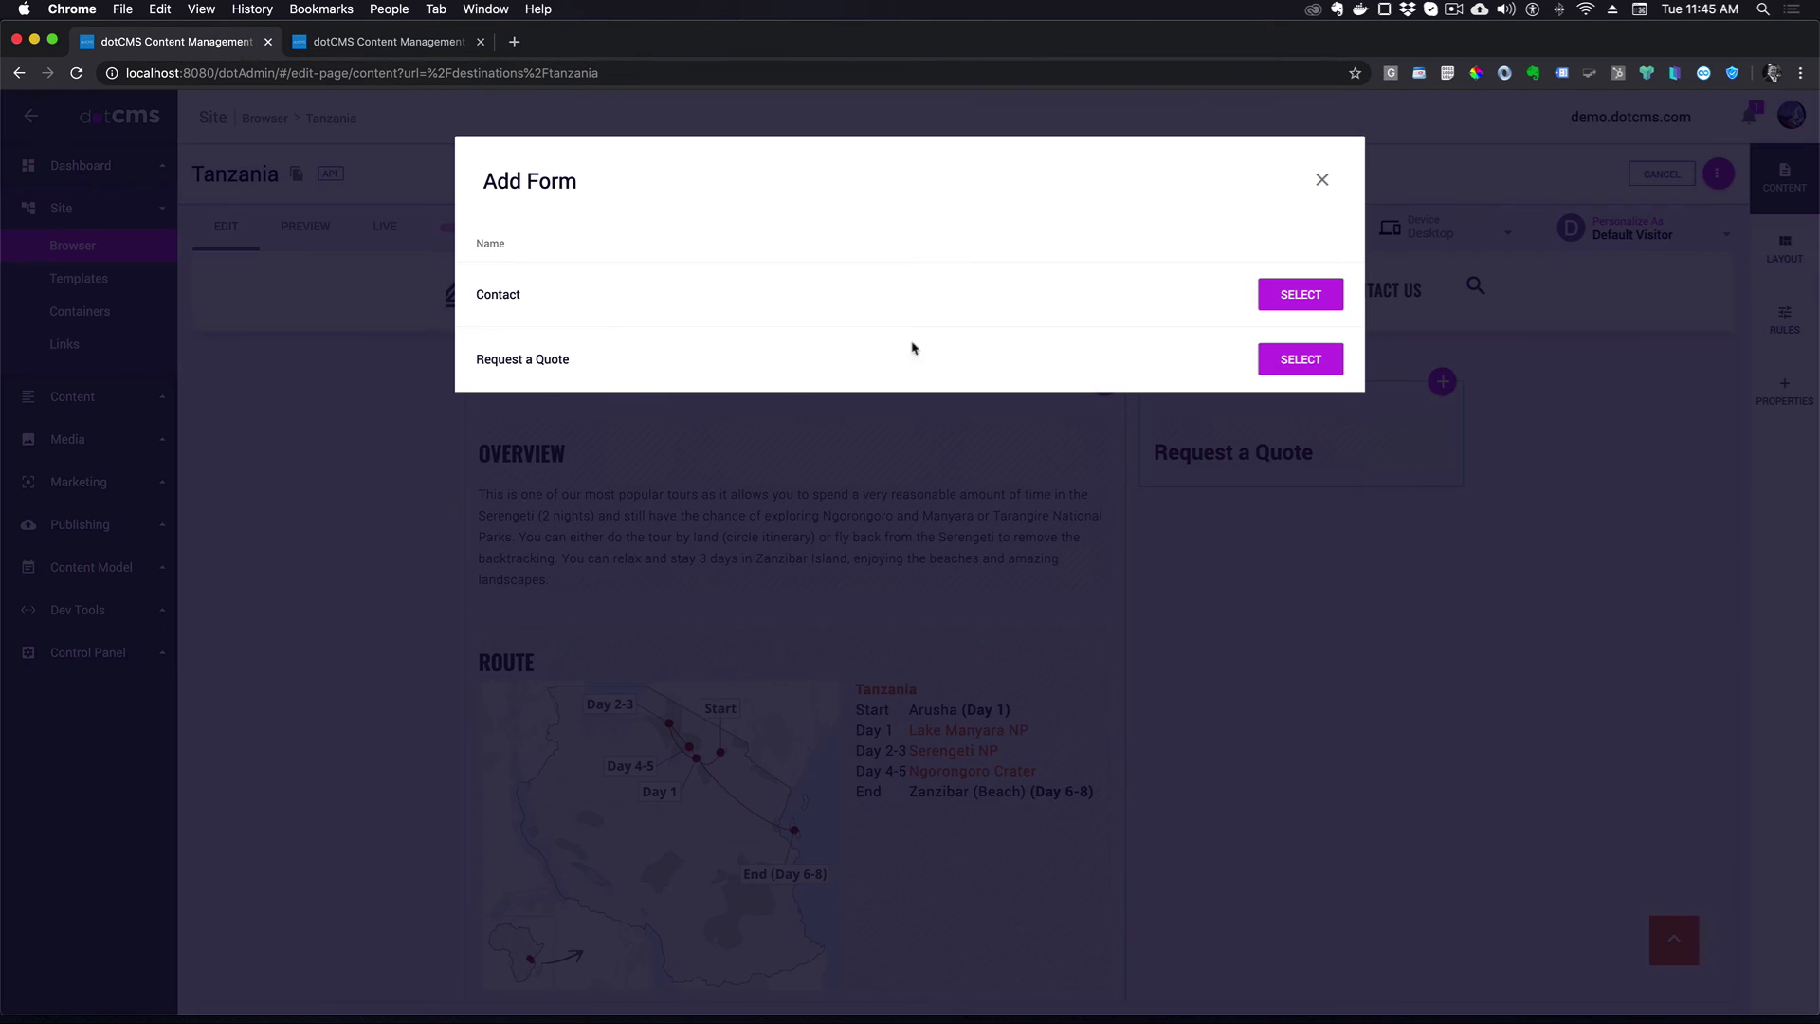
left_click(1299, 360)
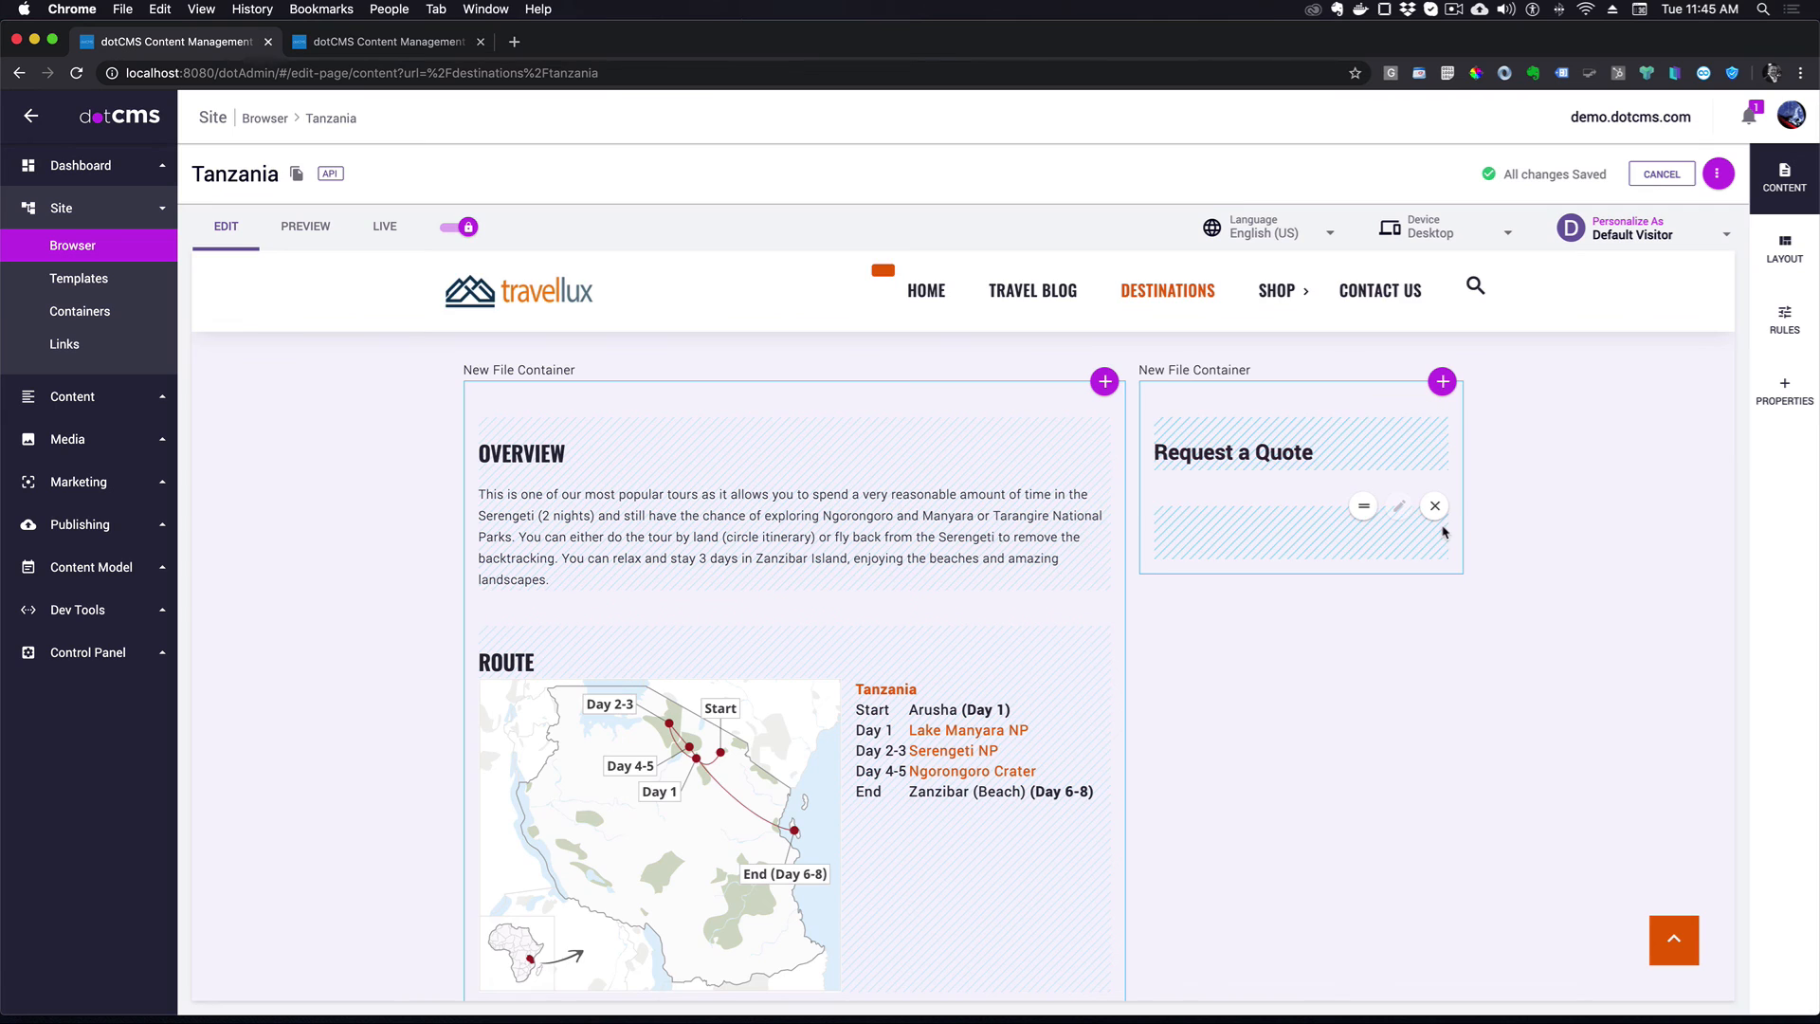
scroll(1479, 541, "down", 1)
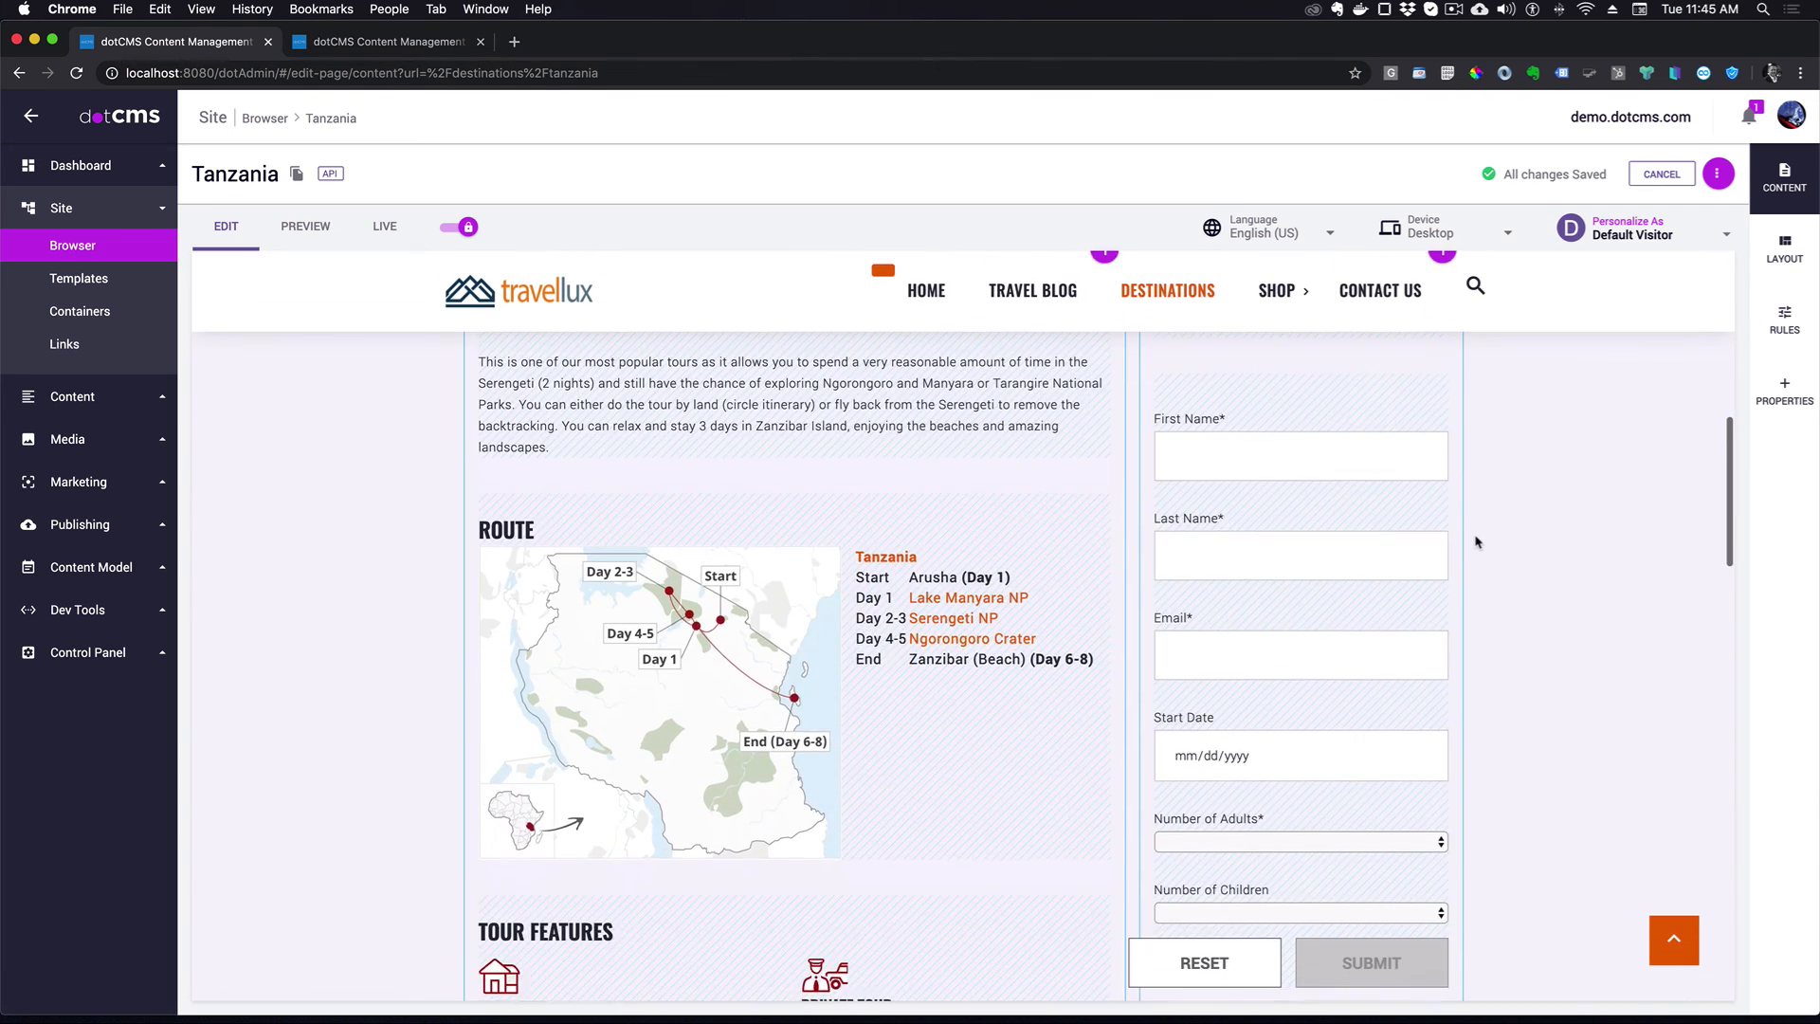
scroll(1479, 542, "up", 2)
scroll(1382, 550, "down", 2)
scroll(1383, 551, "down", 3)
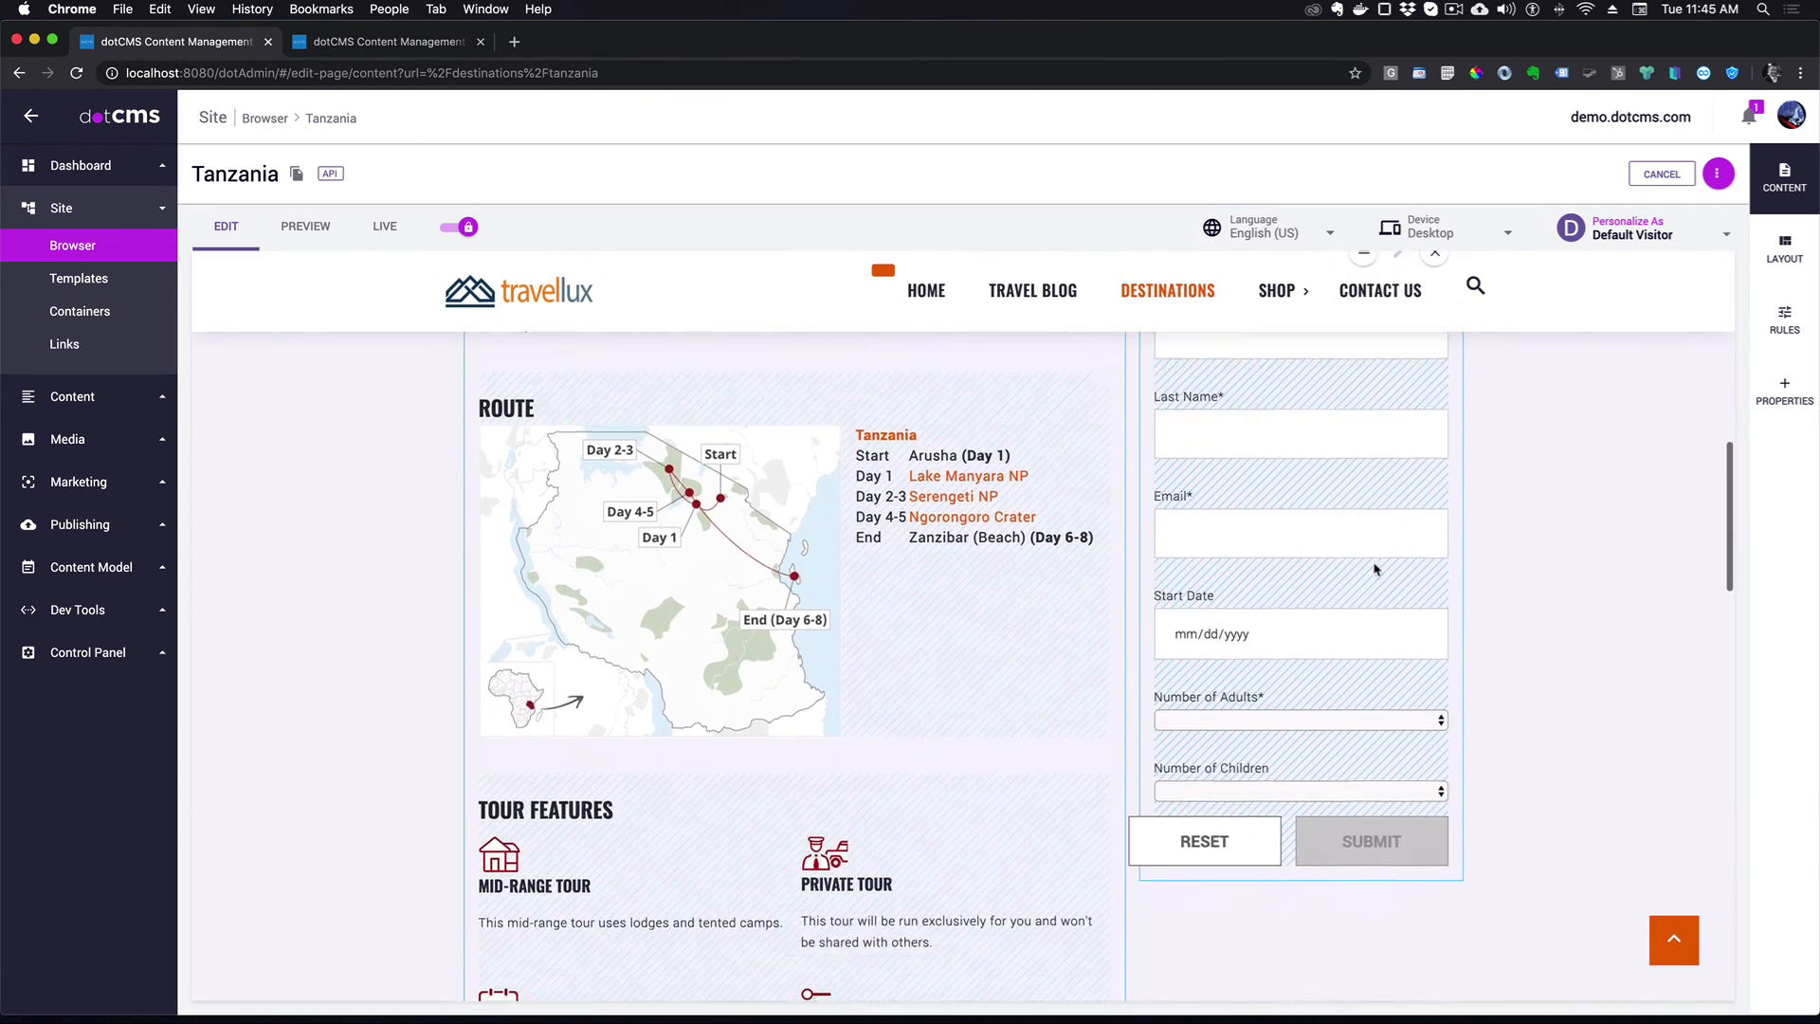
- Open and close the Adults, Children and Start Date inputs, then show the page's Live version
left_click(1433, 573)
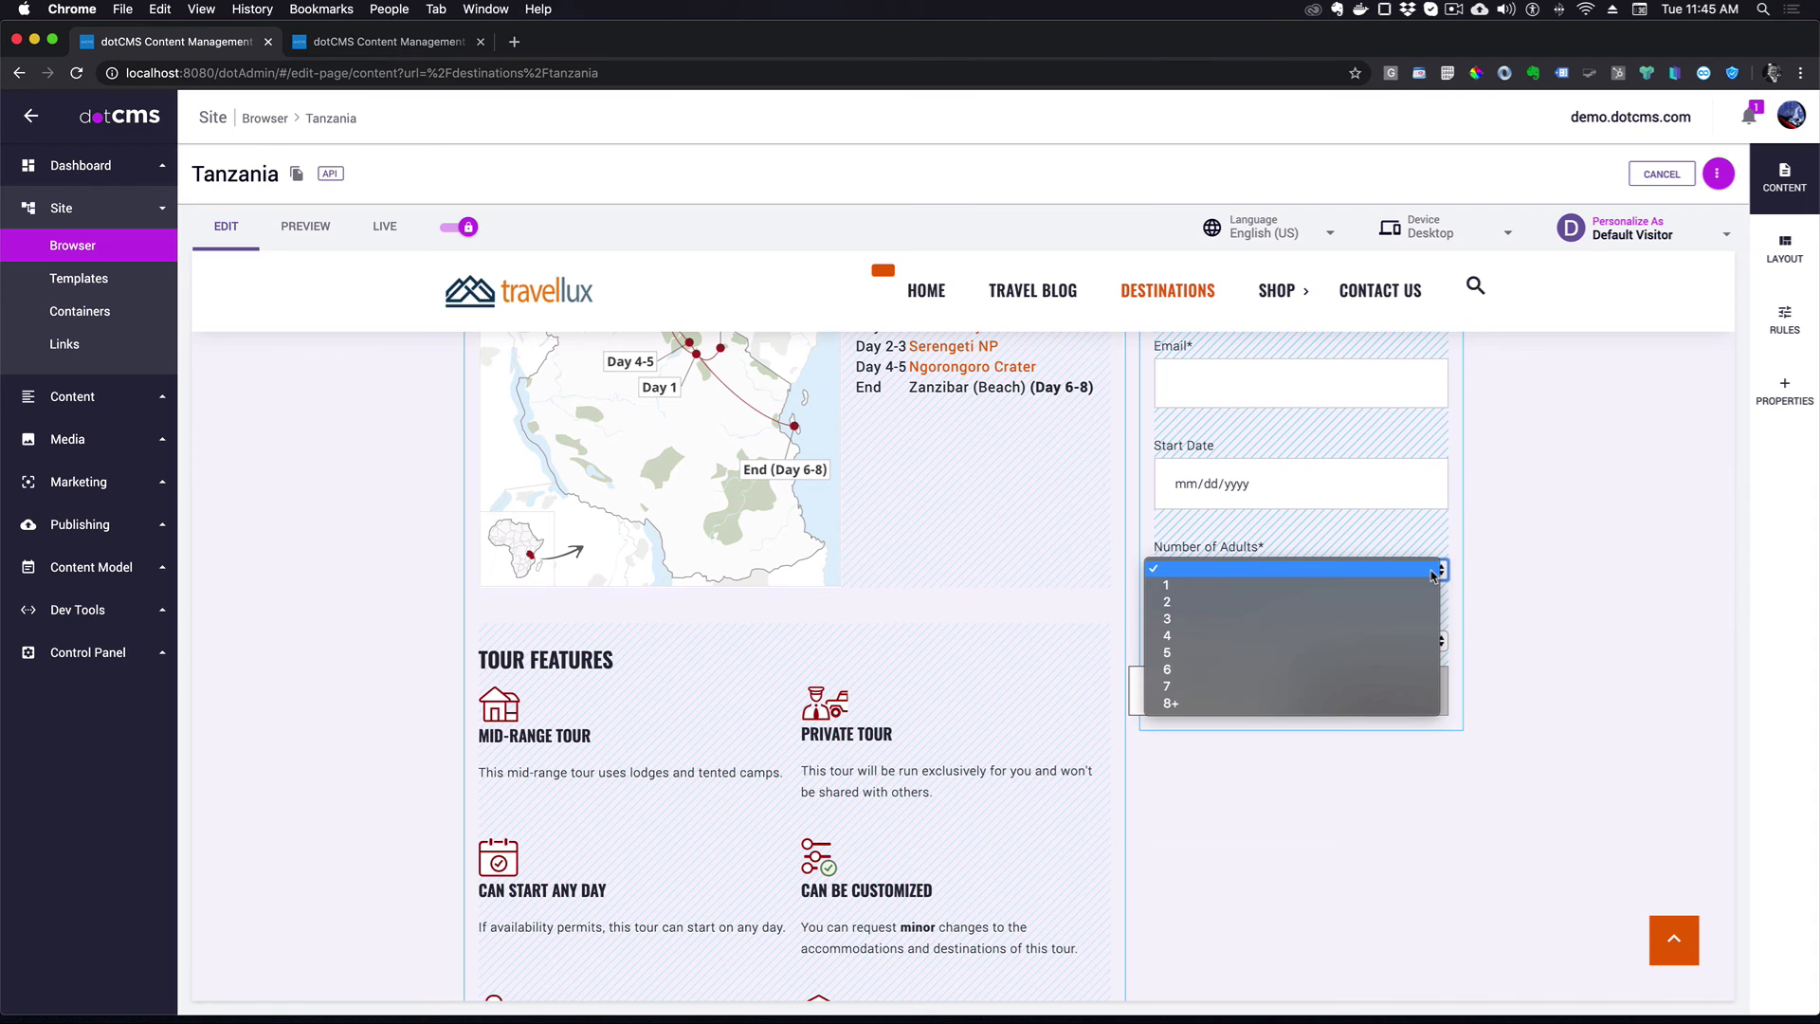
left_click(1433, 573)
left_click(1433, 642)
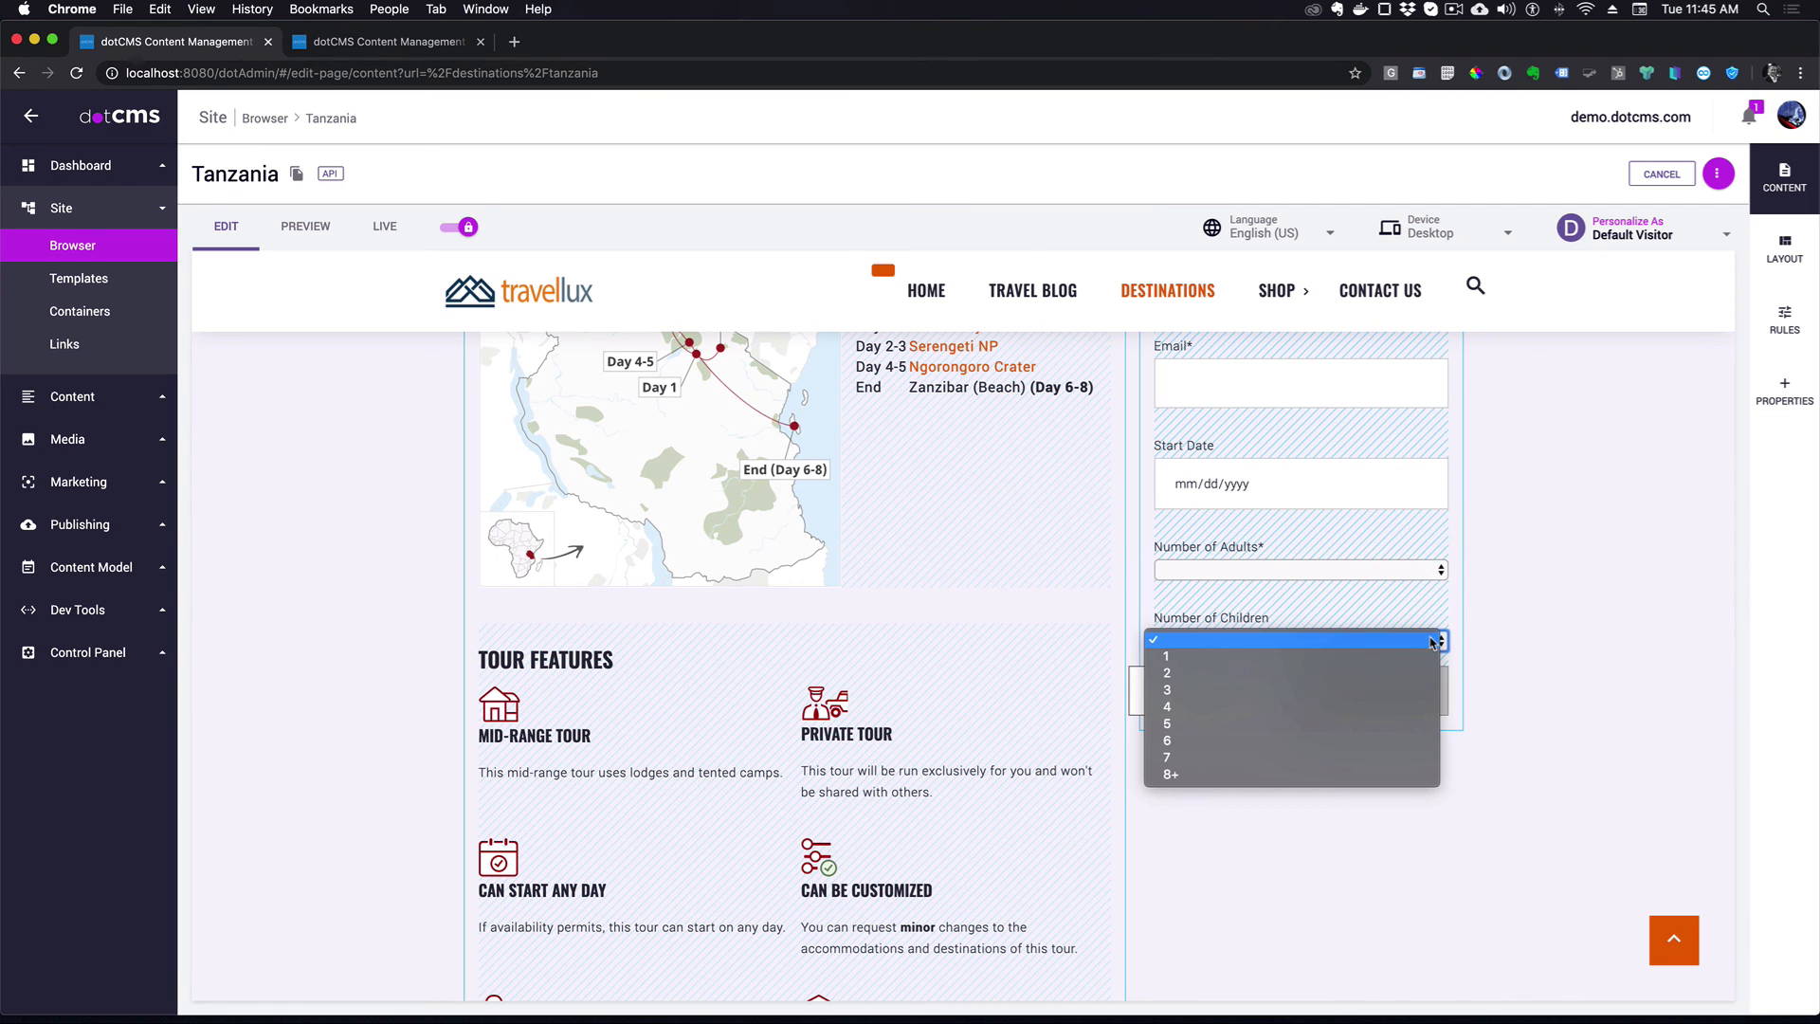
left_click(1433, 642)
scroll(1493, 540, "up", 1)
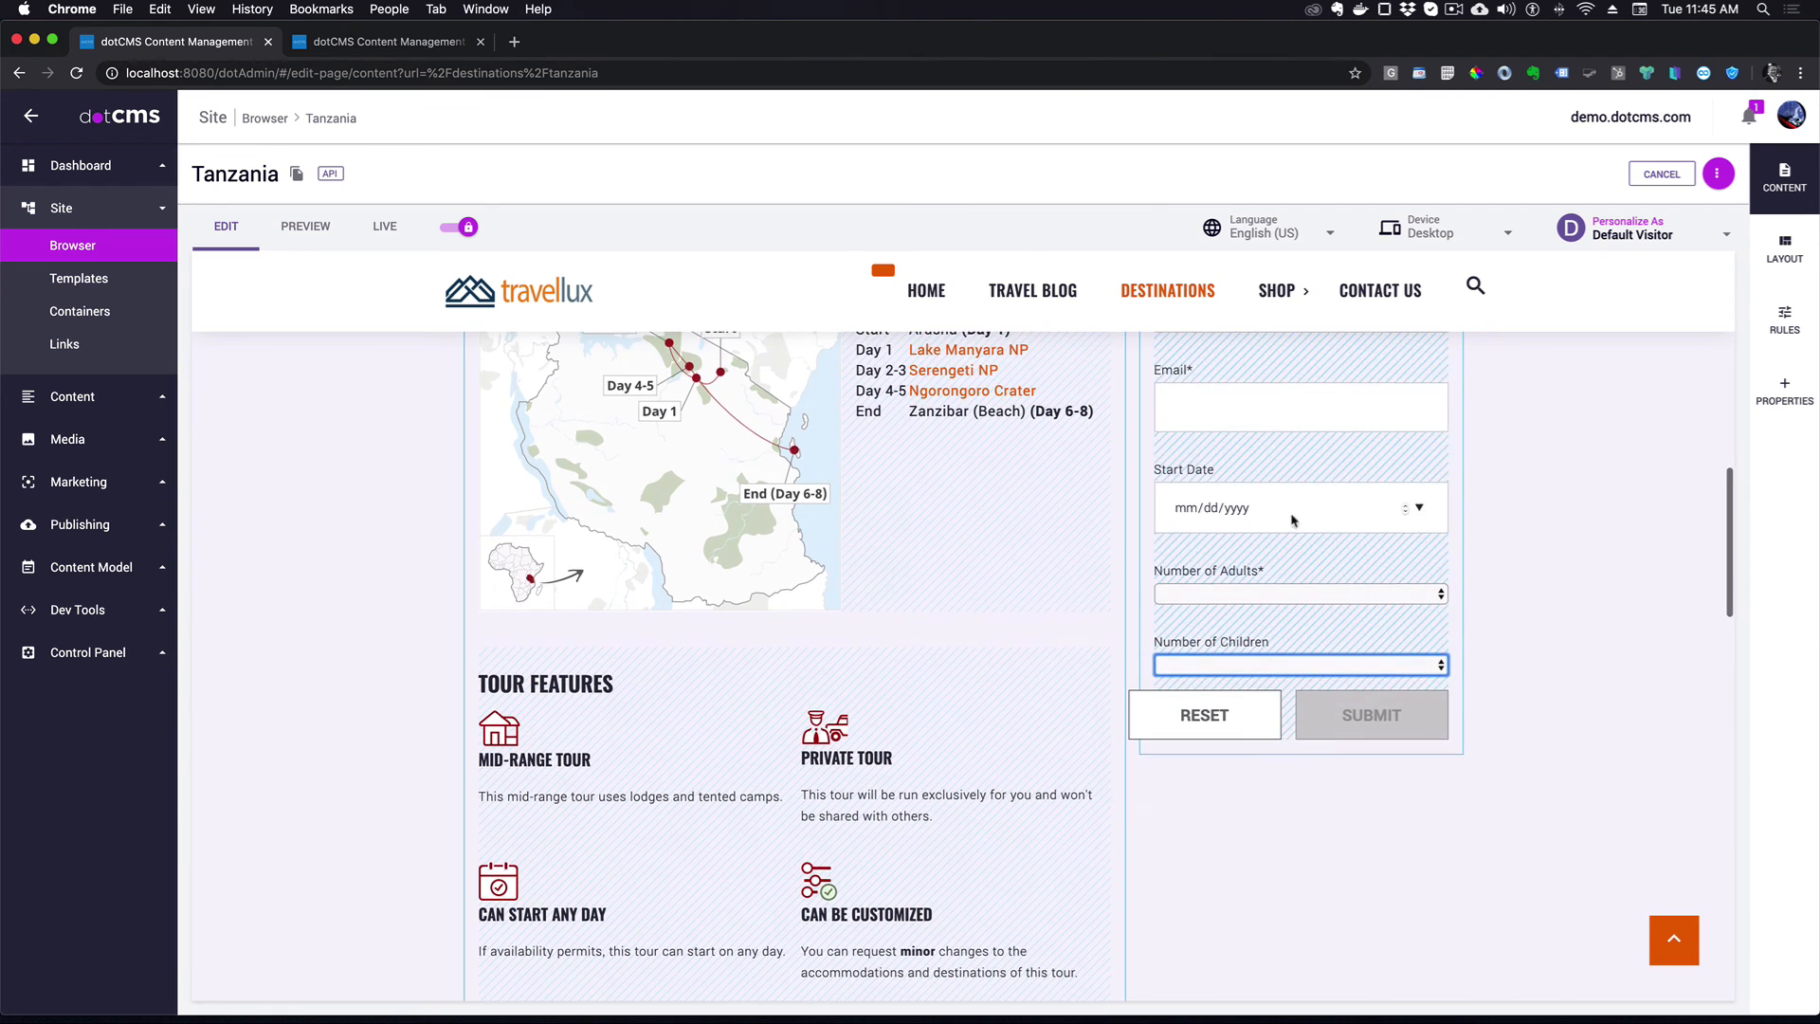
left_click(1240, 509)
left_click(1420, 509)
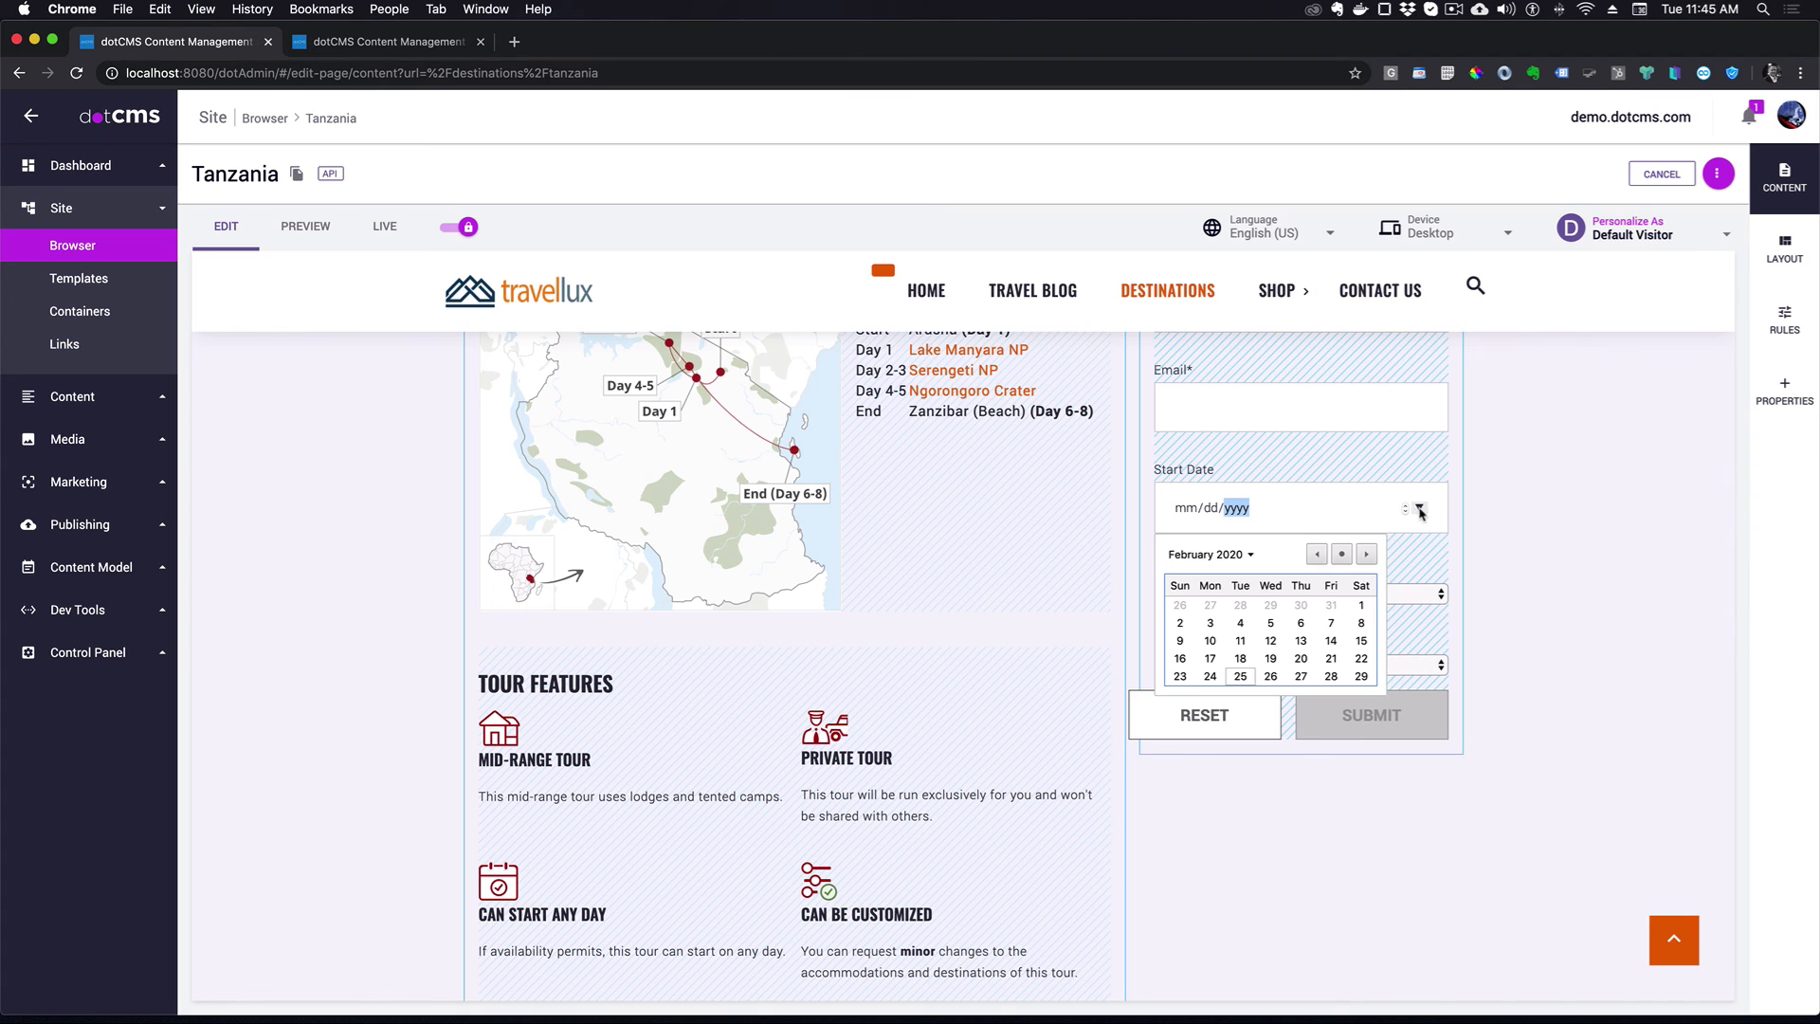
left_click(1518, 474)
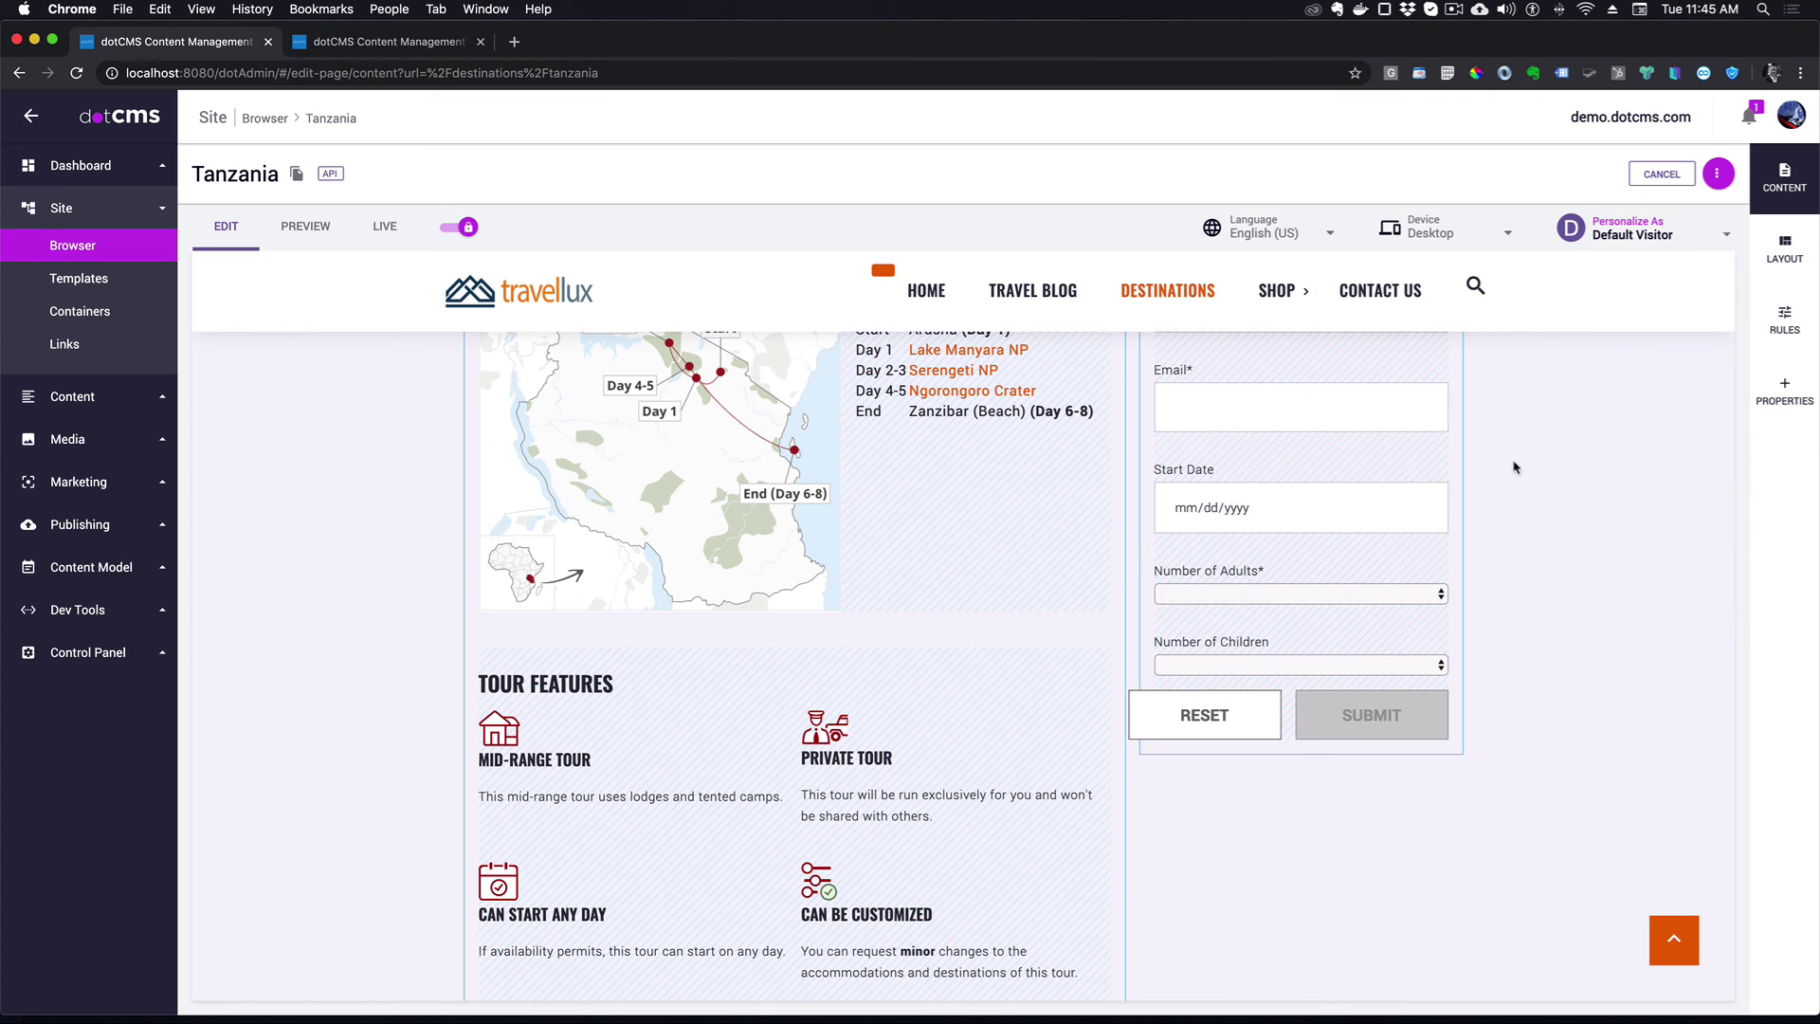
scroll(1498, 455, "up", 3)
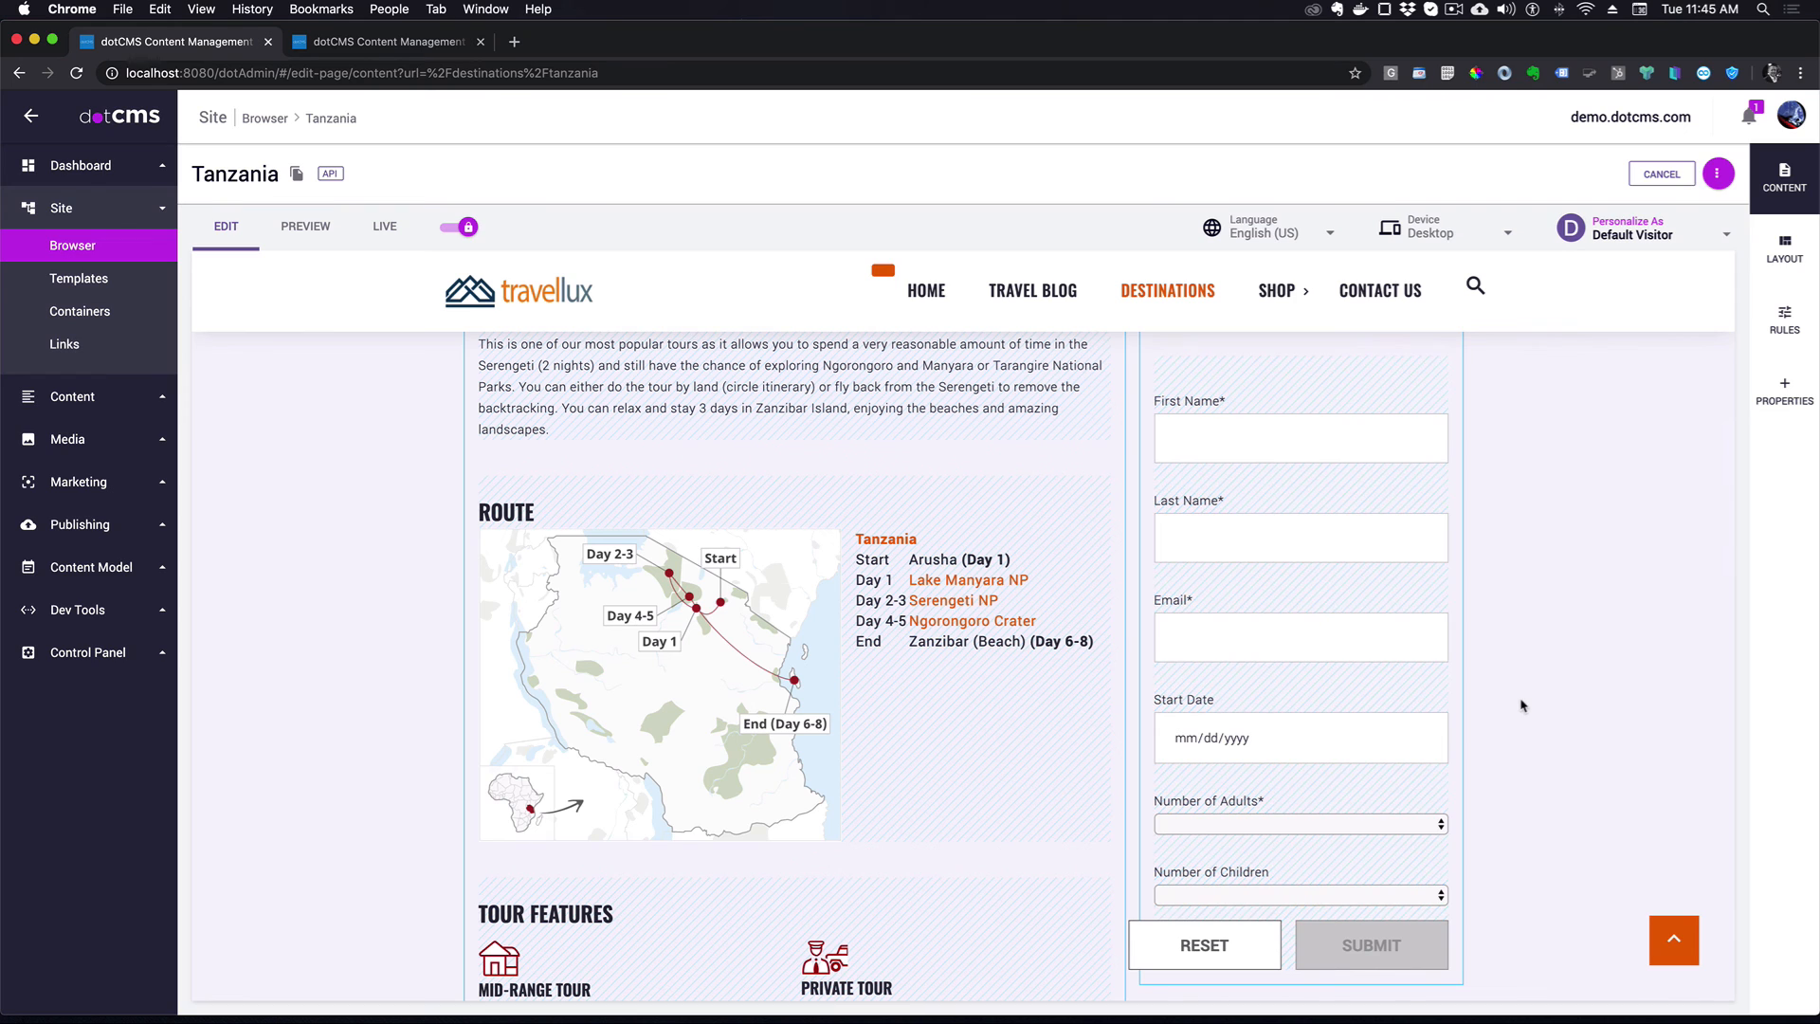
scroll(1402, 613, "up", 1)
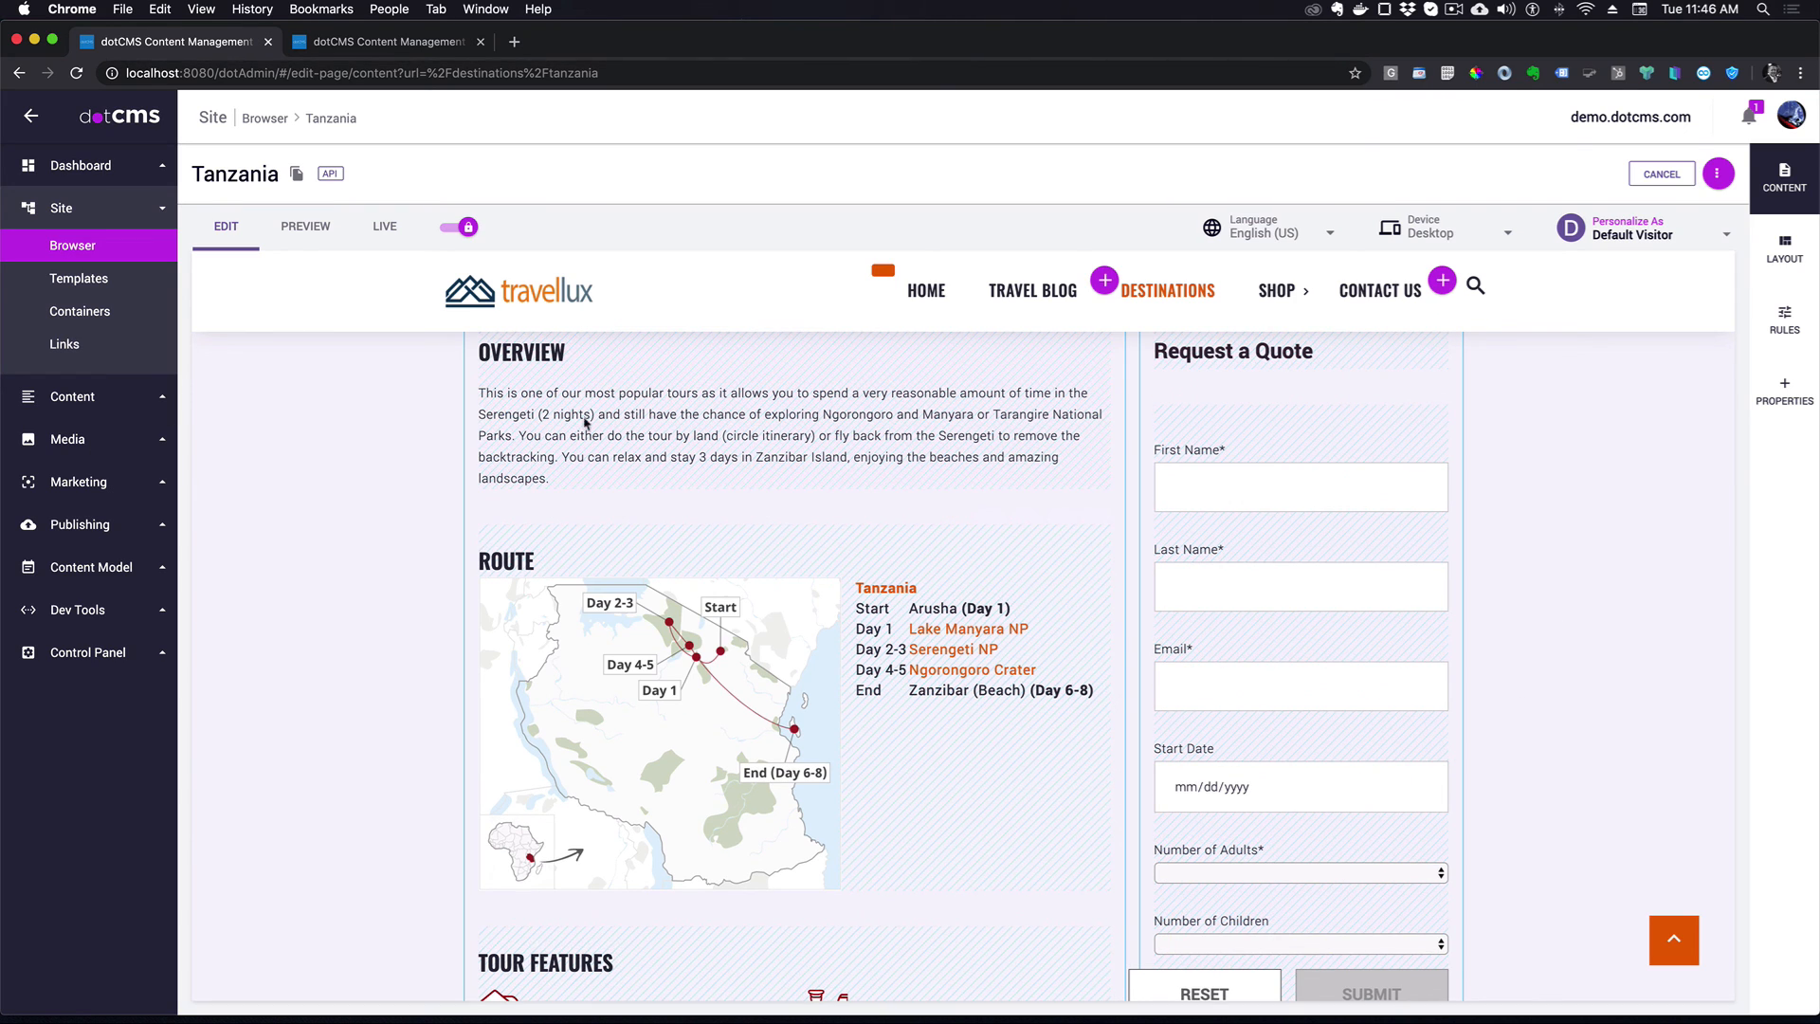
left_click(384, 226)
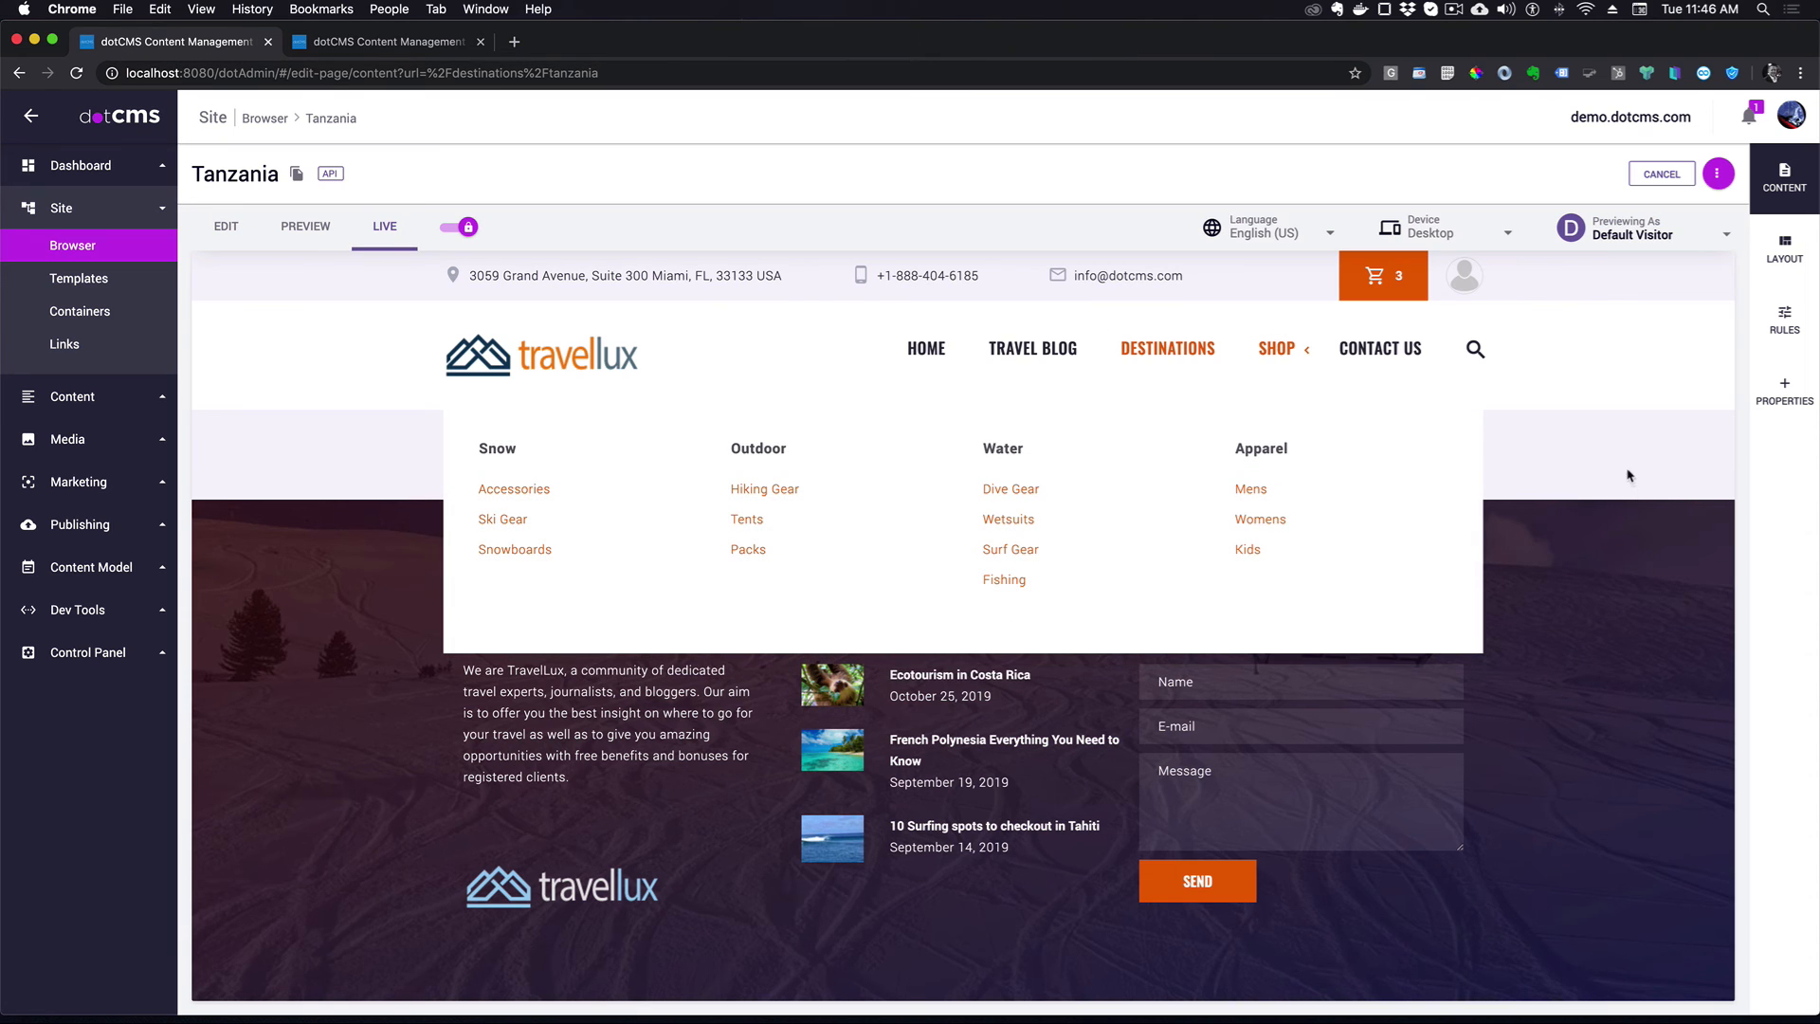
- Publish the Tanzania page from its actions menu
left_click(1719, 176)
left_click(1643, 245)
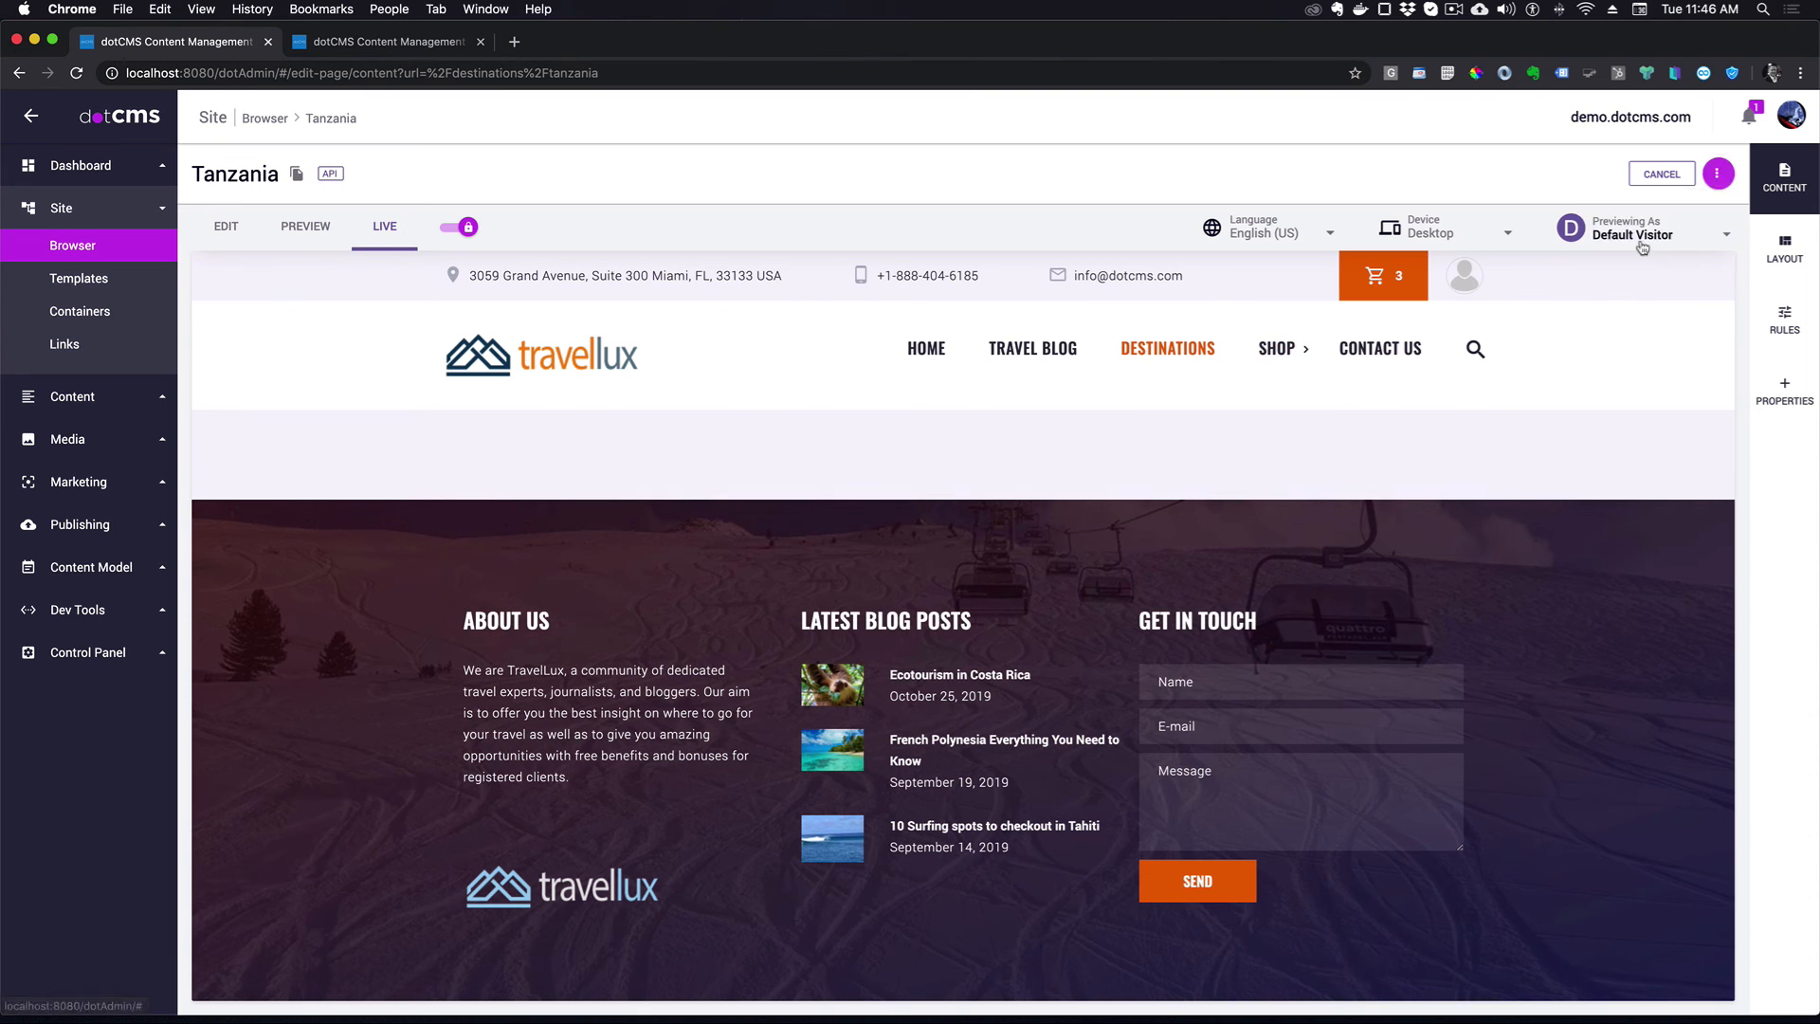
scroll(1471, 622, "down", 5)
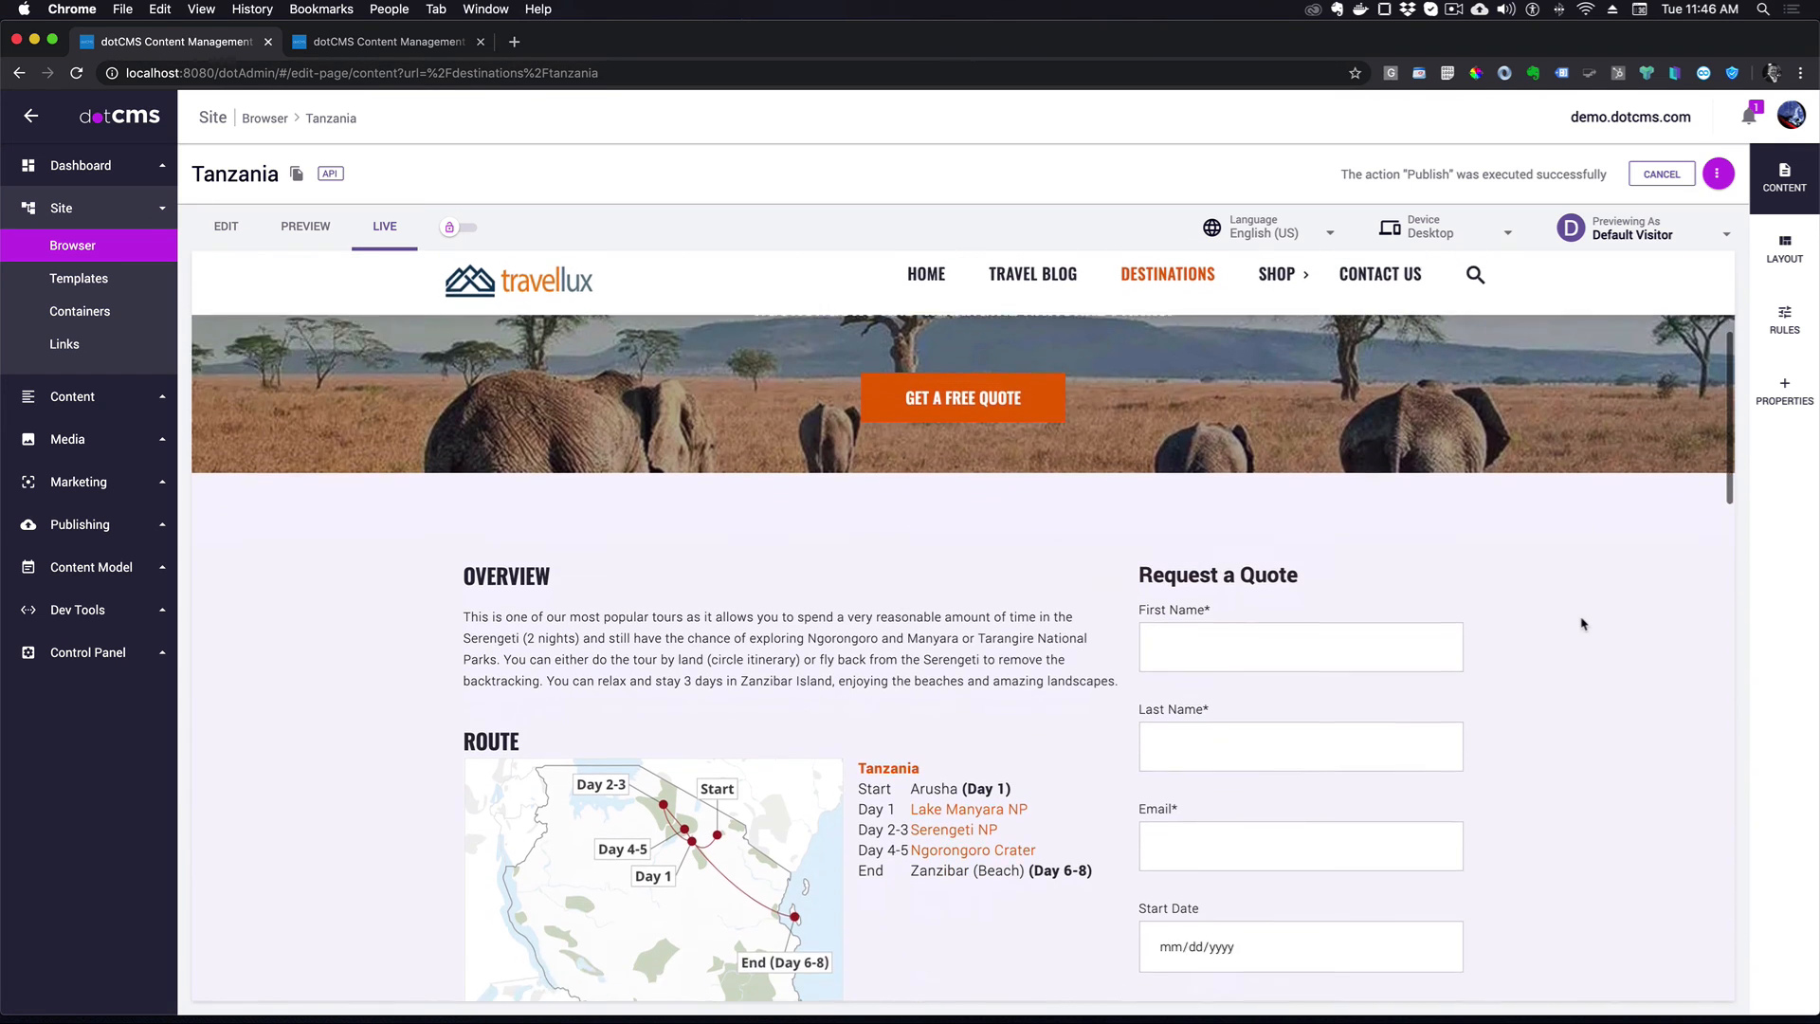
scroll(1182, 679, "down", 3)
- Fill in the visitor's first name, last name and e-mail address on the quote form
left_click(1181, 444)
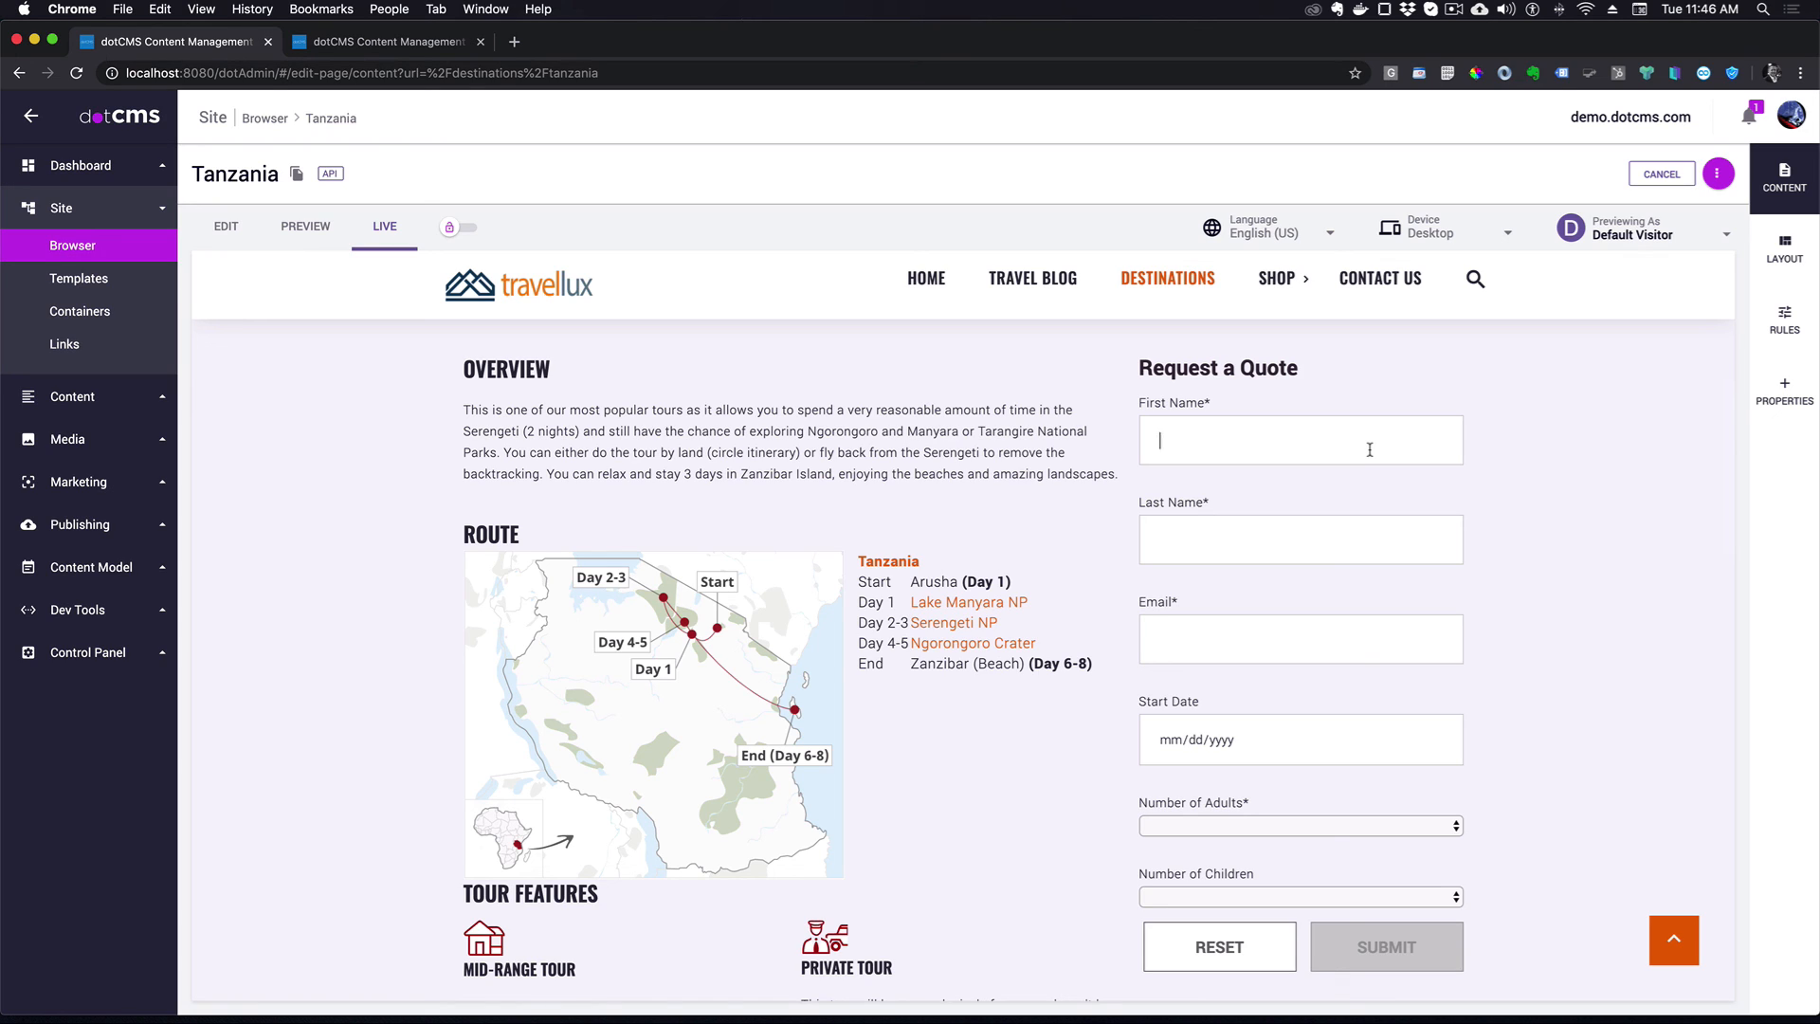
type("Dean")
key("Tab")
left_click(1256, 637)
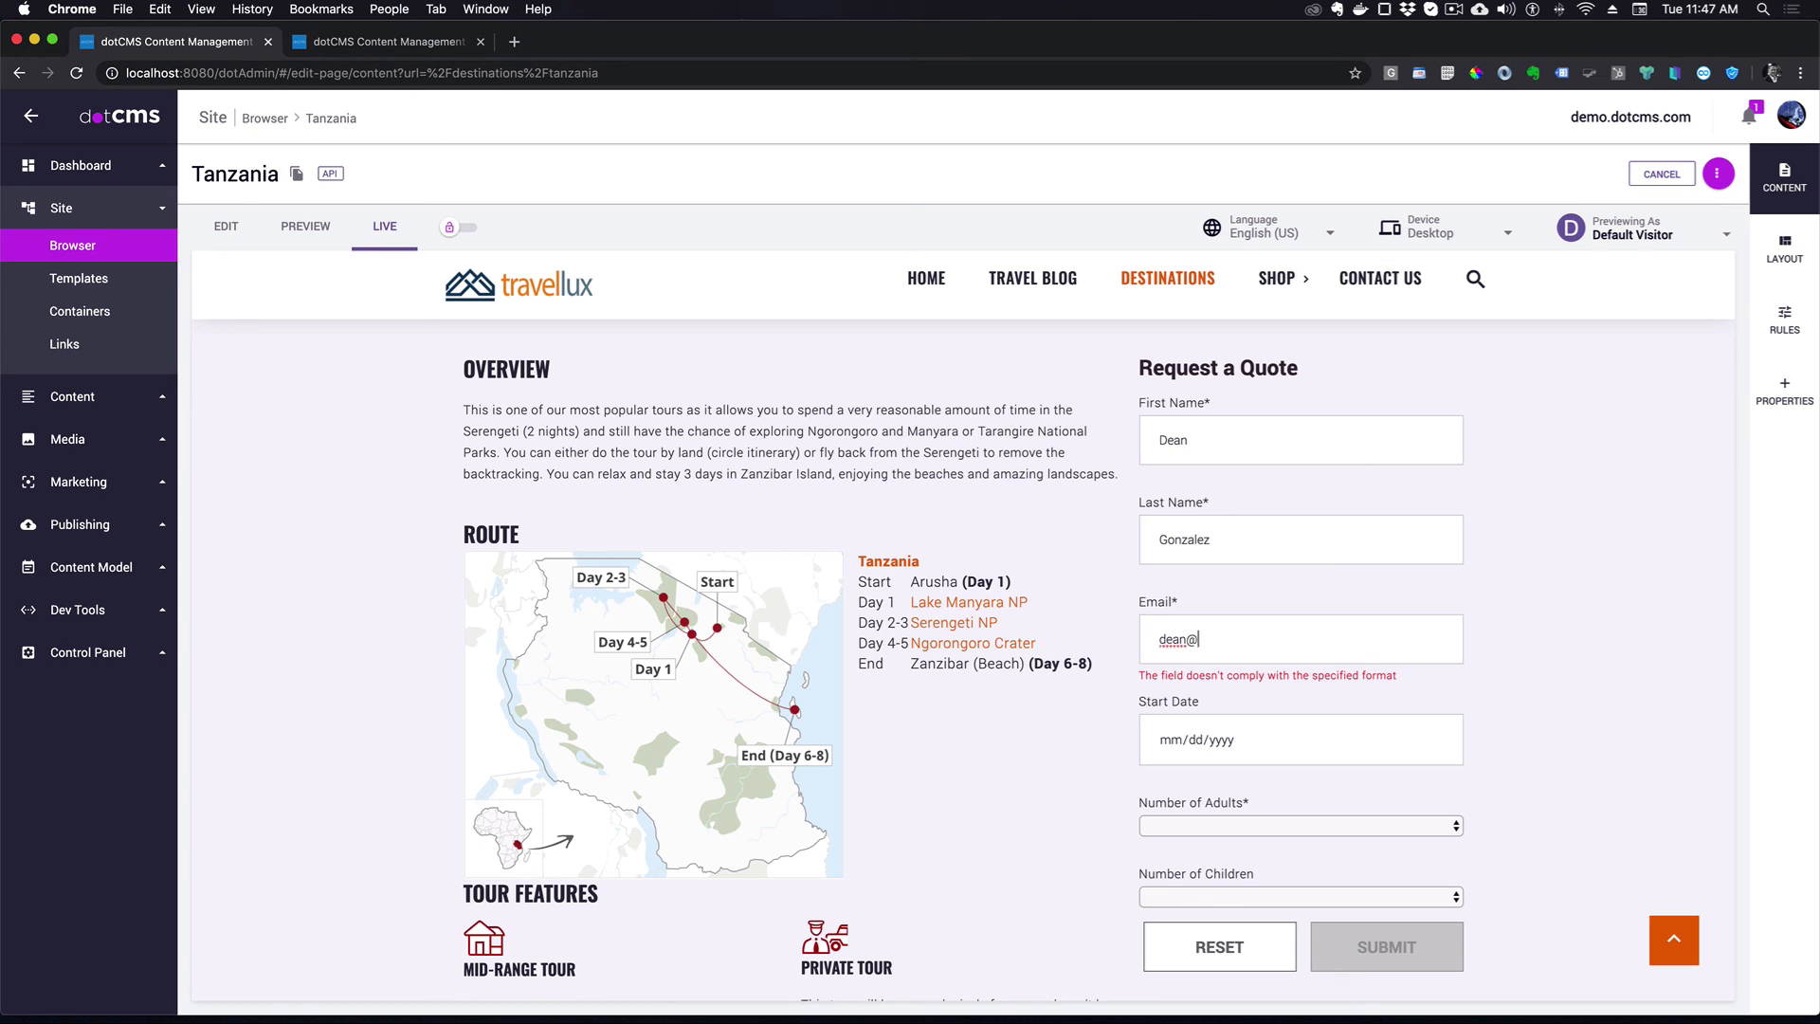
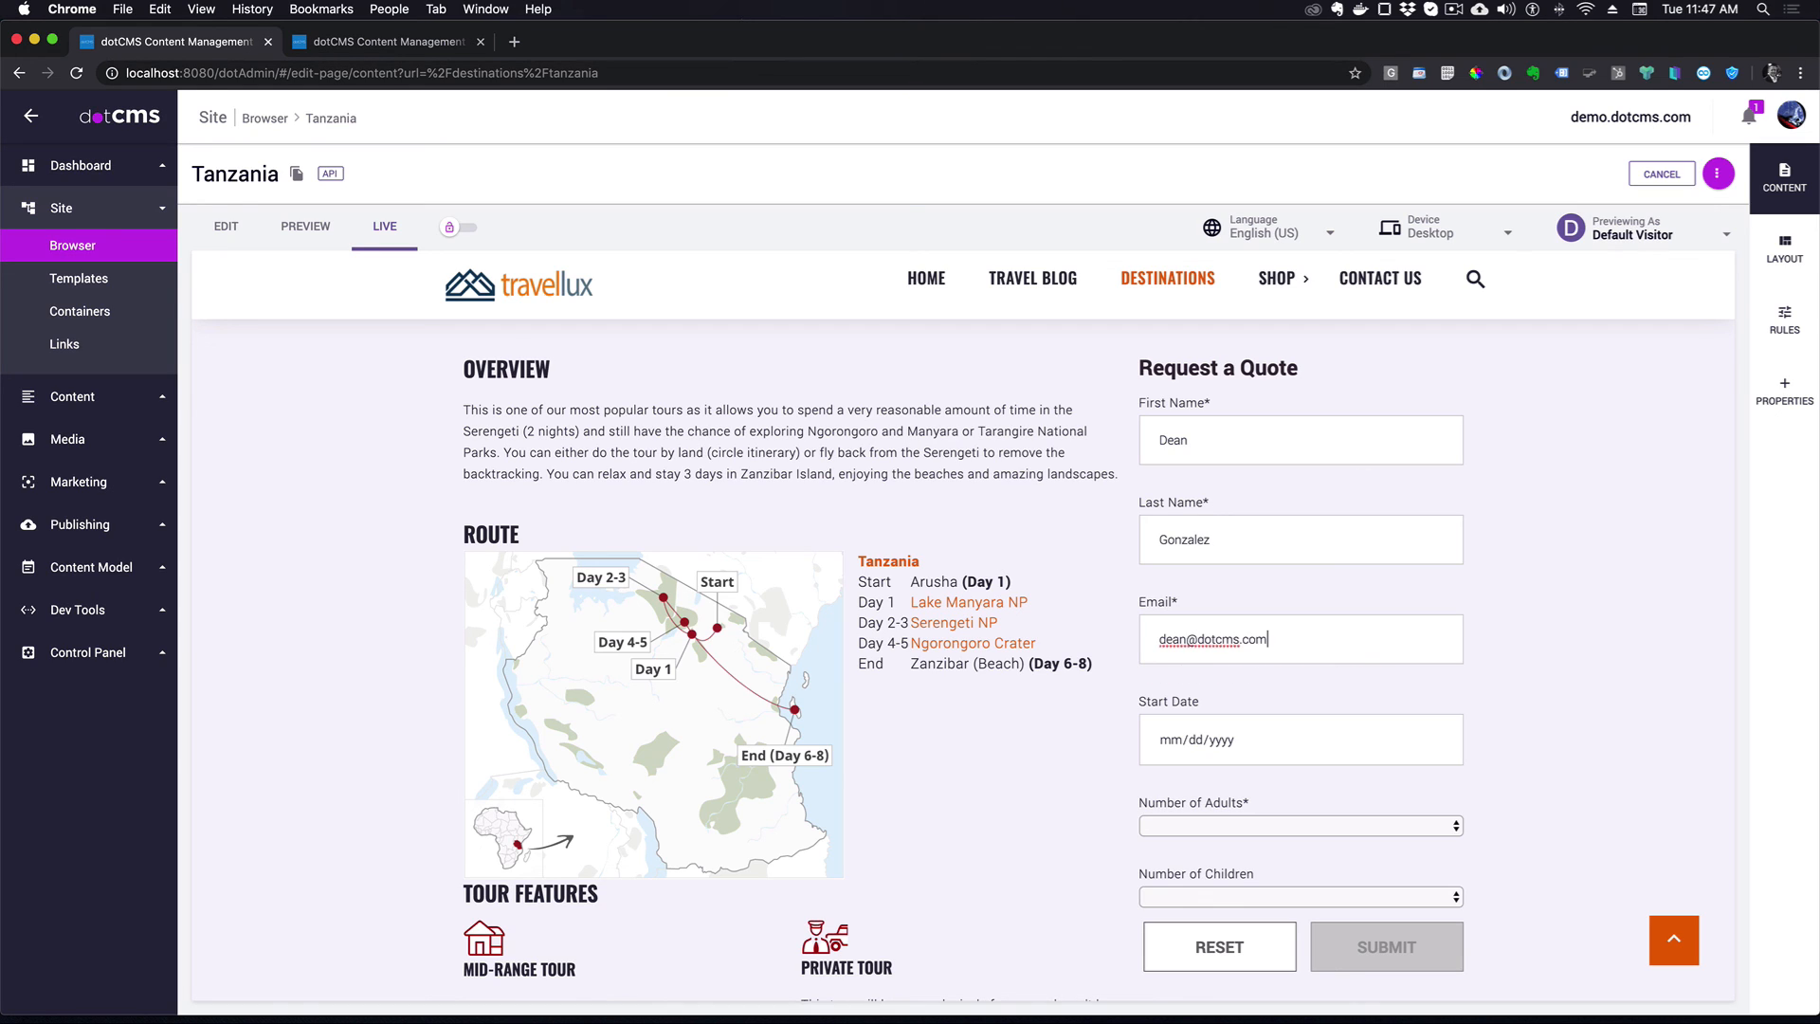
- Pick 03/19/2020 as the start date in the calendar
scroll(1238, 647, "down", 2)
left_click(1434, 645)
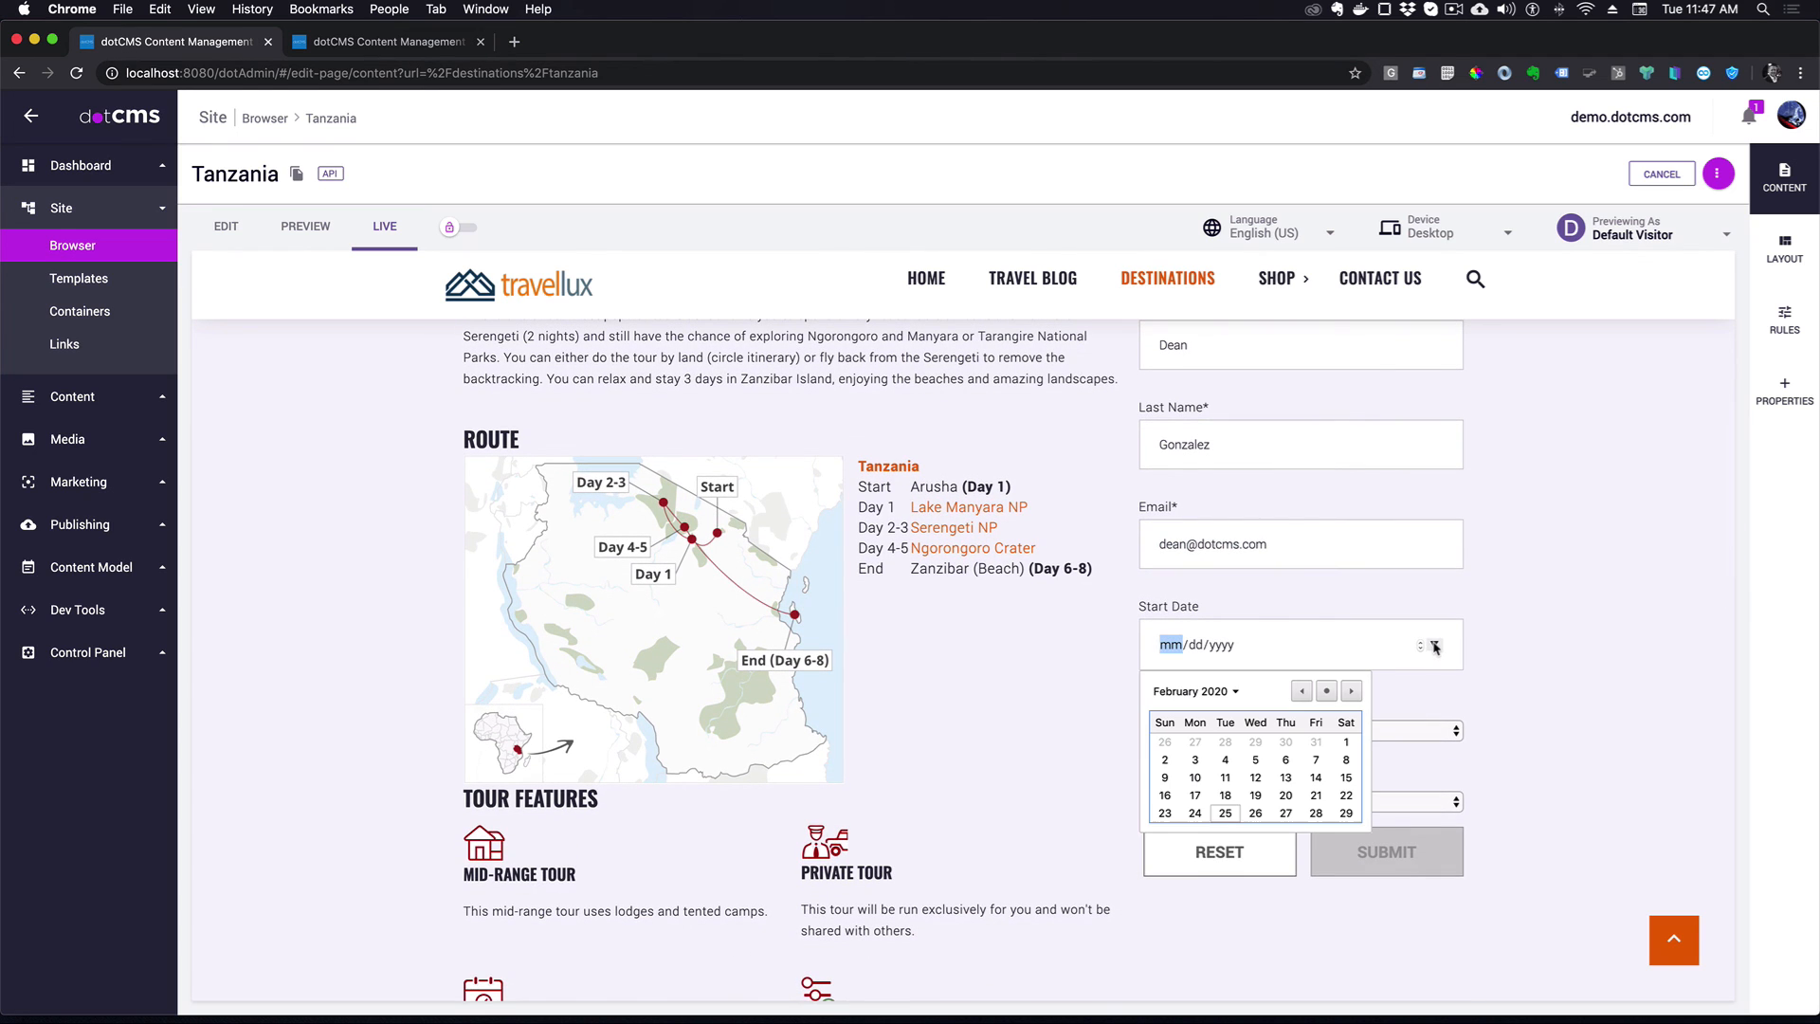
left_click(1236, 695)
left_click(1280, 751)
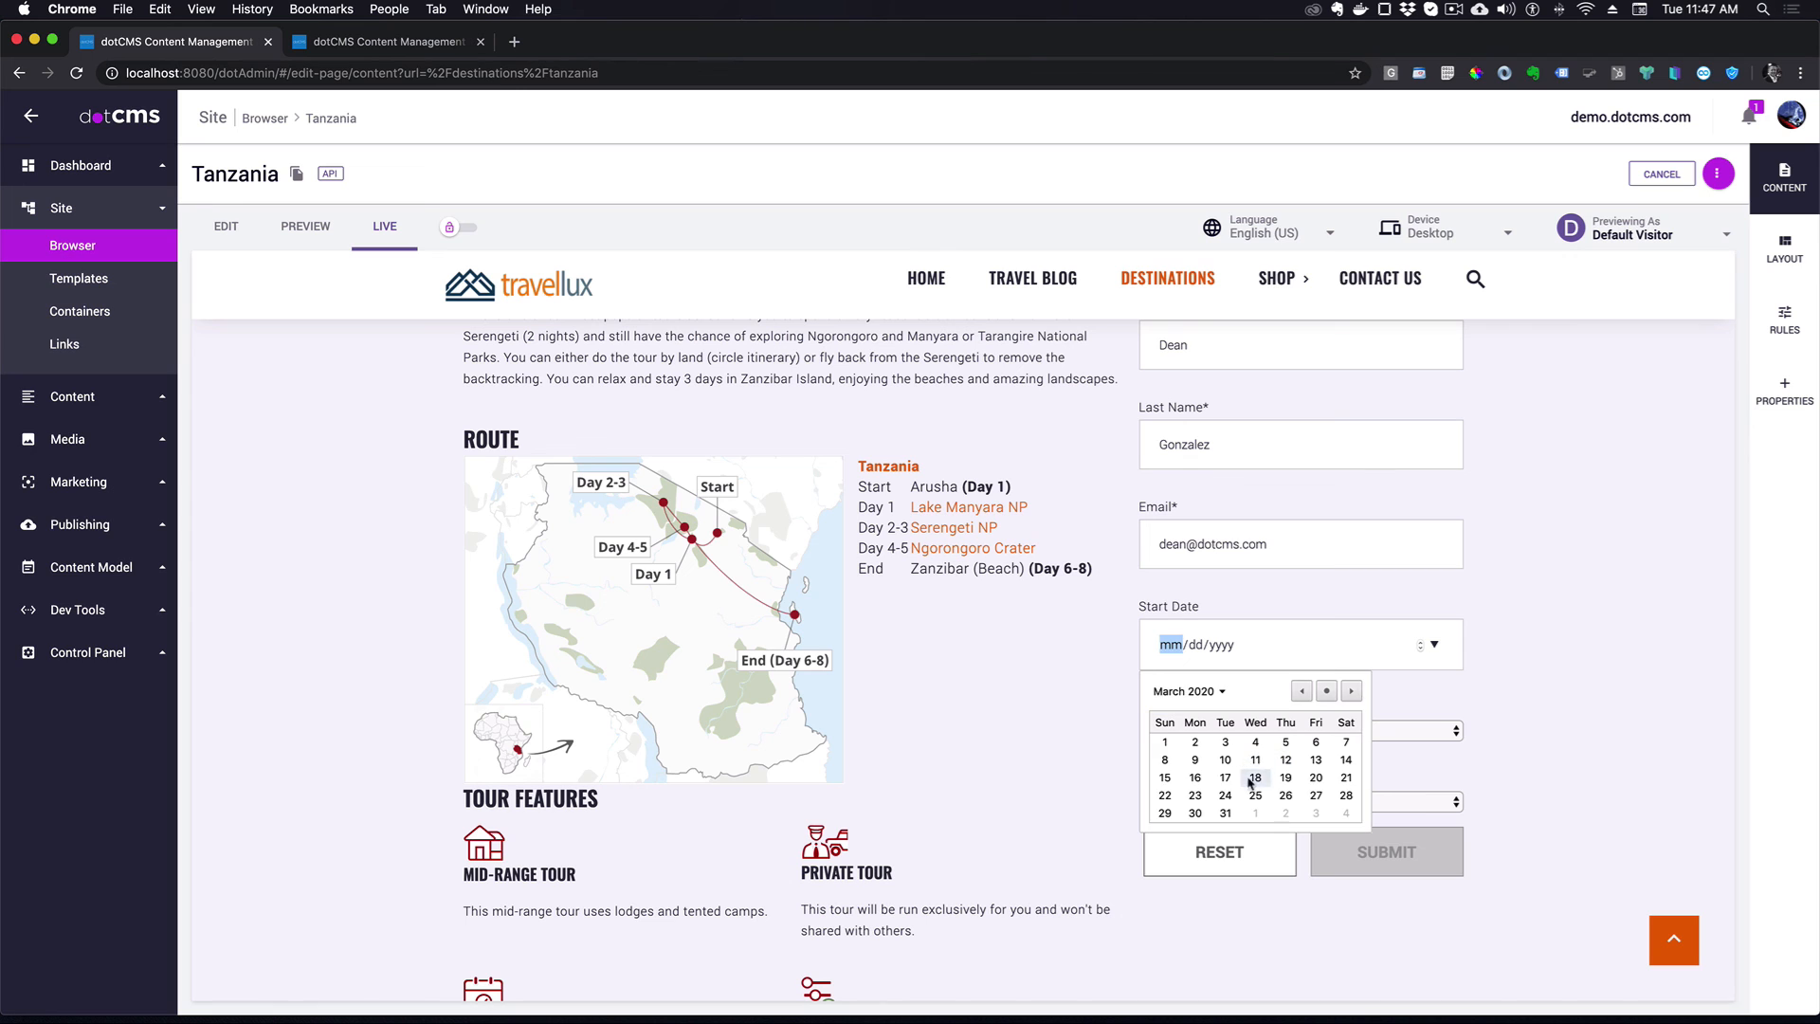
left_click(1286, 778)
- Set 2 adults and 1 child, then submit the quote request
scroll(1402, 559, "down", 3)
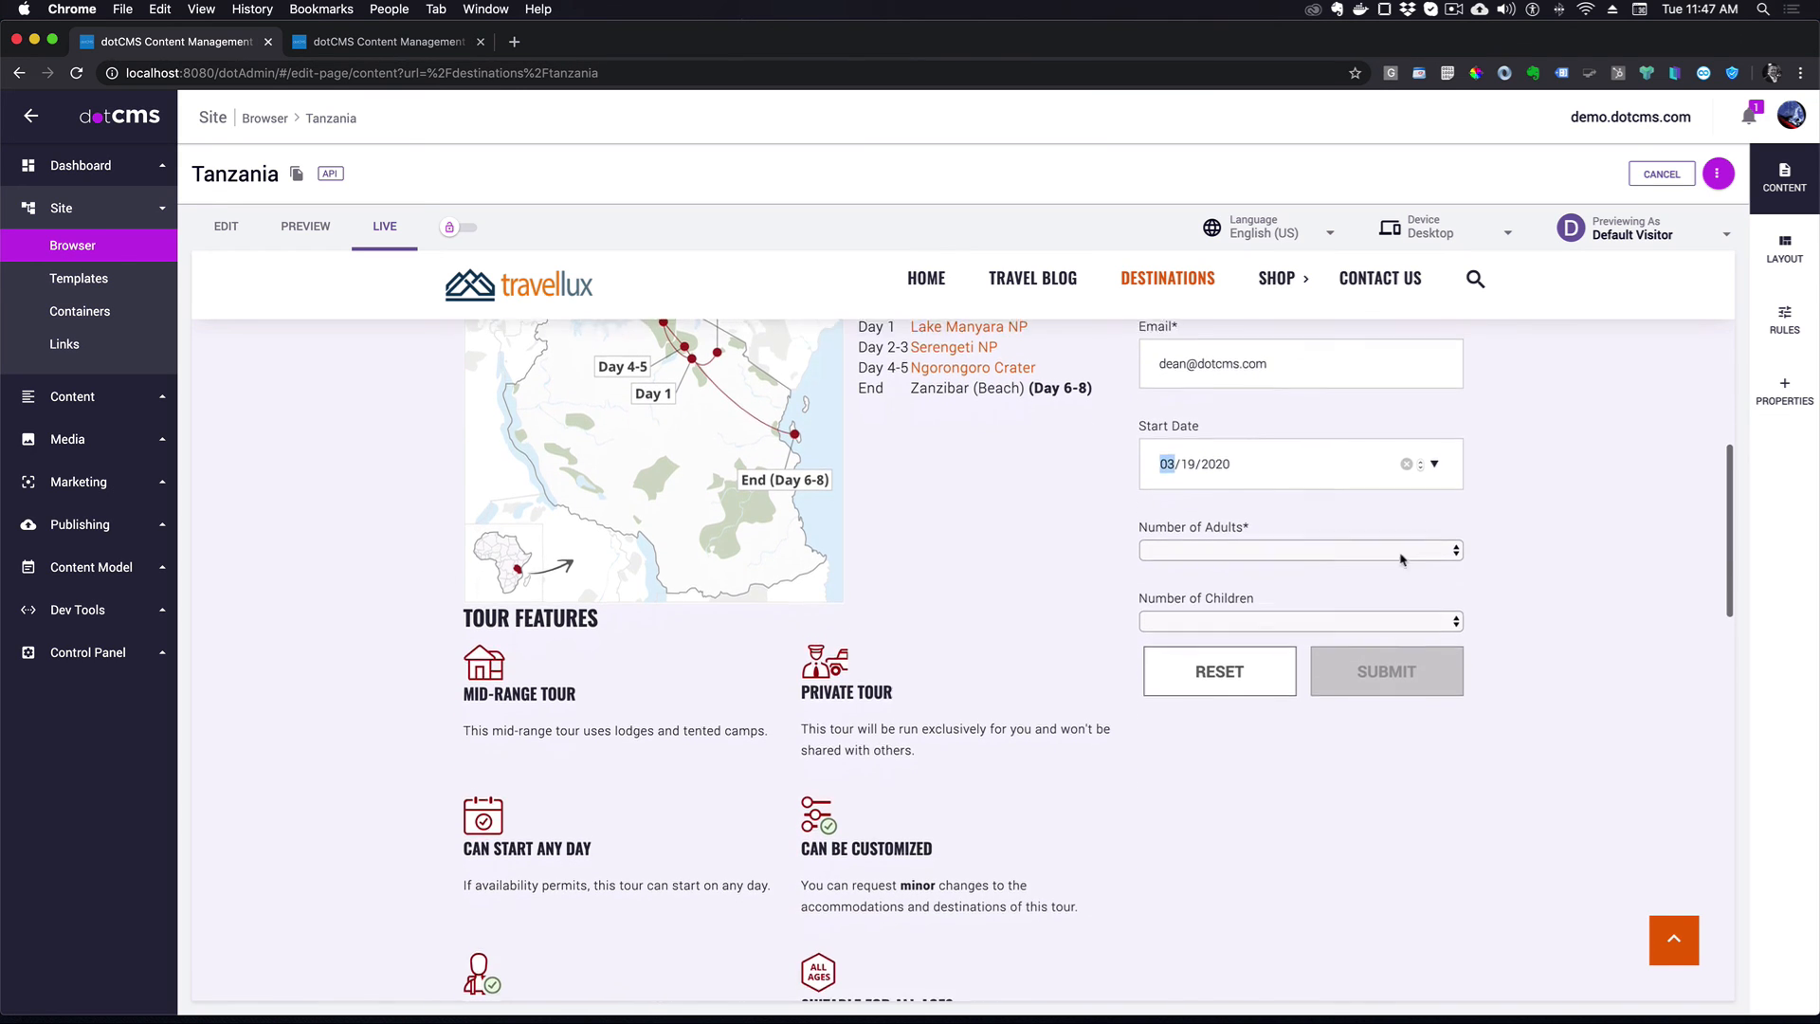
left_click(1402, 558)
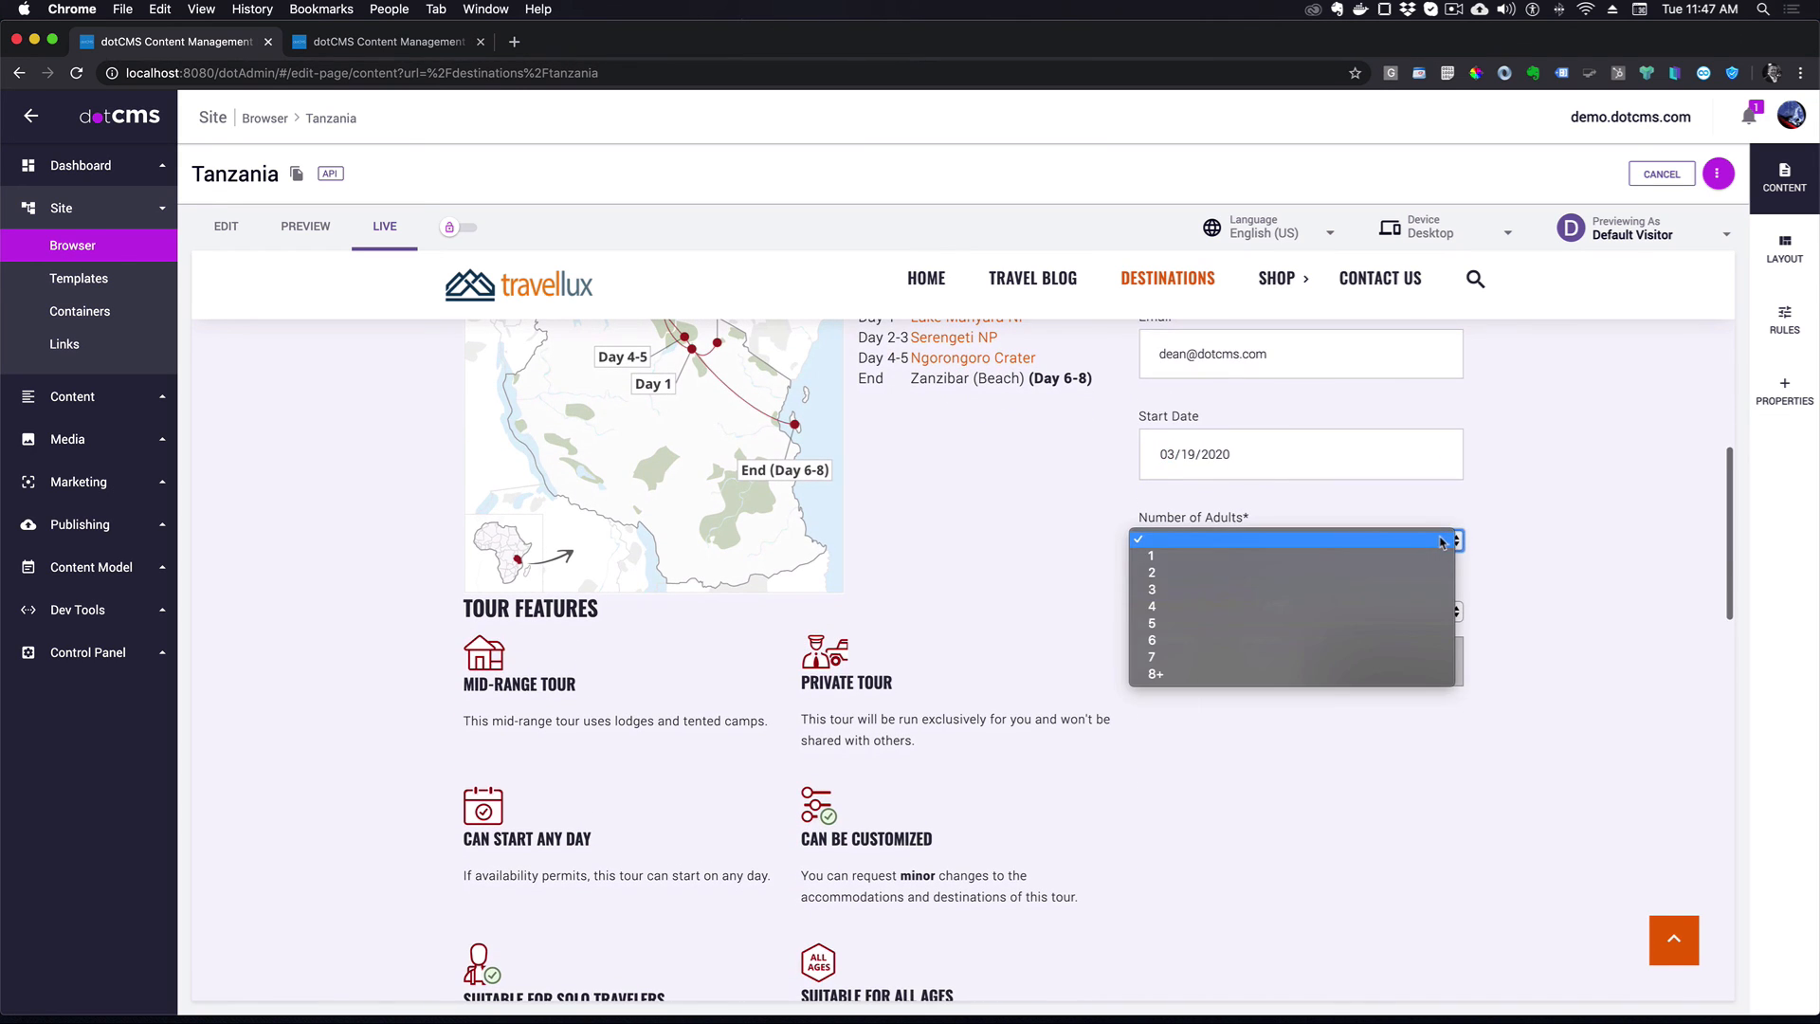
left_click(1178, 576)
left_click(1408, 614)
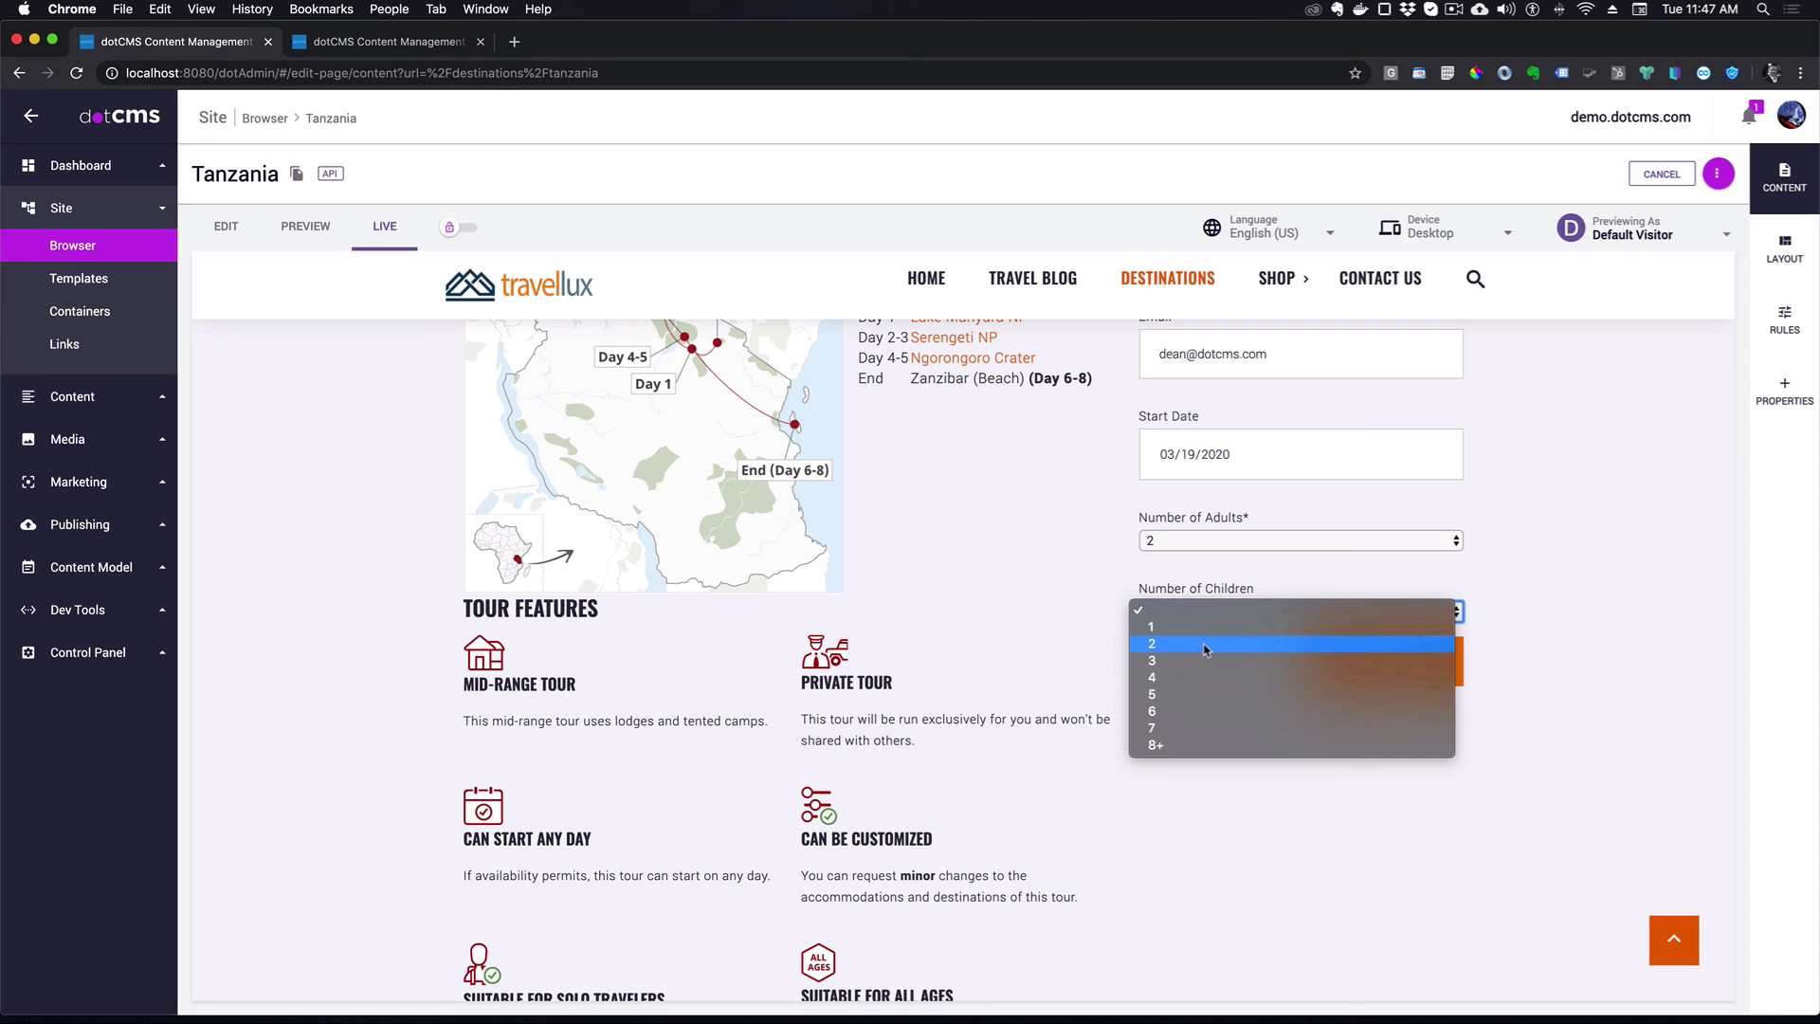
left_click(1157, 628)
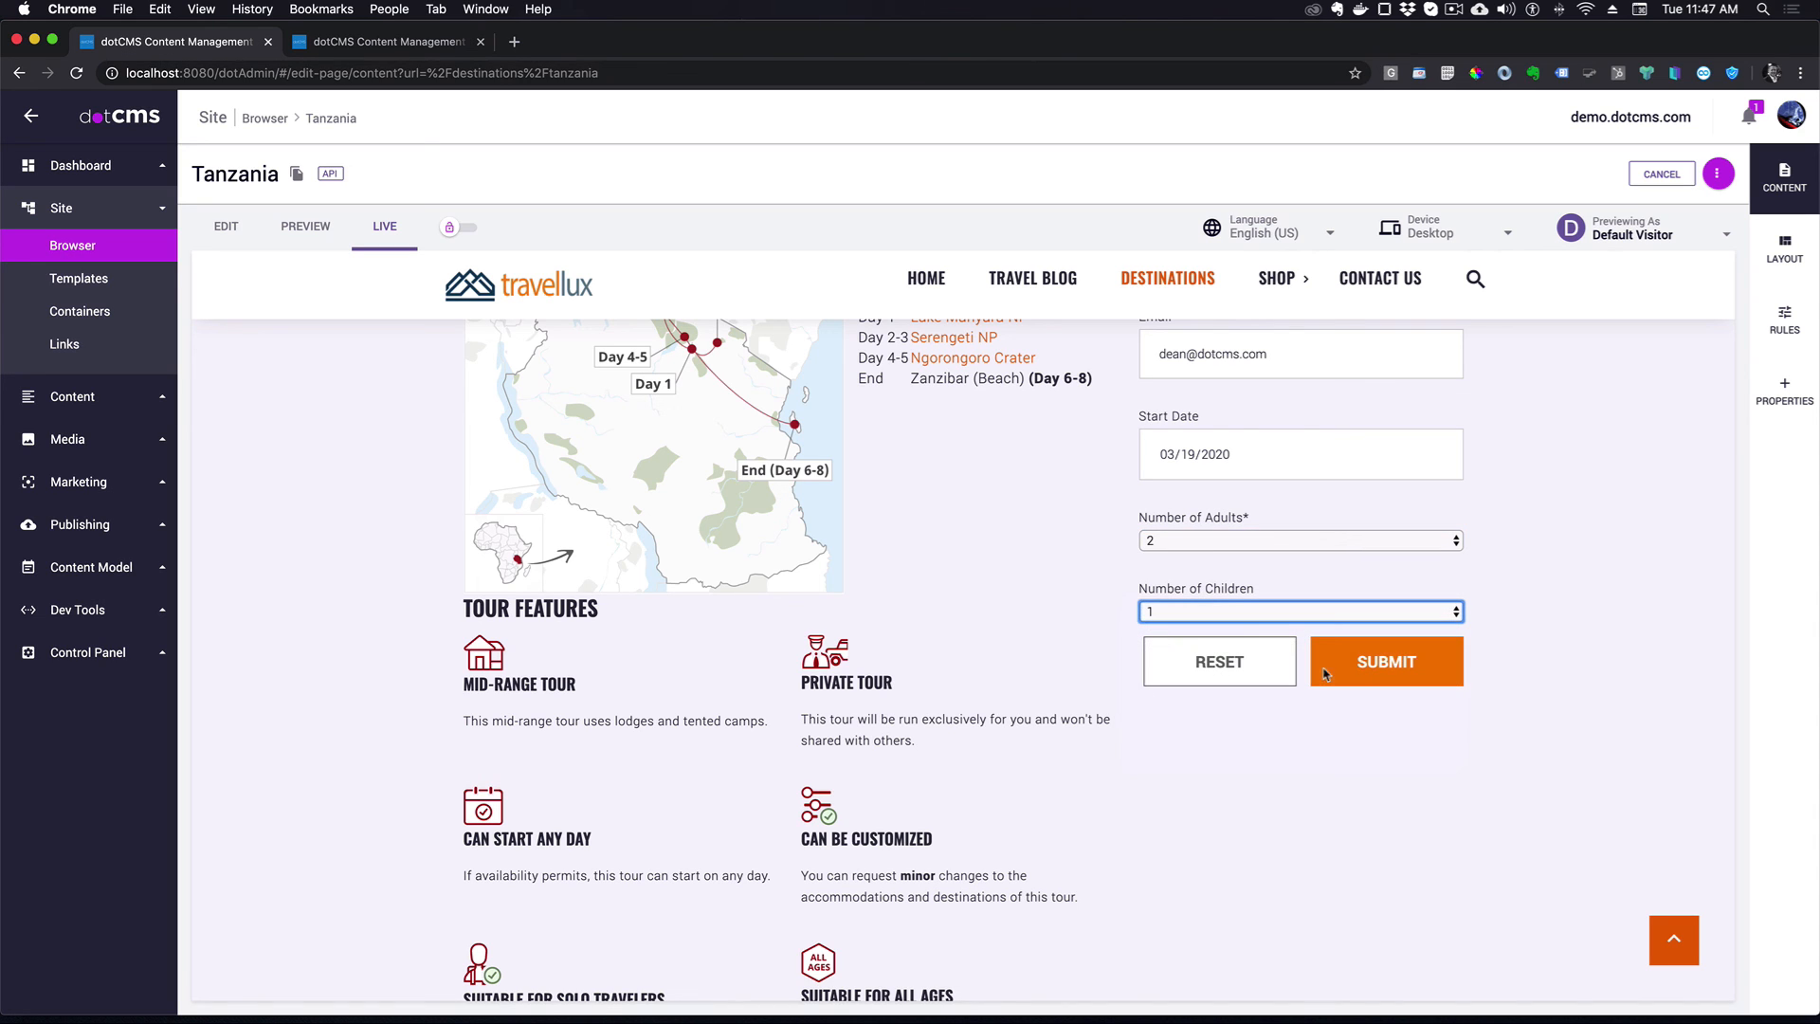
left_click(1392, 665)
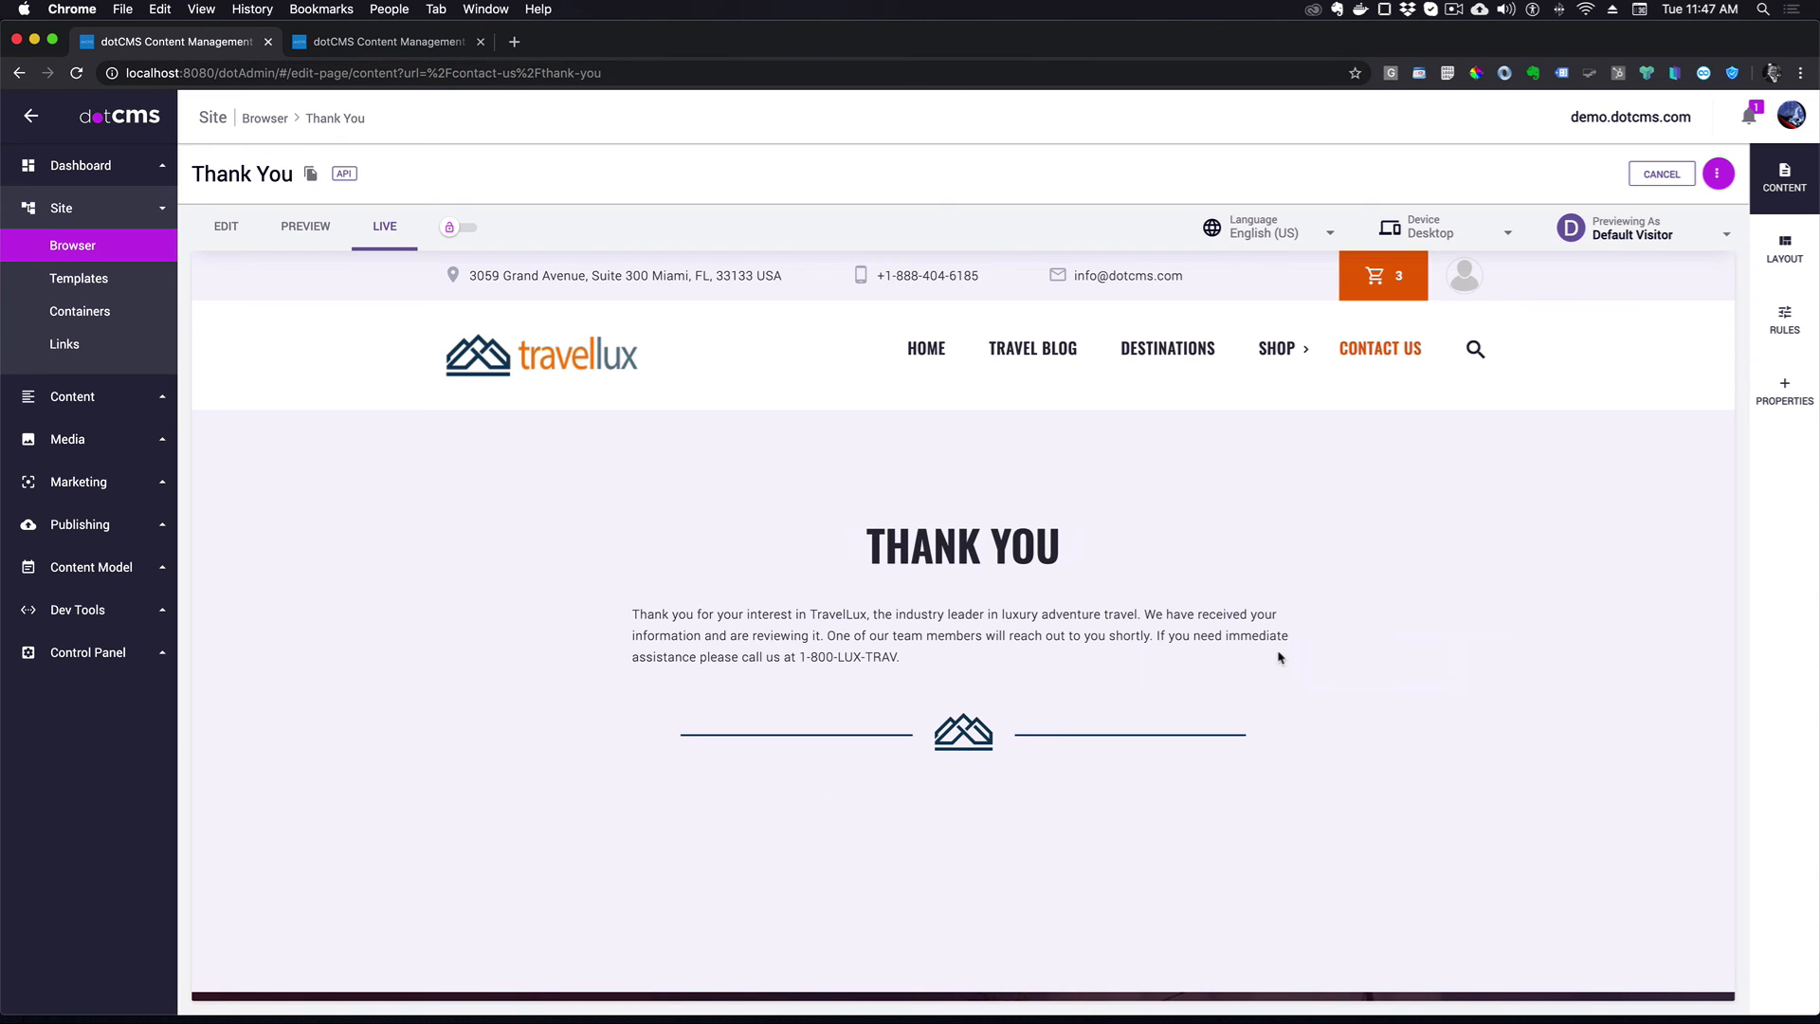
- Open Content search filtered to Request a Quote entries
left_click(76, 396)
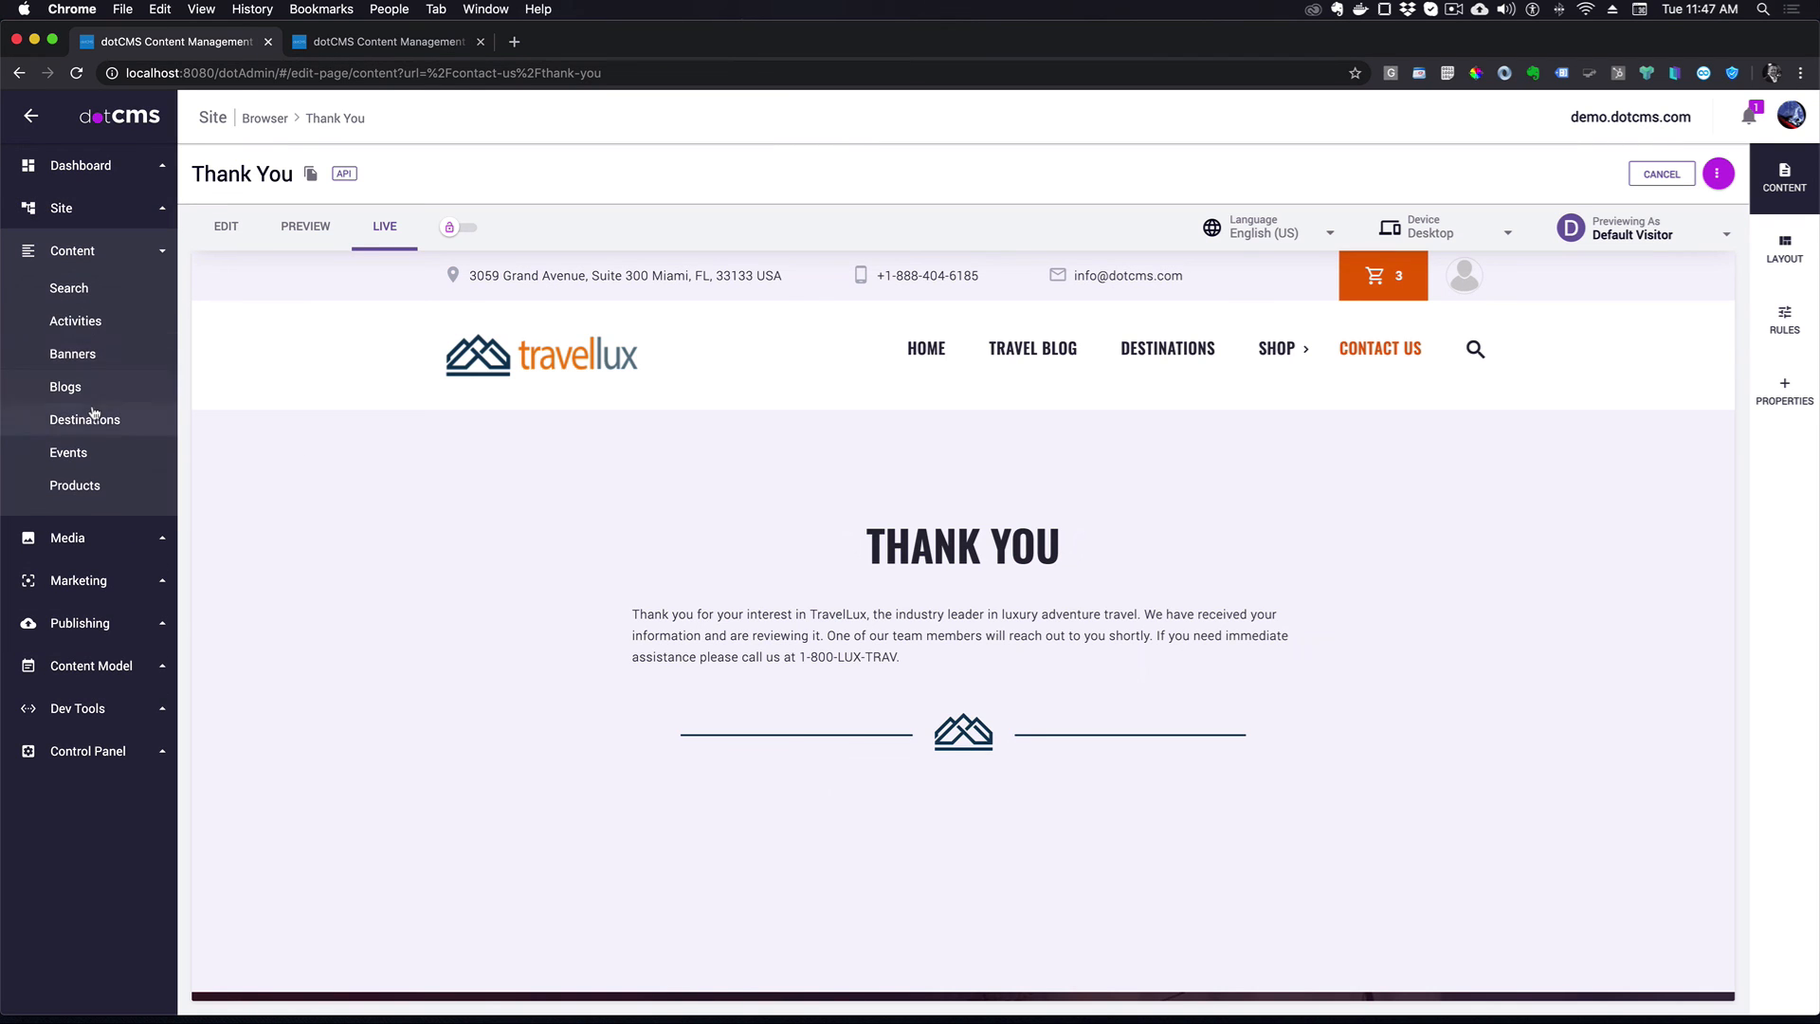
left_click(85, 291)
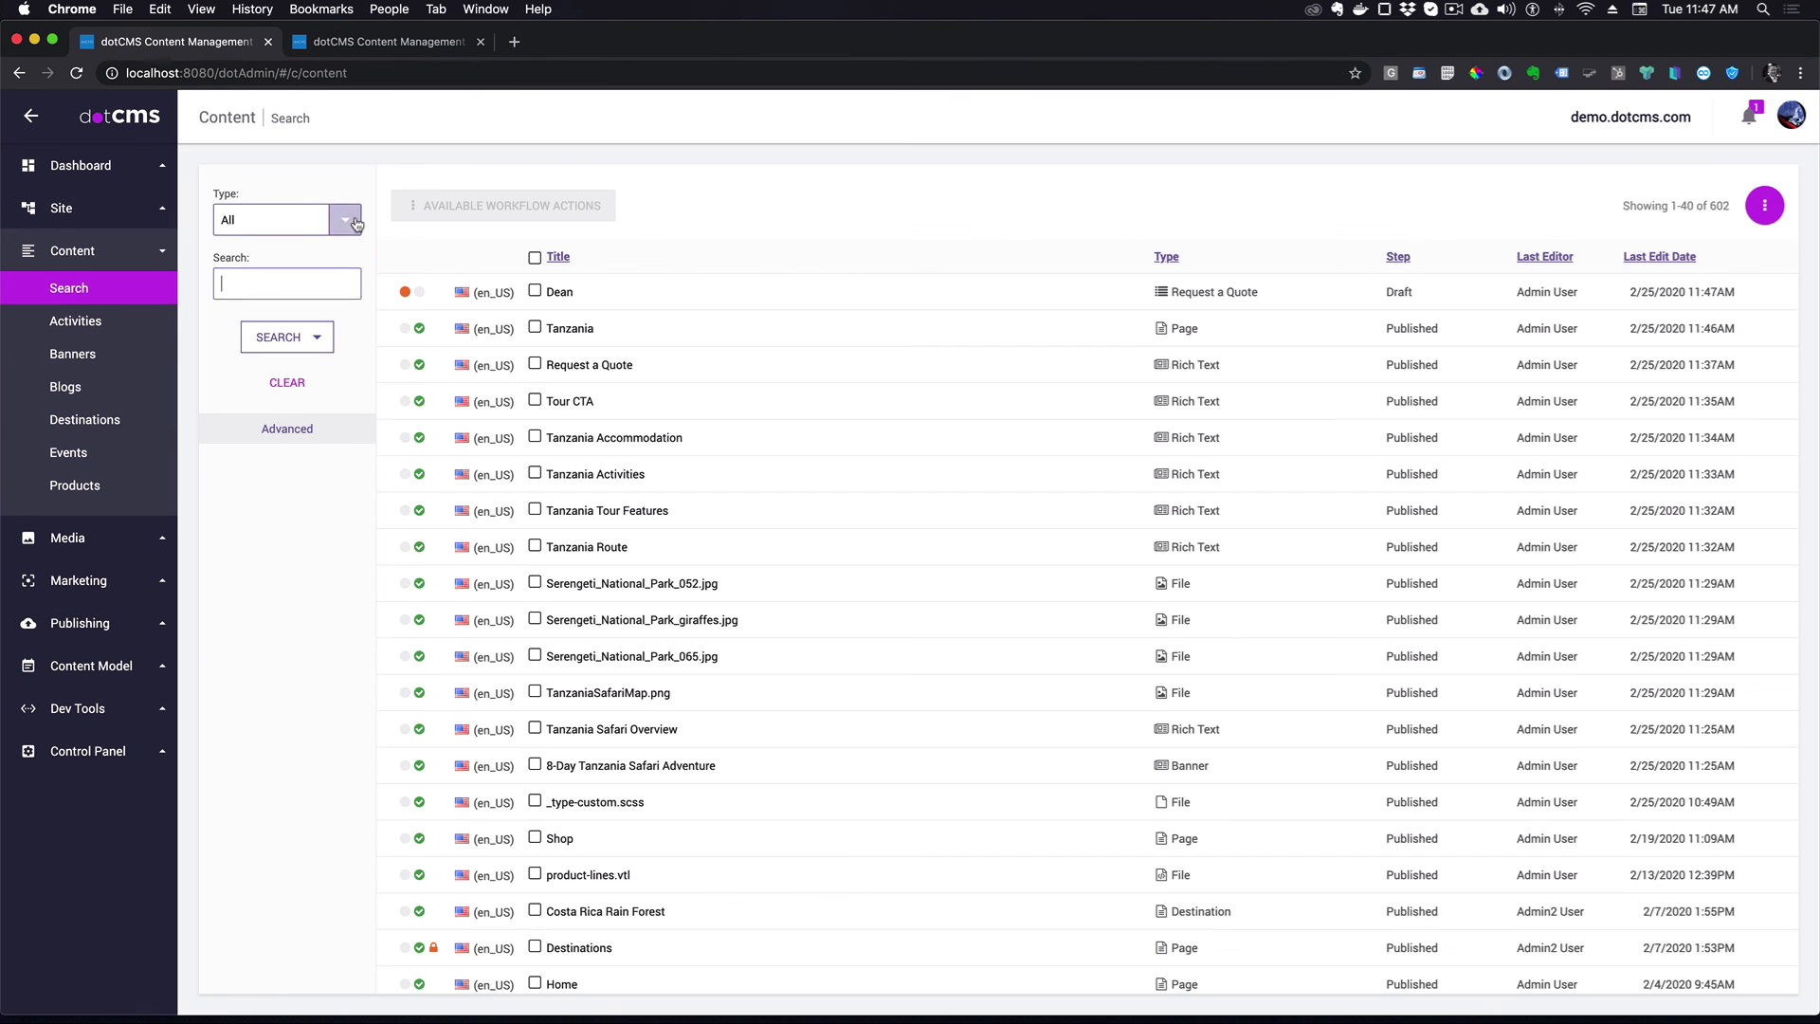
left_click(345, 219)
scroll(277, 815, "down", 5)
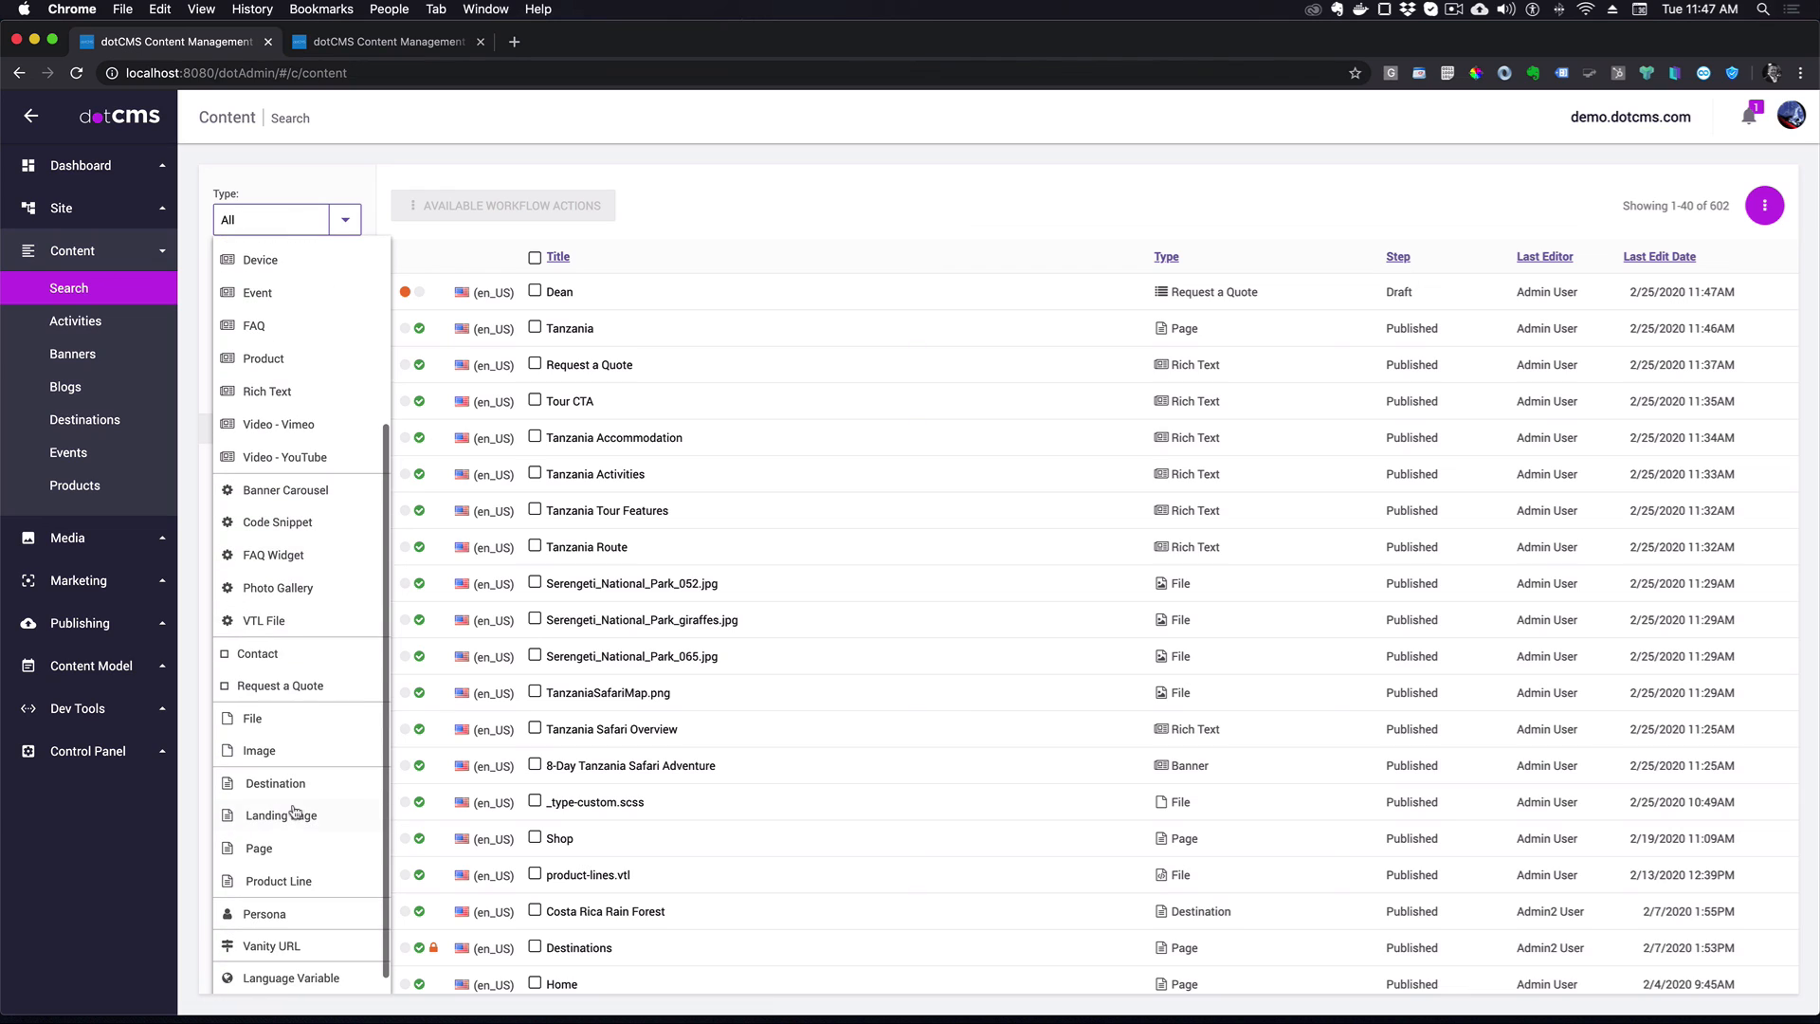
left_click(289, 686)
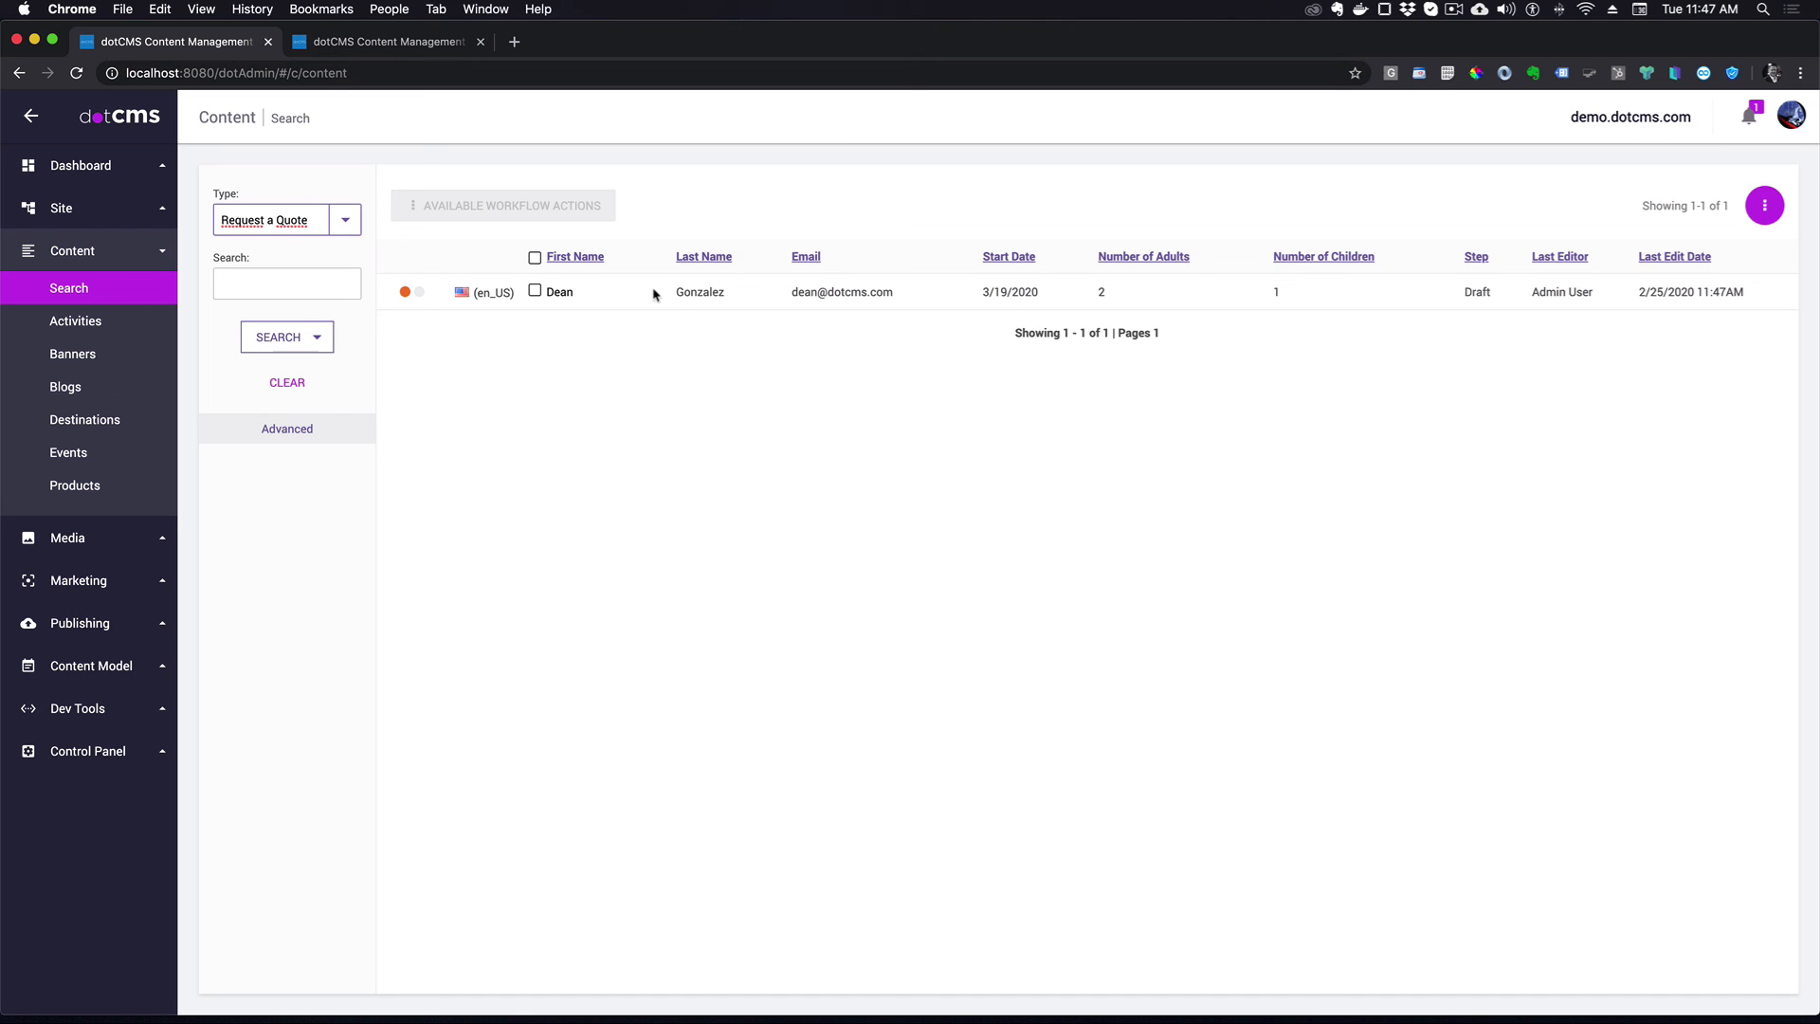
- Select the submitted e-mail address, then open the quote entry for editing
left_click_drag(901, 295, 811, 289)
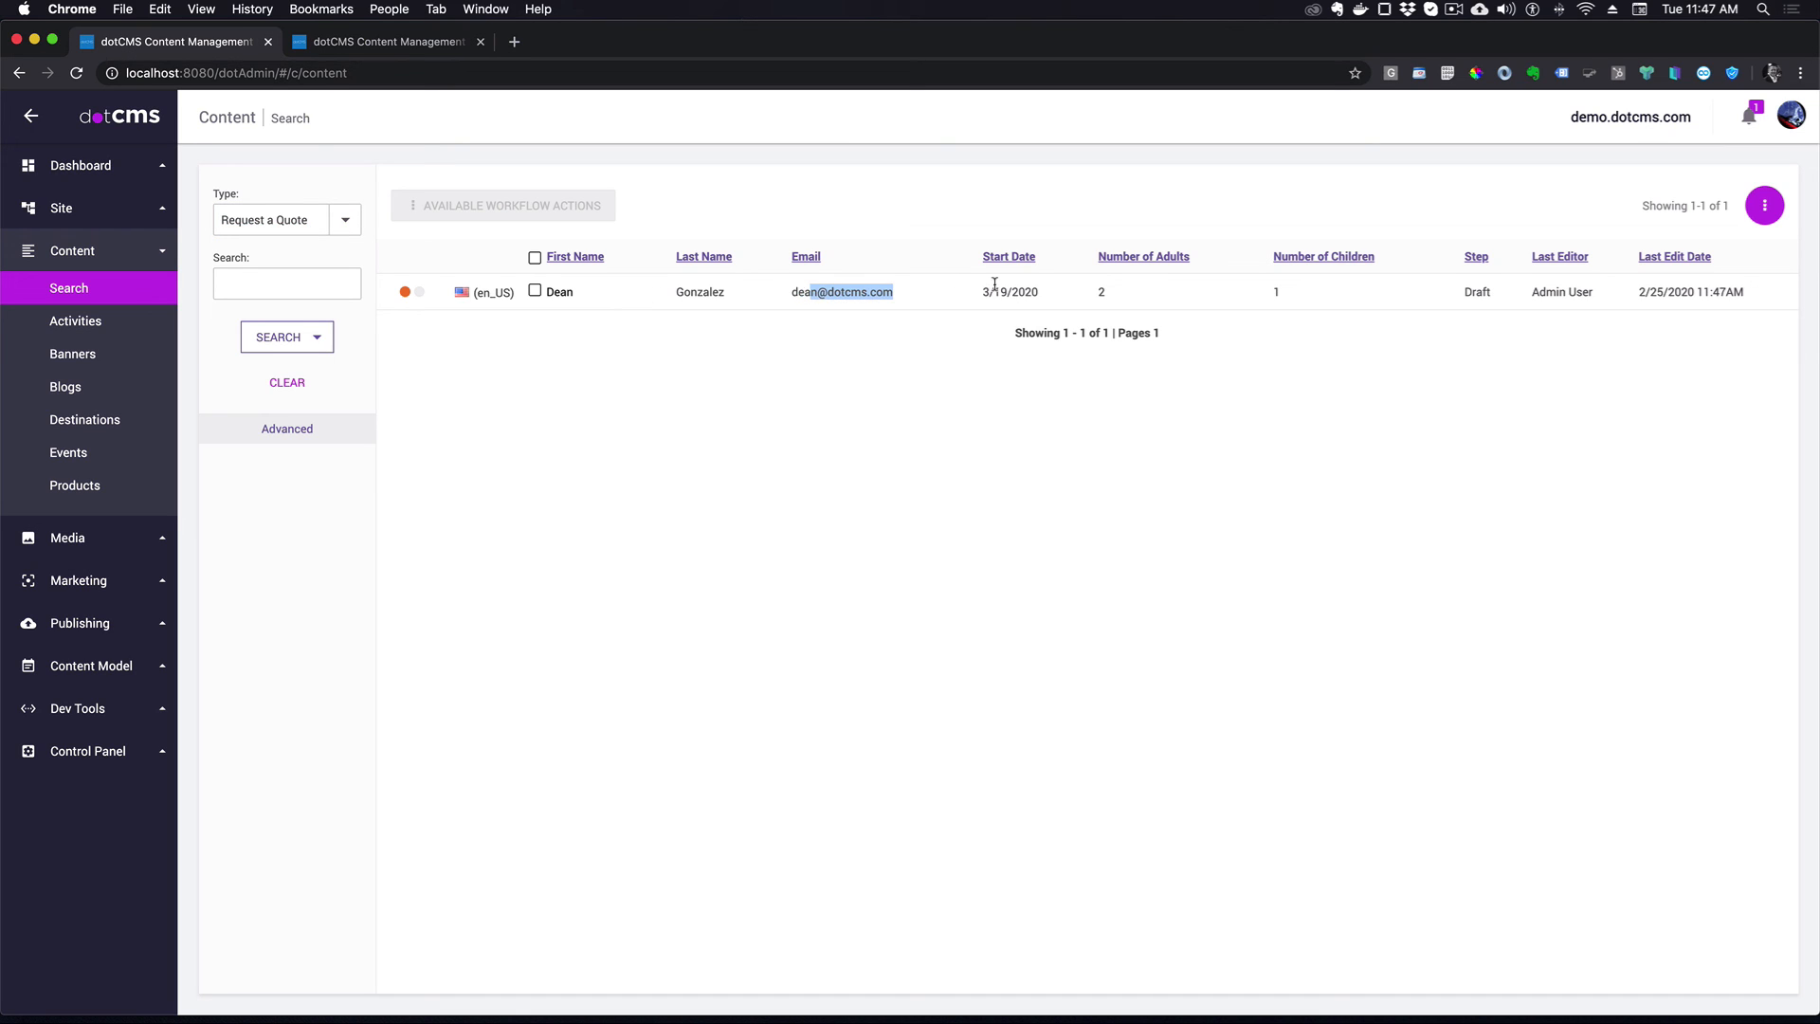
left_click_drag(926, 293, 789, 293)
left_click(552, 292)
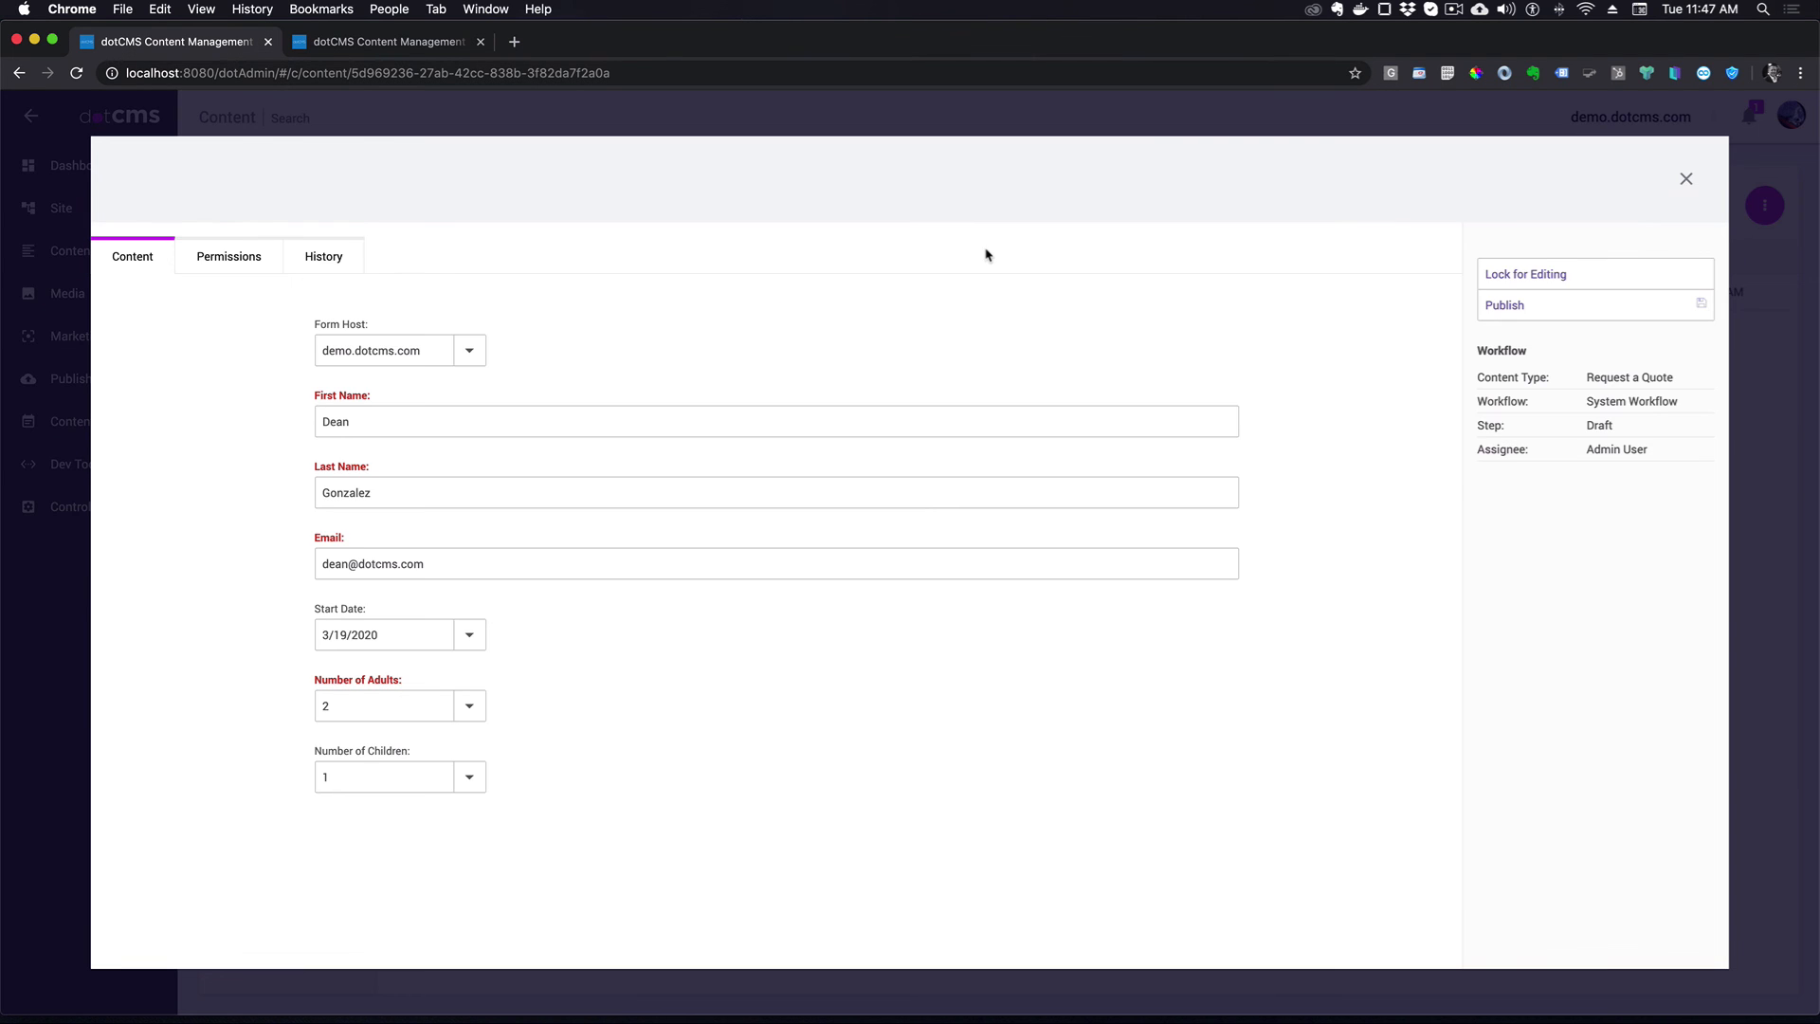